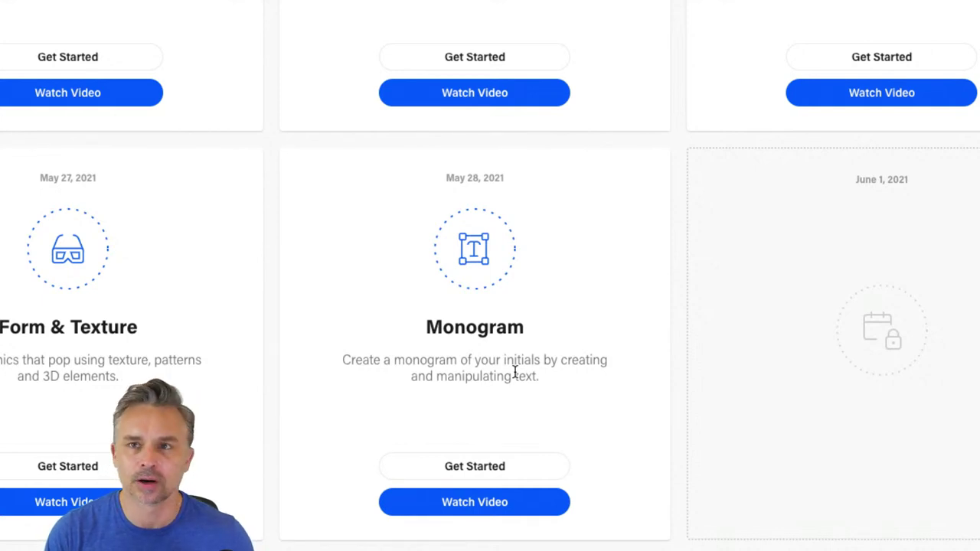
Step: On the Behance challenge page, open the Monogram card's Challenge 5 starter folder
scroll(515, 372, "up", 1)
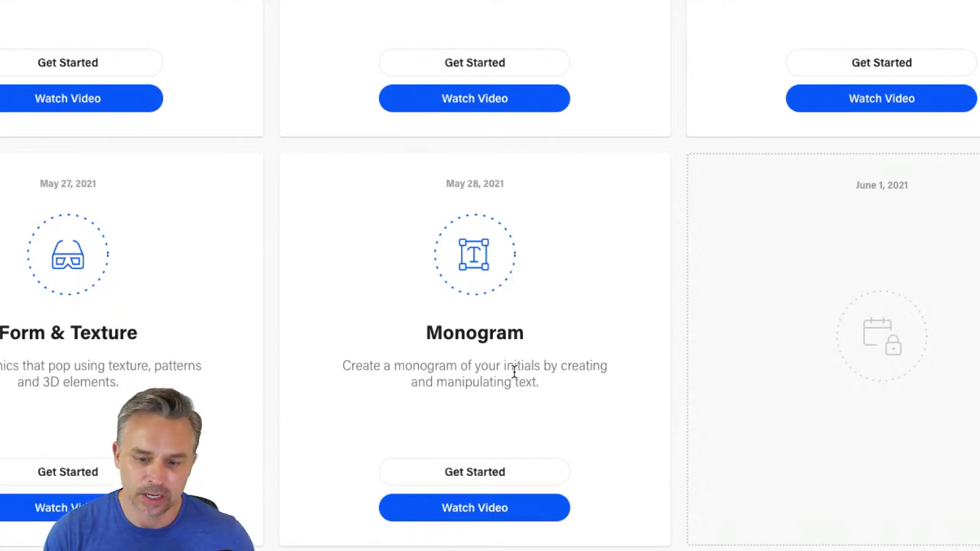
scroll(408, 434, "down", 1)
left_click(436, 465)
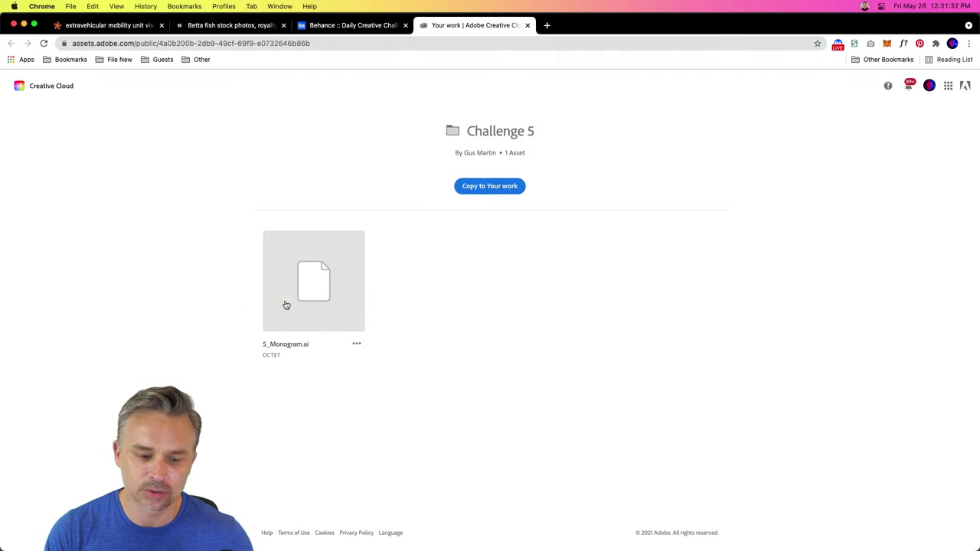
Step: Preview the 5_Monogram.ai artwork in Creative Cloud, then return to the Behance challenge page
left_click(286, 305)
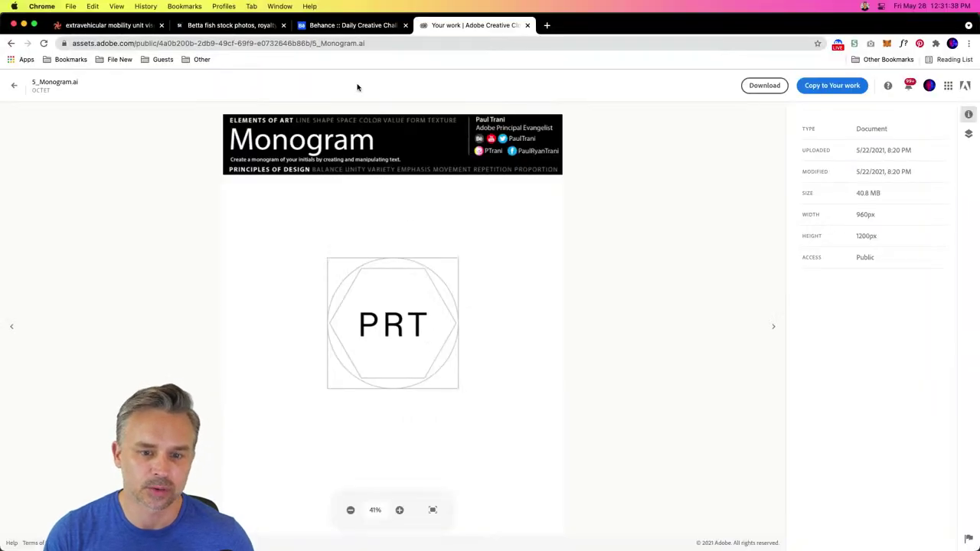
left_click(339, 24)
left_click(276, 49)
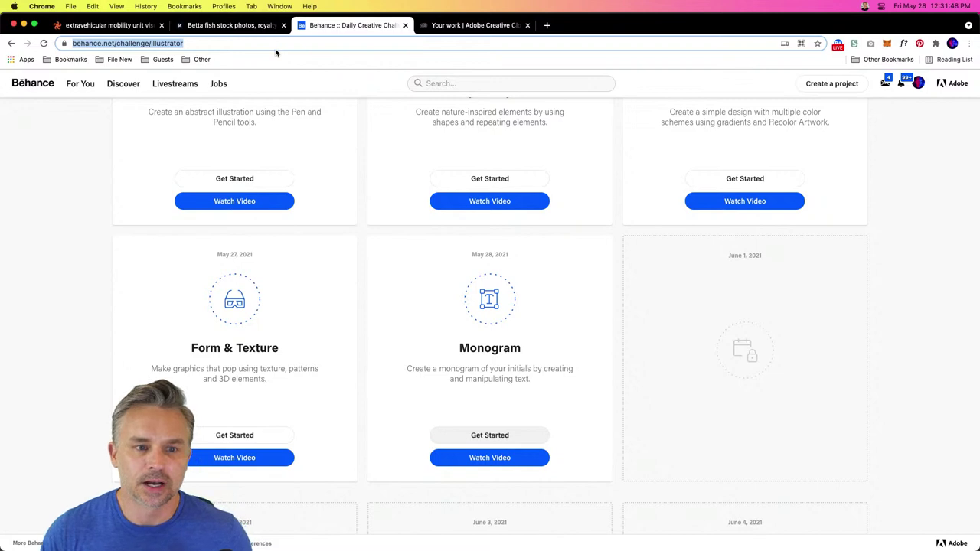
left_click(68, 205)
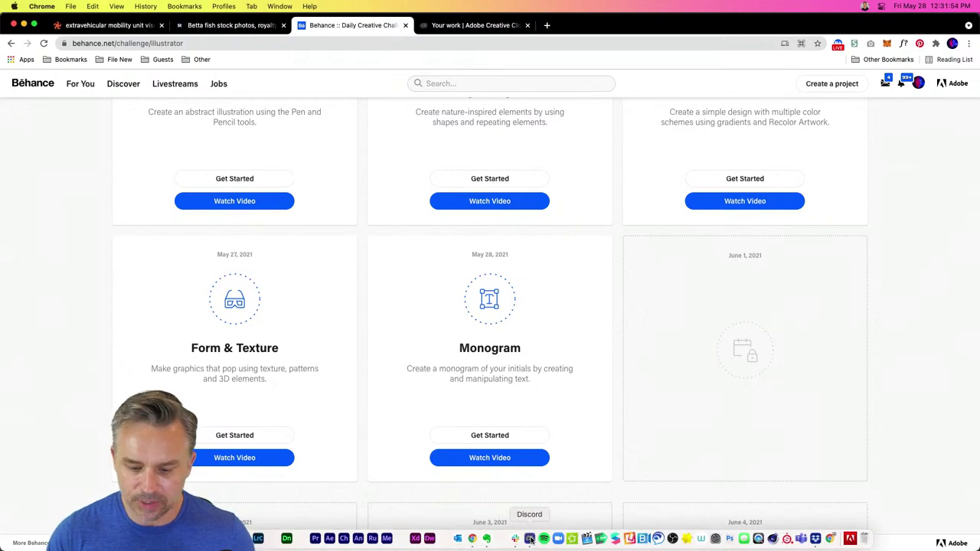
Step: Browse members' posted monogram entries in Discord's #challenge channel
left_click(530, 539)
scroll(574, 309, "up", 3)
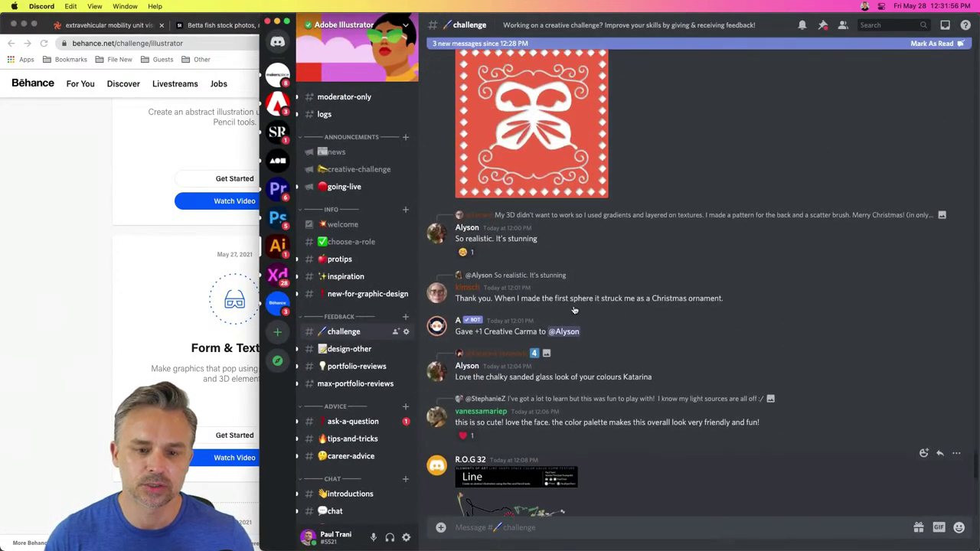
scroll(574, 309, "up", 5)
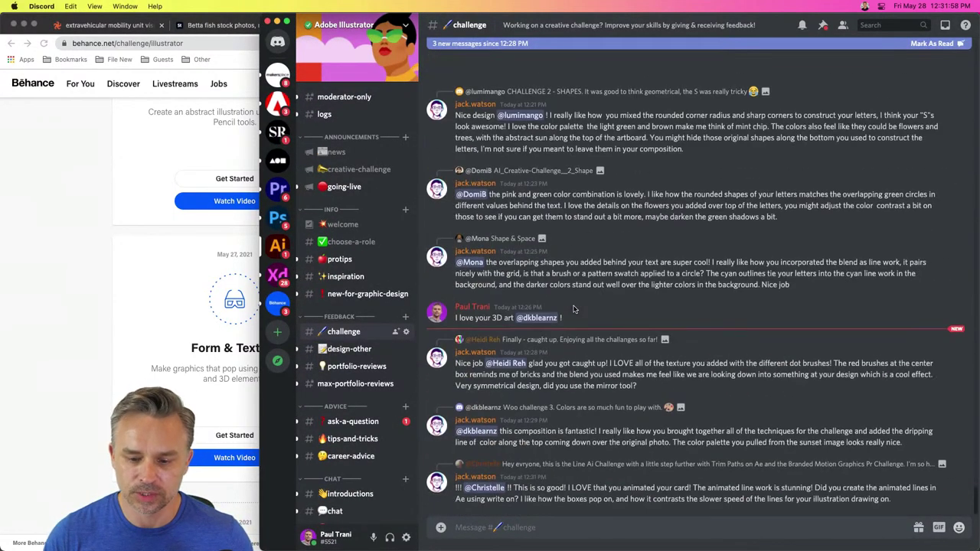
scroll(574, 310, "down", 1)
scroll(574, 310, "down", 3)
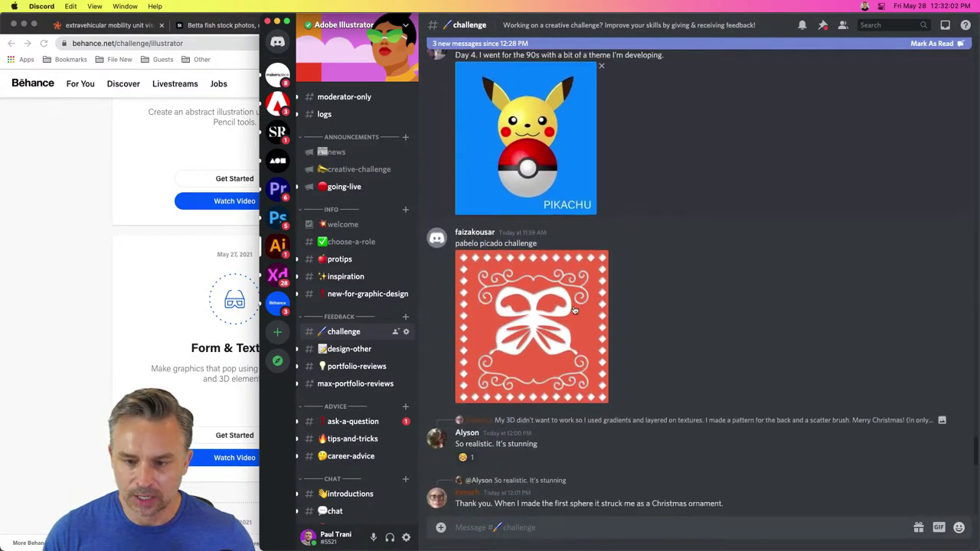
scroll(574, 309, "up", 10)
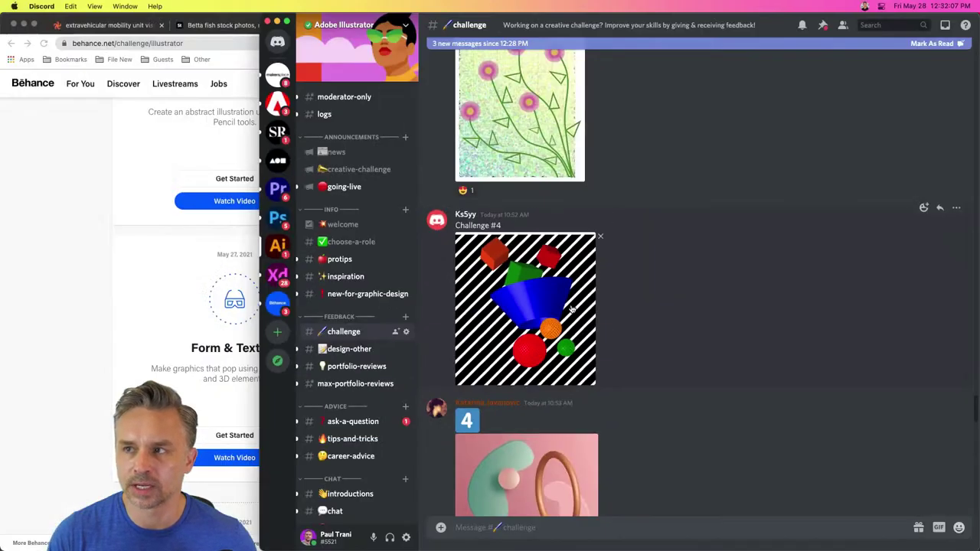
scroll(576, 316, "up", 6)
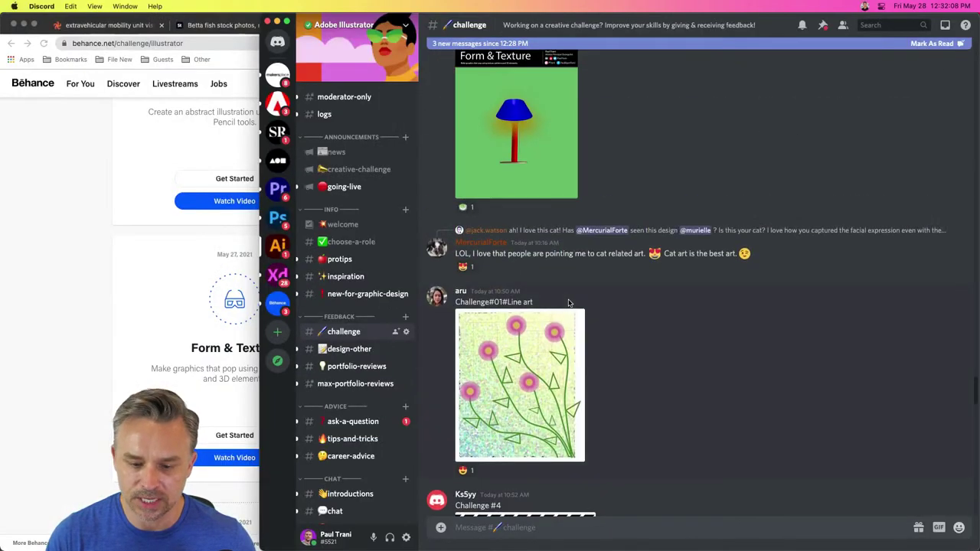
scroll(569, 303, "up", 8)
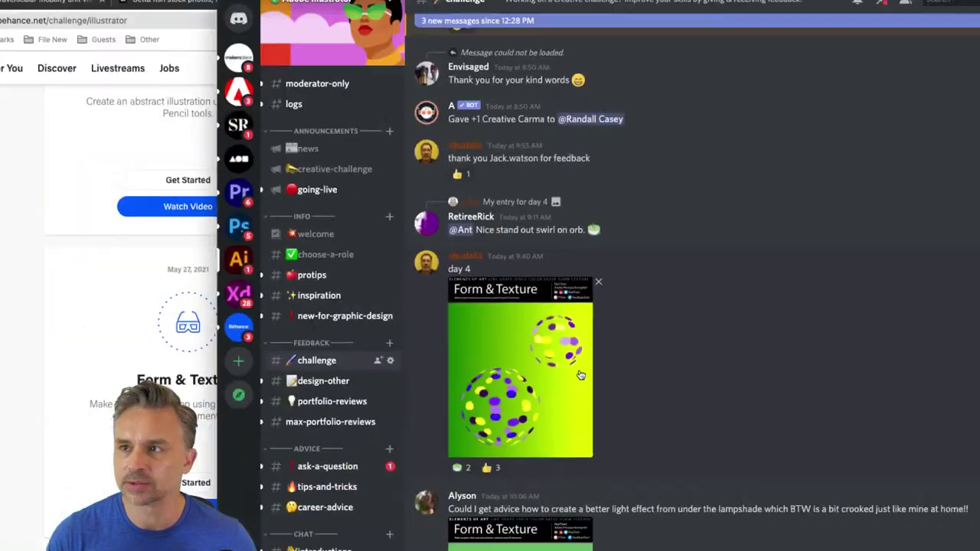
scroll(589, 394, "up", 10)
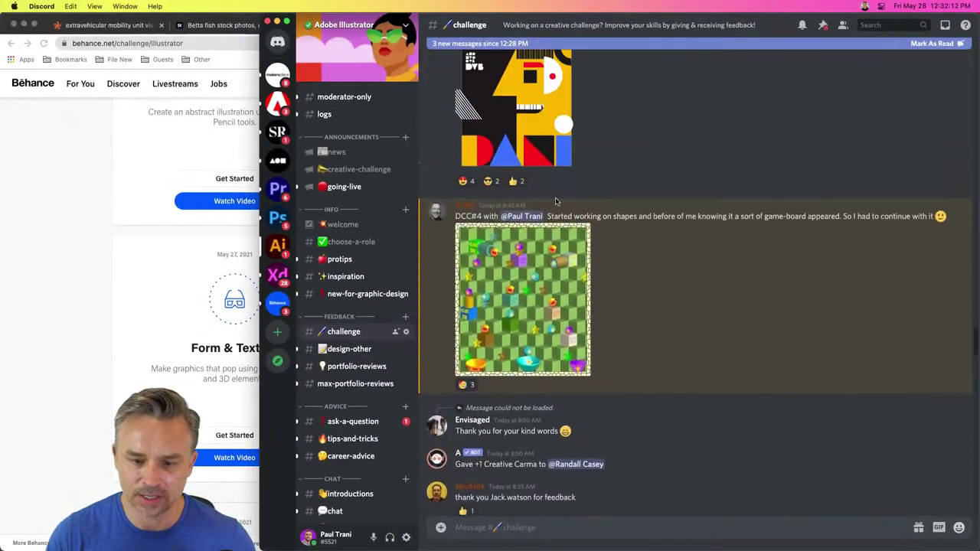
scroll(556, 199, "up", 2)
scroll(555, 196, "down", 5)
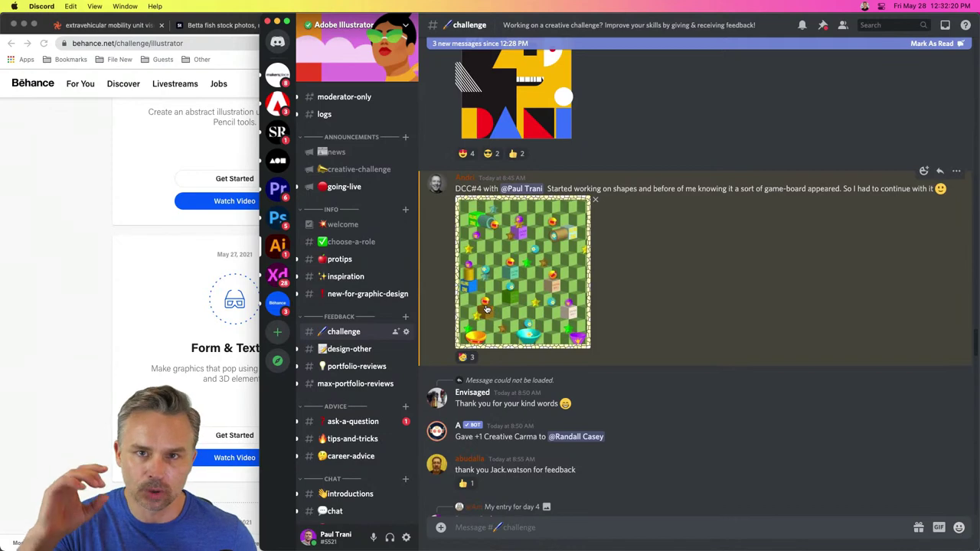
Step: Minimize Discord and Chrome to reveal the Monogram document in Illustrator
left_click(276, 21)
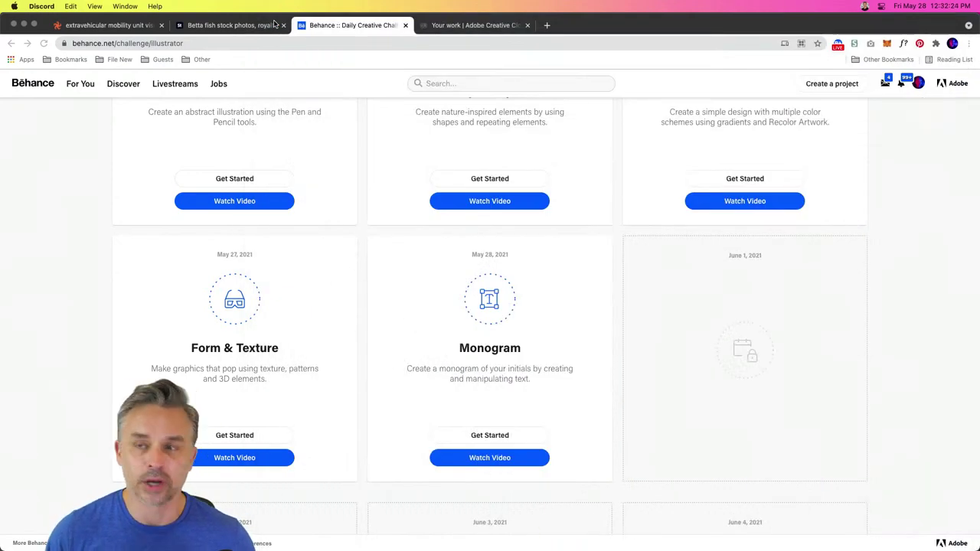
left_click(43, 182)
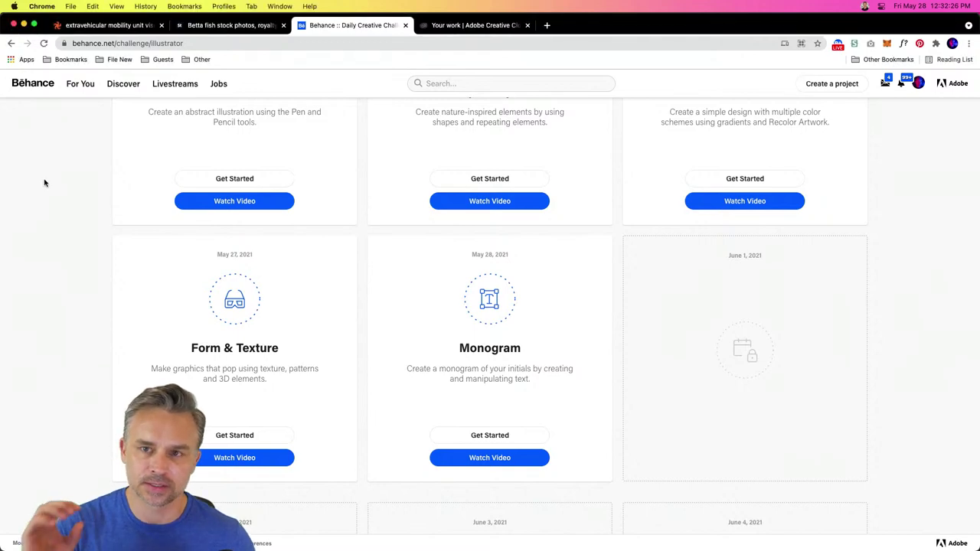
left_click(23, 24)
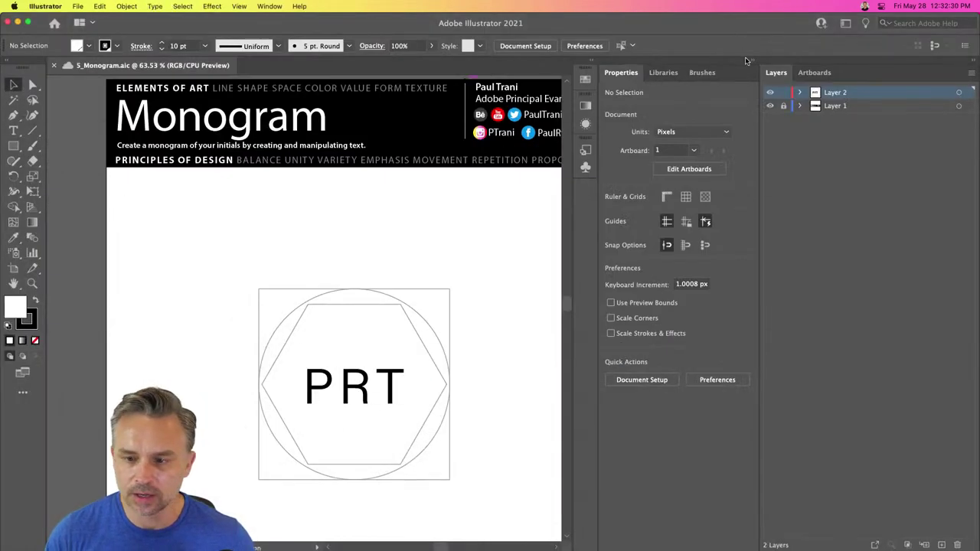
Step: Widen the canvas, centre the template and inspect the Layer 2 square, circle and hexagon guides
left_click(748, 63)
left_click_drag(188, 229, 240, 173)
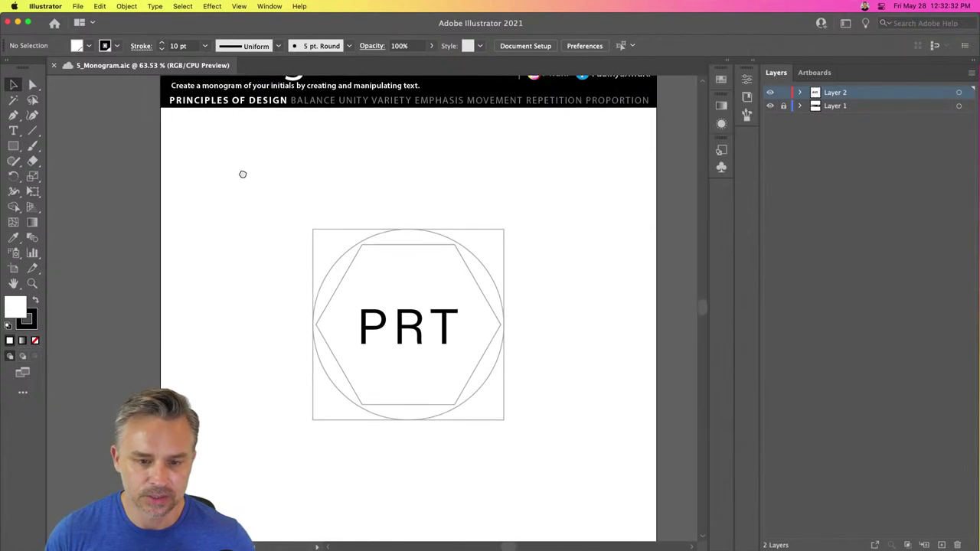
left_click(770, 92)
left_click(770, 92)
left_click_drag(328, 201, 427, 300)
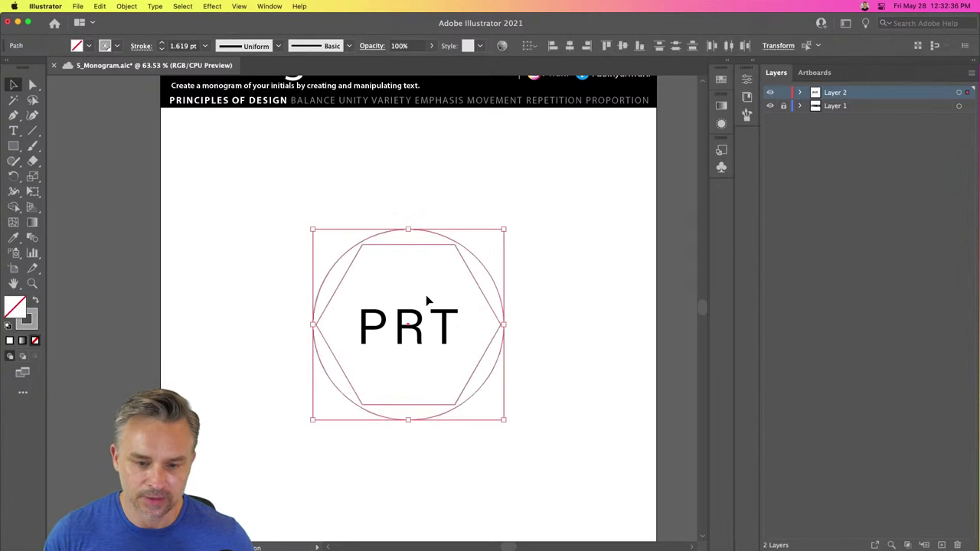
left_click(198, 257)
Step: Replace the PRT text with a single letter M
double_click(398, 327)
double_click(398, 328)
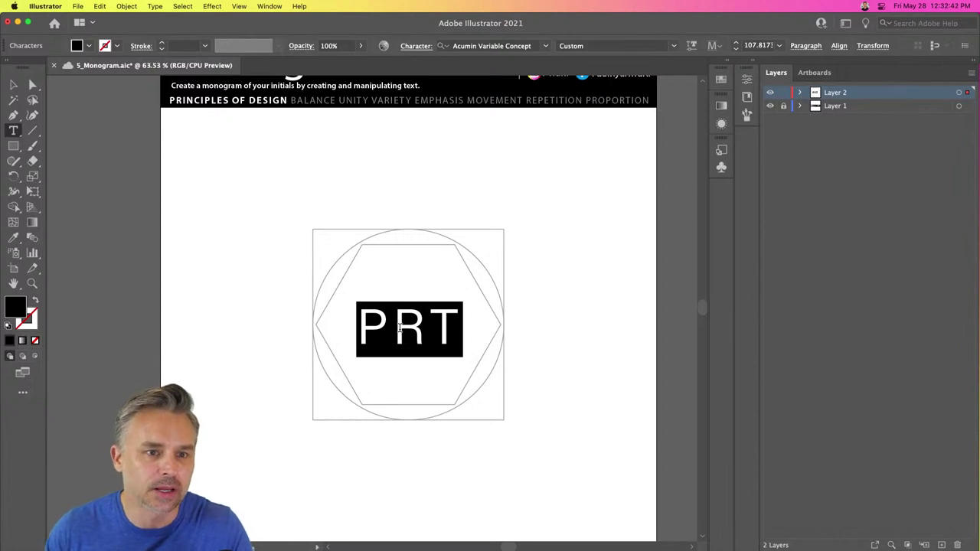
type("S")
key("BackSpace")
type("CP")
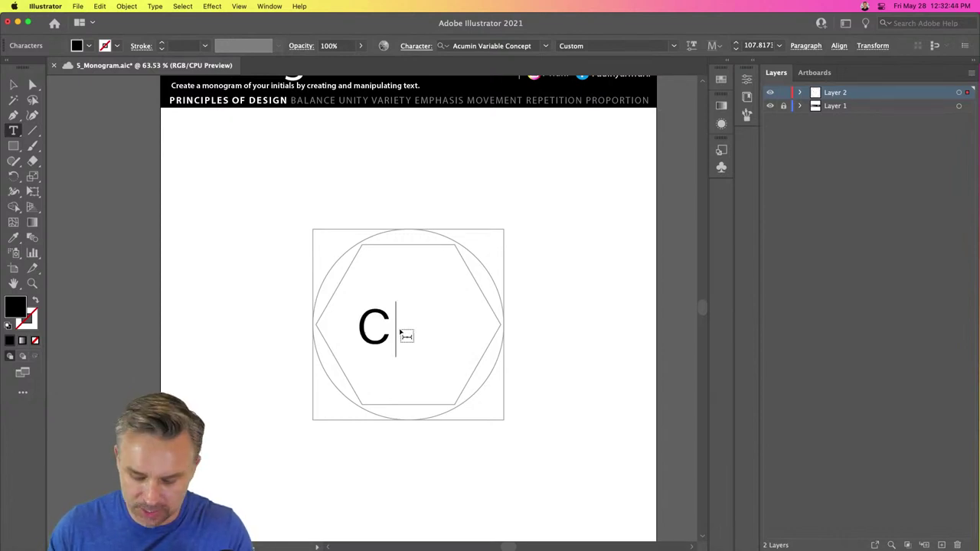
key("BackSpace")
key("BackSpace")
type("R")
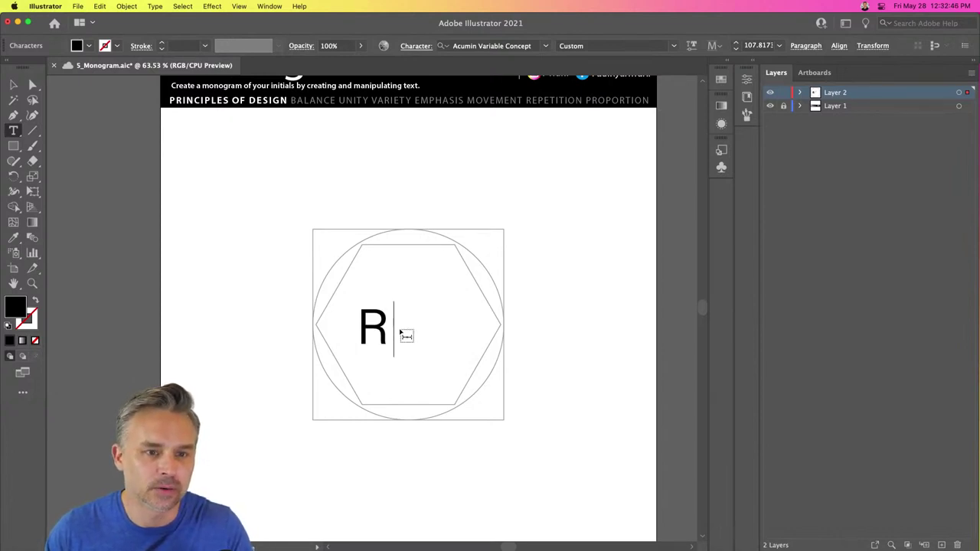
type("R")
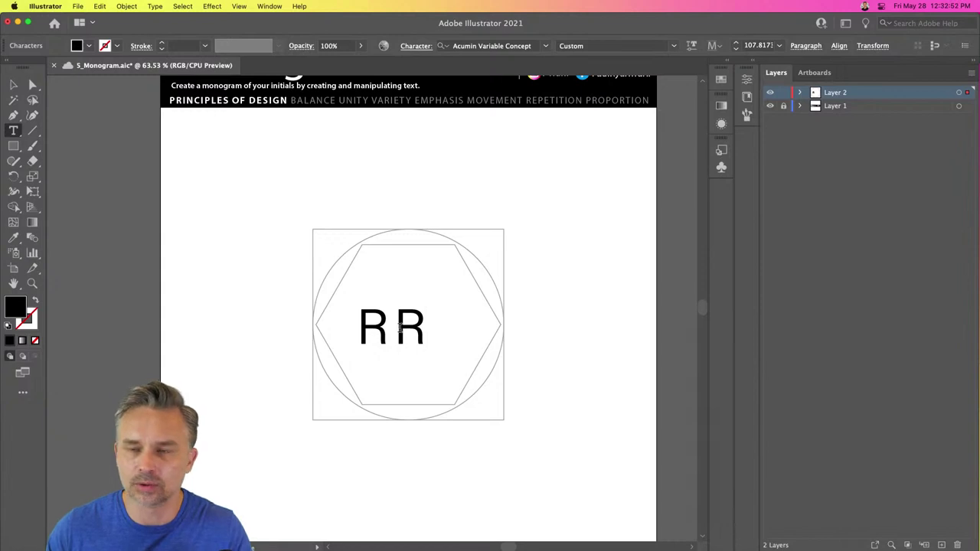
key("BackSpace")
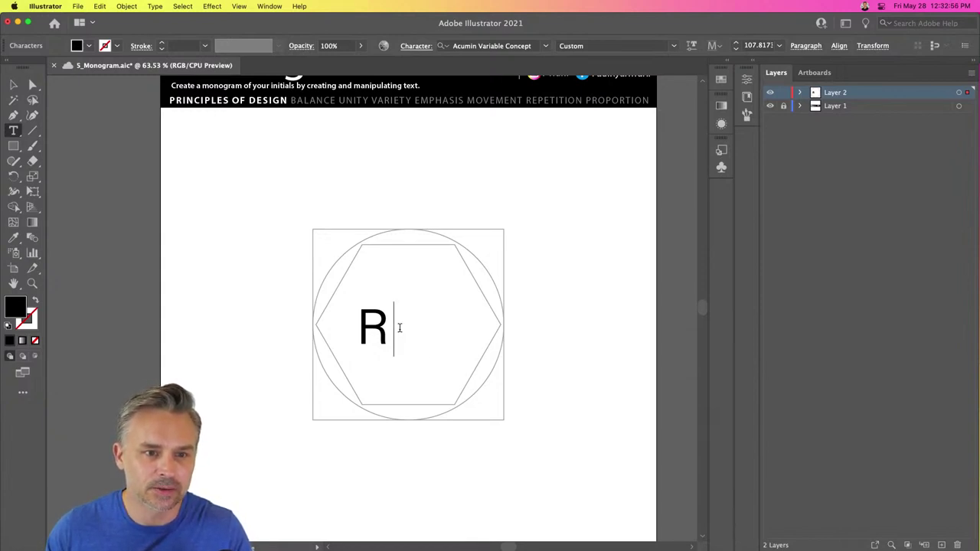
key("BackSpace")
type("M")
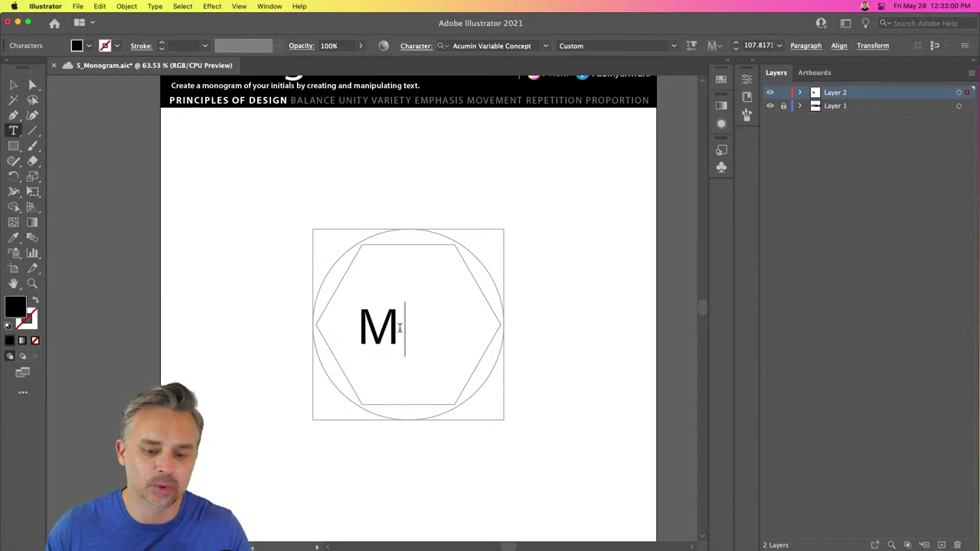
key("Escape")
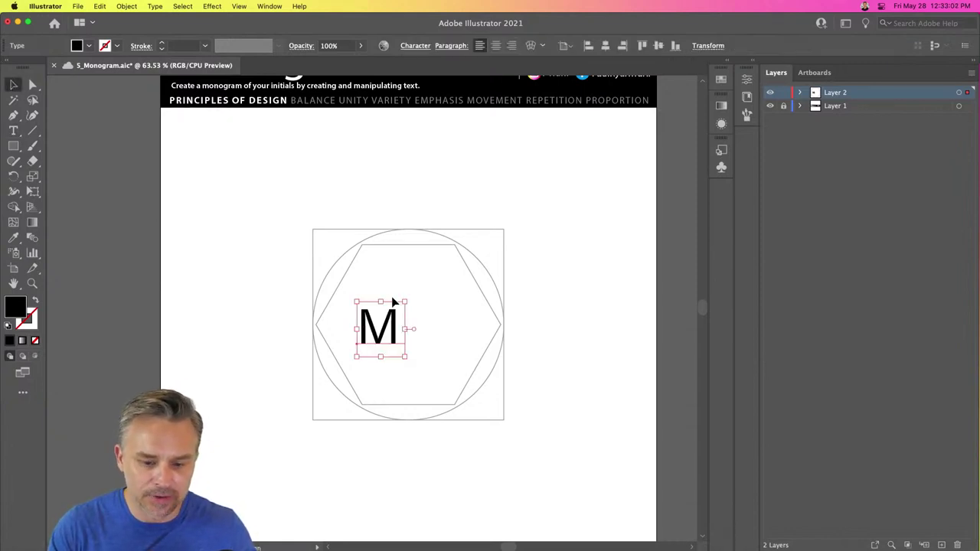
Step: Enlarge the M, duplicate it below, retype the copy as C, and select both letters
left_click_drag(406, 299, 487, 207)
left_click_drag(431, 294, 435, 415)
double_click(406, 405)
double_click(409, 397)
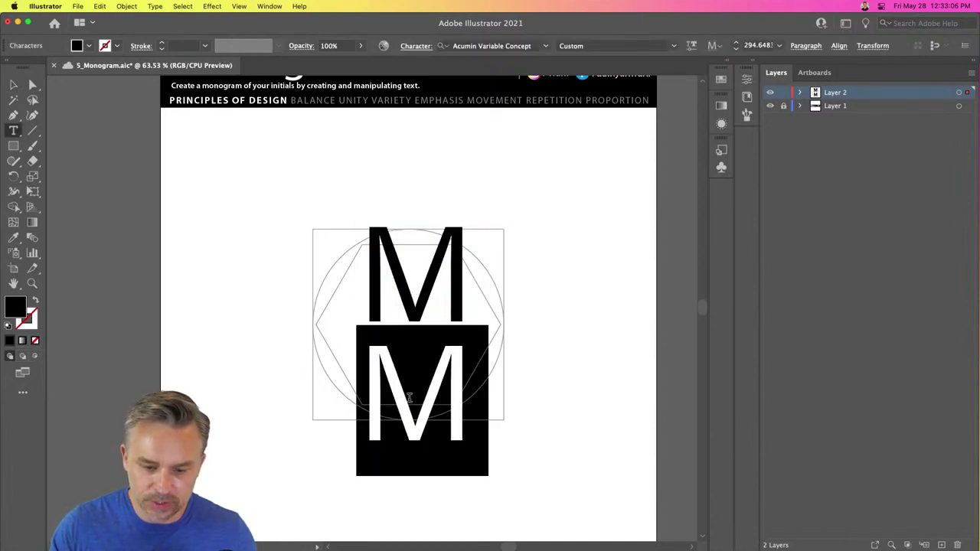
type("C")
key("Escape")
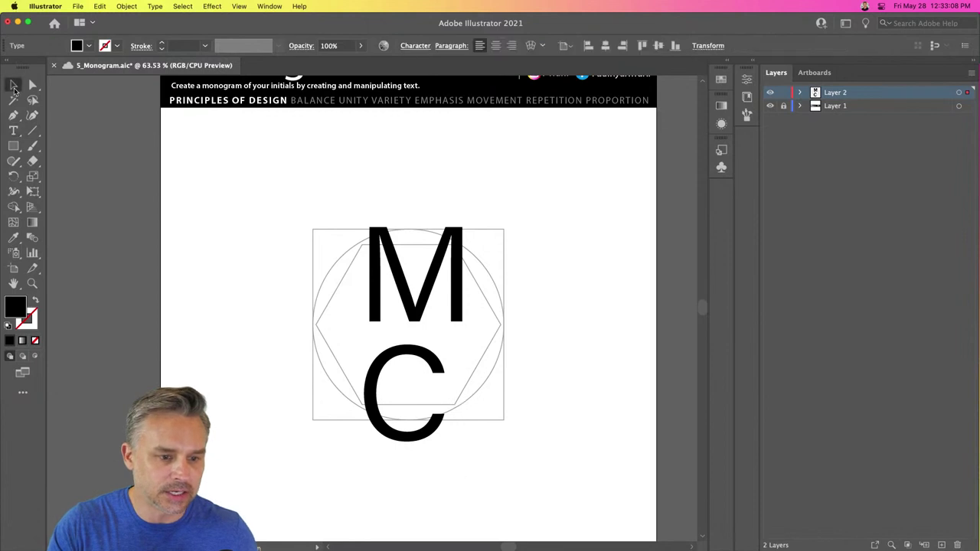
left_click(367, 251, "shift")
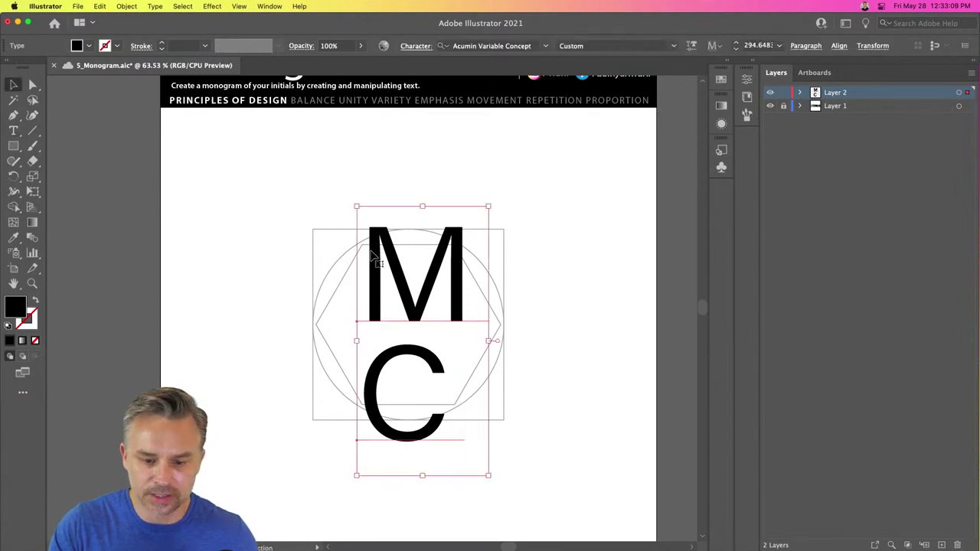
left_click(752, 63)
Step: Filter the font list to Serif and apply Adobe Garamond Pro to the M and C
left_click(739, 321)
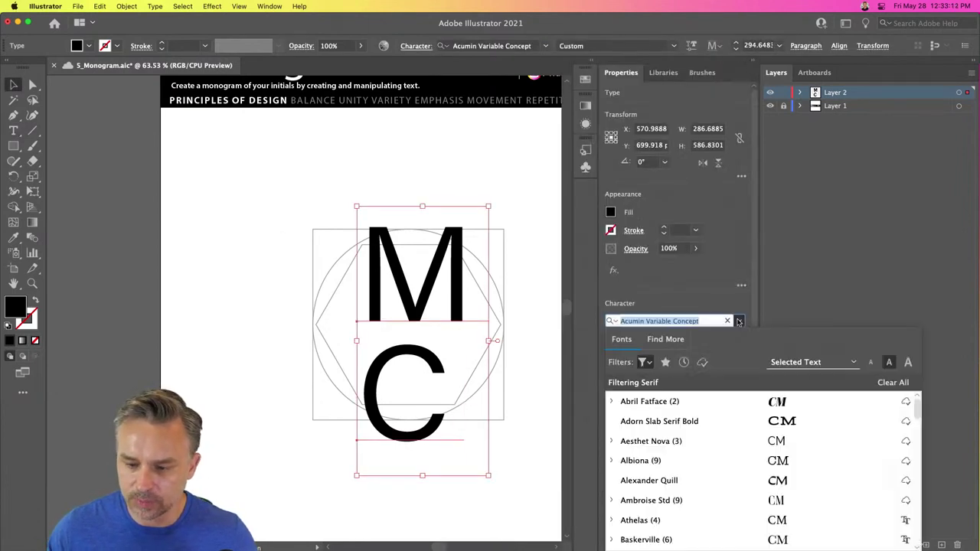
left_click(647, 365)
left_click(588, 221)
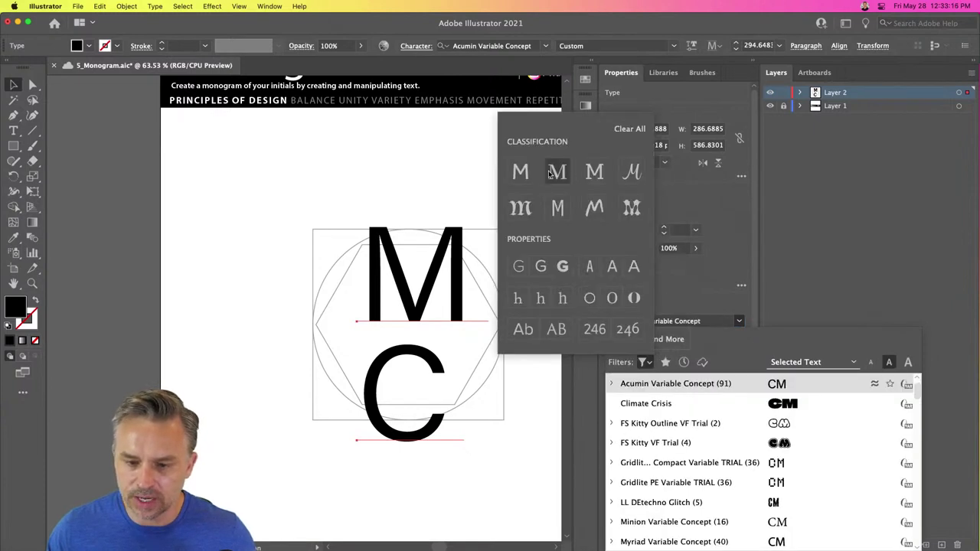
left_click(551, 173)
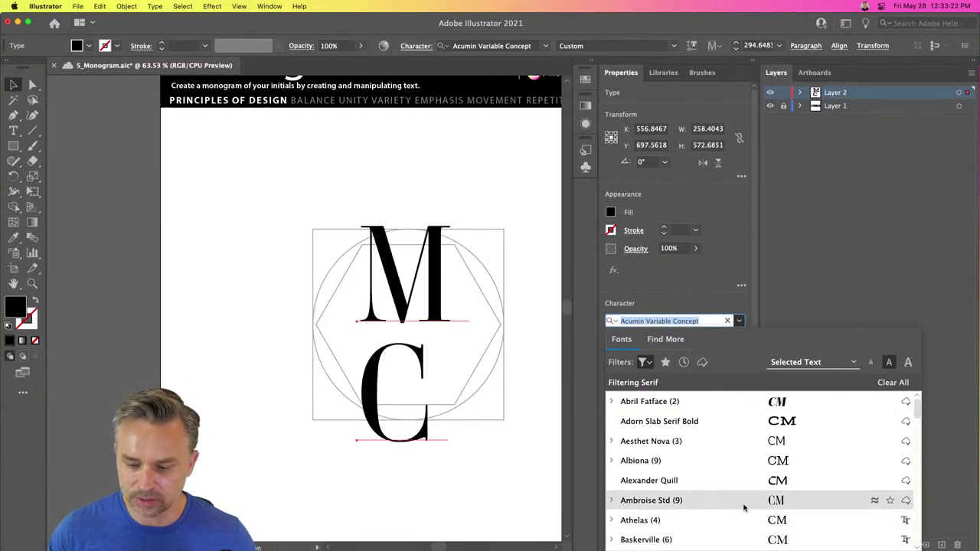
scroll(747, 523, "down", 5)
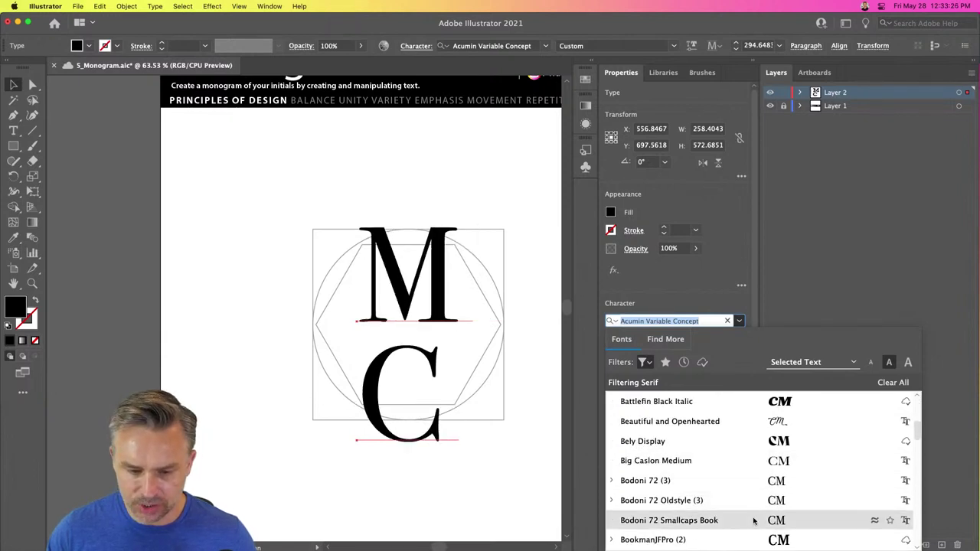
scroll(753, 520, "down", 5)
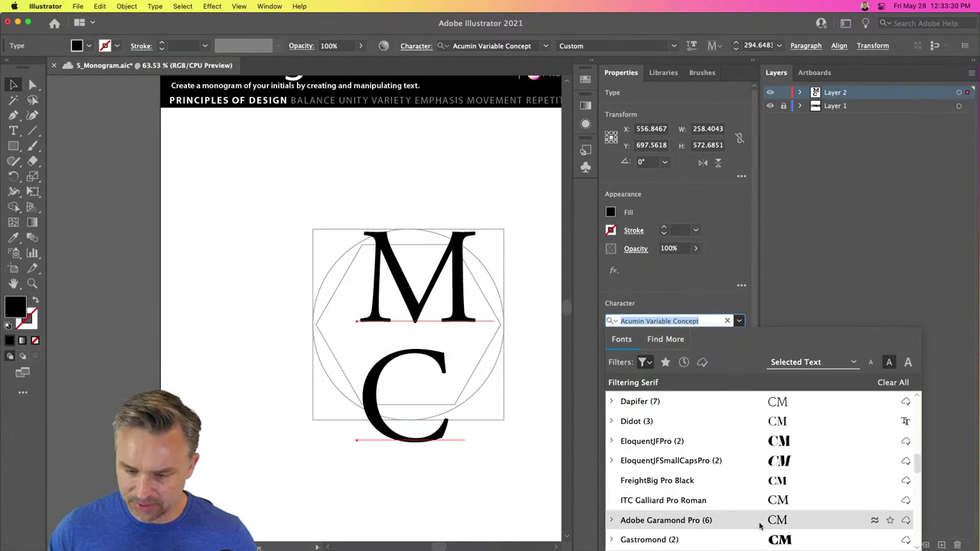
left_click(760, 525)
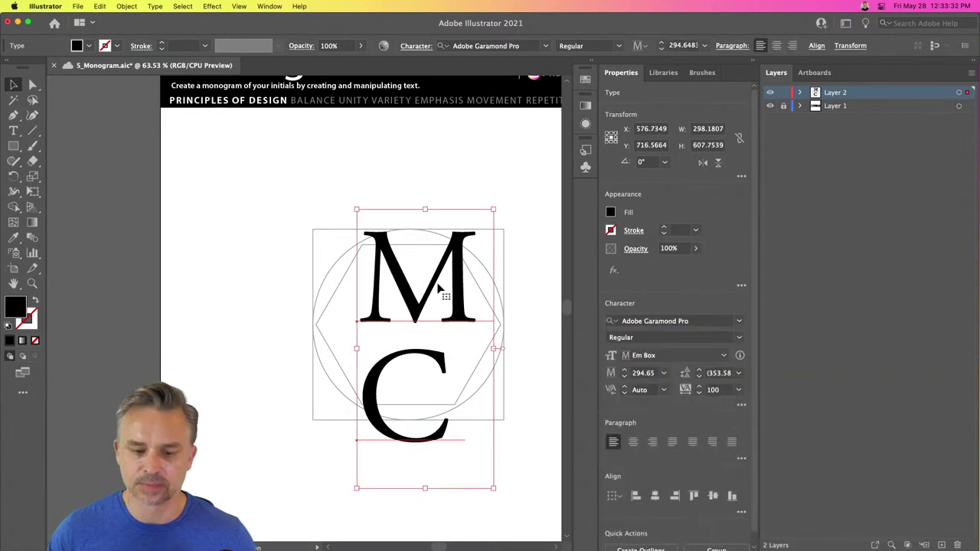
Step: Zoom in to inspect the letters and move the C up beneath the M
left_click(361, 208)
key("super+equal")
key("super+equal")
key("super+equal")
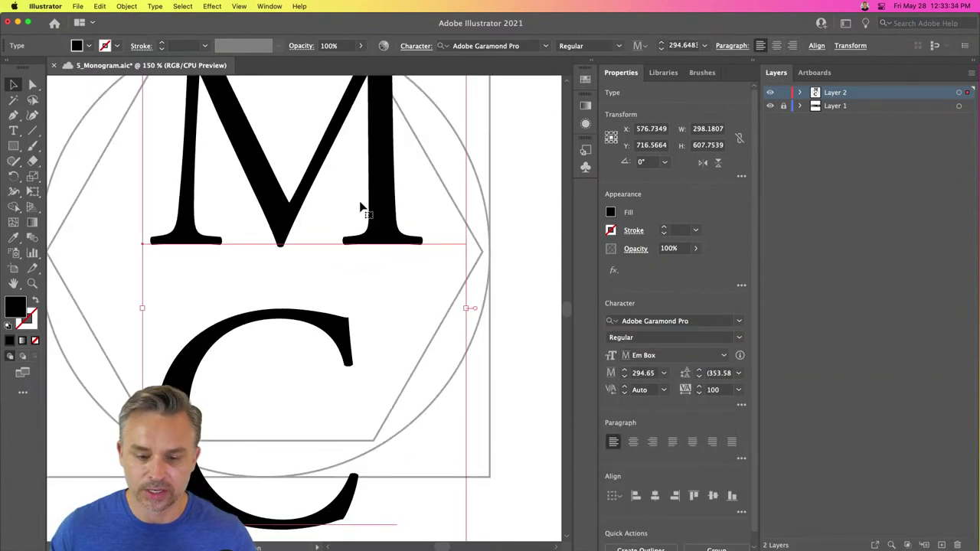
left_click_drag(369, 203, 418, 316)
left_click(298, 275)
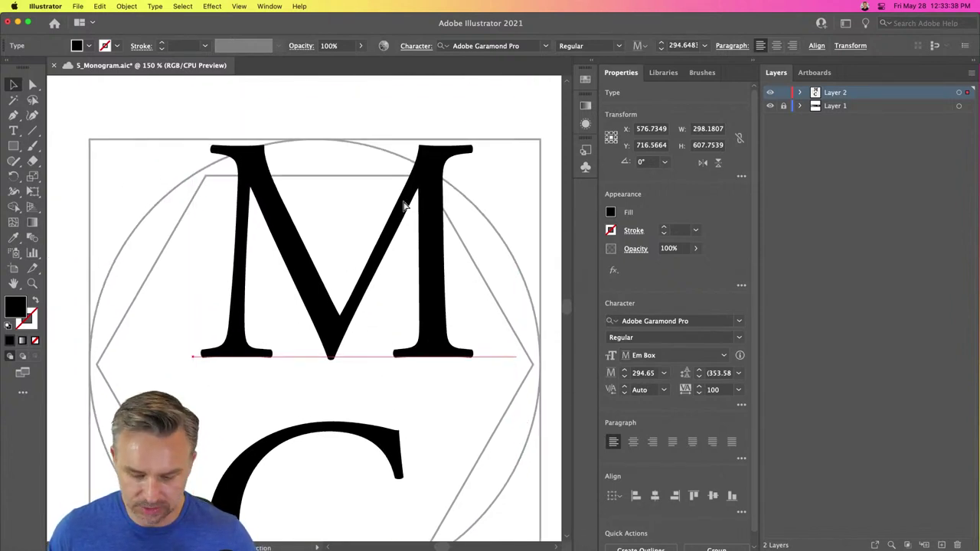
key("super+minus")
left_click_drag(396, 190, 509, 251)
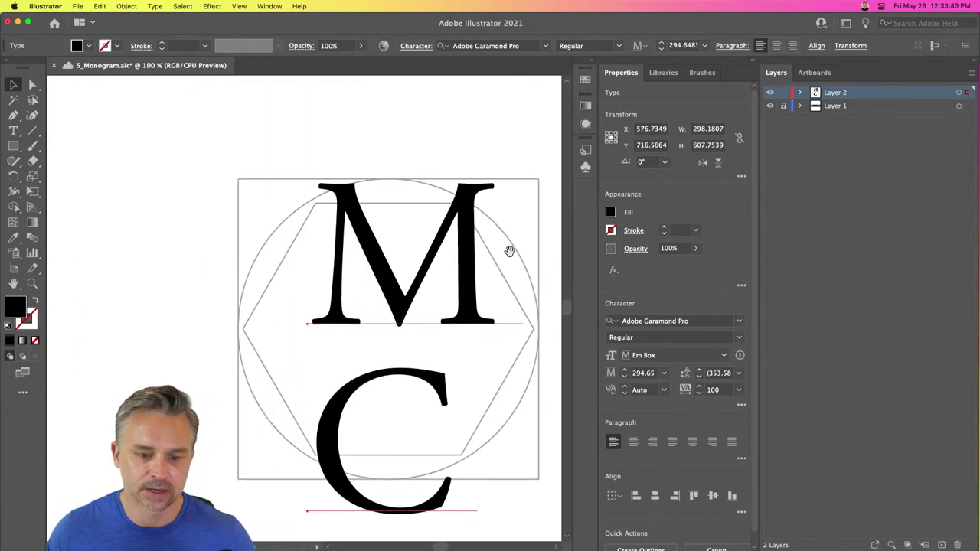
left_click(295, 398)
left_click_drag(327, 415, 341, 395)
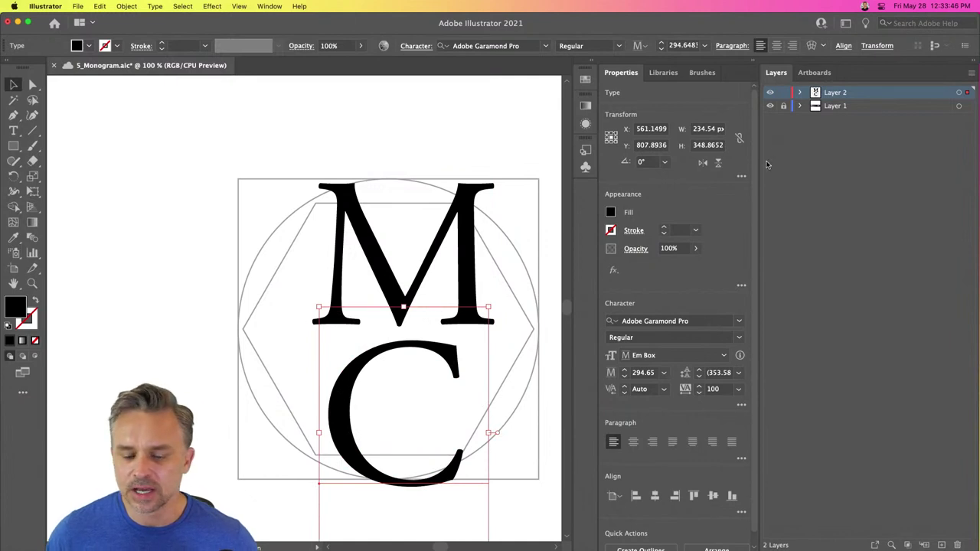
left_click_drag(381, 209, 332, 199)
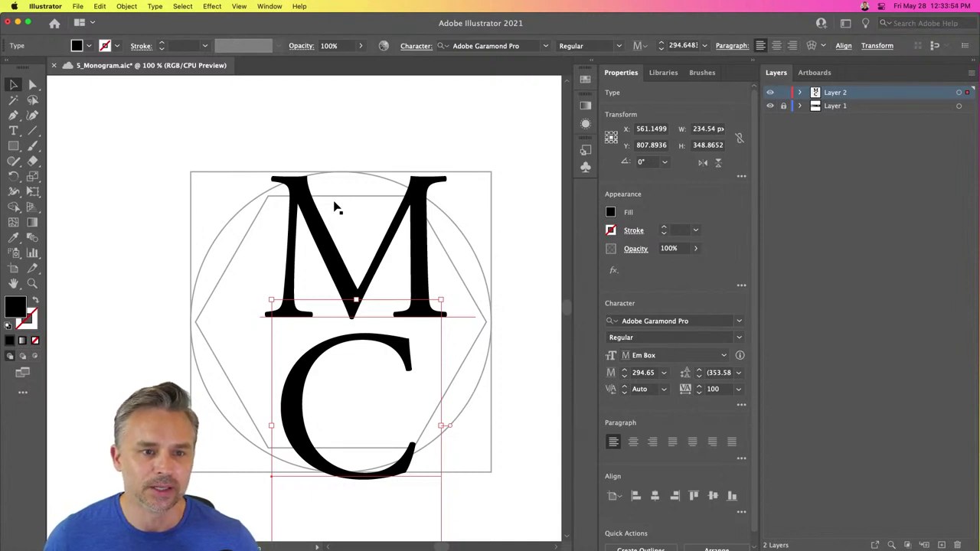
Step: Retype the M as P and the C as R
double_click(310, 240)
left_click_drag(297, 224, 572, 244)
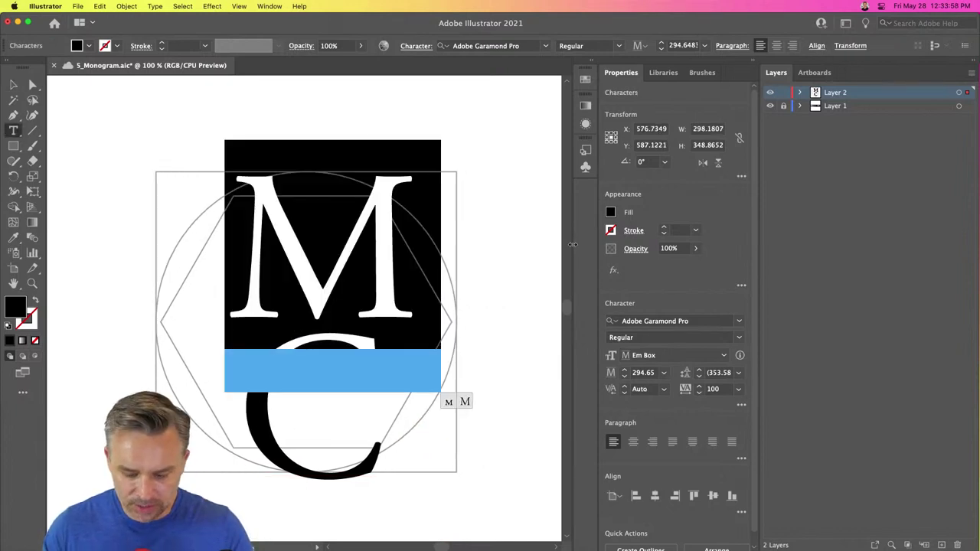
type("P")
left_click(13, 84)
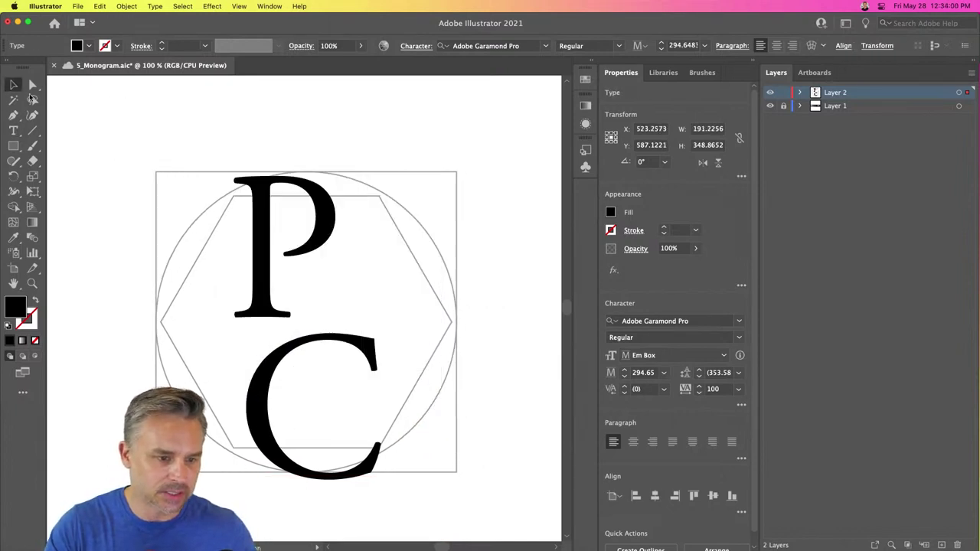
double_click(261, 423)
double_click(257, 412)
type("R")
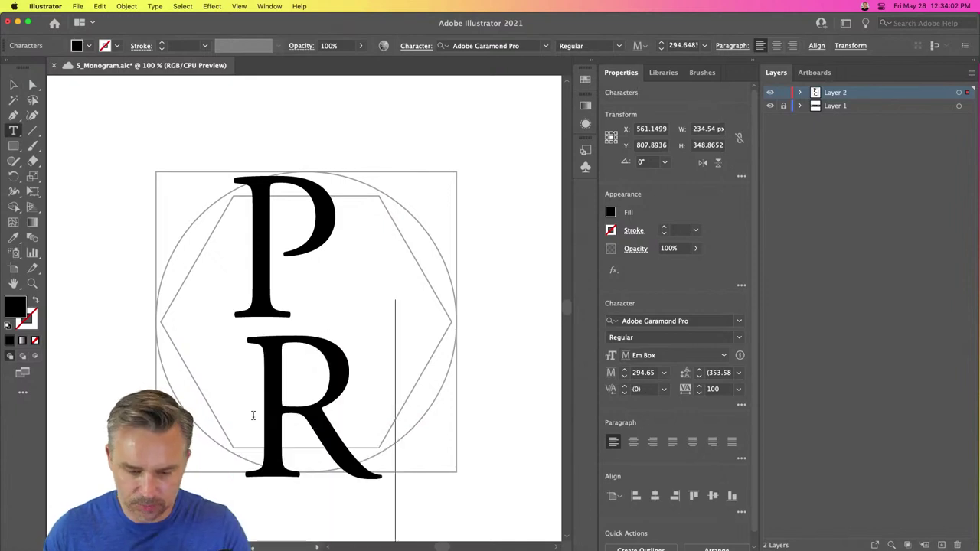
left_click(13, 85)
Step: Duplicate the R into a T, then tuck the R under the P with the T beside it
left_click_drag(271, 397, 440, 396)
double_click(443, 395)
double_click(442, 392)
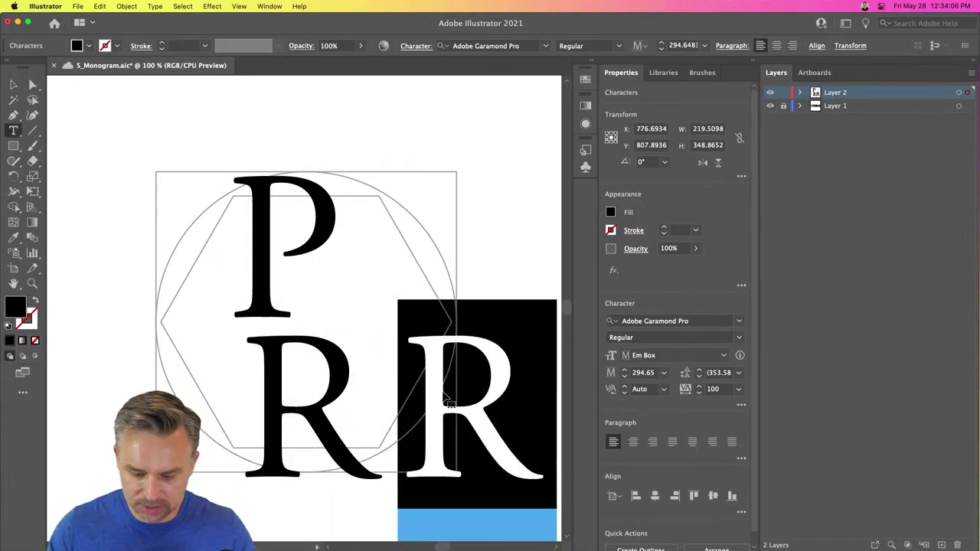
type("T")
key("Escape")
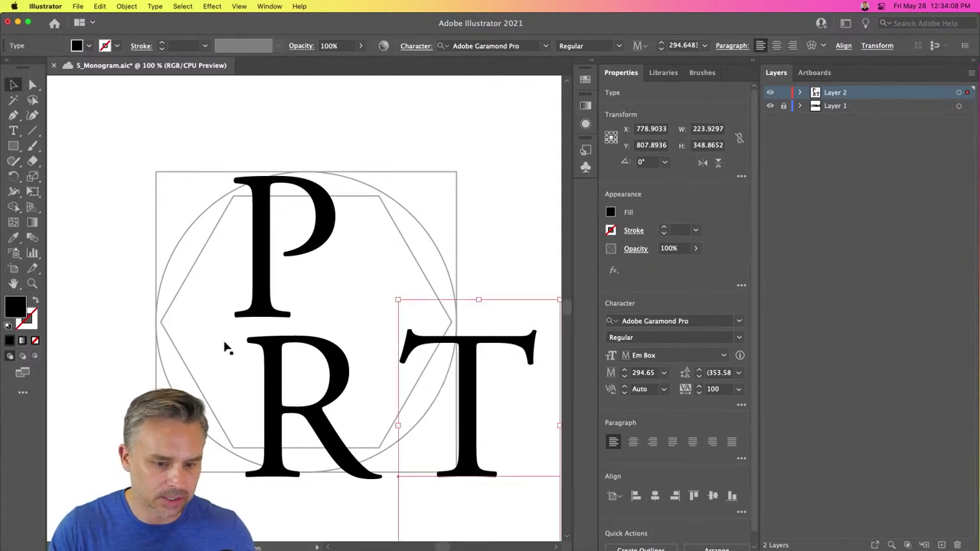
left_click_drag(280, 388, 321, 312)
left_click_drag(471, 362, 422, 213)
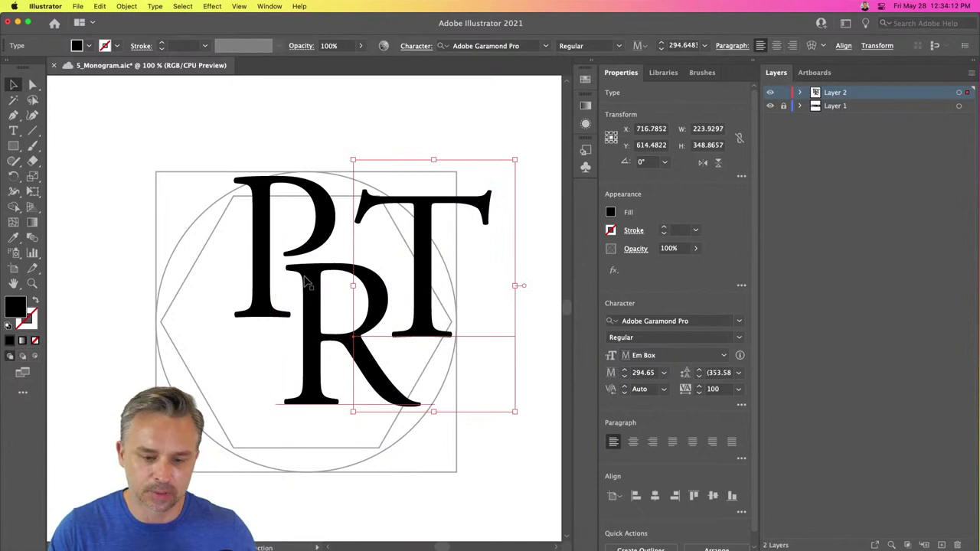
Step: Select the P, R and T together and cut them from the layer
left_click(307, 281, "shift")
left_click(258, 221, "shift")
key("Delete")
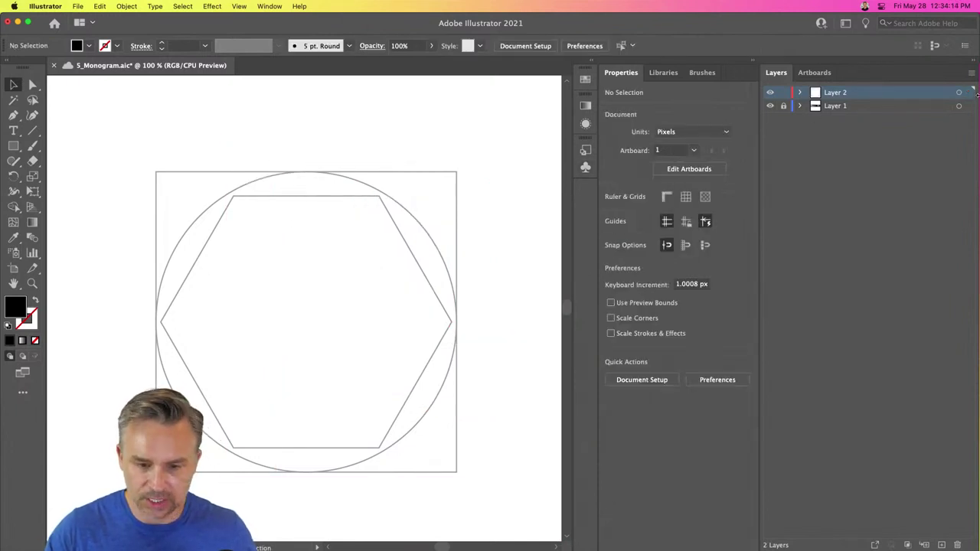
Step: Create Layer 3, hide Layer 2, and paste the PRT letters in place
left_click(942, 544)
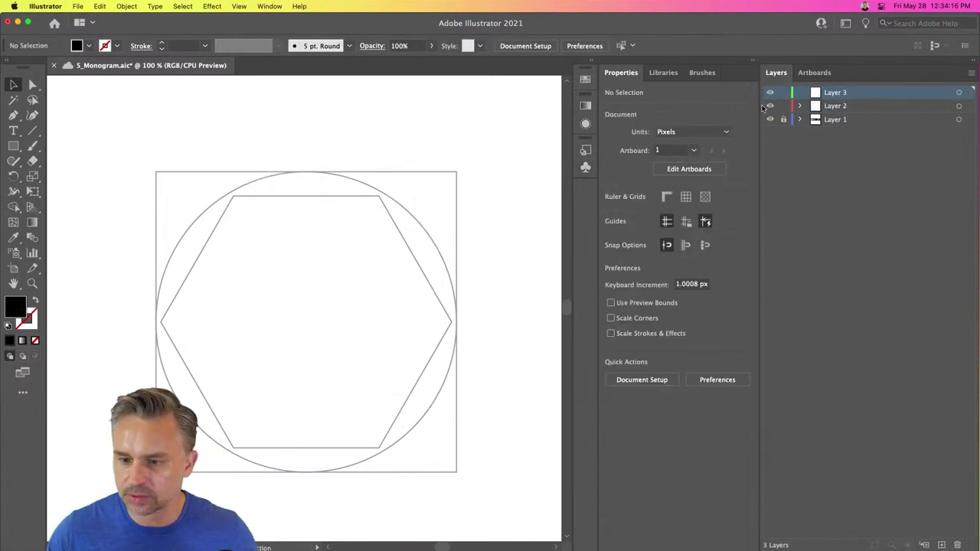
left_click(769, 105)
key("super+f")
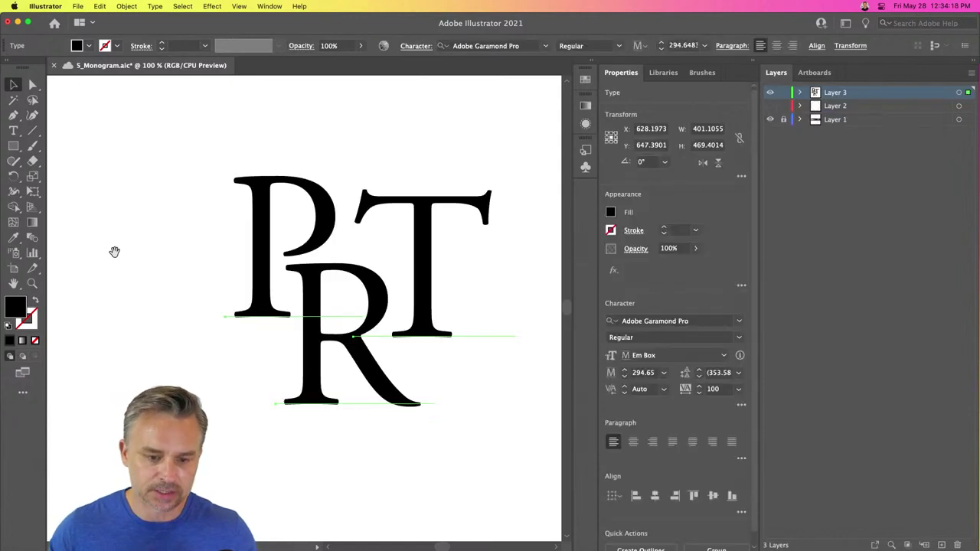
Step: Select the pasted PRT monogram and move it toward the bottom of the artboard
left_click_drag(114, 252, 243, 257)
scroll(243, 258, "right", 1)
key("super+minus")
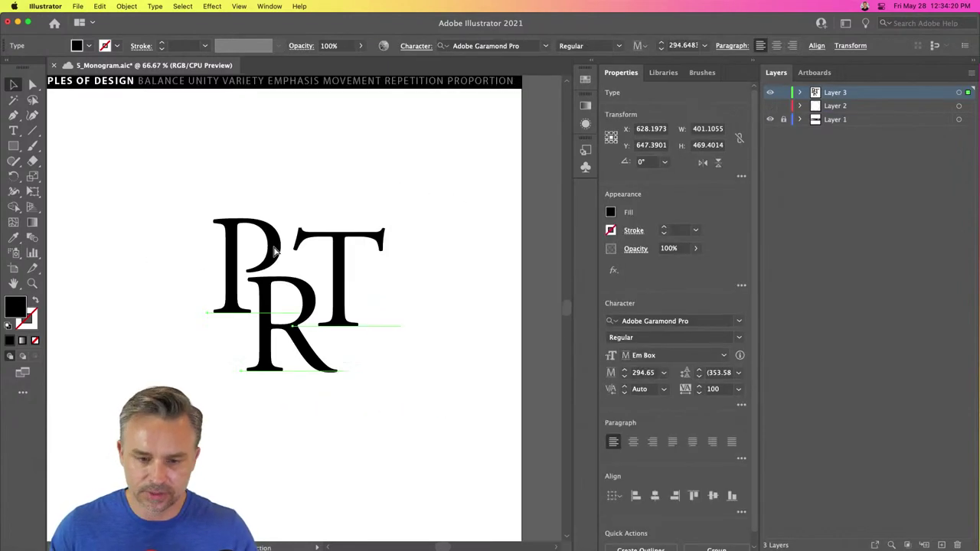
left_click_drag(201, 240, 247, 245)
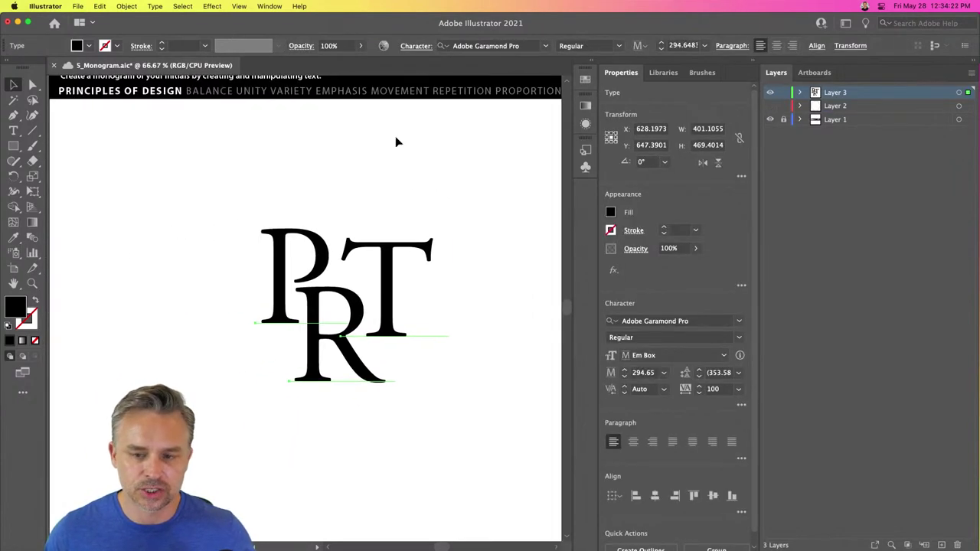
left_click(753, 63)
left_click(261, 193)
left_click_drag(260, 192, 344, 199)
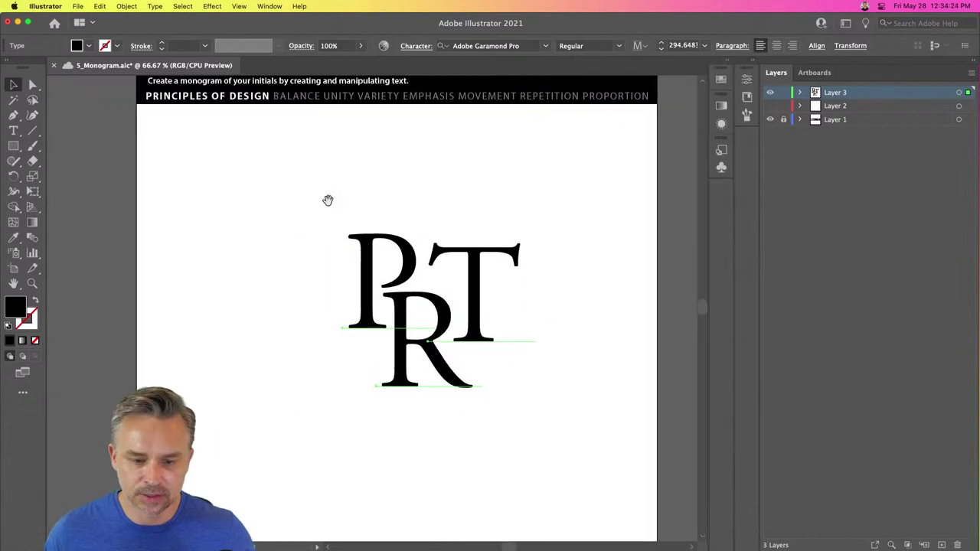
left_click_drag(267, 204, 601, 429)
left_click_drag(422, 257, 354, 252)
key("super+equal")
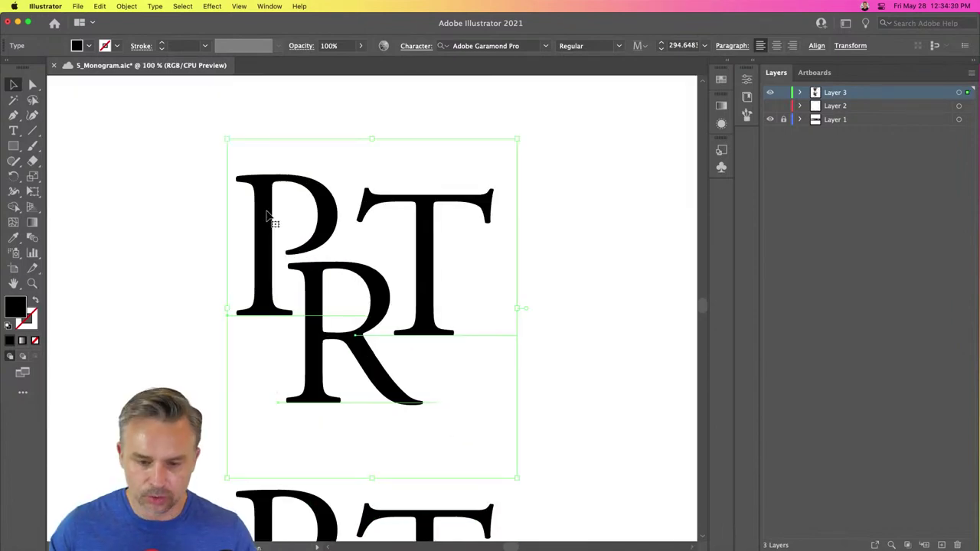
Step: Move the R right of the T, enlarge the T, and push the lower PRT copy further down
left_click(173, 199)
left_click_drag(344, 298, 596, 289)
left_click(416, 207)
left_click_drag(355, 158, 217, 152)
scroll(385, 285, "down", 5)
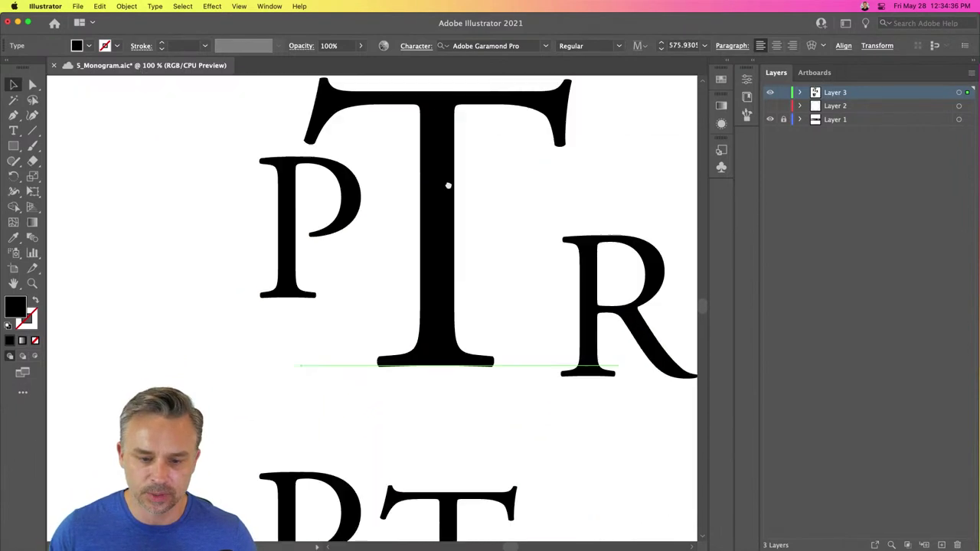
scroll(437, 160, "down", 8)
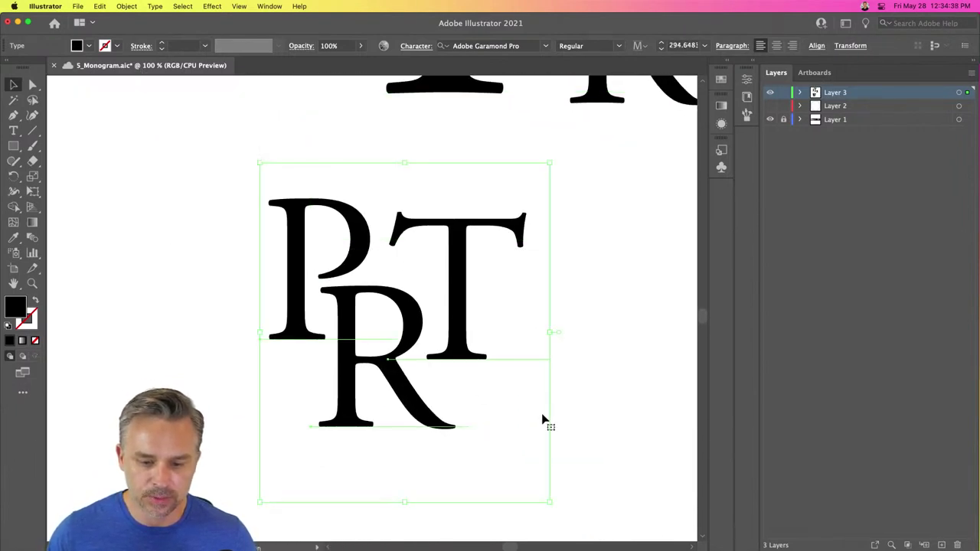
left_click_drag(459, 332, 459, 509)
left_click_drag(353, 208, 352, 455)
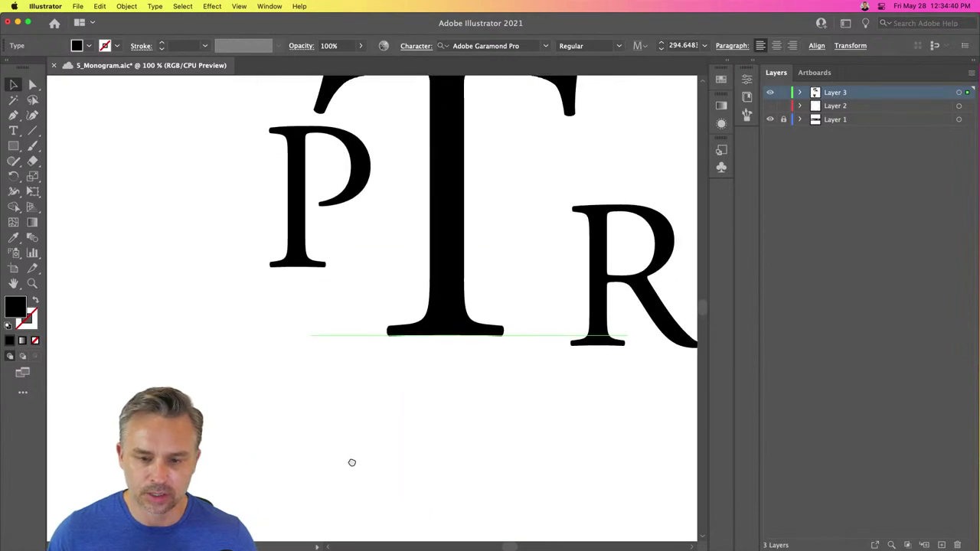
scroll(311, 462, "up", 2)
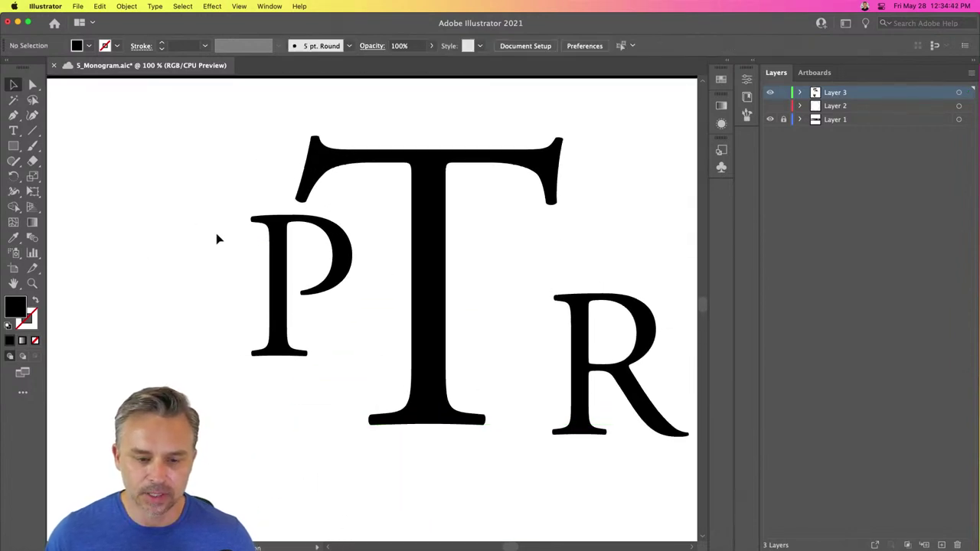
Step: Reposition the P, T and R so the letters overlap more tightly
left_click_drag(277, 266, 346, 291)
left_click_drag(588, 342, 489, 317)
key("super+z")
left_click_drag(638, 369, 548, 311)
left_click(322, 271, "shift")
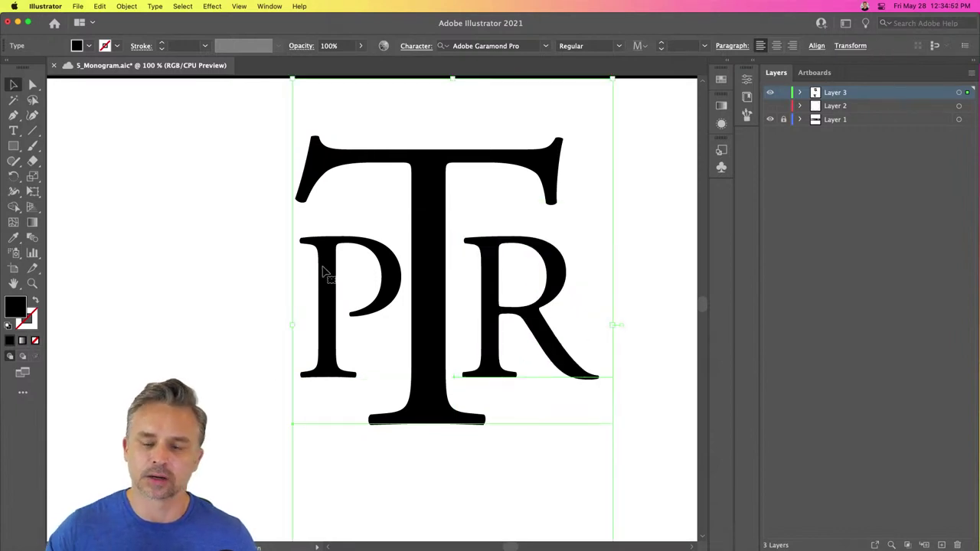
key("Up")
key("Up")
key("Up")
key("Up")
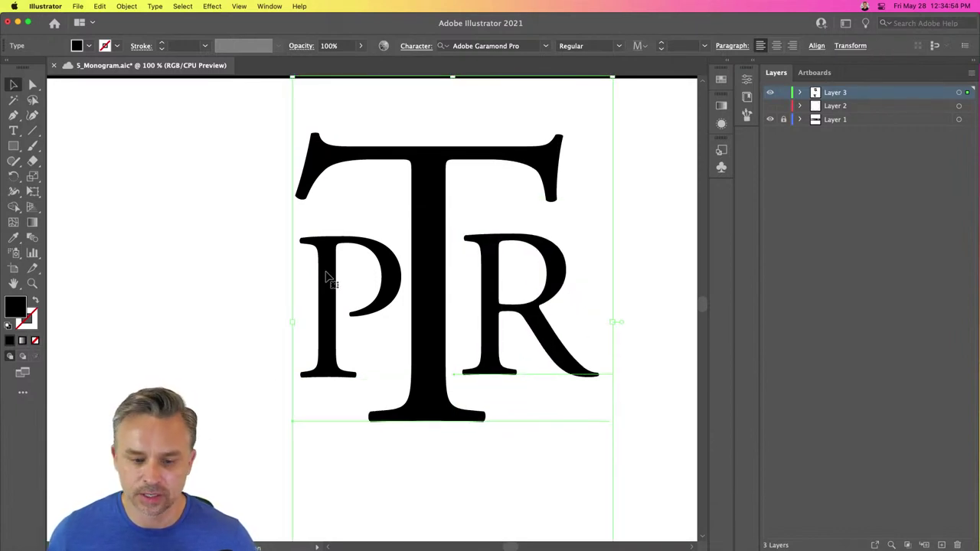
left_click_drag(326, 277, 322, 282)
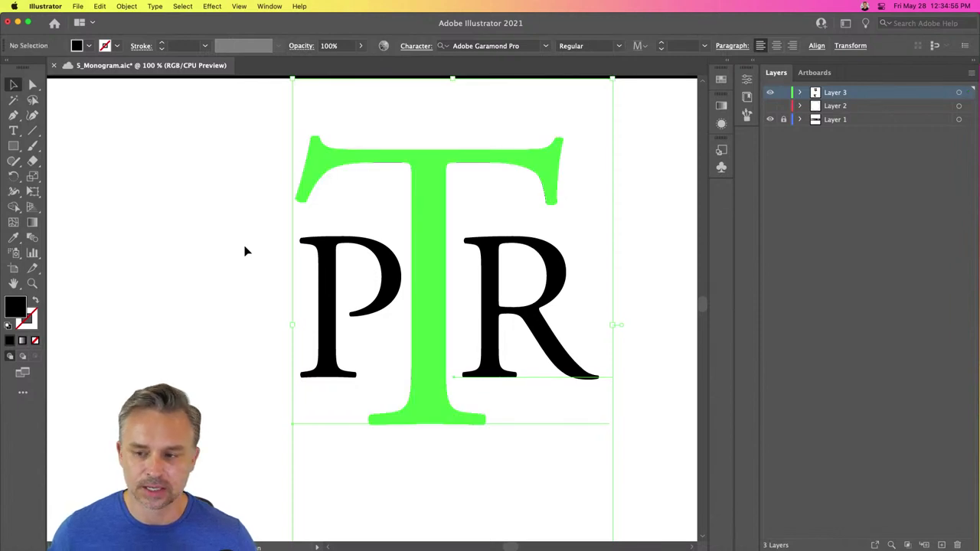
left_click(234, 281)
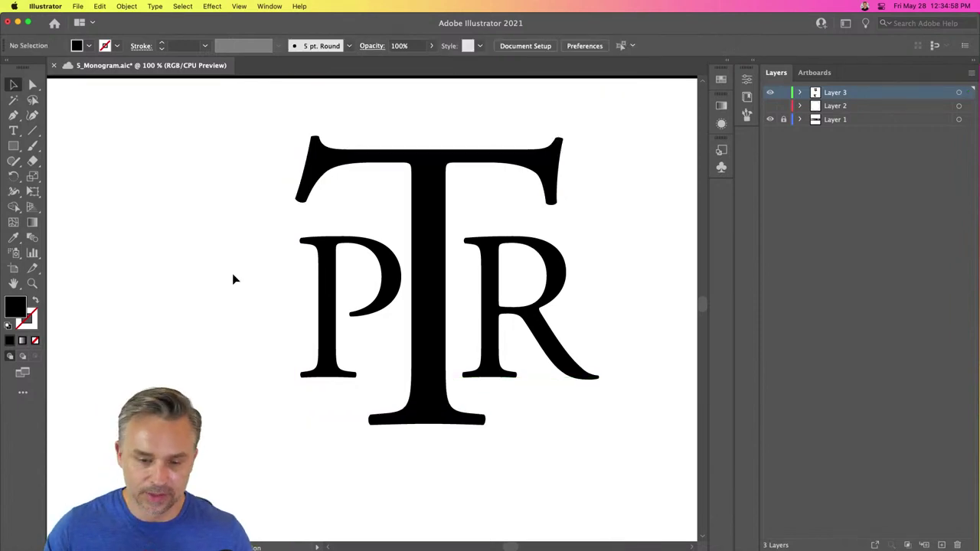
Step: Revert to the earlier PRT layout, move it up and left, and bring up Chrome
scroll(232, 274, "down", 3)
scroll(232, 273, "left", 2)
left_click_drag(252, 164, 697, 414)
key("ctrl+z")
key("ctrl+z")
key("ctrl+z")
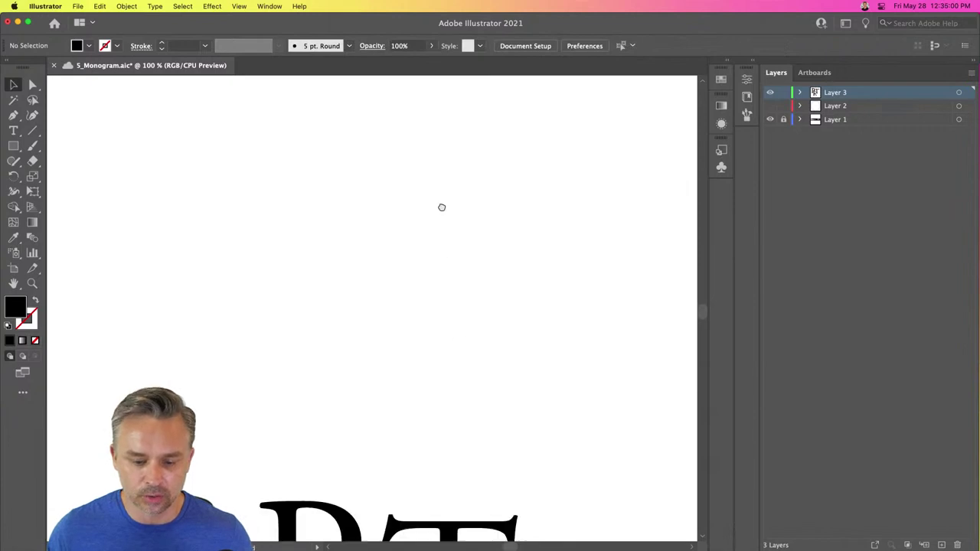
left_click_drag(164, 304, 320, 257)
scroll(352, 452, "down", 1)
scroll(332, 490, "up", 6)
scroll(332, 490, "left", 2)
left_click_drag(373, 406, 329, 316)
key("super+minus")
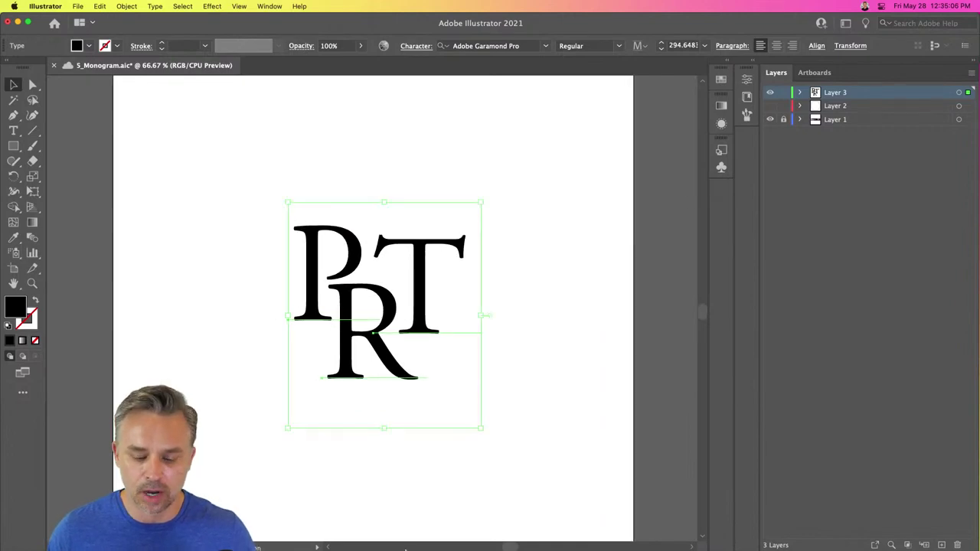
left_click(479, 547)
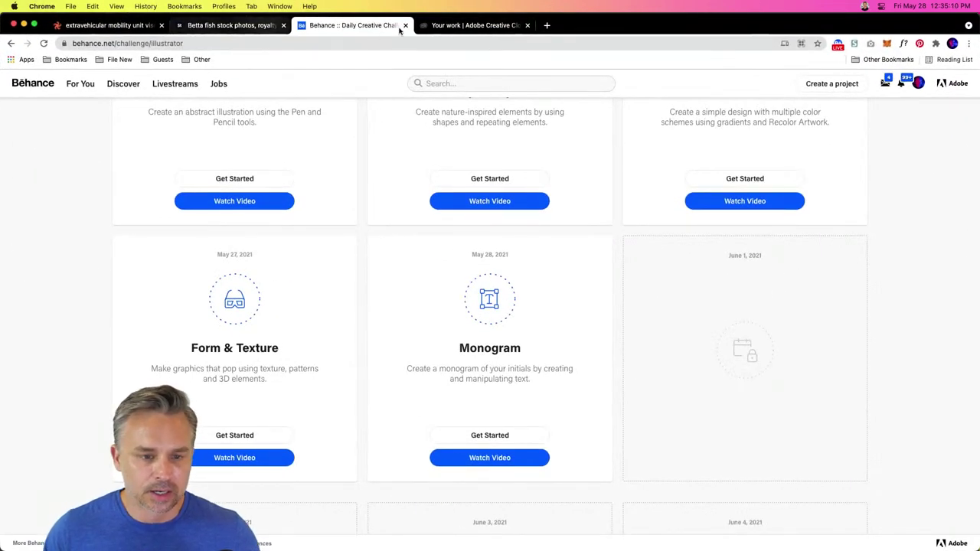
Step: Search Google for 'monograms' and show the image results
left_click(461, 29)
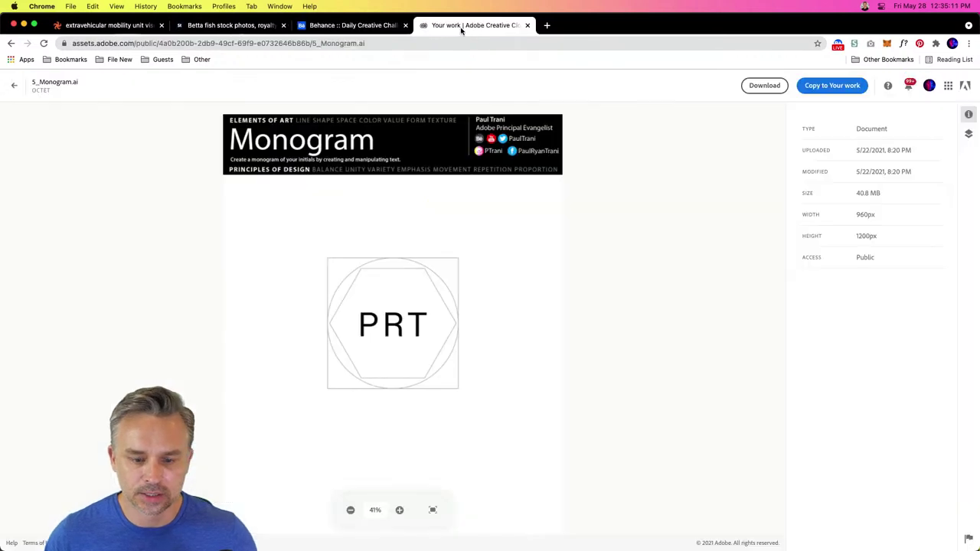
left_click(182, 44)
type("monograms")
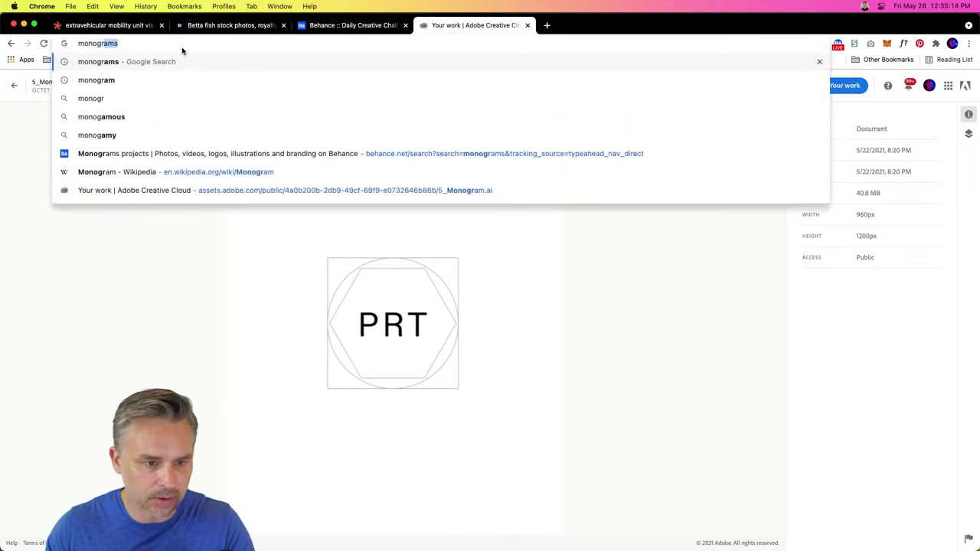
key("Return")
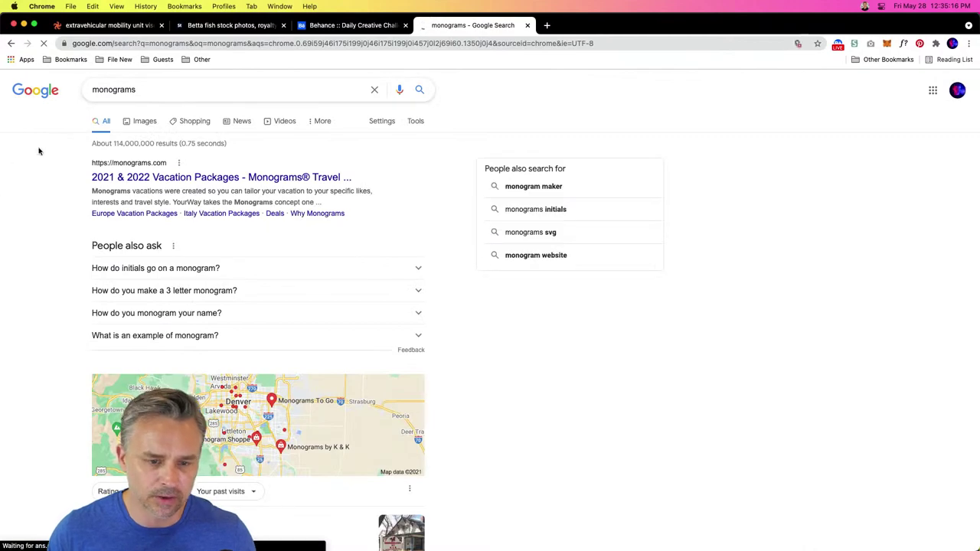
left_click(145, 121)
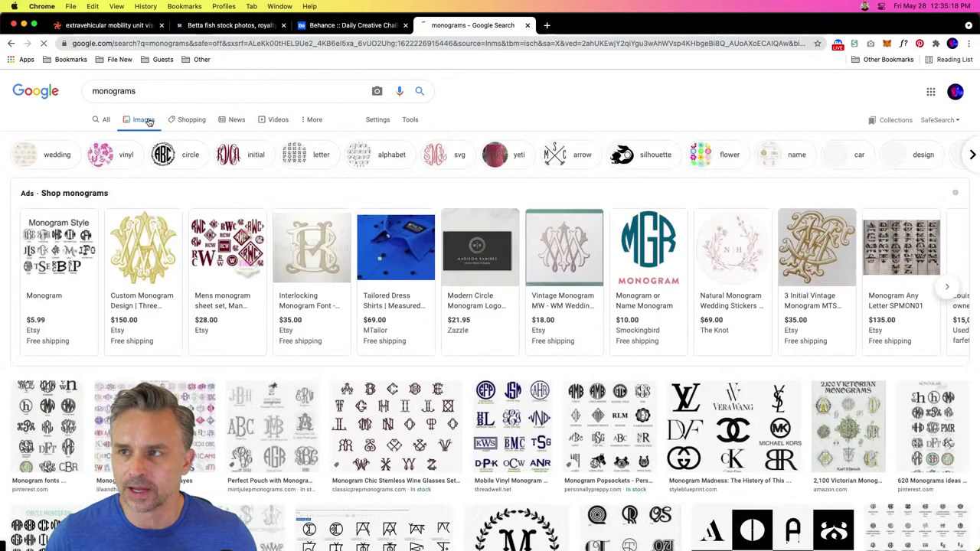
Step: Preview several monogram reference images, including alphabets, font charts and styles, then return to Illustrator
scroll(527, 229, "down", 2)
scroll(527, 229, "down", 3)
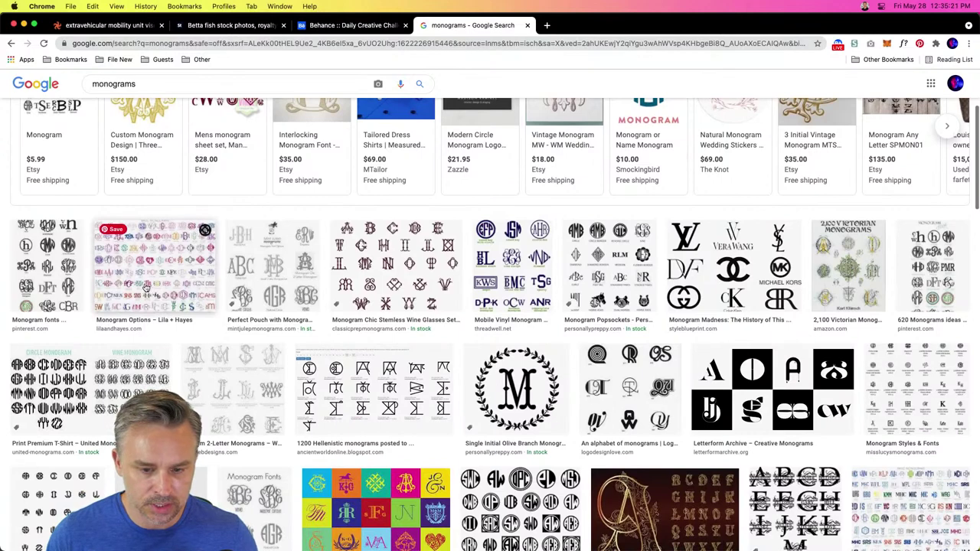
left_click(413, 280)
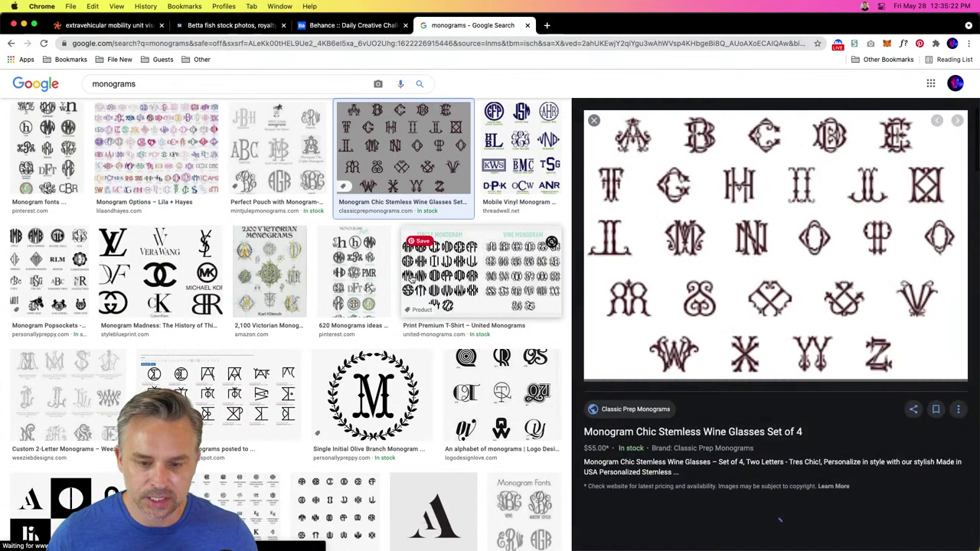
left_click(517, 459)
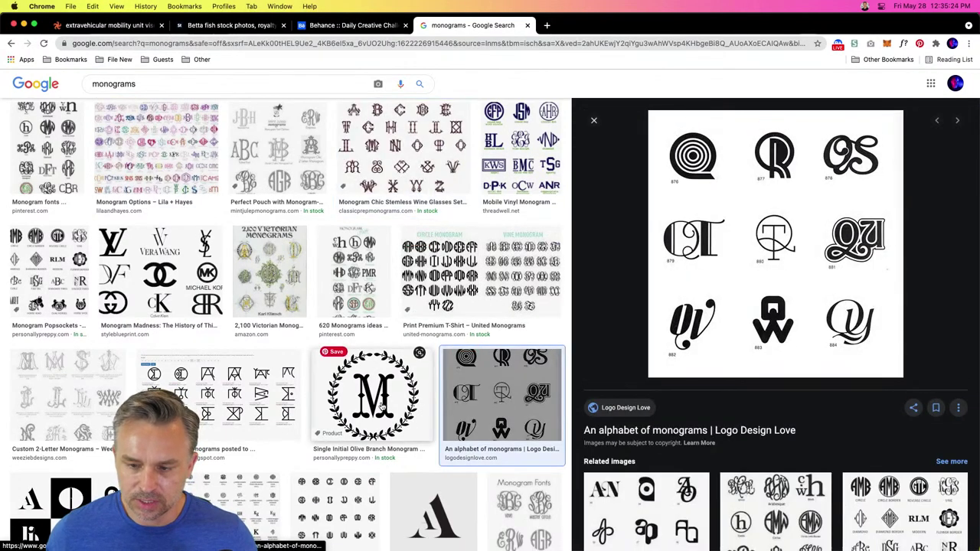
left_click(373, 398)
left_click(218, 394)
left_click(161, 274)
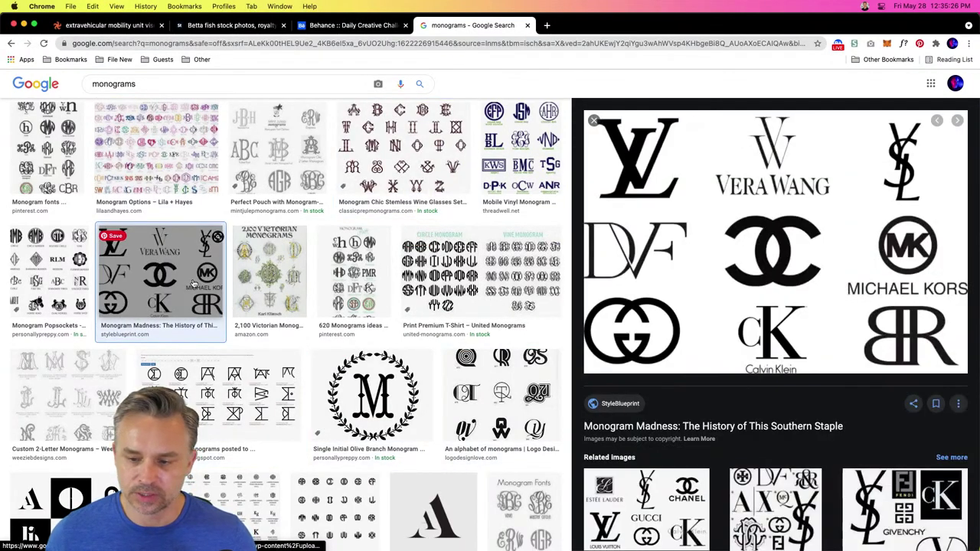
left_click(58, 275)
left_click(48, 149)
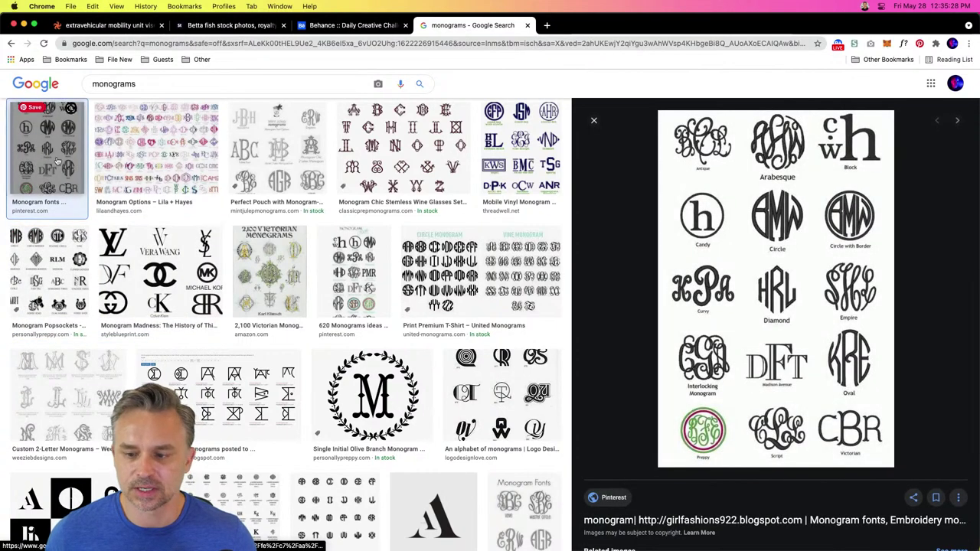
left_click(348, 314)
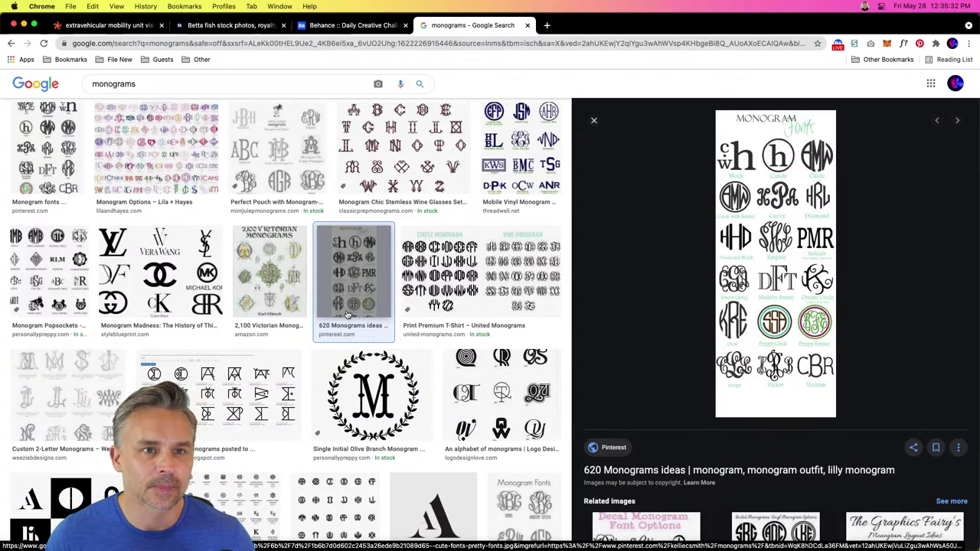
scroll(348, 314, "down", 4)
left_click(342, 393)
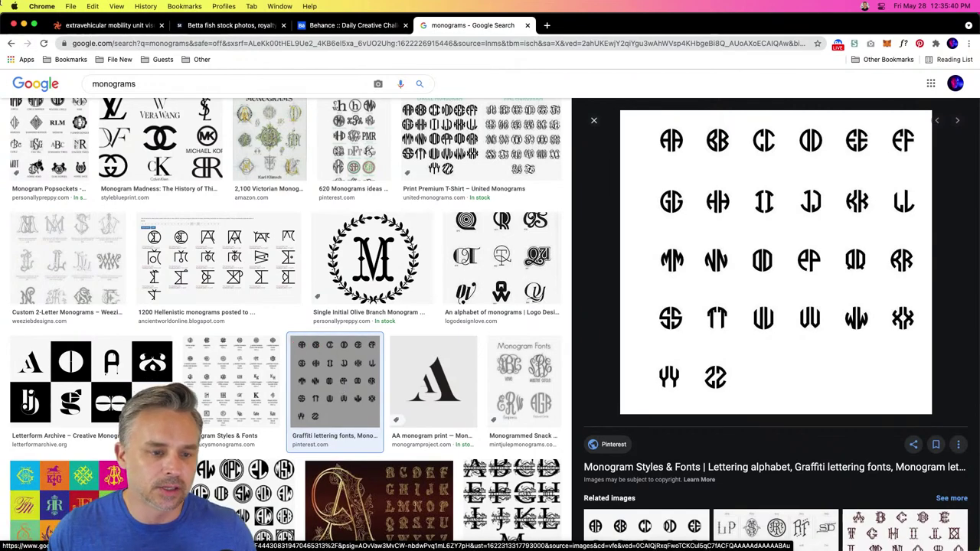
left_click(24, 24)
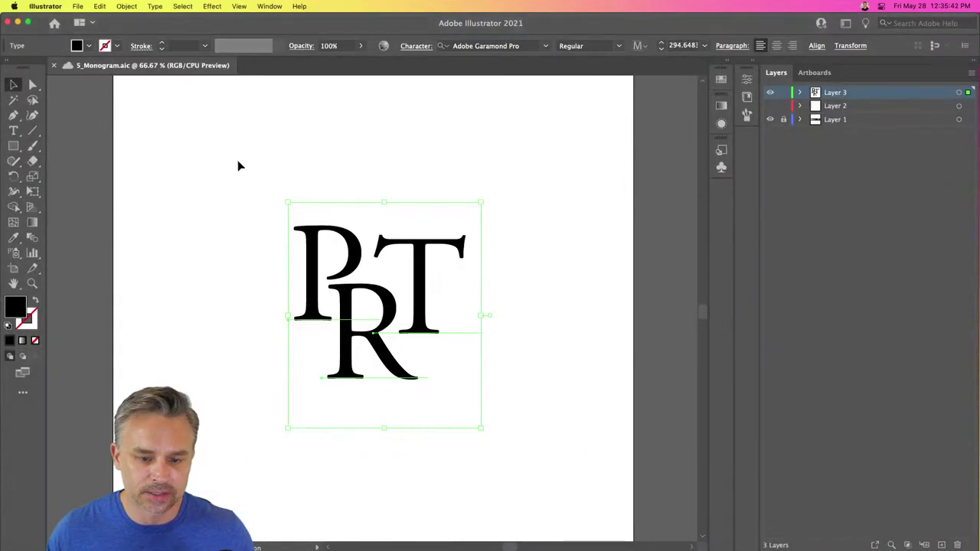
Step: Nudge the P slightly left, then select all three letters and zoom to 100%
left_click(324, 249)
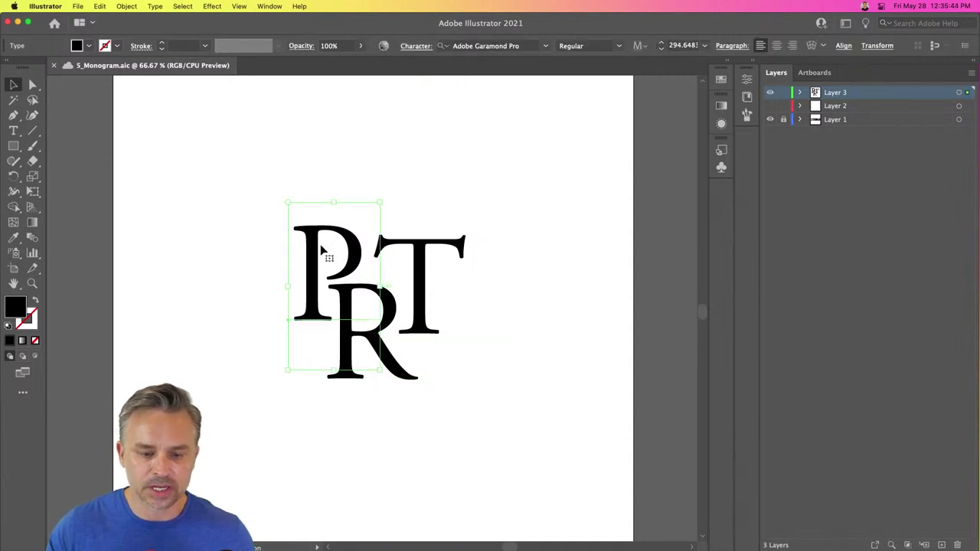
left_click_drag(320, 252, 314, 252)
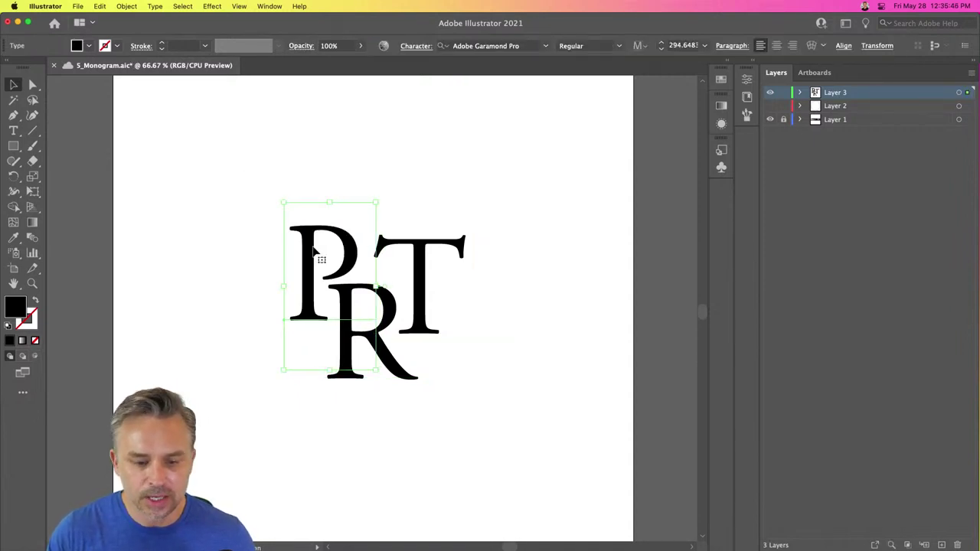
left_click_drag(263, 174, 499, 398)
key("super+1")
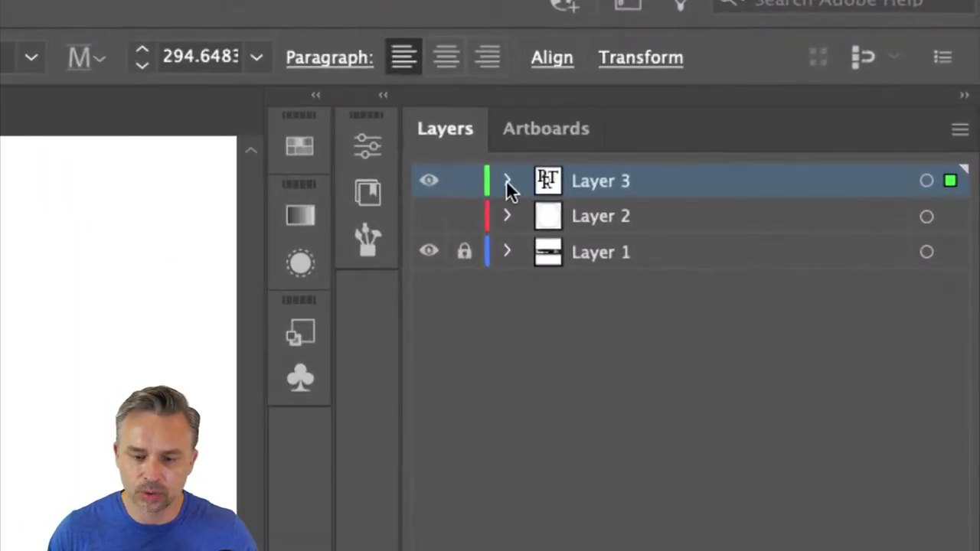
Step: Expand Layer 3 to inspect its T, R and P sublayers, then select the T
left_click(506, 181)
left_click(639, 216)
left_click(639, 250)
left_click(624, 288)
left_click(597, 218)
left_click(601, 181)
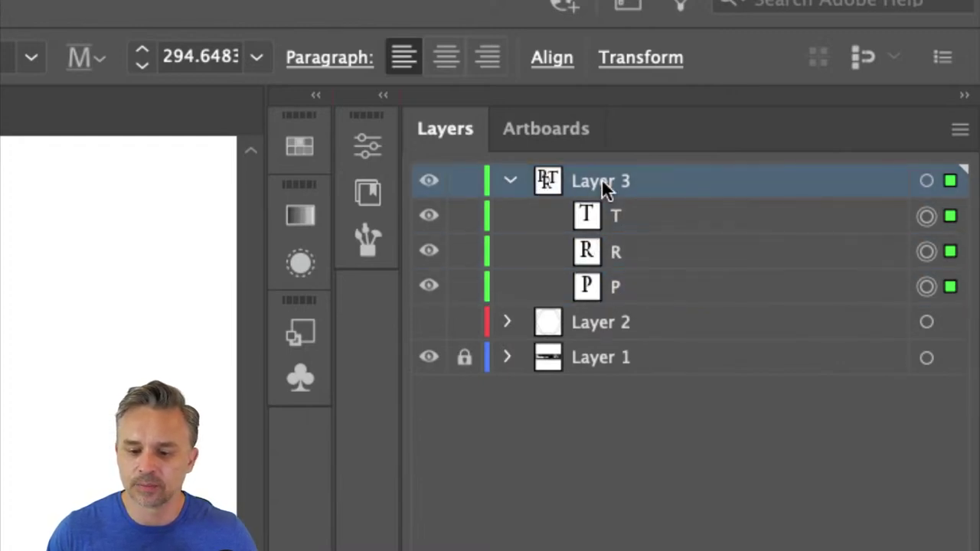
left_click(650, 228)
left_click(647, 259)
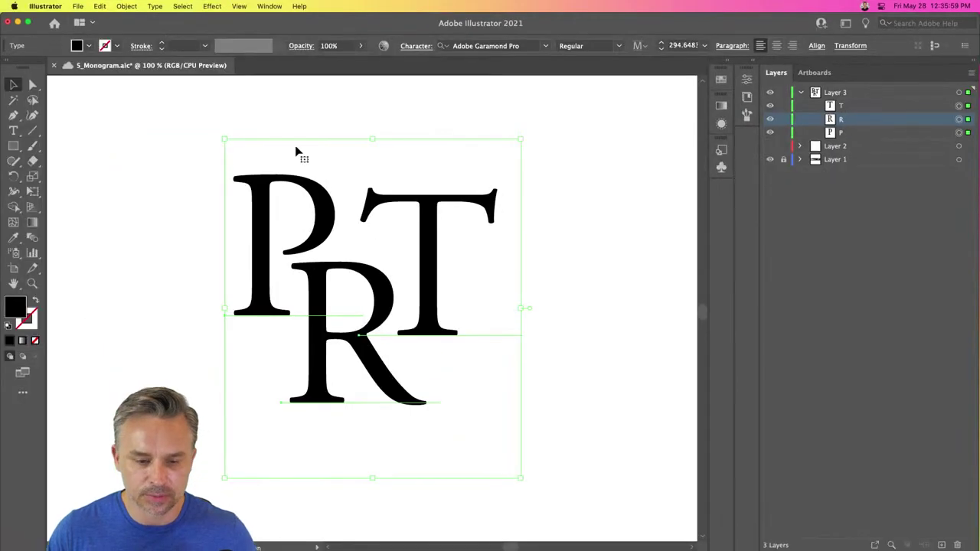
left_click(299, 153)
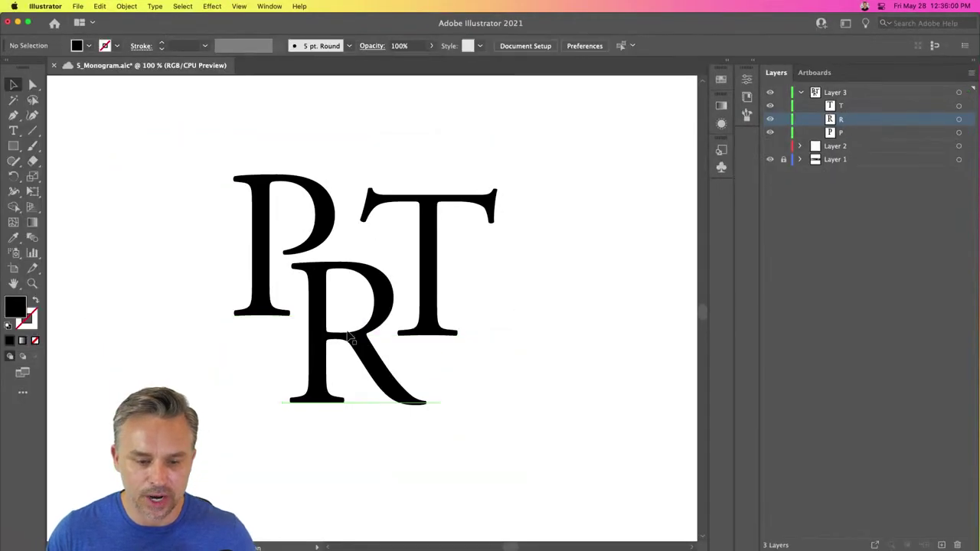
left_click(370, 299)
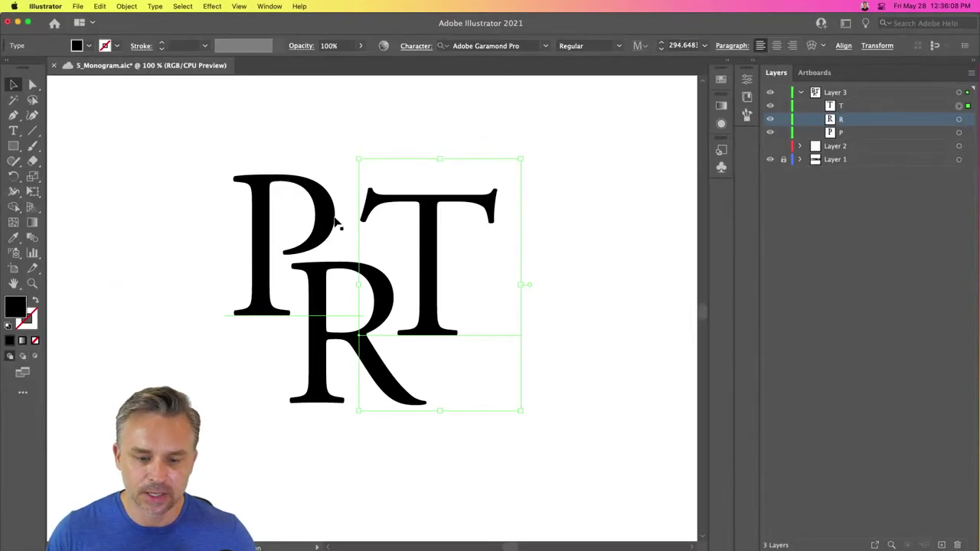
Step: Send the T to the back of Layer 3, below the P and R letters
key("super+shift+b")
key("super+shift+b")
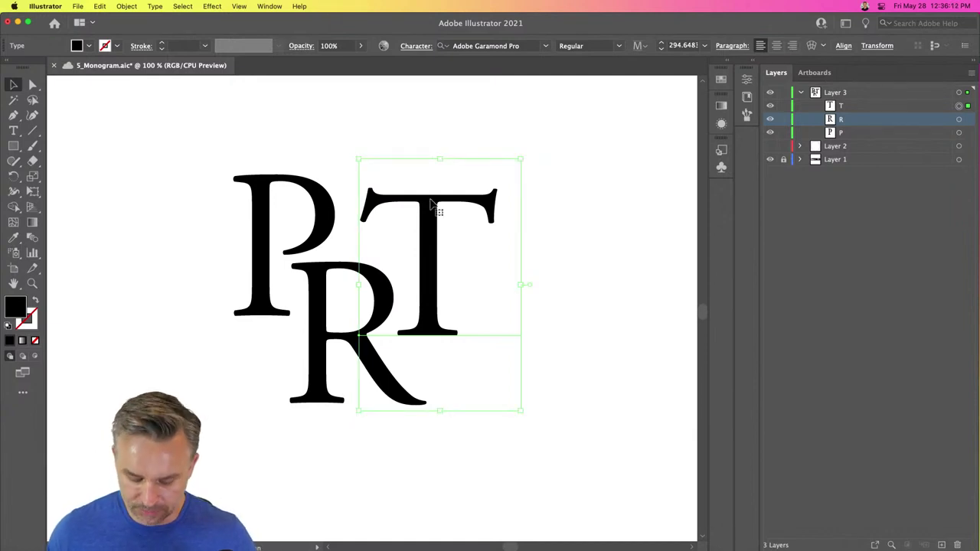
key("super+shift+b")
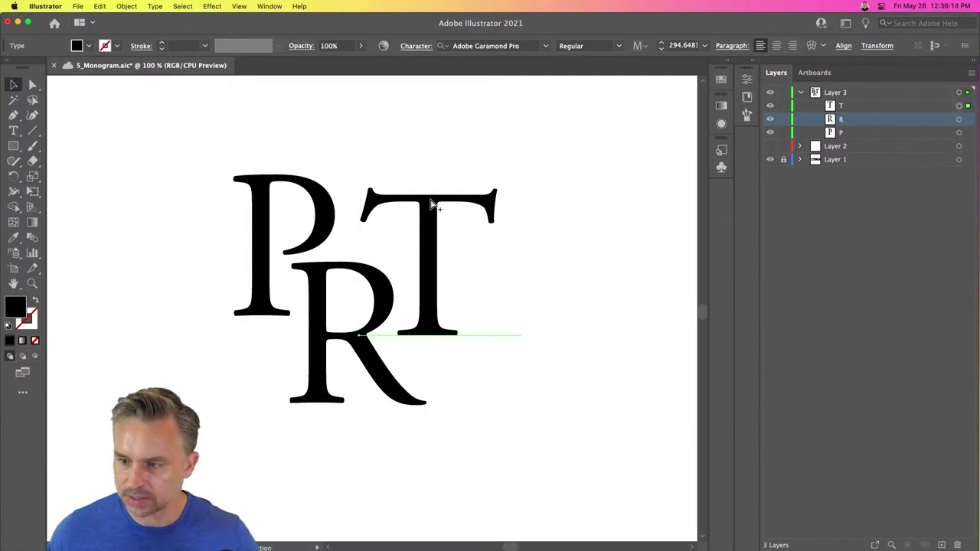
left_click(151, 166)
left_click(398, 199)
key("super+shift+b")
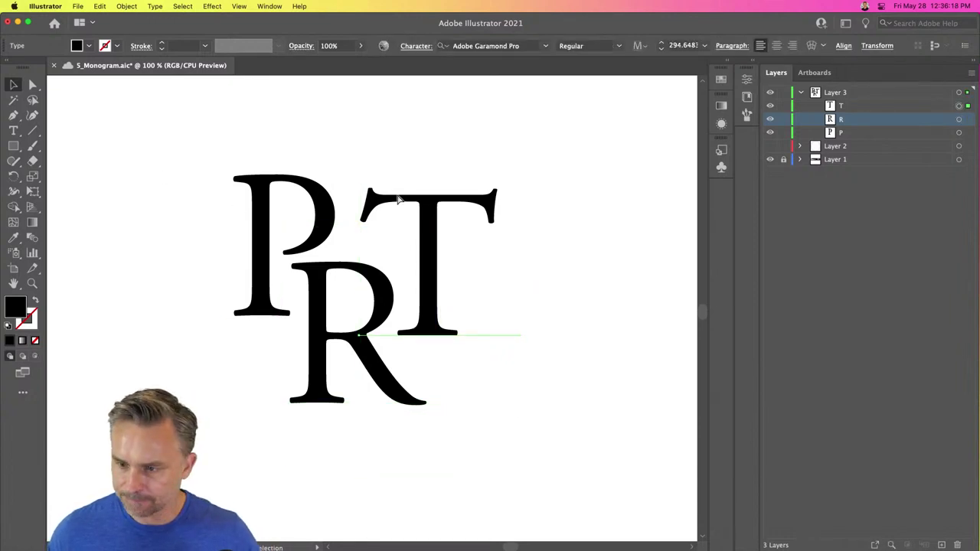
key("super+shift+bracketleft")
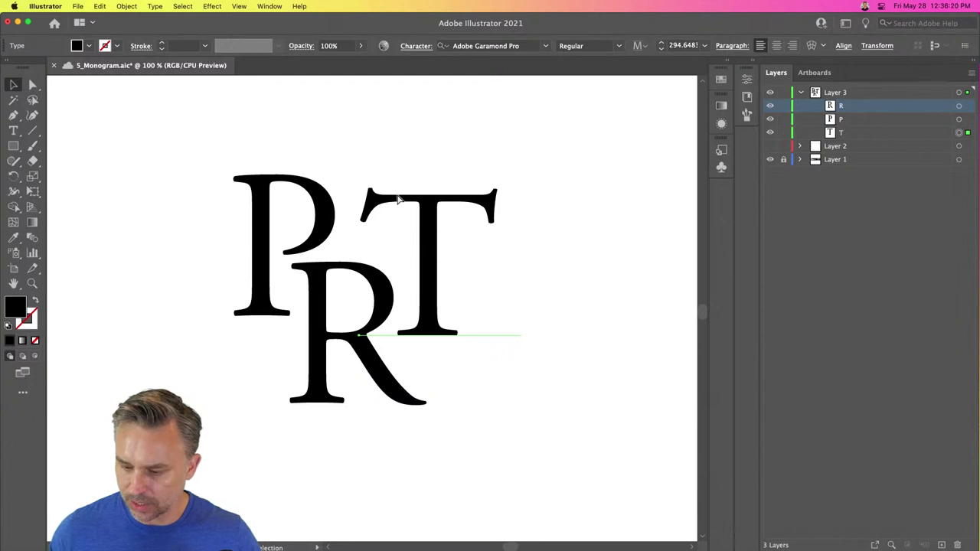
Step: Bring the T back to the top of Layer 3's stacking order
key("super+shift+bracketright")
key("super+shift+bracketright")
key("super+shift+b")
key("super+shift+b")
key("super+shift+bracketright")
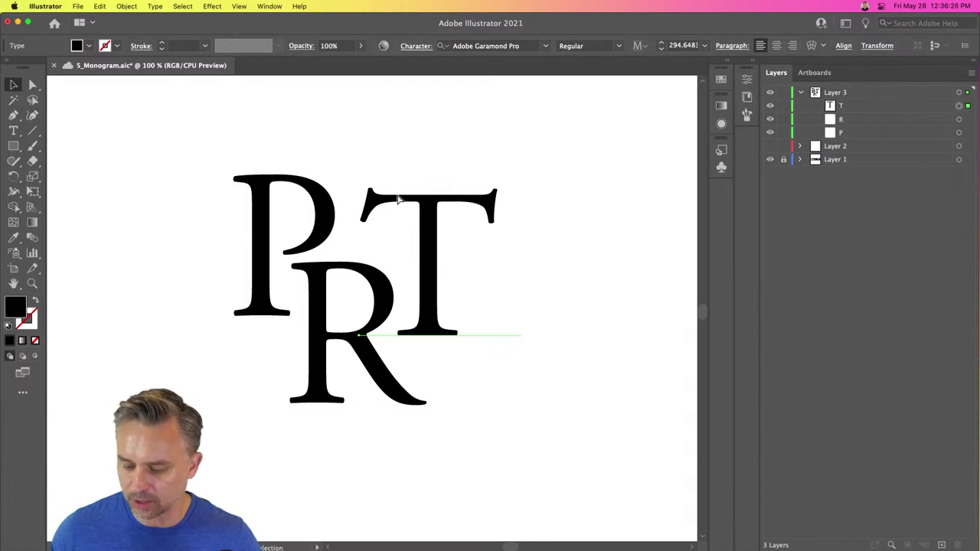
key("super+shift+b")
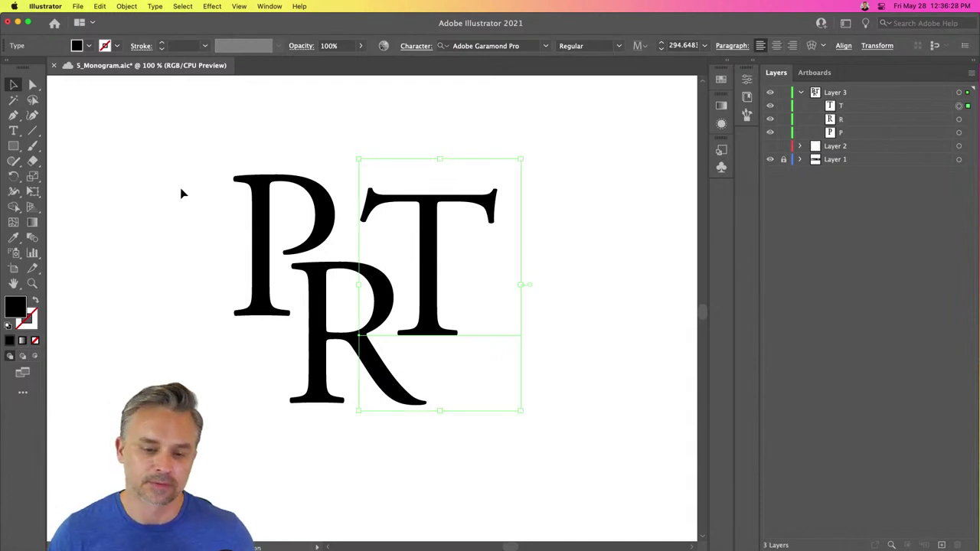
Step: Select the P, R and T and Option-drag a copy straight down
left_click(121, 241)
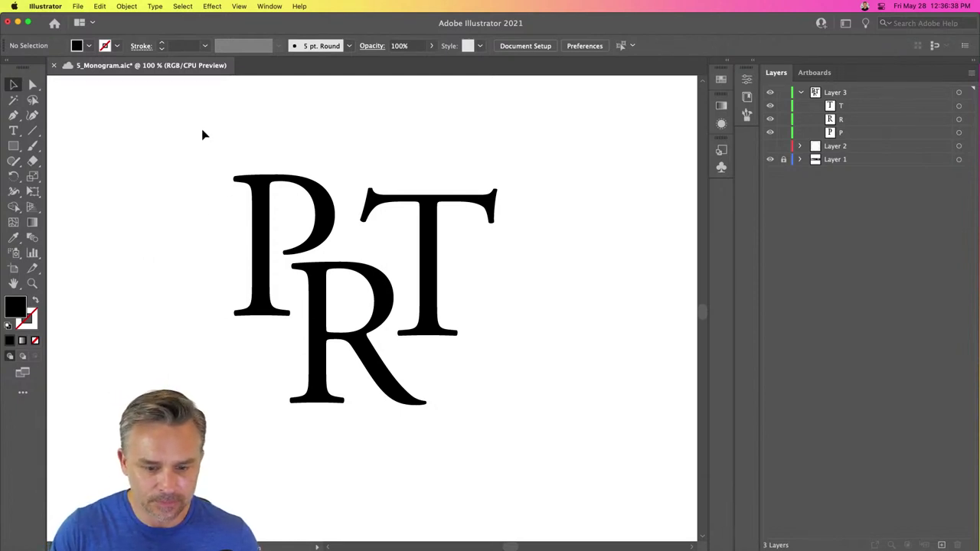
left_click_drag(173, 122, 534, 459)
left_click_drag(328, 197, 327, 506)
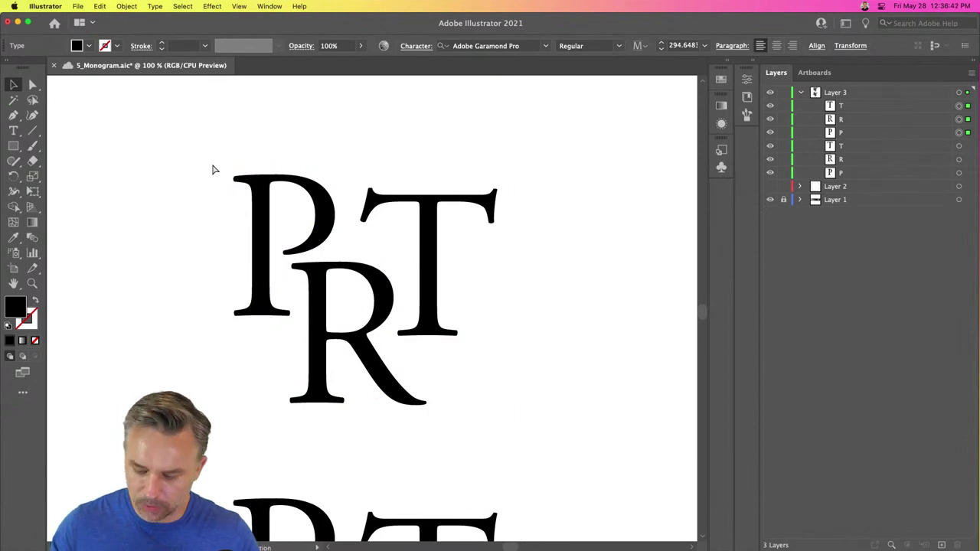
Step: Zoom out and move the duplicate PRT further down the artboard
key("super+minus")
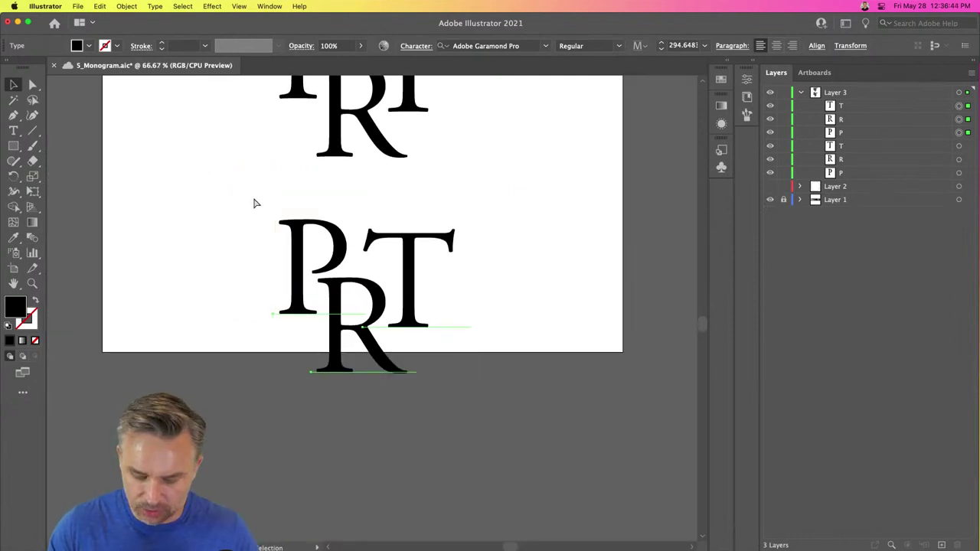
left_click_drag(315, 221, 428, 292)
left_click(153, 267)
Step: Draw an outlined circle over the lower PRT and nudge it to centre
left_click(16, 145)
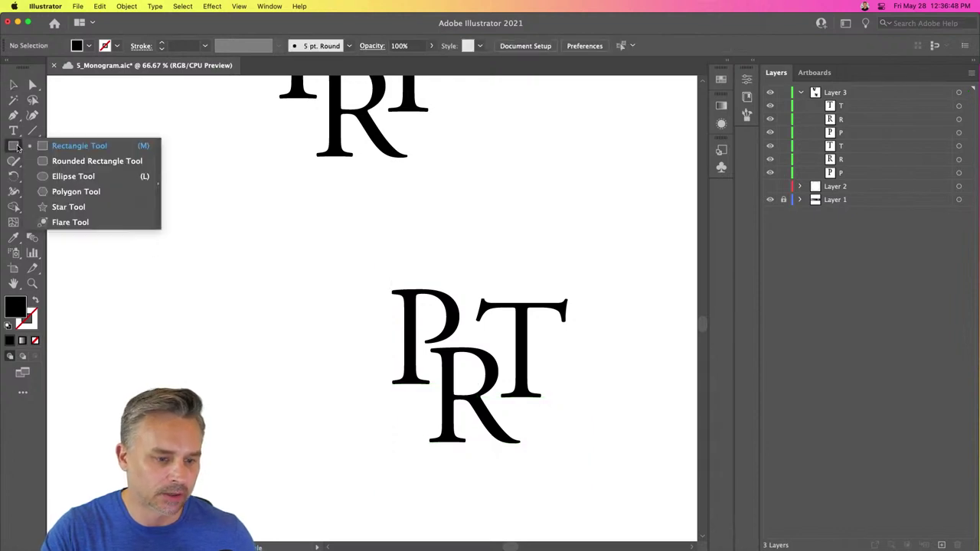
left_click(72, 176)
mouse_move(357, 258)
left_mouse_down()
mouse_move(605, 486)
mouse_move(607, 505)
left_mouse_up()
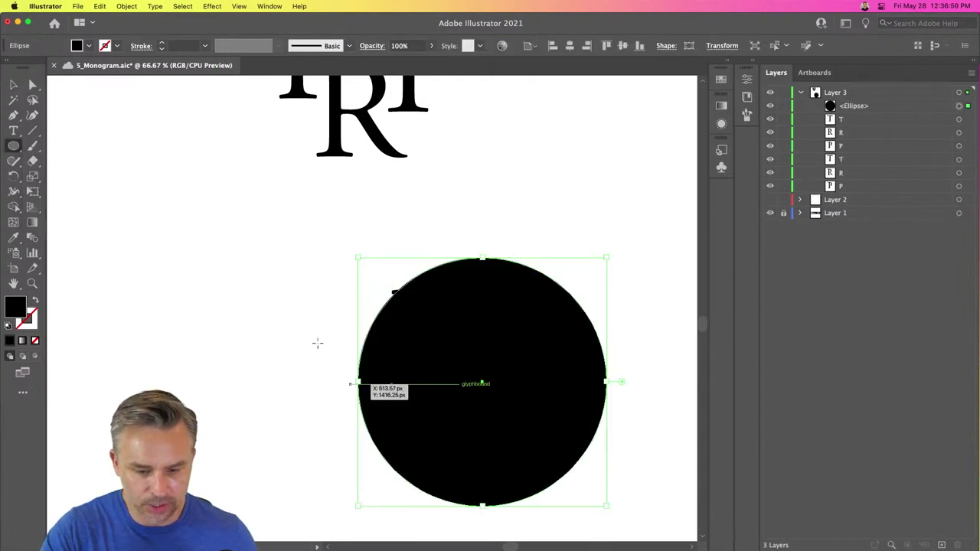
left_click(33, 302)
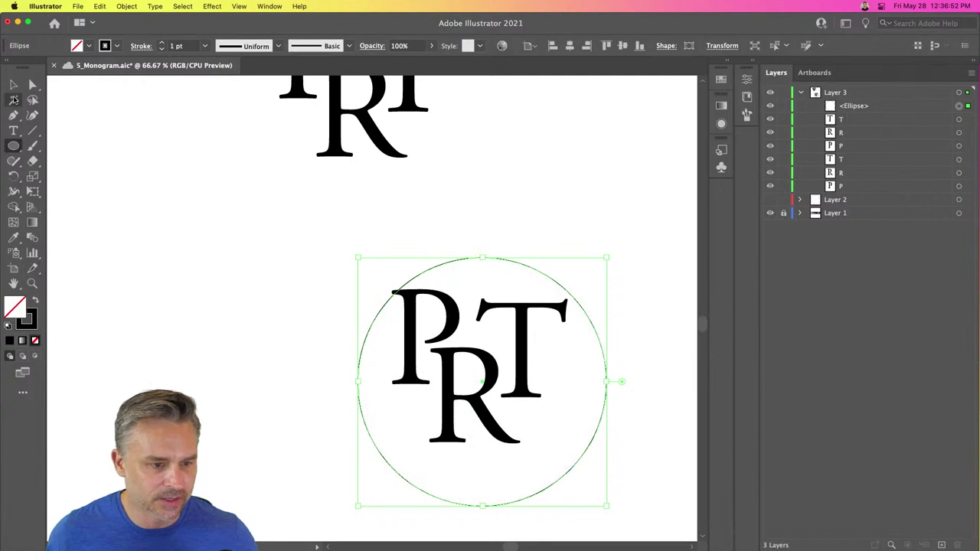
left_click(13, 84)
key("shift+Left")
key("shift+Left")
key("shift+Left")
key("shift+Up")
key("shift+Up")
key("shift+Up")
key("shift+Up")
key("shift+Right")
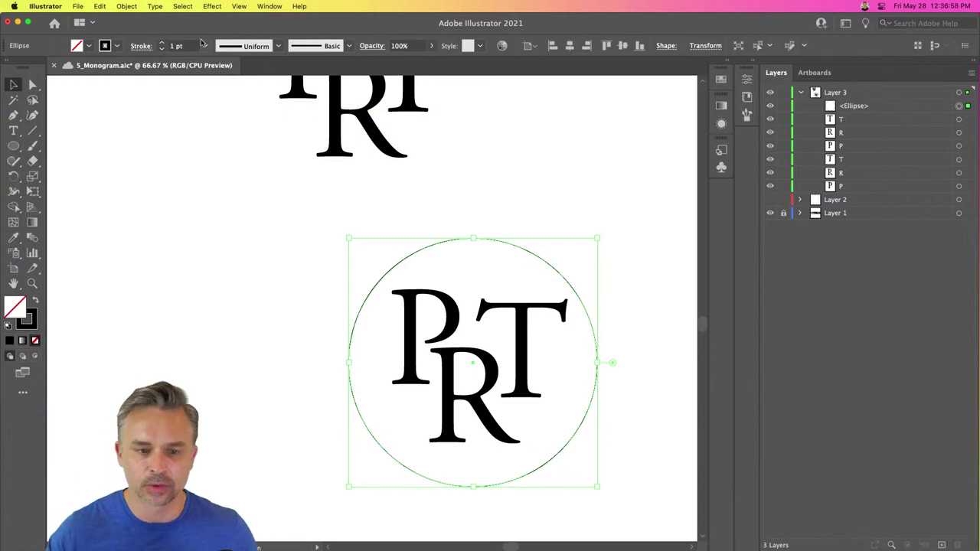
Step: Set the circle's stroke weight to 13 pt
left_click(161, 43)
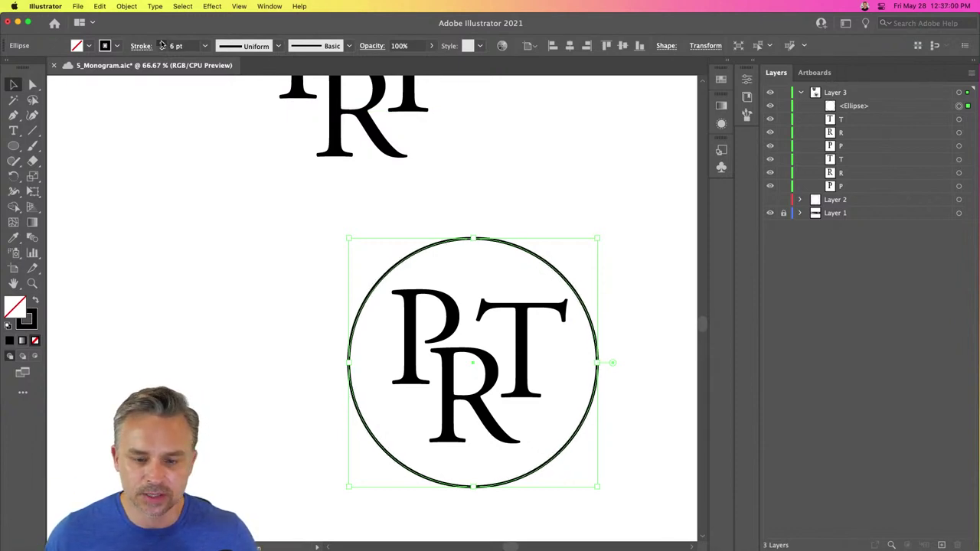
left_click(162, 43)
left_click(161, 43)
left_click(162, 43)
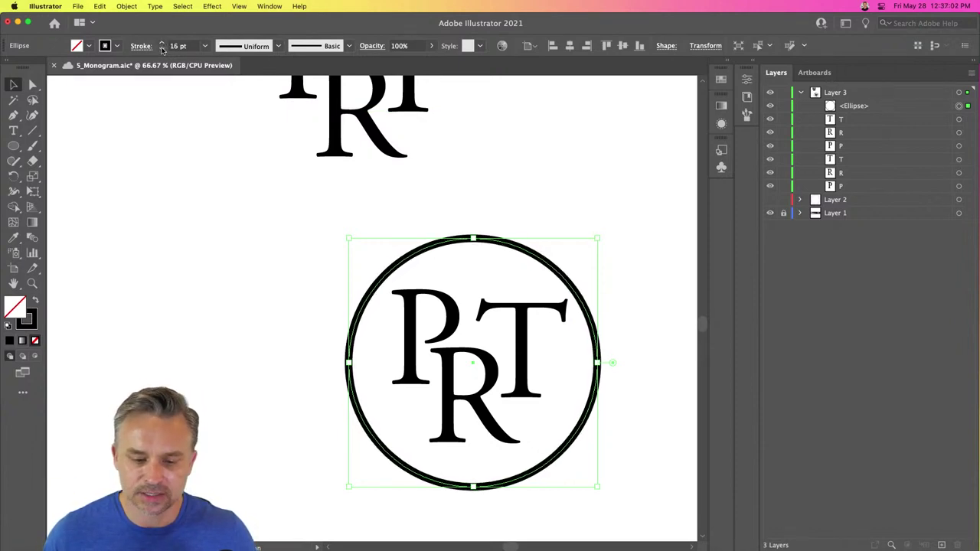
left_click(161, 48)
left_click(162, 49)
left_click(162, 48)
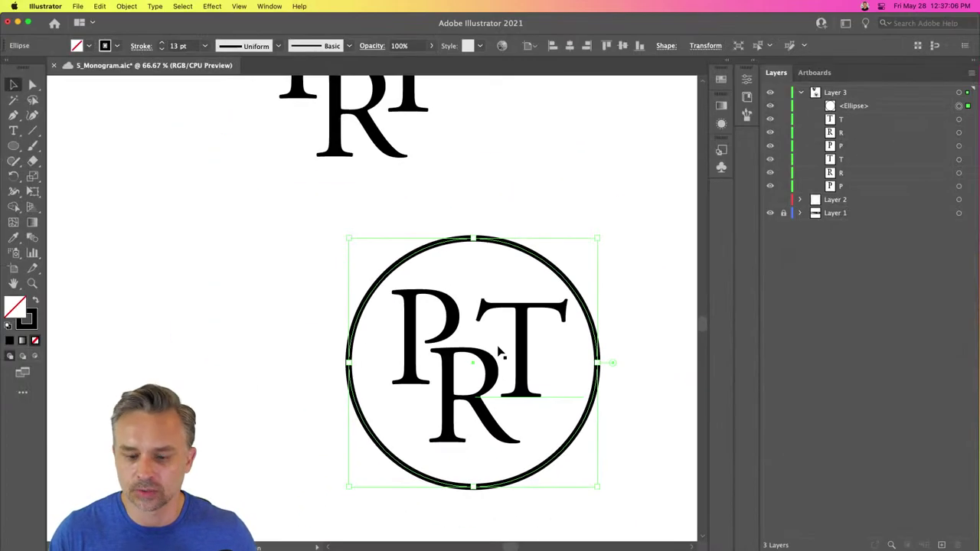
left_click(254, 271)
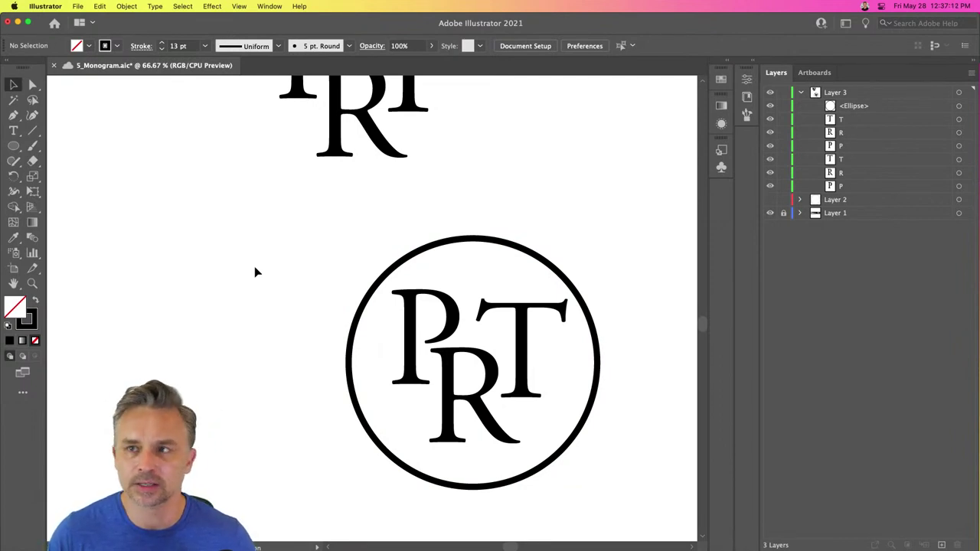
Step: Group the circle with the lower PRT letters, undoing a trial shrink
left_click_drag(273, 245, 471, 374)
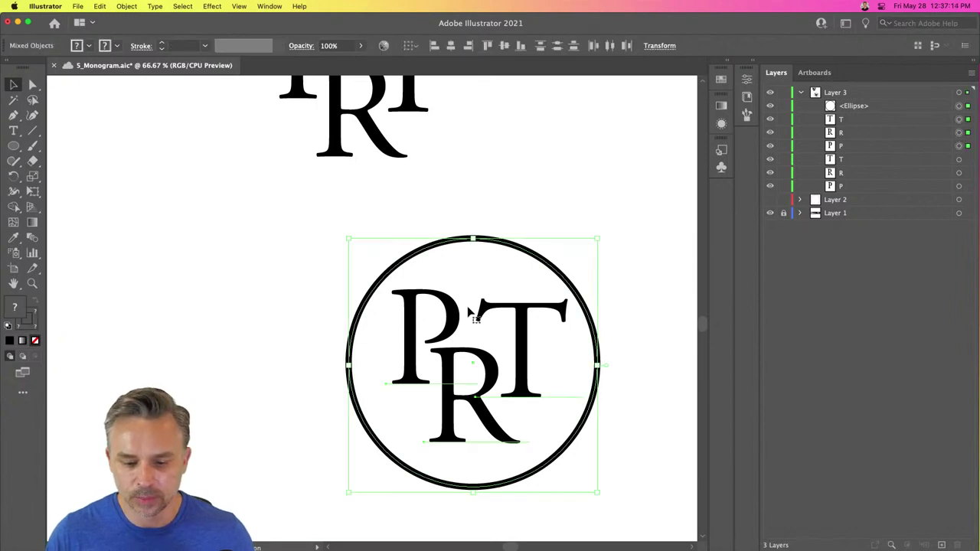
key("super+g")
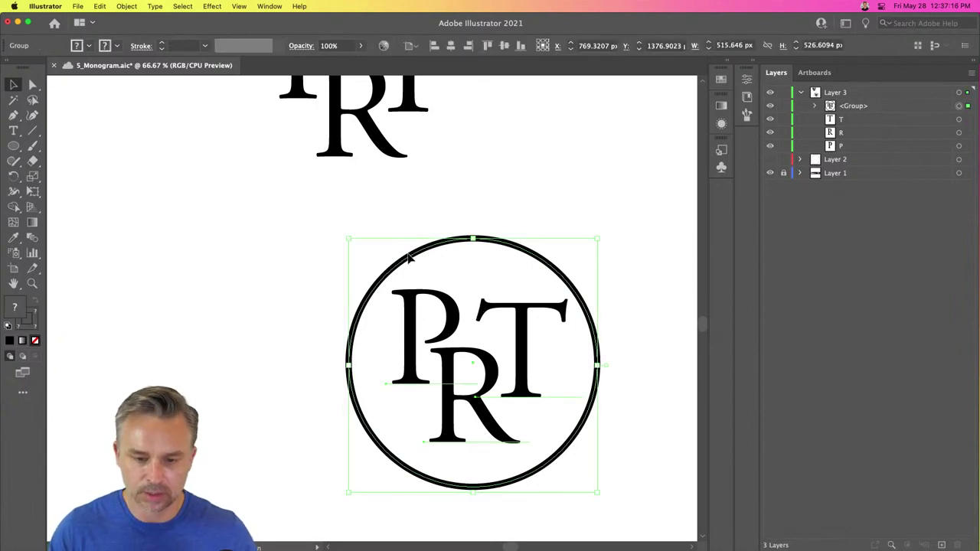
left_click_drag(348, 239, 481, 373)
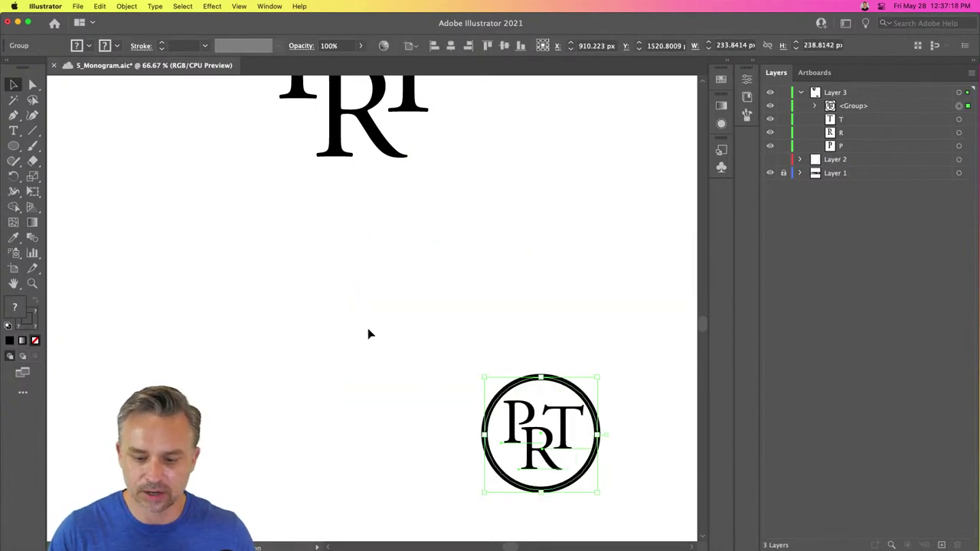
left_click(322, 294)
key("super+z")
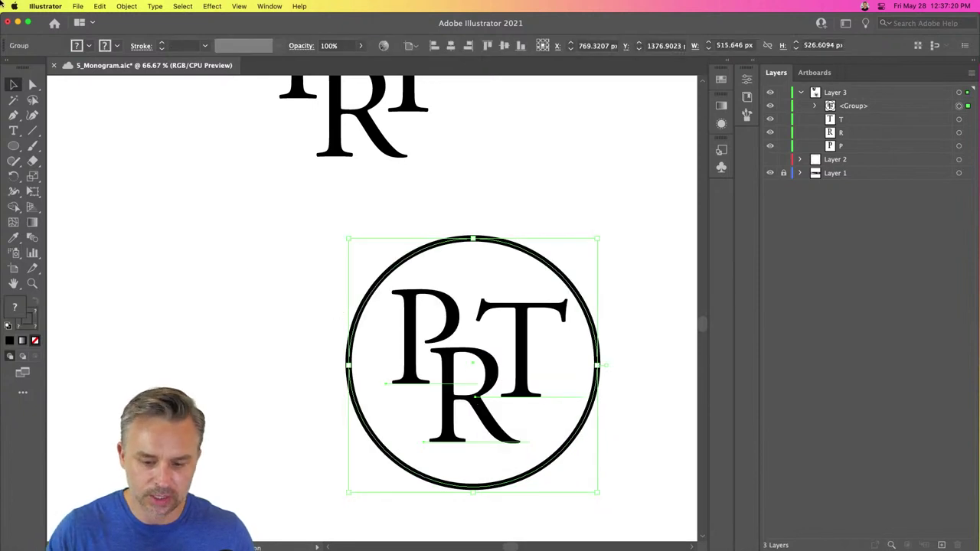
Step: Enable Scale Strokes & Effects in General preferences, then shrink the monogram group
left_click(44, 6)
mouse_move(42, 35)
left_click(145, 37)
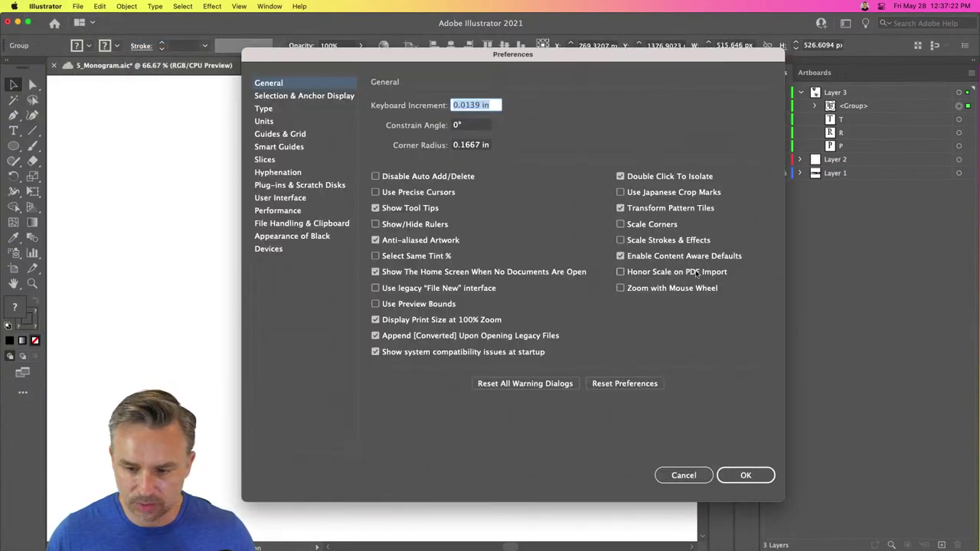
left_click(632, 241)
left_click(743, 476)
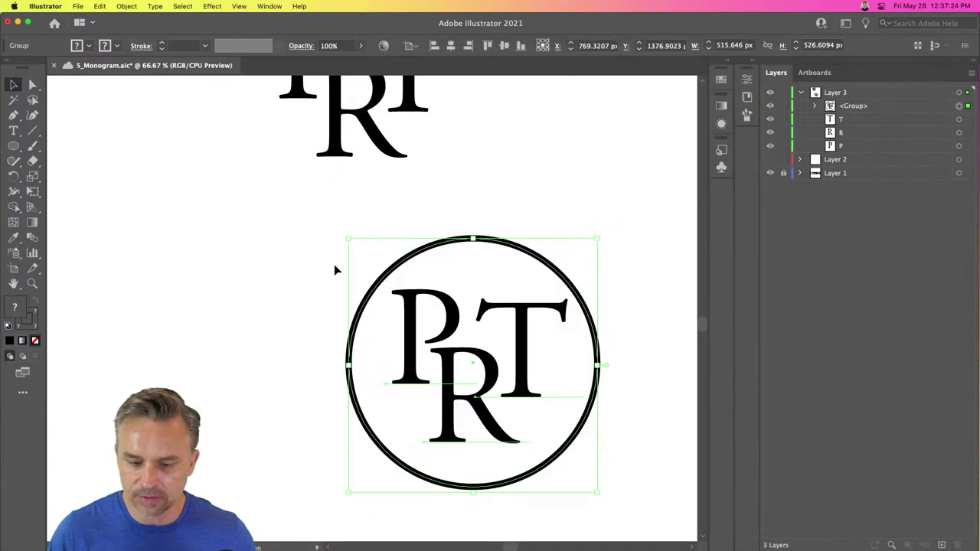
left_click_drag(348, 239, 468, 360)
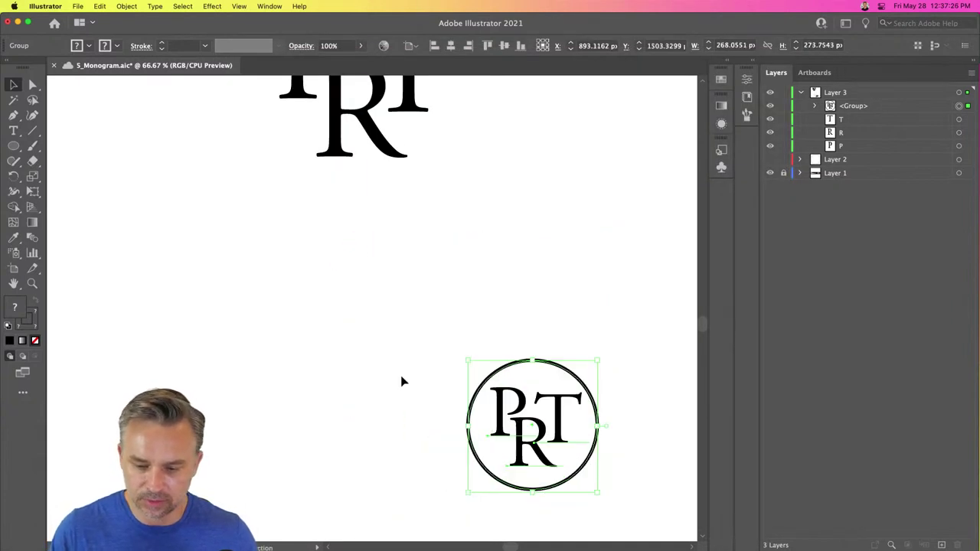
left_click(349, 245)
scroll(291, 468, "up", 5)
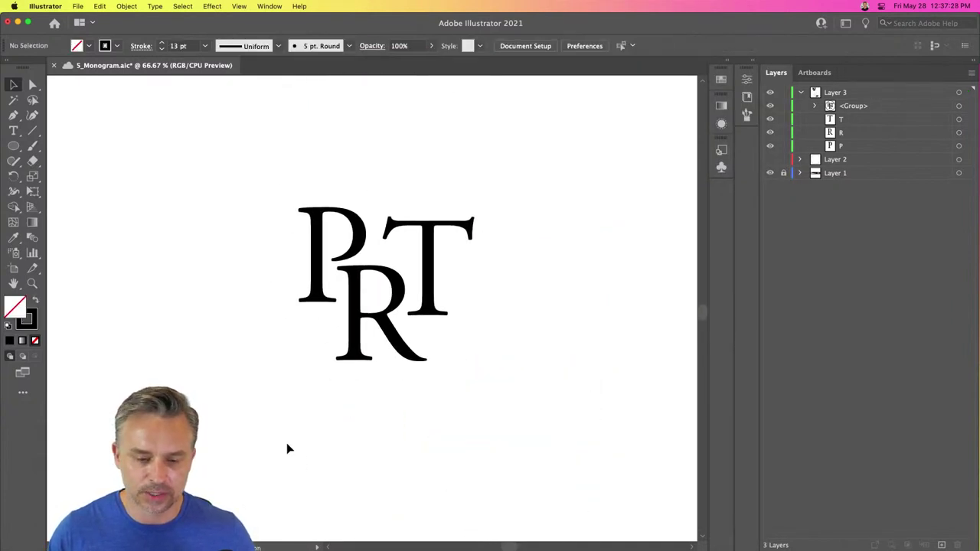
Step: Select the upper P, R and T and filter the font list to light-weight serifs
key("super+equal")
key("super+equal")
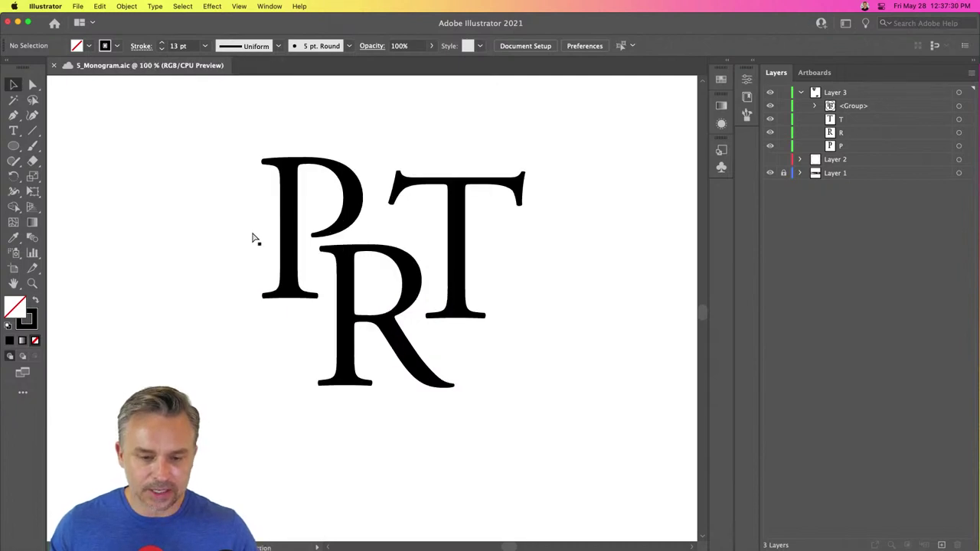
scroll(253, 237, "up", 2)
scroll(252, 237, "left", 1)
left_click_drag(201, 159, 422, 355)
left_click(752, 66)
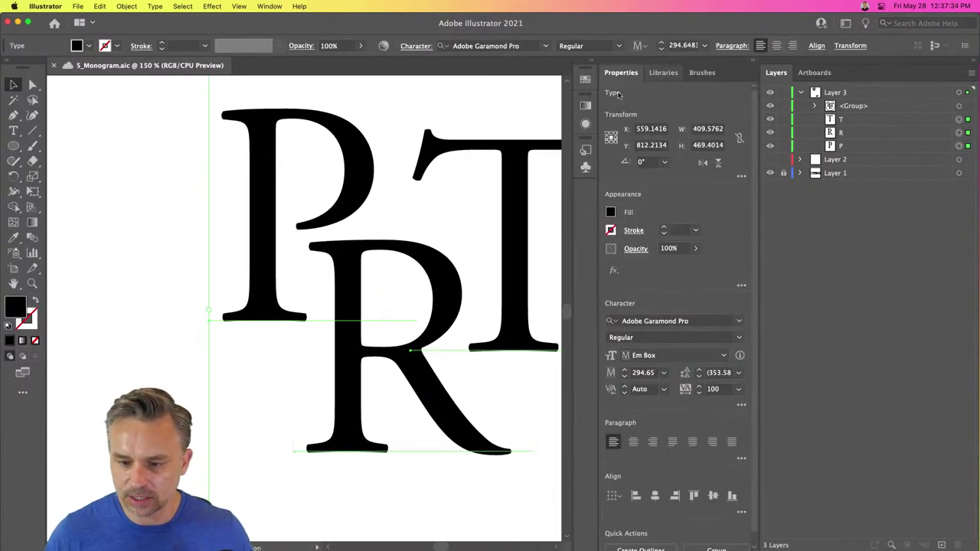
left_click(738, 321)
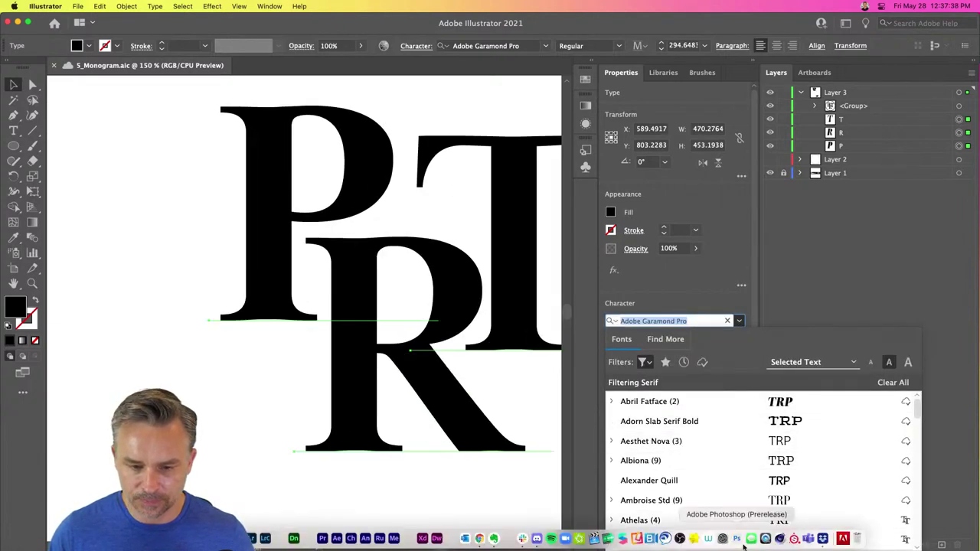
left_click(647, 362)
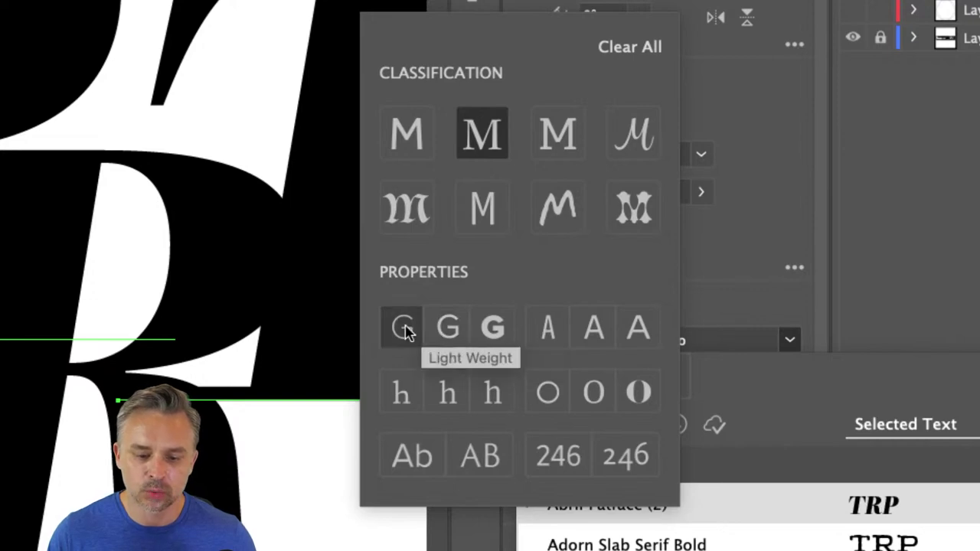
left_click(404, 329)
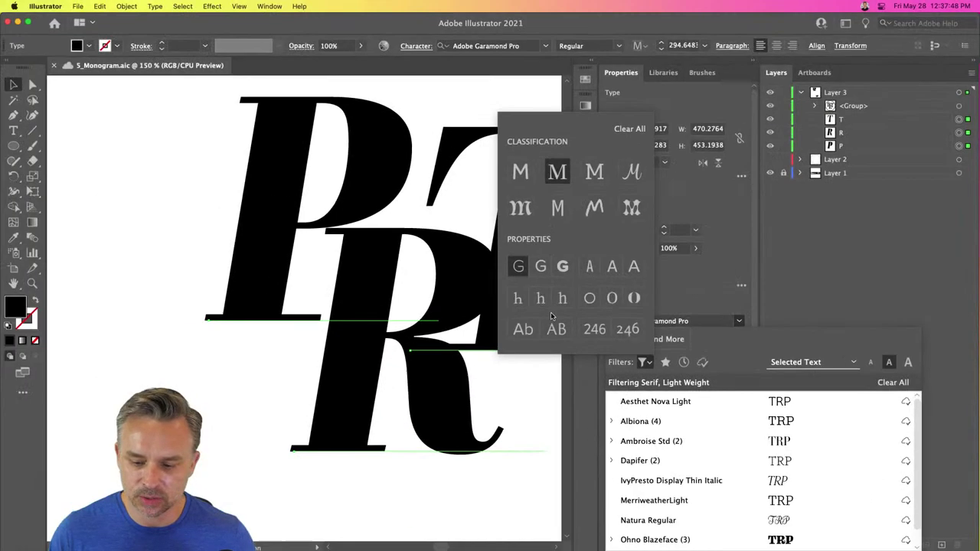
left_click(778, 278)
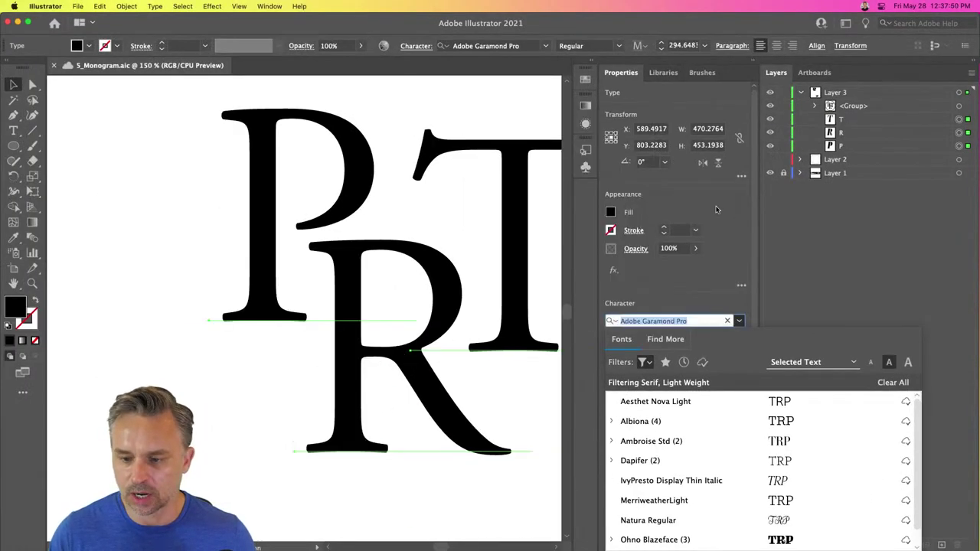
left_click(754, 231)
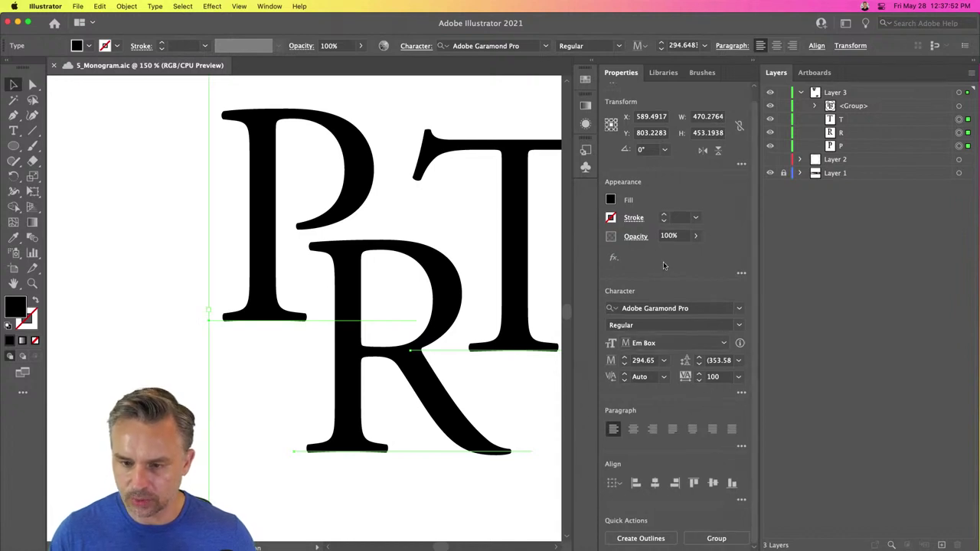
Step: Filter to regular-weight serifs and apply Big Caslon Medium to the letters
left_click(739, 310)
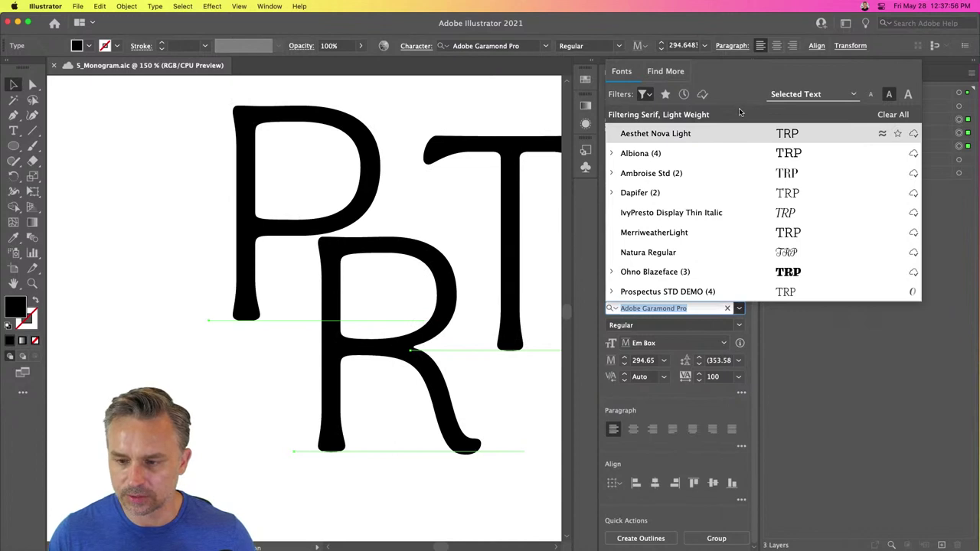
left_click(646, 95)
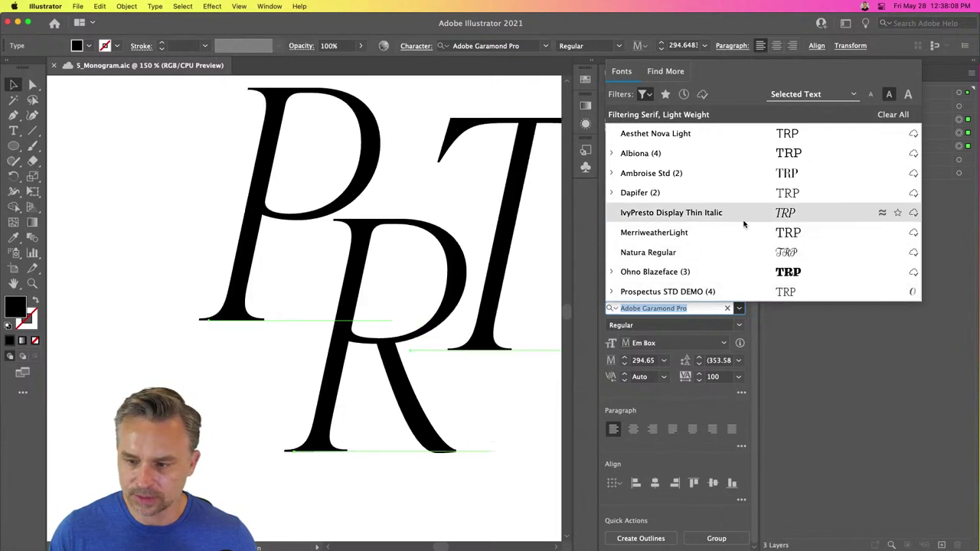
left_click(645, 94)
left_click(540, 257)
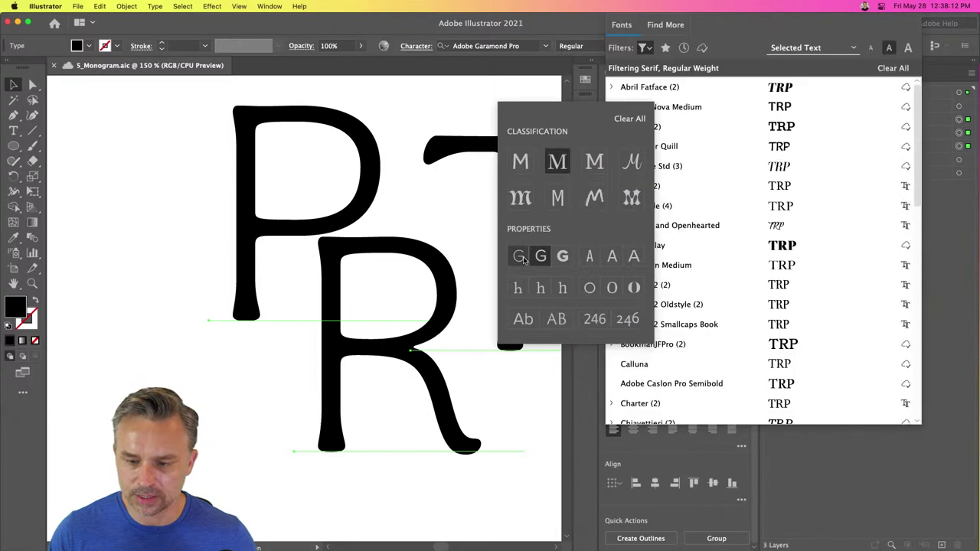
left_click(741, 66)
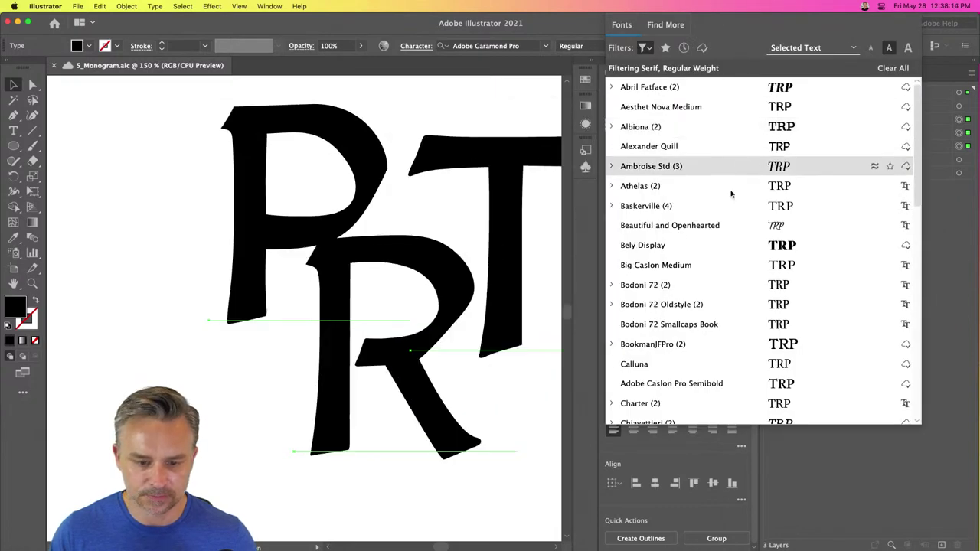
left_click(746, 268)
Step: Reposition the R and move the T down to the lower left
left_click(176, 202)
left_click_drag(383, 314, 361, 252)
left_click_drag(467, 124, 170, 330)
scroll(197, 243, "up", 3)
scroll(197, 243, "up", 2)
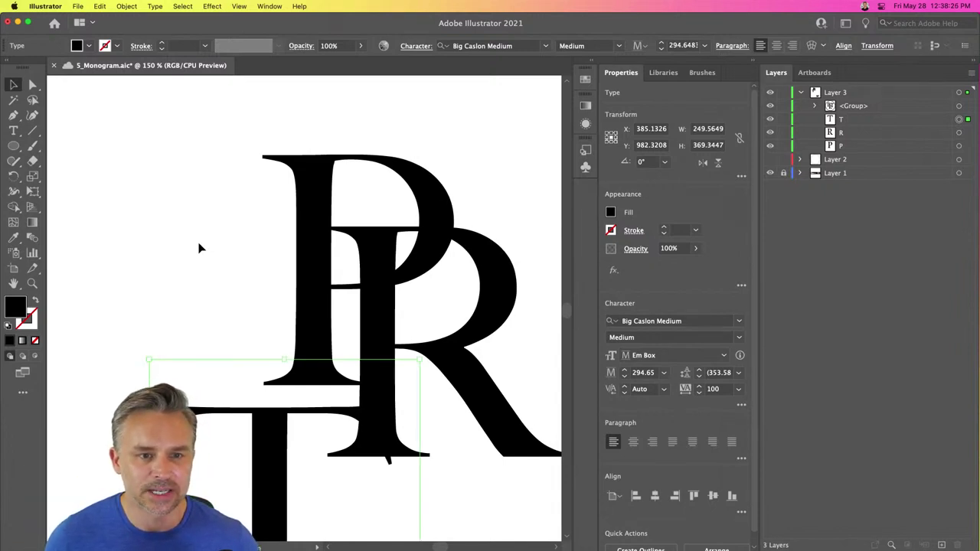
Step: Move the T further left and up, and raise the R a few pixels against the P
left_click_drag(211, 412, 79, 390)
left_click(392, 254)
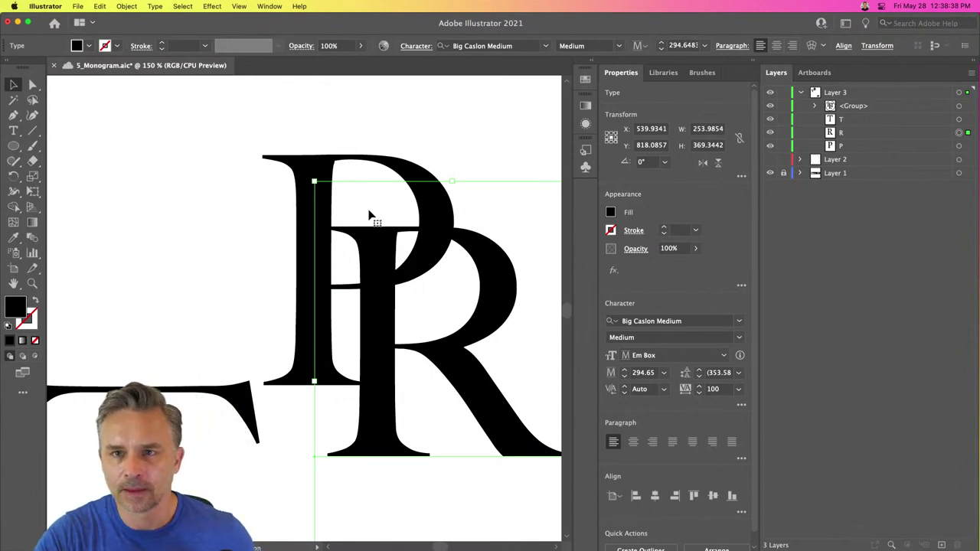
left_click_drag(364, 243, 365, 237)
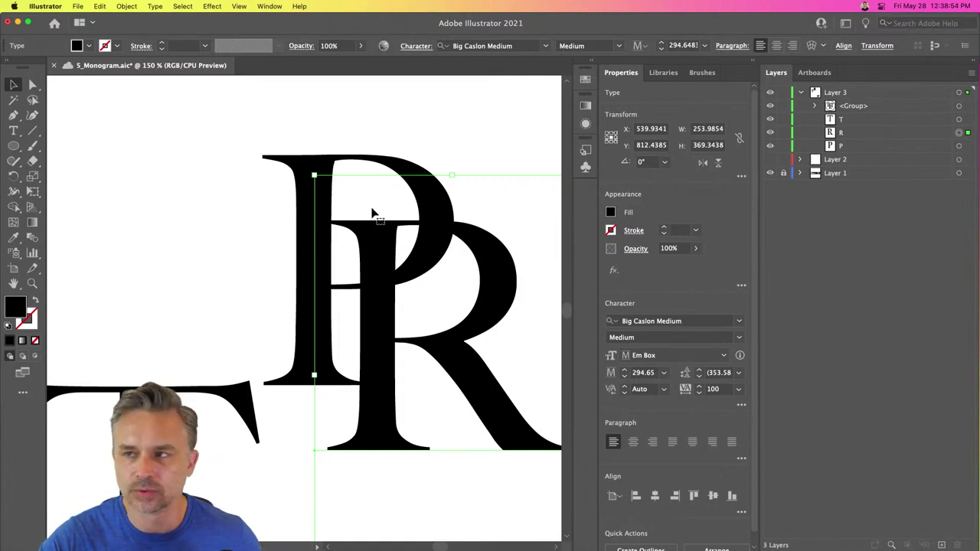
Step: Add a new text line reading 'PRT' above the letters with the Type tool
left_click(130, 268)
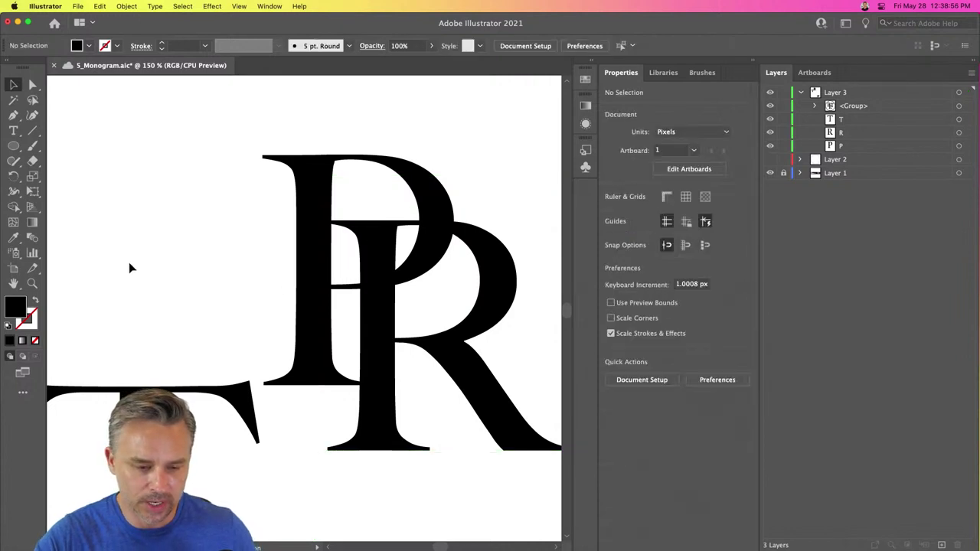
left_click(13, 131)
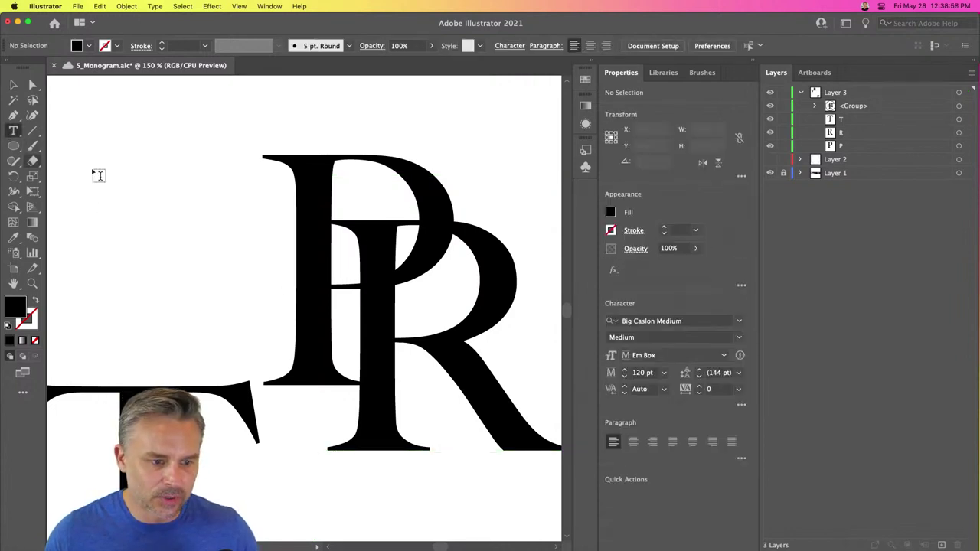
left_click(13, 130)
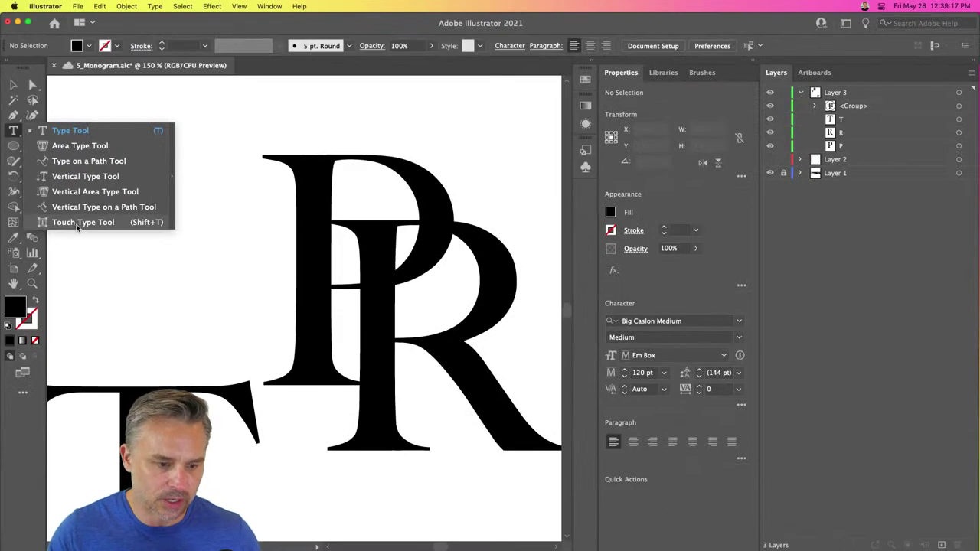
left_click(77, 222)
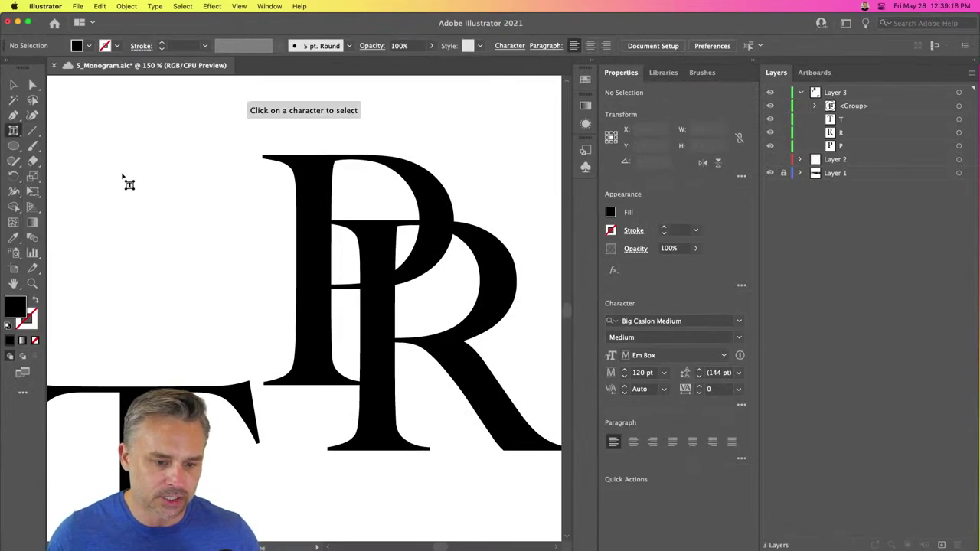
left_click(12, 85)
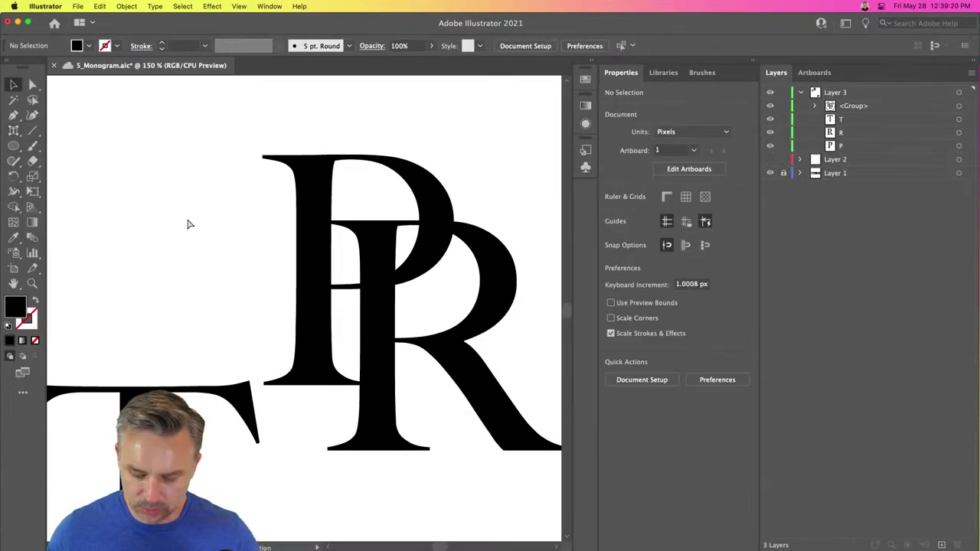
key("super+minus")
key("super+minus")
left_click(13, 130)
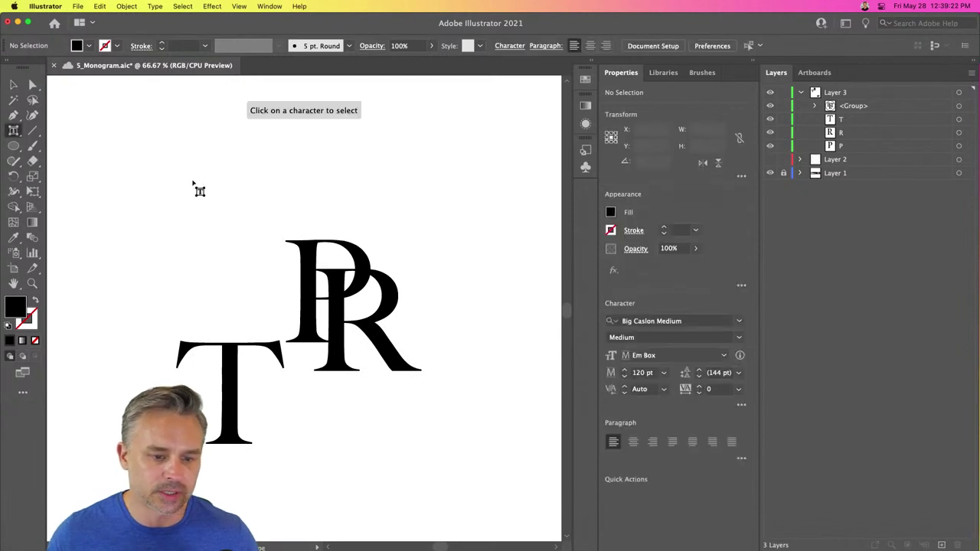
left_click_drag(13, 130, 73, 130)
left_click(157, 141)
type("PRT")
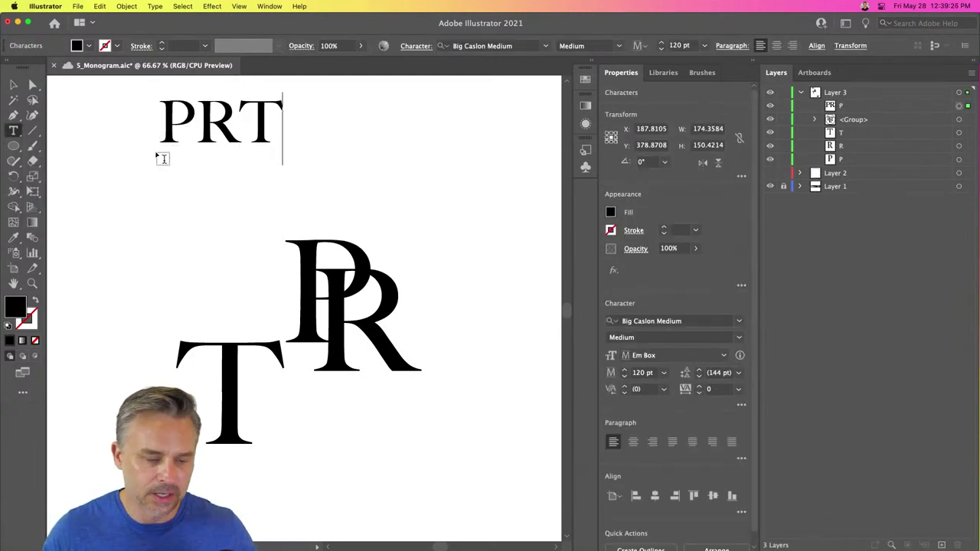
left_click(13, 84)
Step: With the Touch Type Tool, drop the R below the baseline, shift T left, lower P slightly
left_click_drag(13, 130, 74, 223)
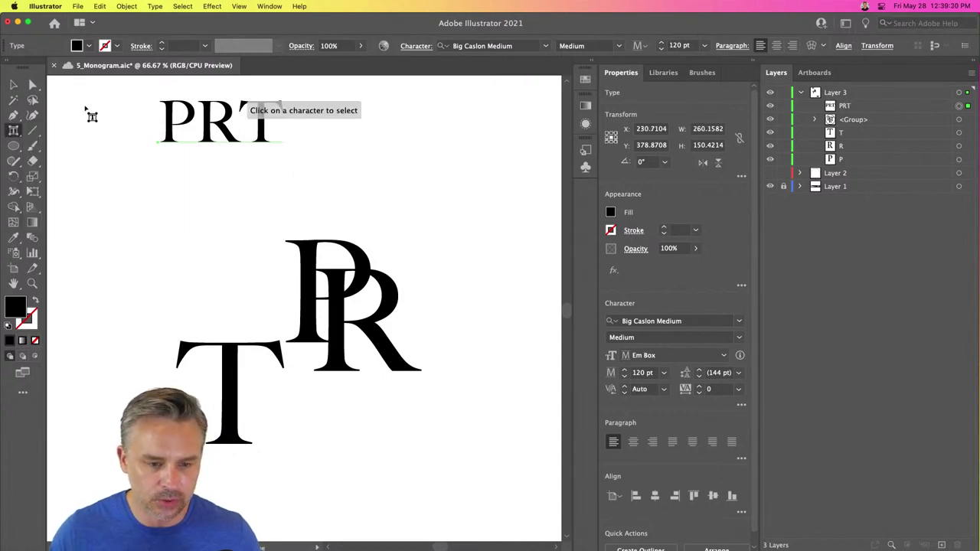
key("super+equal")
key("super+equal")
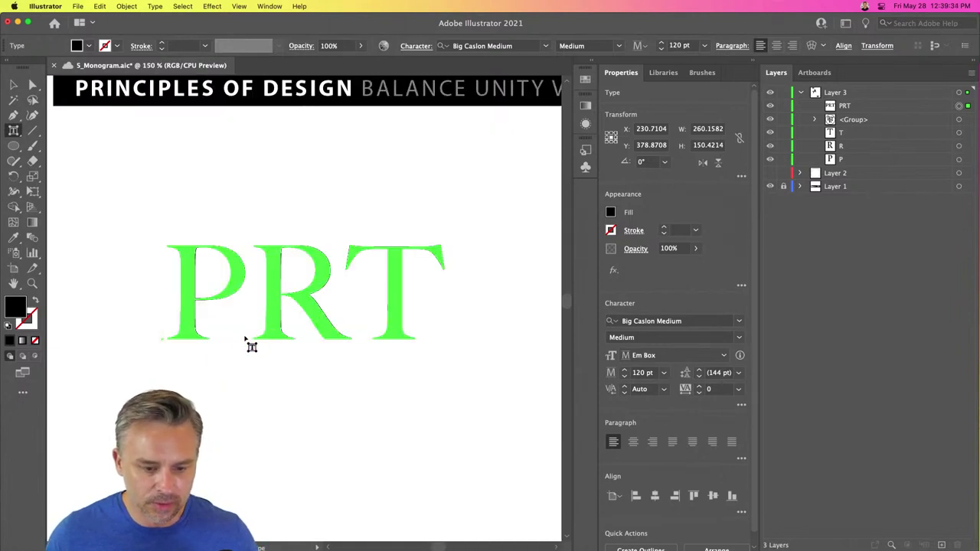
left_click(264, 300)
left_click_drag(264, 300, 214, 360)
left_click(300, 258)
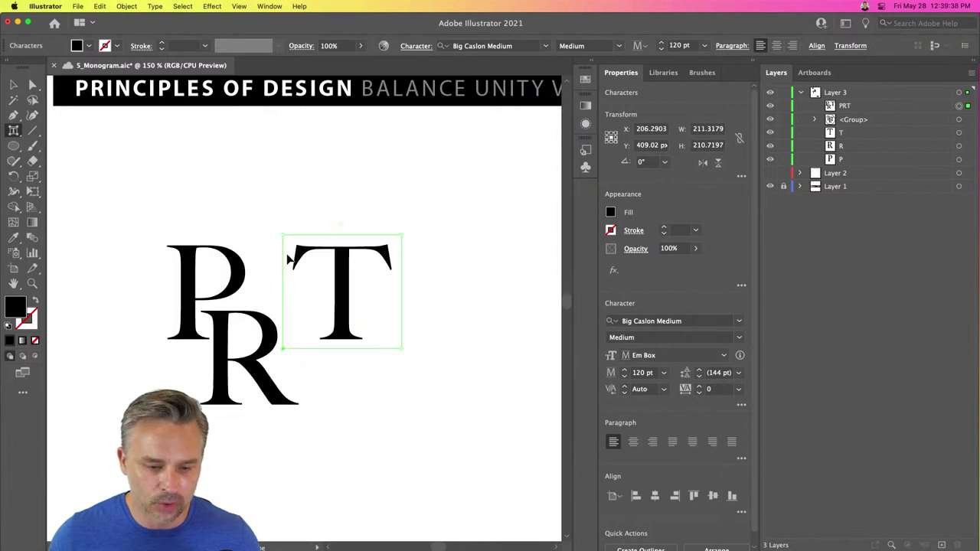
left_click_drag(300, 258, 267, 279)
left_click(184, 282)
left_click_drag(185, 278, 185, 278)
left_click(304, 283)
left_click_drag(304, 283, 303, 287)
left_click_drag(13, 131, 60, 128)
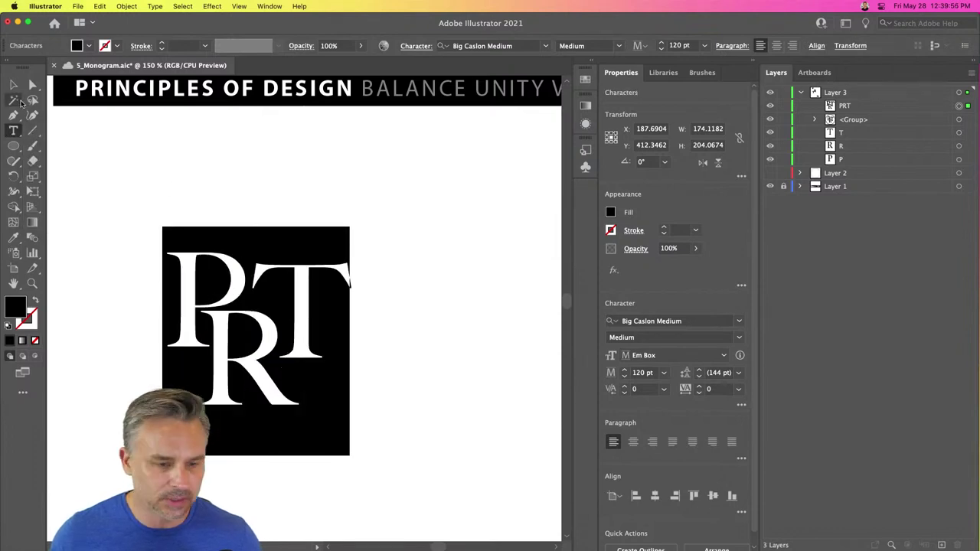
left_click(13, 85)
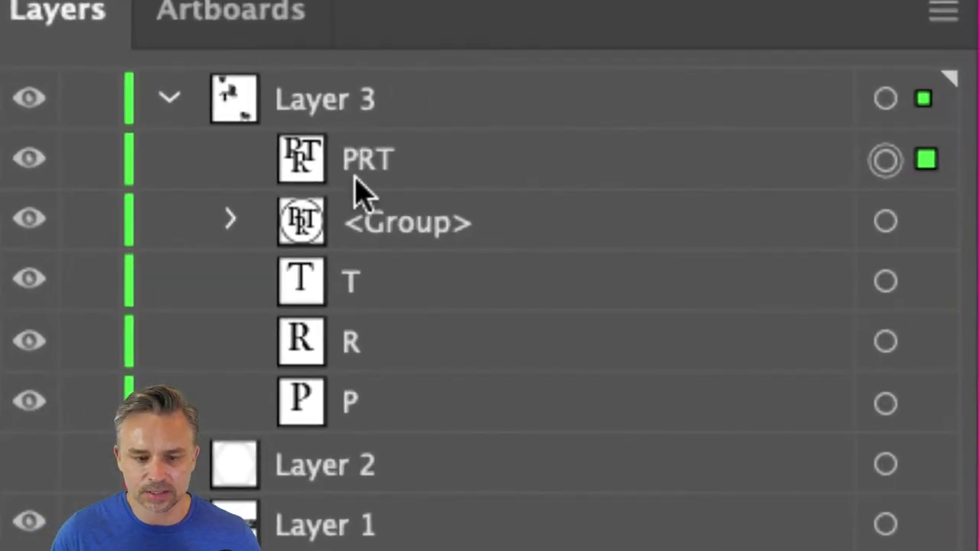
Step: Bring the large Big Caslon P, R and T into view and drag the R down beneath the P
left_click(842, 109)
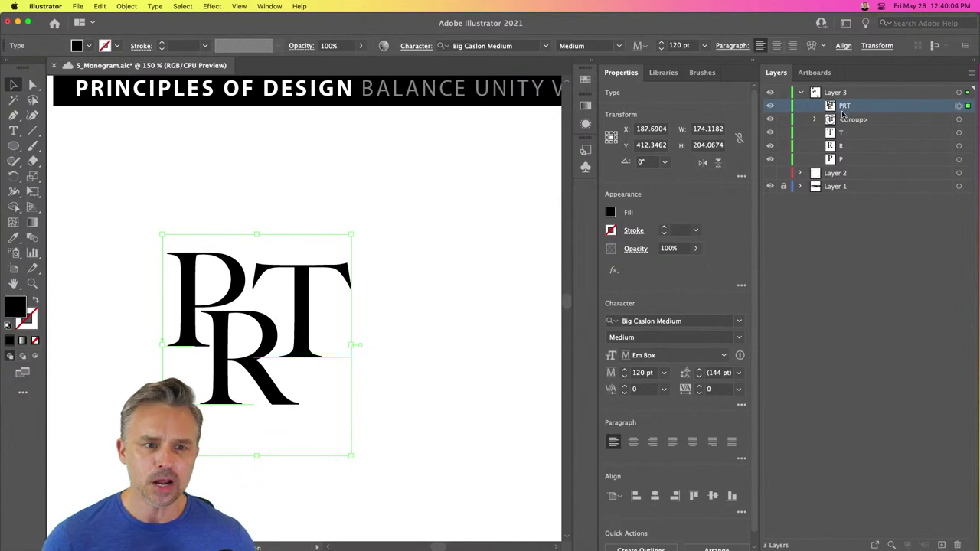
left_click(322, 206)
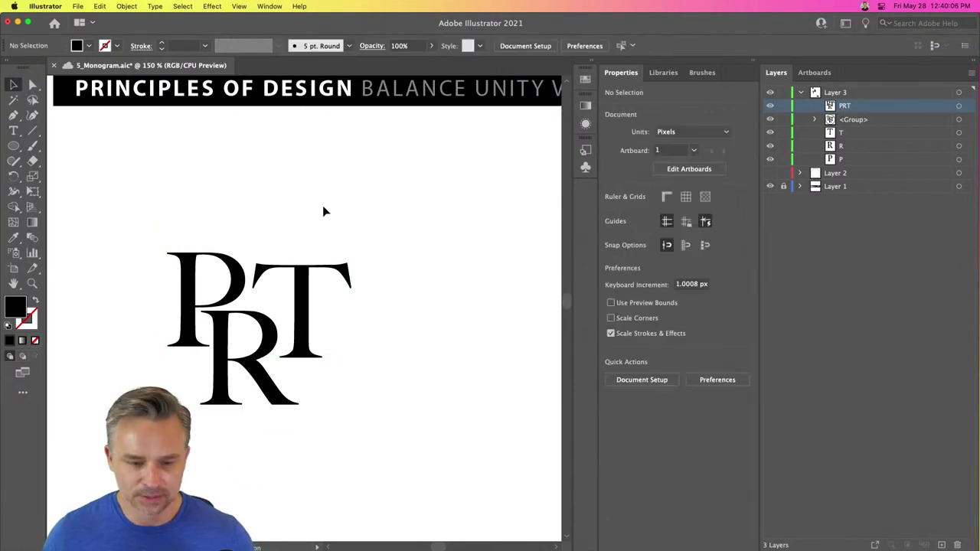
key("super+minus")
key("super+minus")
left_click_drag(335, 341, 293, 86)
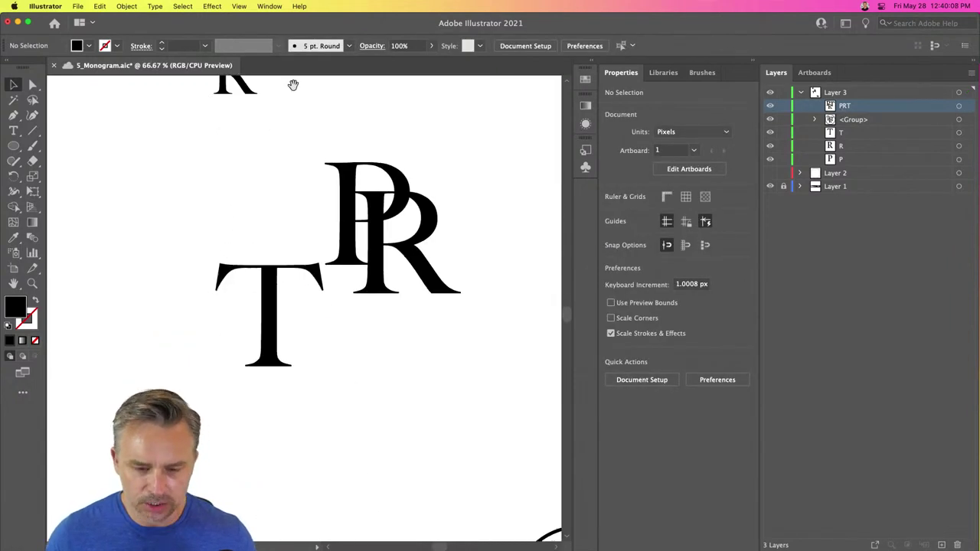
scroll(375, 175, "up", 2)
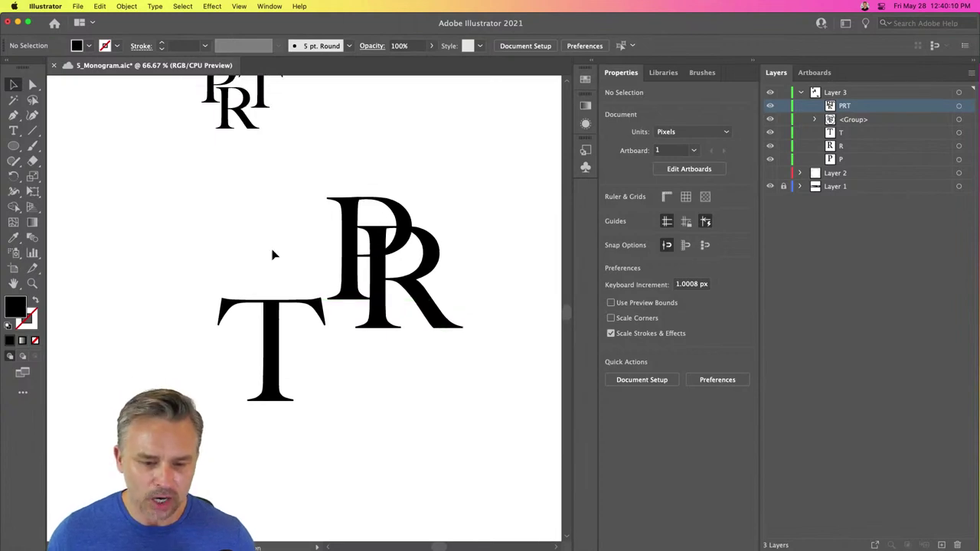
left_click_drag(200, 188, 468, 392)
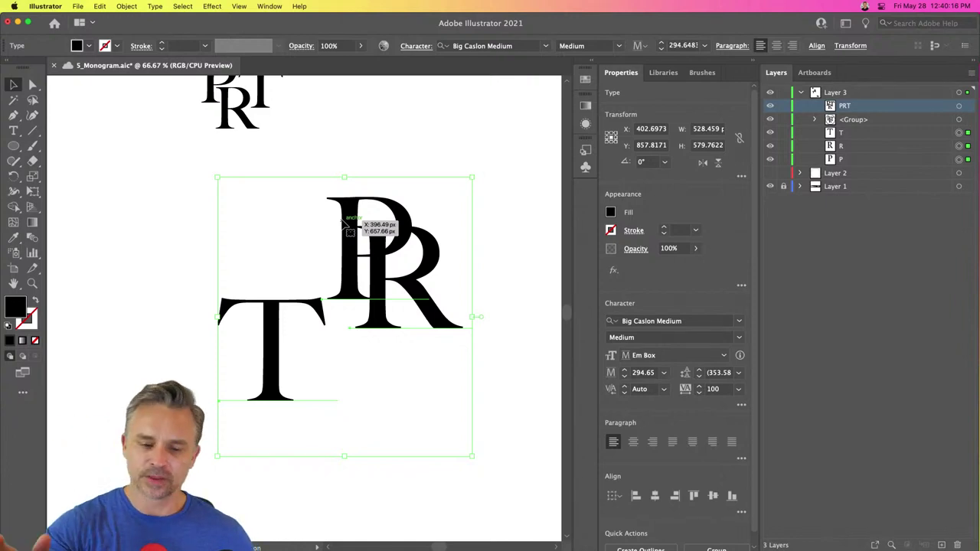
left_click(380, 124)
left_click_drag(411, 295, 466, 327)
key("super+equal")
key("super+equal")
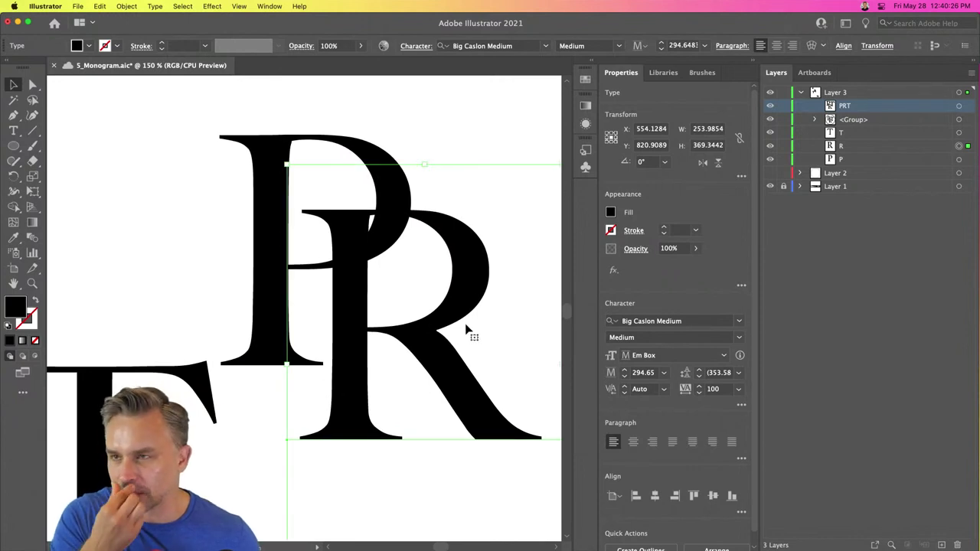
Step: Create outlines from the large P and shift its outline path up and right
left_click(261, 163)
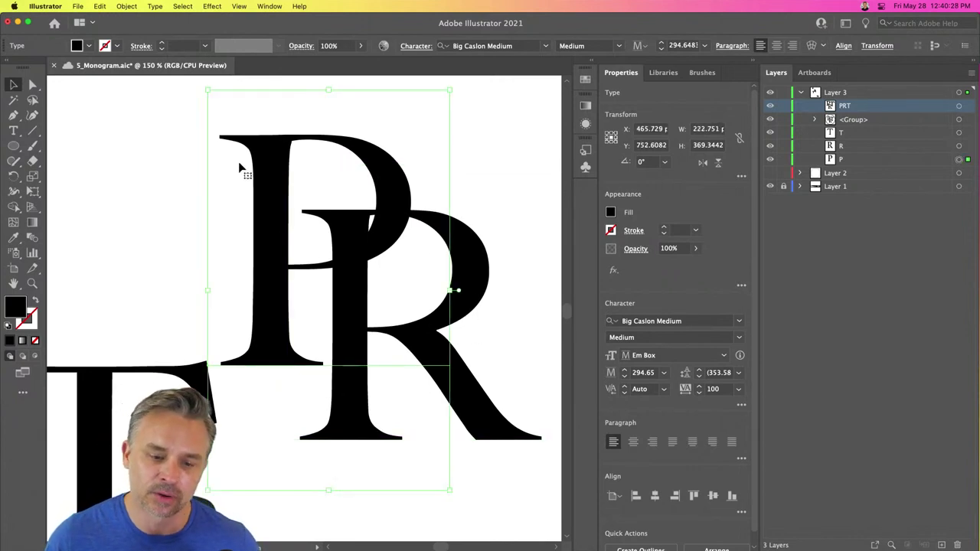
right_click(256, 147)
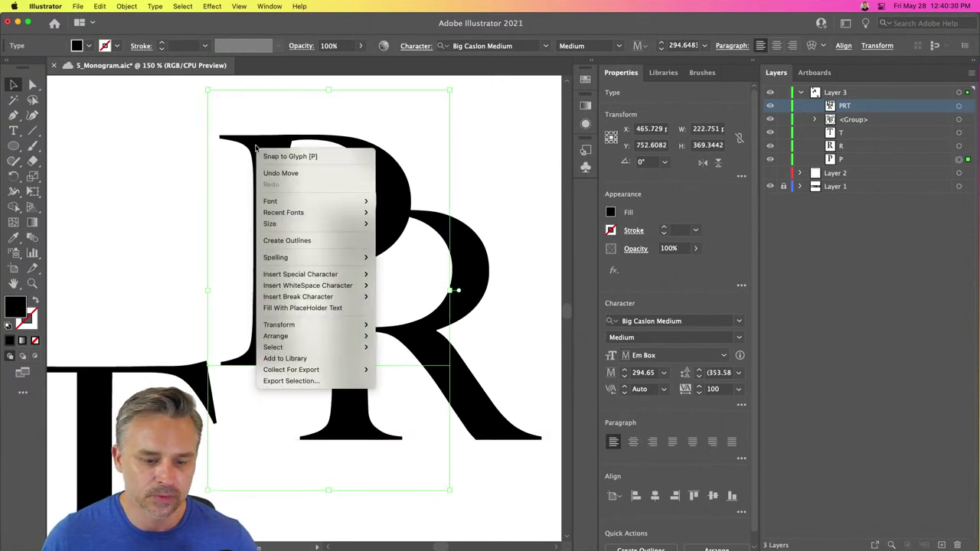
left_click(291, 243)
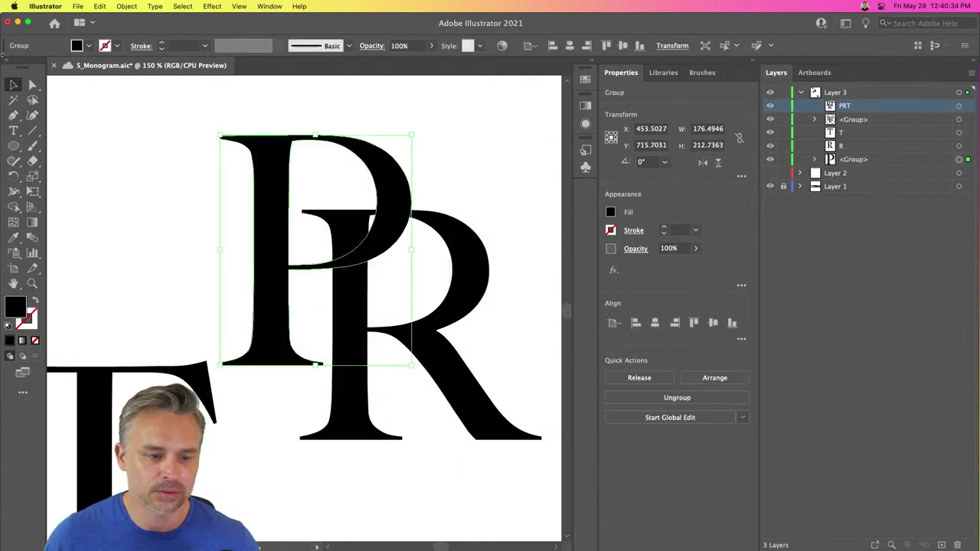
left_click(32, 84)
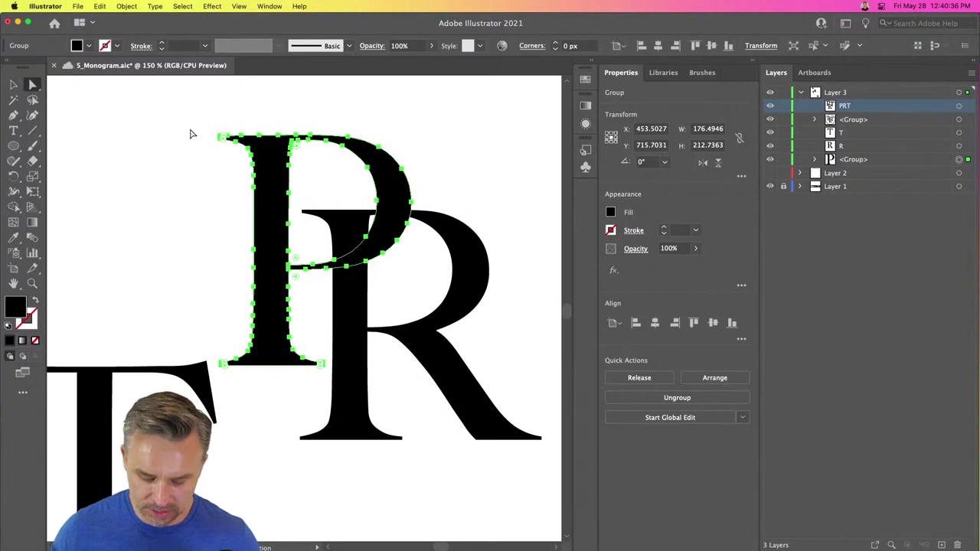
key("super+equal")
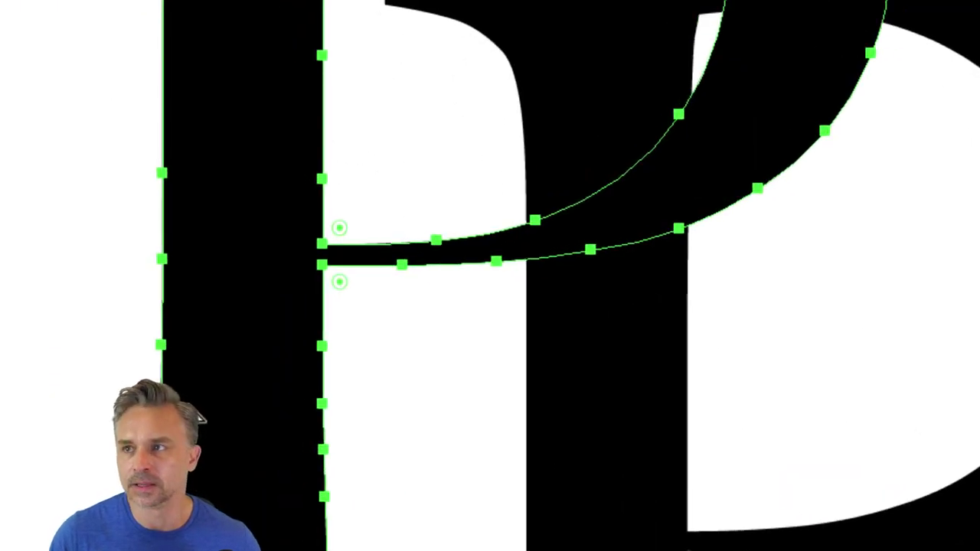
left_click_drag(331, 255, 457, 184)
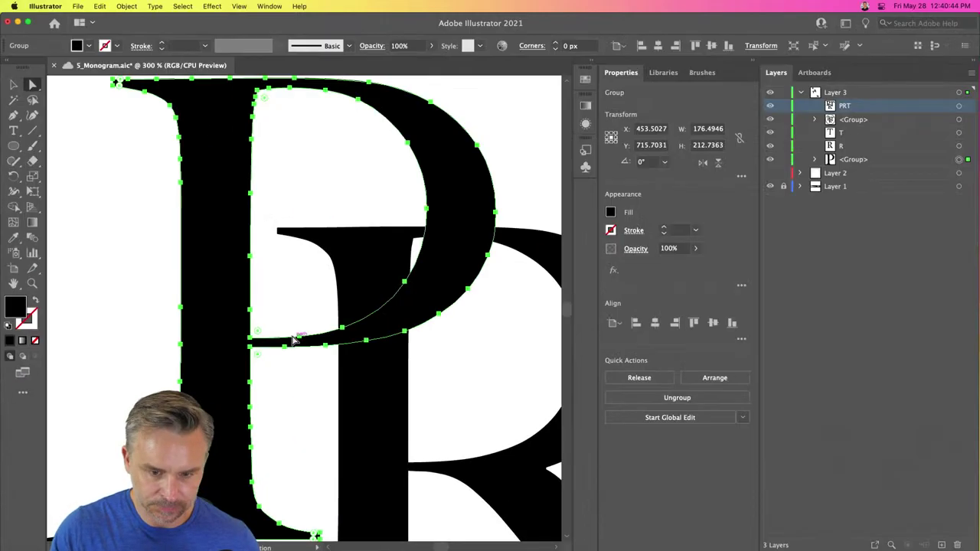
key("super+1")
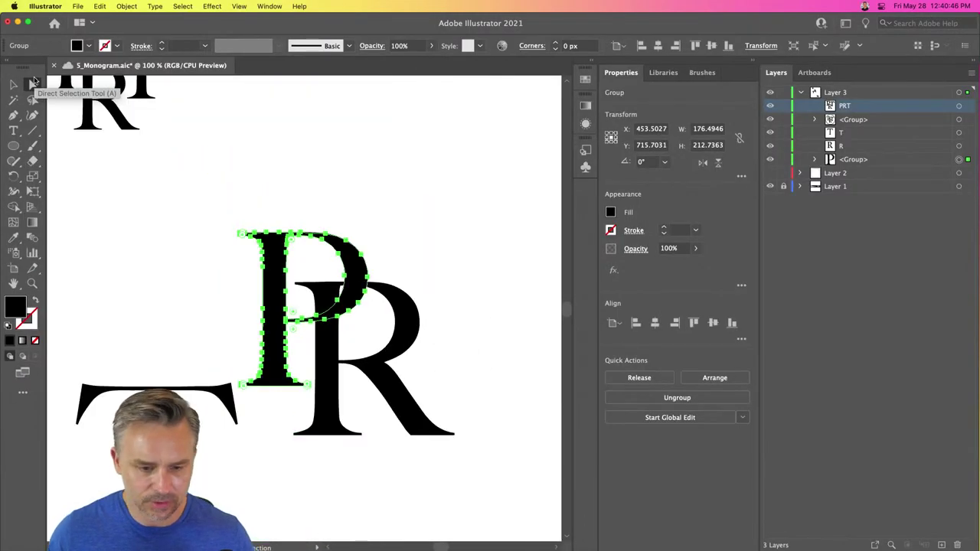
left_click(14, 85)
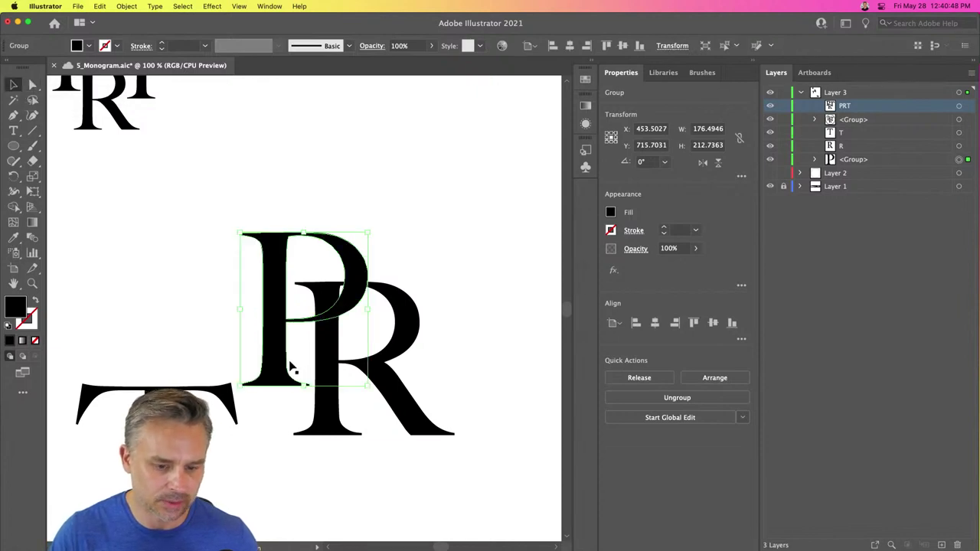
Step: Convert the large R to outlines with Type > Create Outlines, then select the large T
left_click(389, 374)
left_click(154, 6)
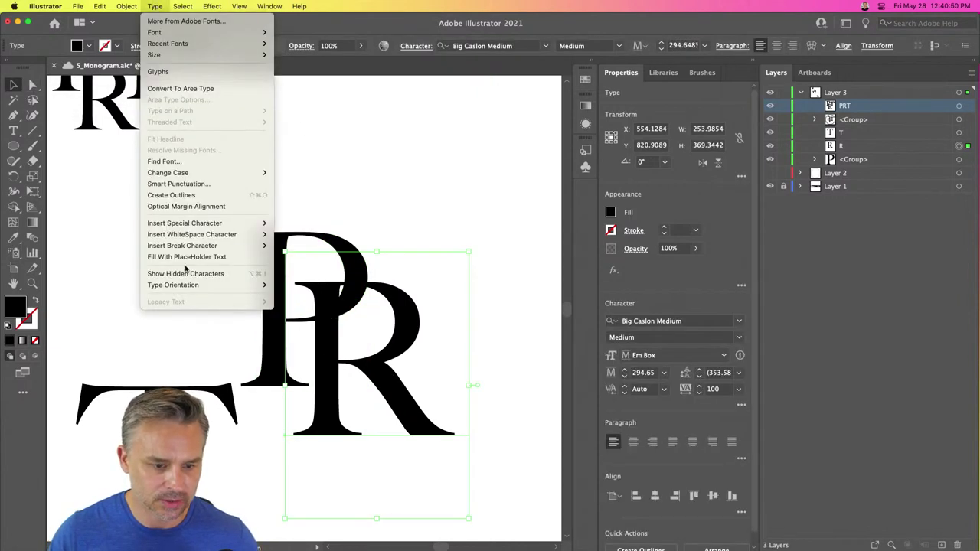
left_click(191, 201)
left_click(114, 398)
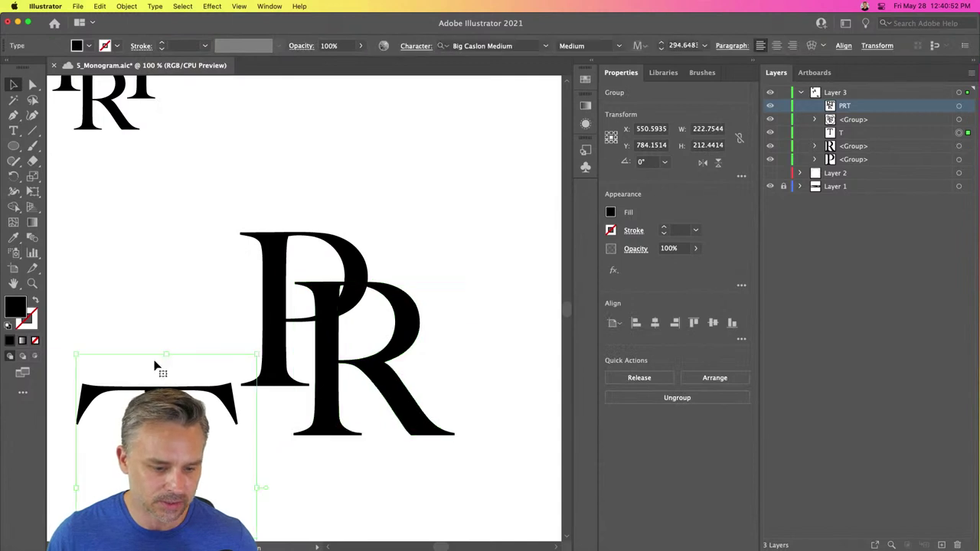
left_click(142, 7)
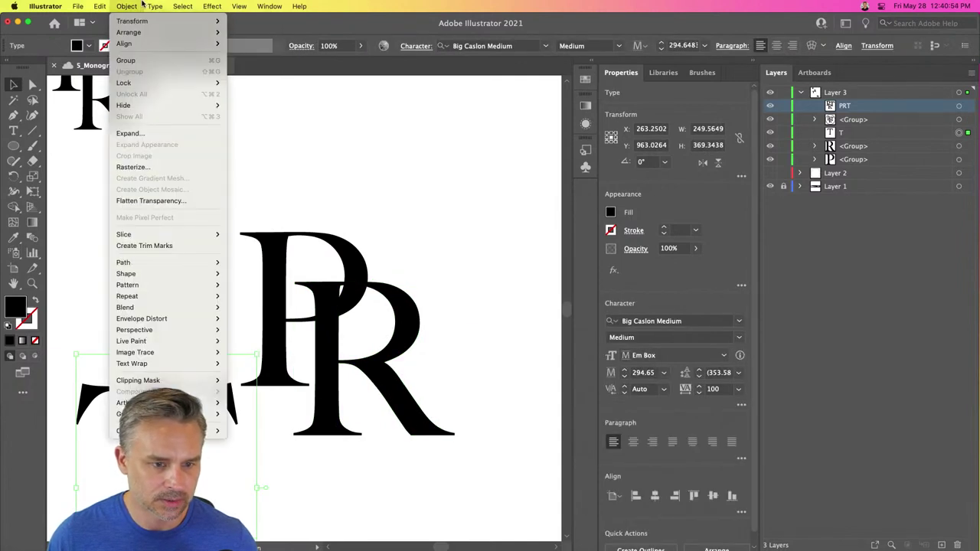
Step: Outline the T, place it beside the R, and reposition the R against the P
mouse_move(153, 6)
left_click(171, 194)
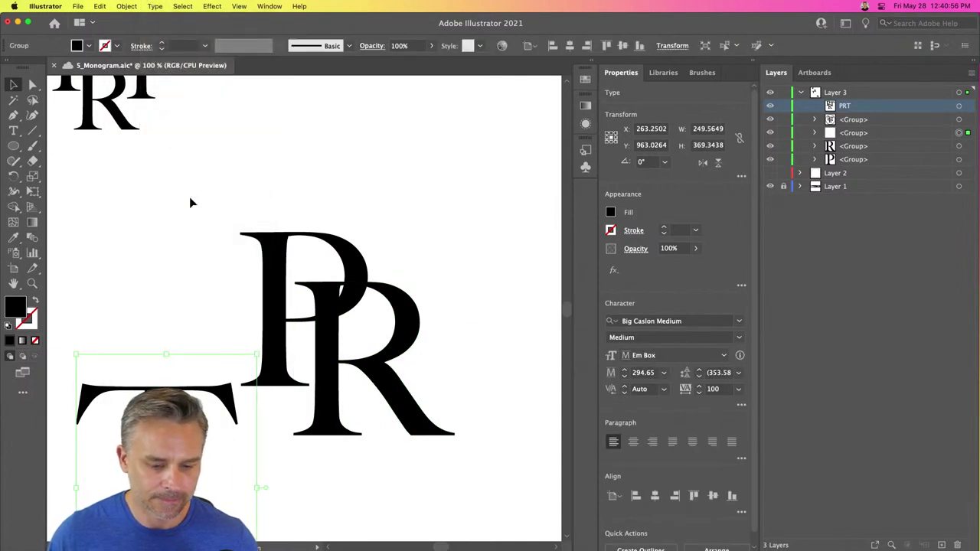
left_click_drag(150, 424, 464, 265)
left_click(328, 343)
mouse_move(329, 344)
left_mouse_down()
mouse_move(344, 350)
mouse_move(324, 346)
left_mouse_up()
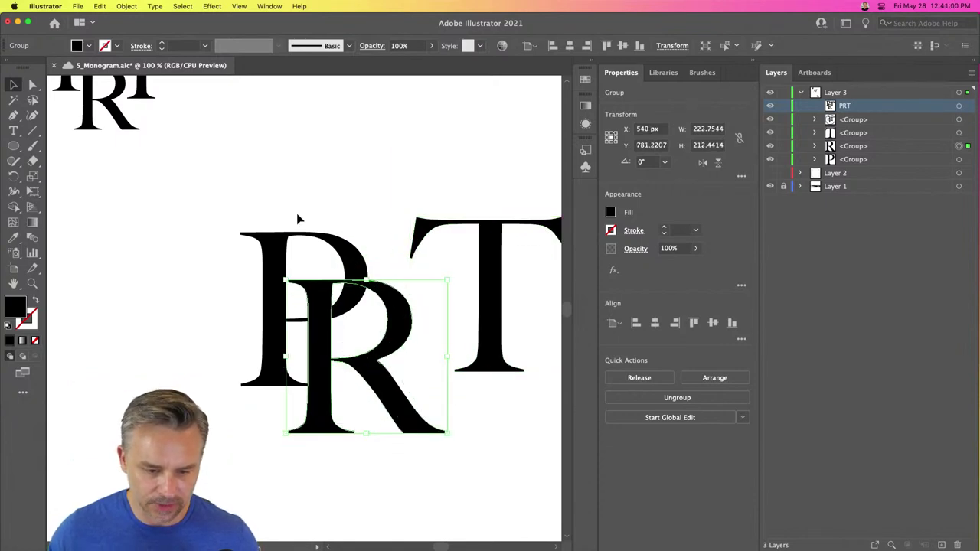
key("super+equal")
key("super+equal")
left_click_drag(298, 212, 435, 291)
left_click_drag(406, 354, 691, 550)
Step: Draw a small rectangle at the P's crossbar and select it together with the P
left_click_drag(13, 145, 67, 147)
left_click_drag(301, 284, 314, 342)
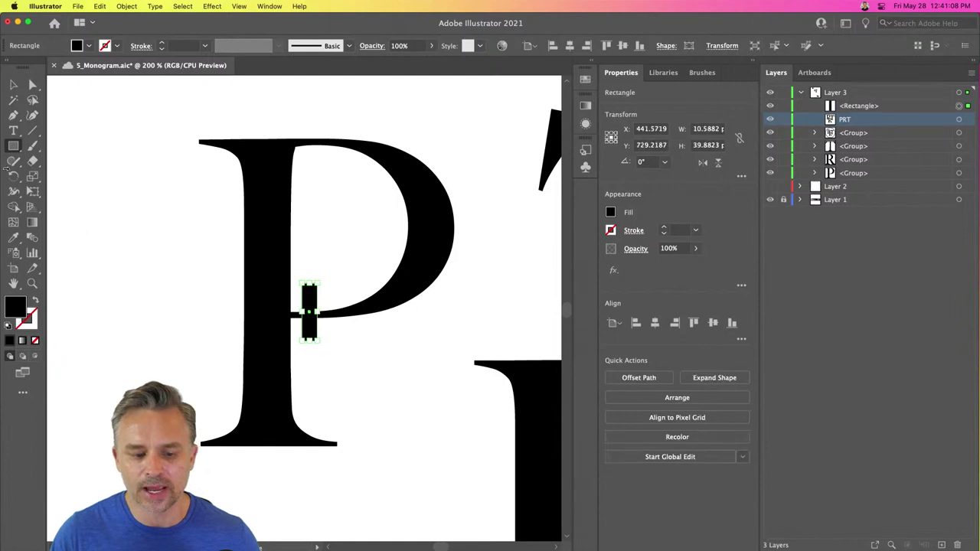
left_click(13, 85)
left_click_drag(310, 307, 315, 314)
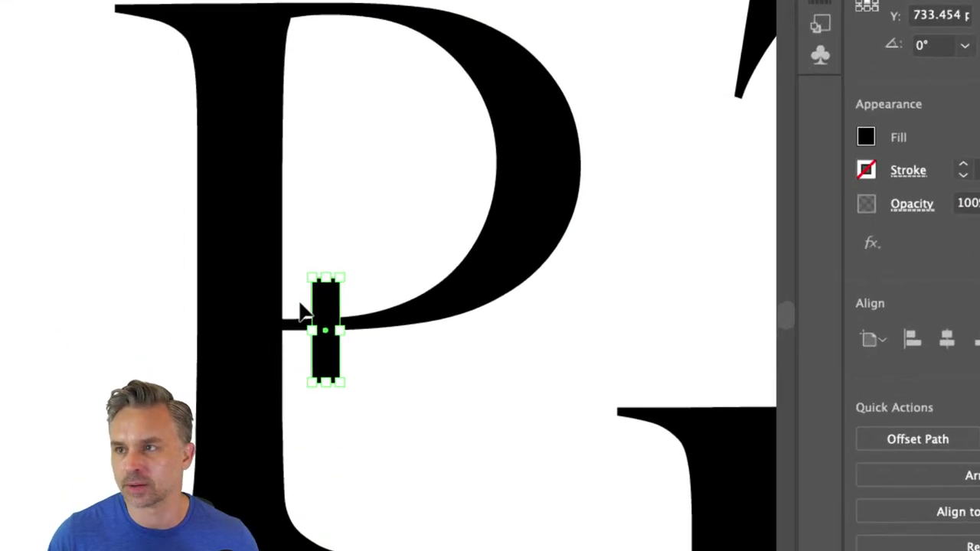
left_click_drag(142, 233, 400, 394)
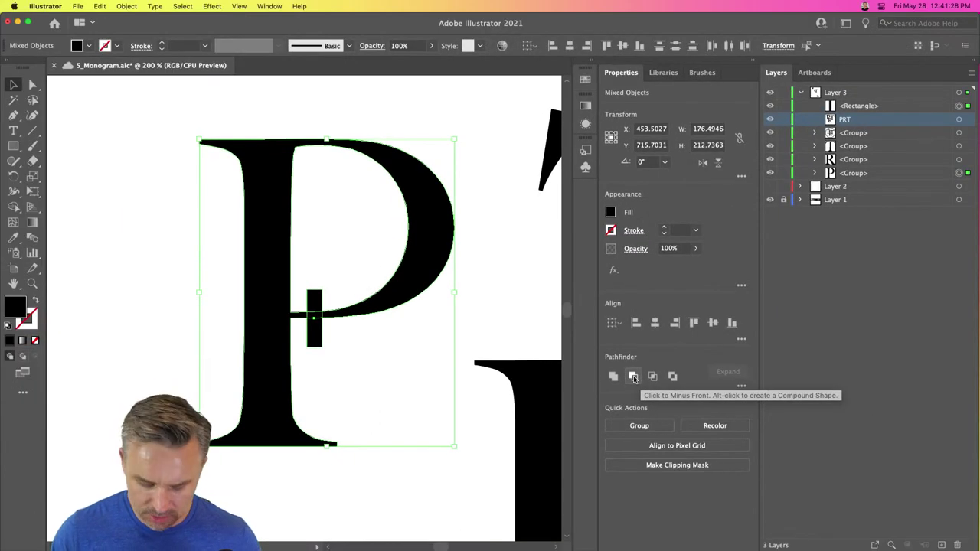
Step: Subtract the small rectangle from the P with Minus Front, then edit inside the compound shape
left_click(633, 377)
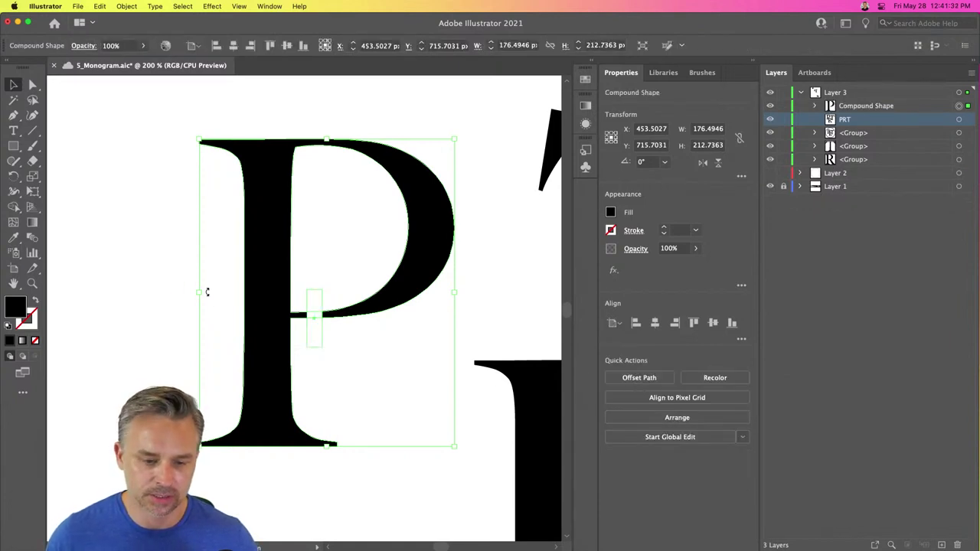
left_click(158, 283)
double_click(276, 317)
left_click(310, 323)
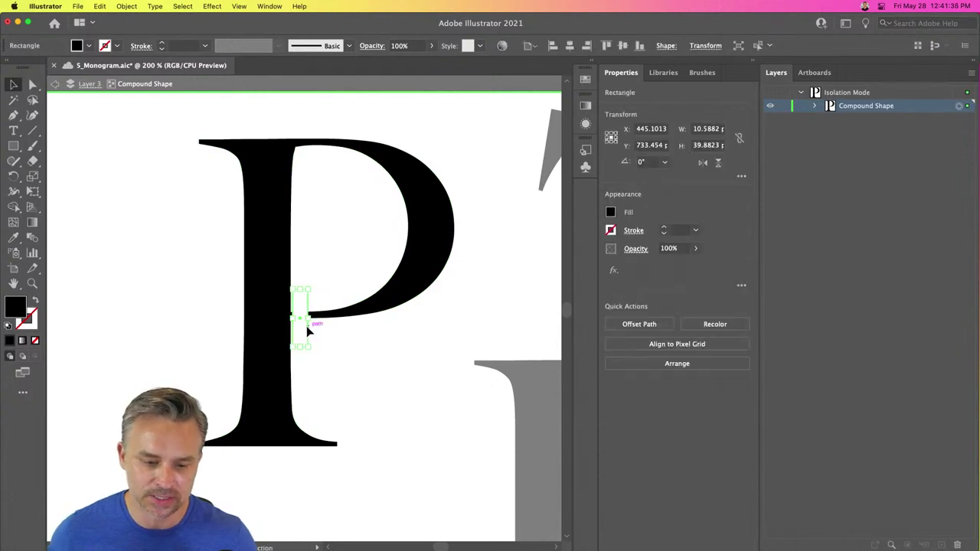
Step: Draw and delete a test rectangle on the P's bowl, exit isolation, and move the R over the P
left_click(13, 146)
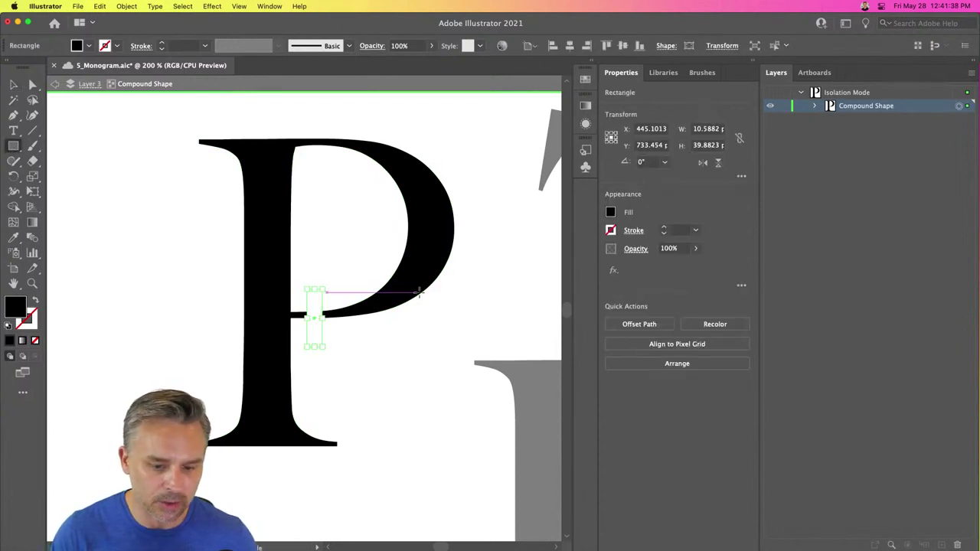
left_click_drag(382, 252, 455, 289)
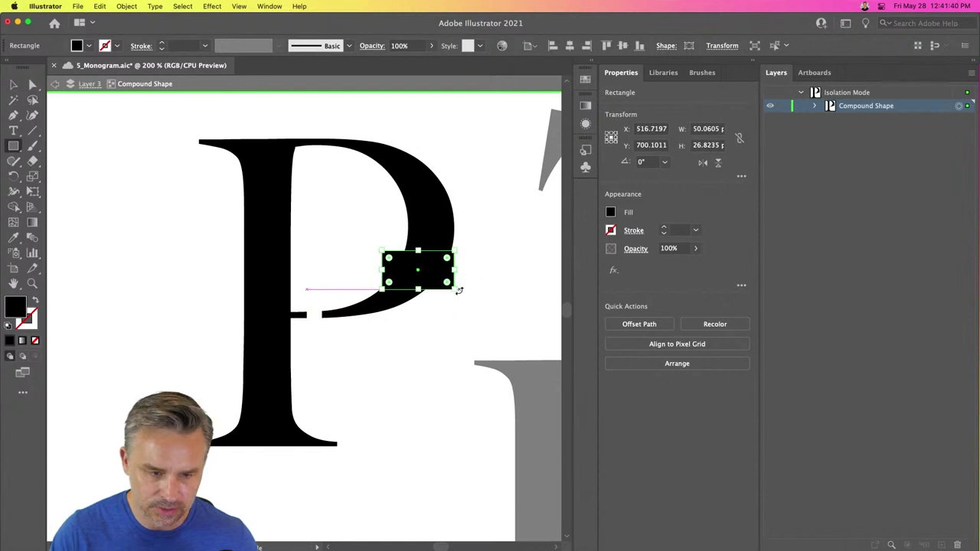
left_click(12, 84)
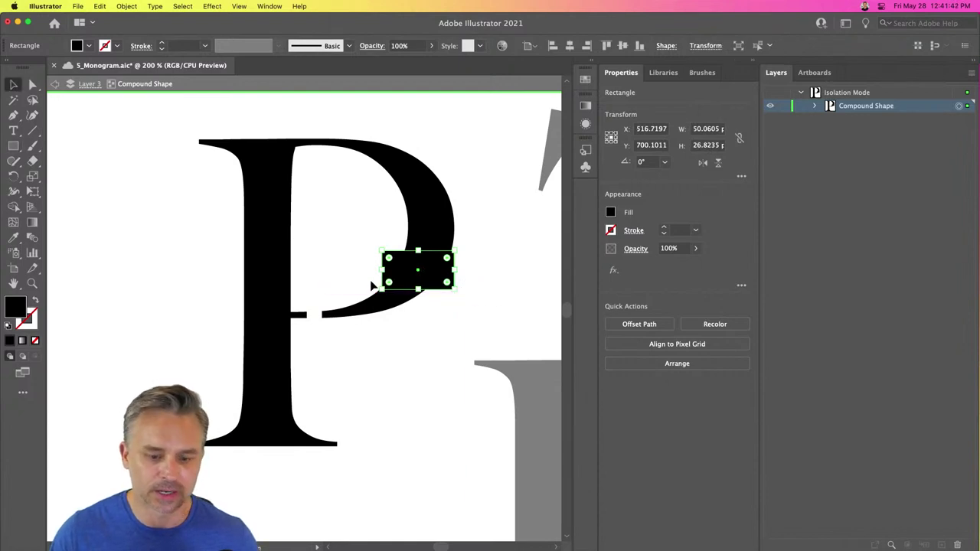
left_click(306, 253)
left_click(387, 268)
key("Delete")
left_click(53, 85)
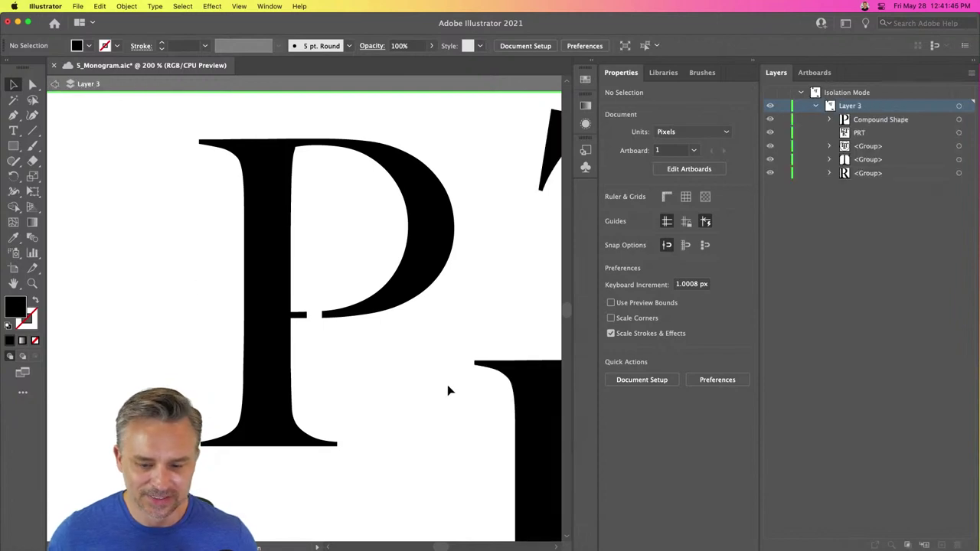
left_click_drag(513, 359, 328, 222)
Step: Nudge the R left and a few pixels up so its stem overlaps the P's stem
key("Left")
key("Left")
key("Left")
key("Left")
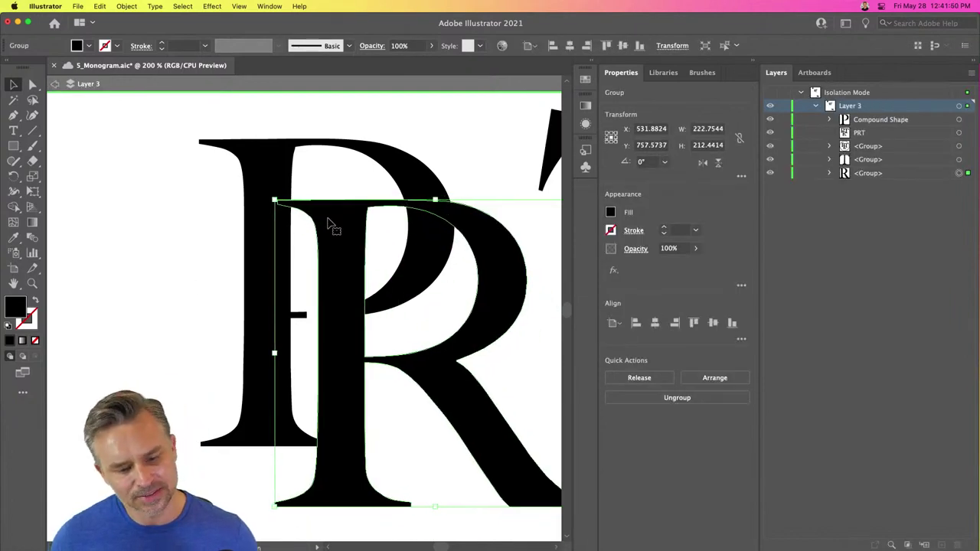
key("super+minus")
scroll(329, 222, "up", 3)
scroll(329, 222, "left", 4)
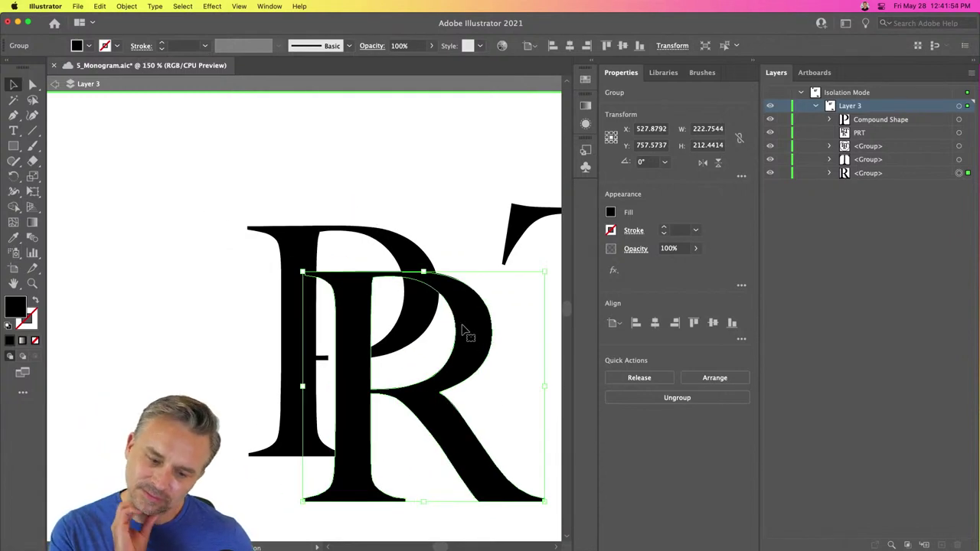
left_click(223, 284)
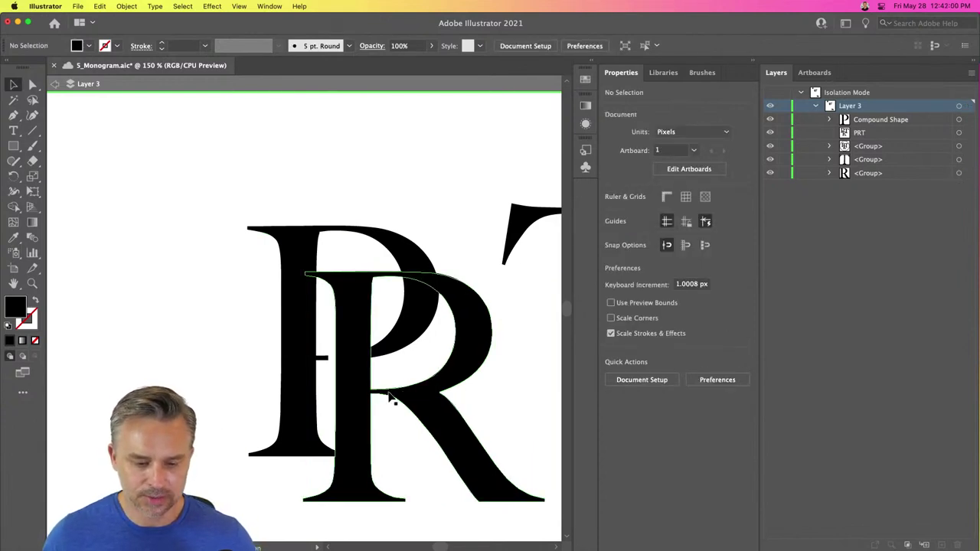
left_click_drag(350, 402, 350, 394)
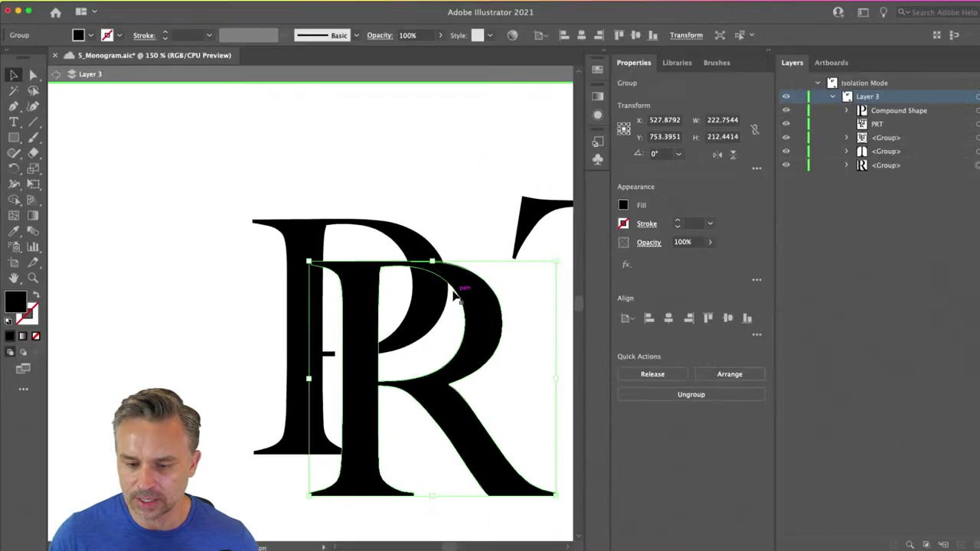
left_click(553, 100)
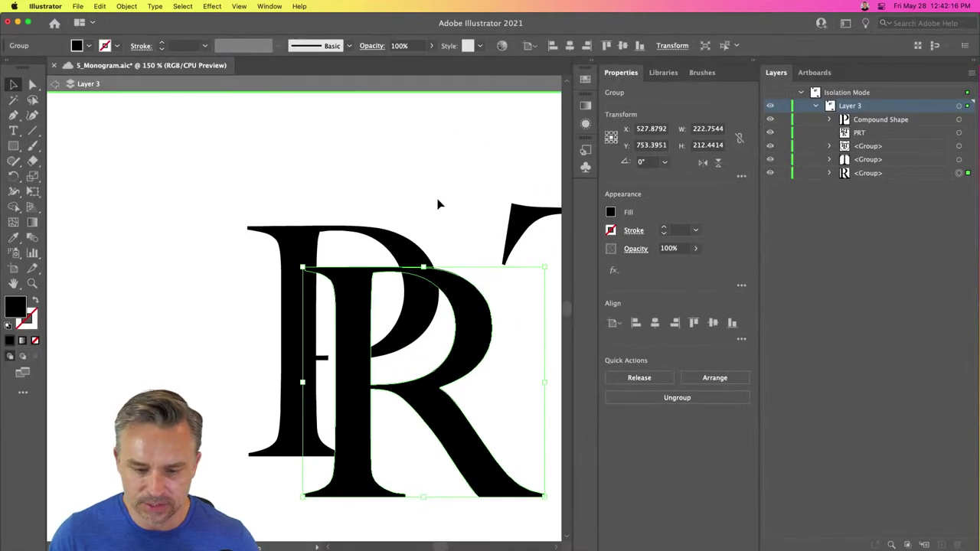
Step: Draw a closed curved sliver with the Pen tool along the P's bowl edge at 400% zoom
left_click(14, 115)
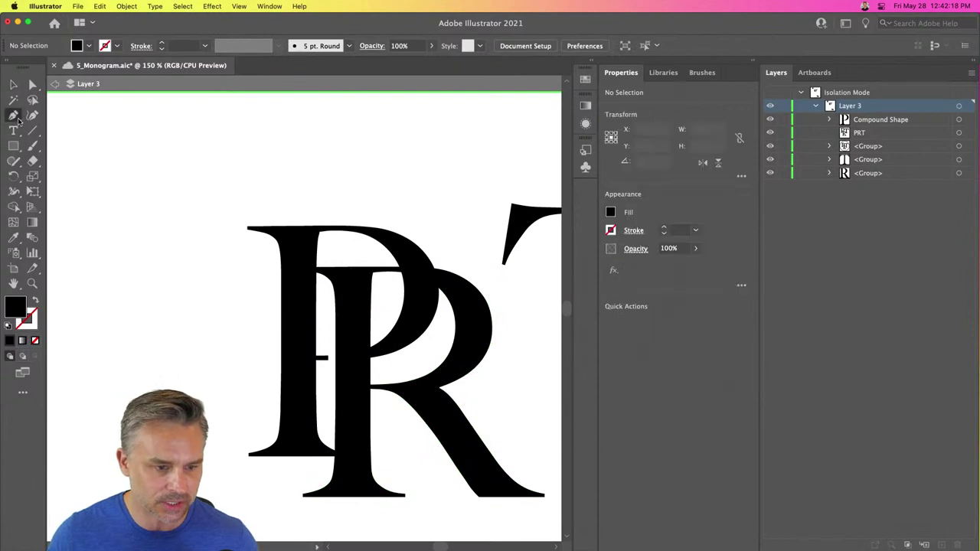
key("super+equal")
key("super+equal")
key("super+equal")
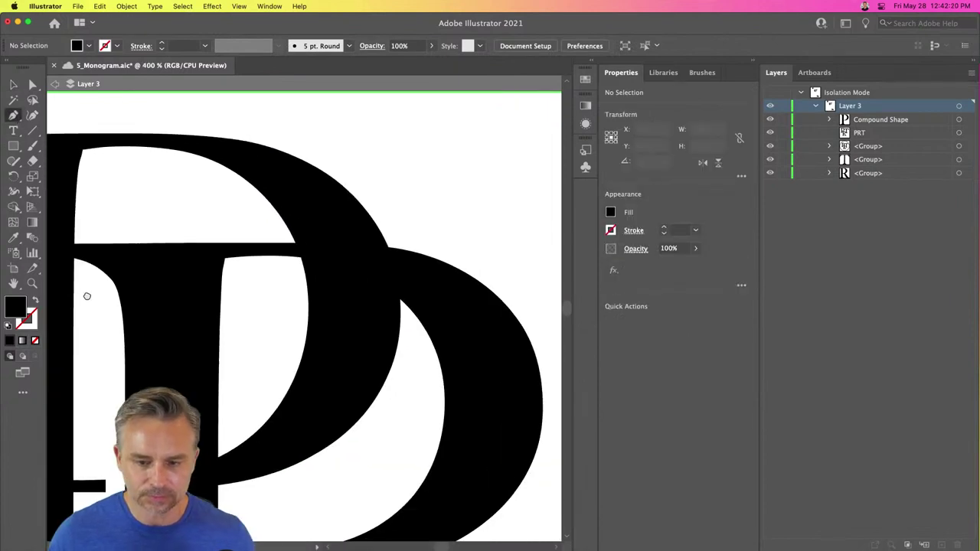
scroll(390, 175, "right", 3)
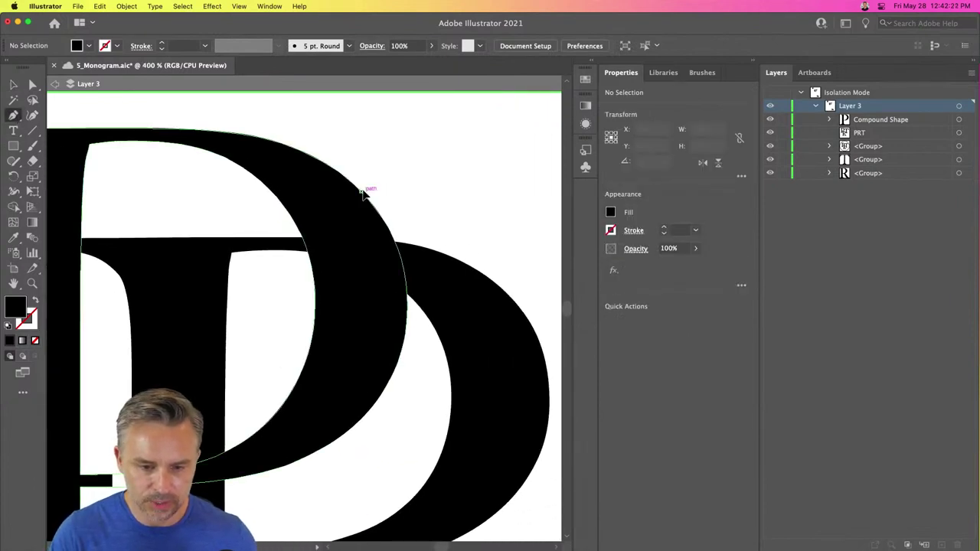
left_click(360, 191)
left_click_drag(411, 236, 415, 268)
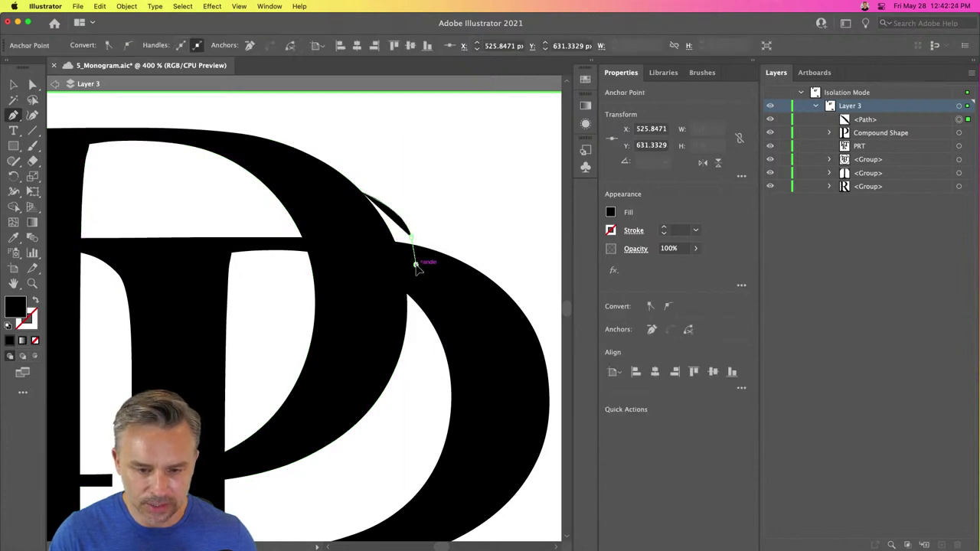
key("super+z")
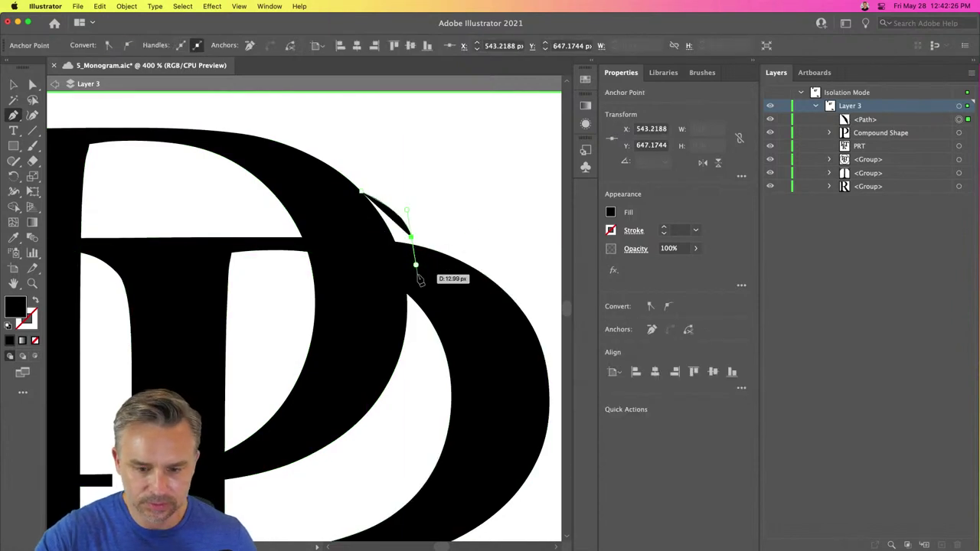
left_click_drag(411, 240, 368, 191)
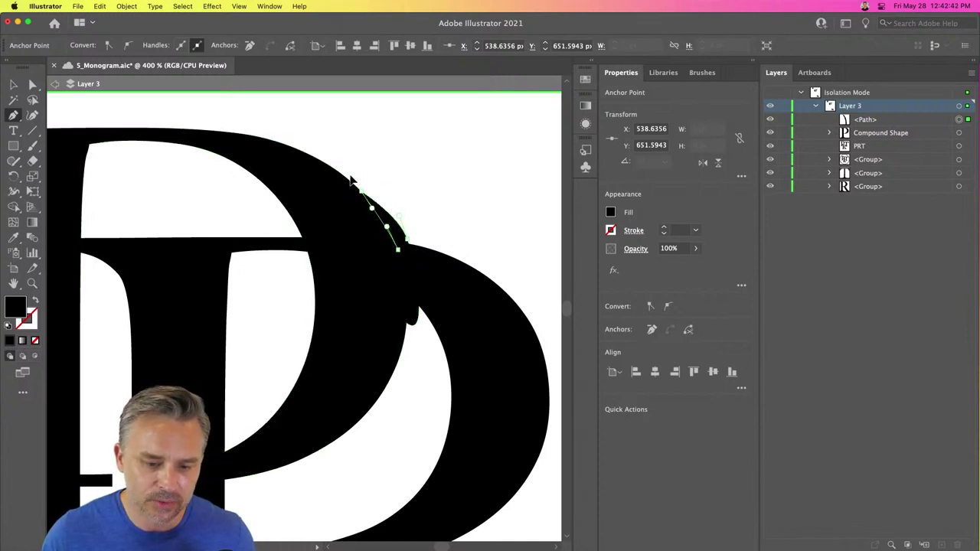
left_click(349, 177)
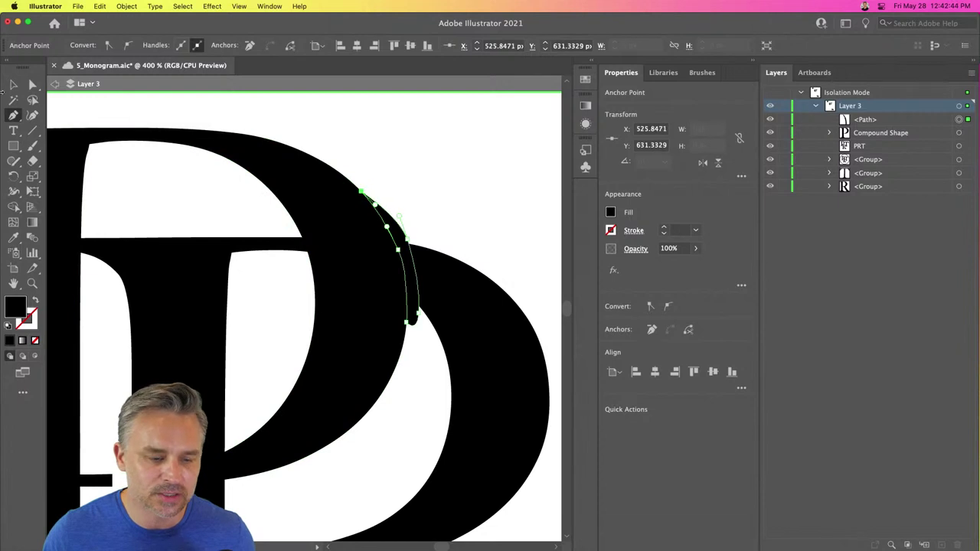
Step: Select the sliver with the R and subtract it using Pathfinder Minus Front
key("v")
left_click(404, 149)
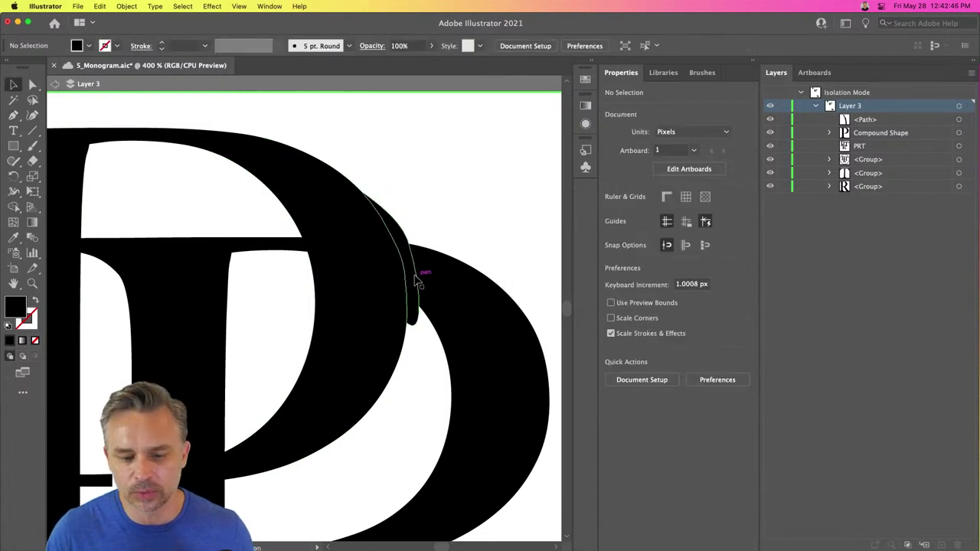
left_click_drag(435, 230, 403, 264)
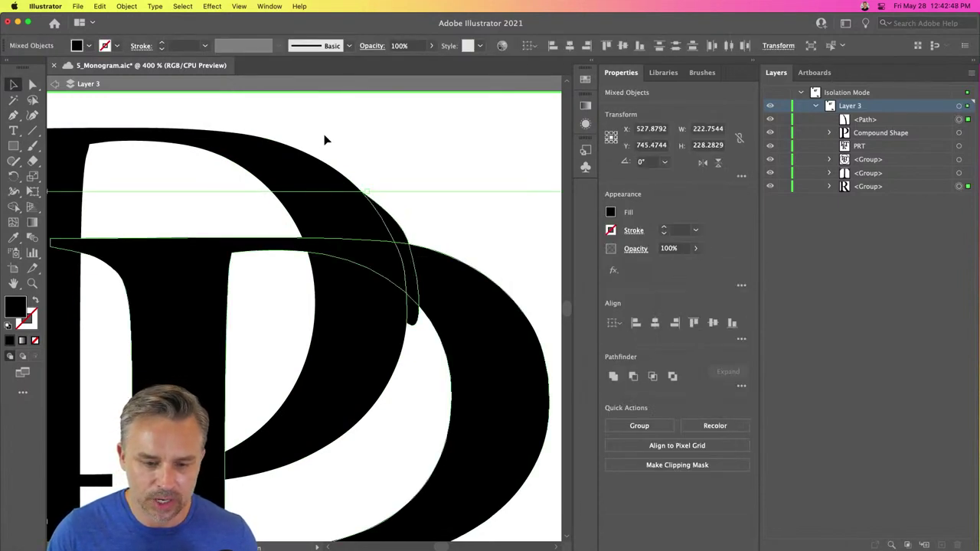
key("super+minus")
key("super+minus")
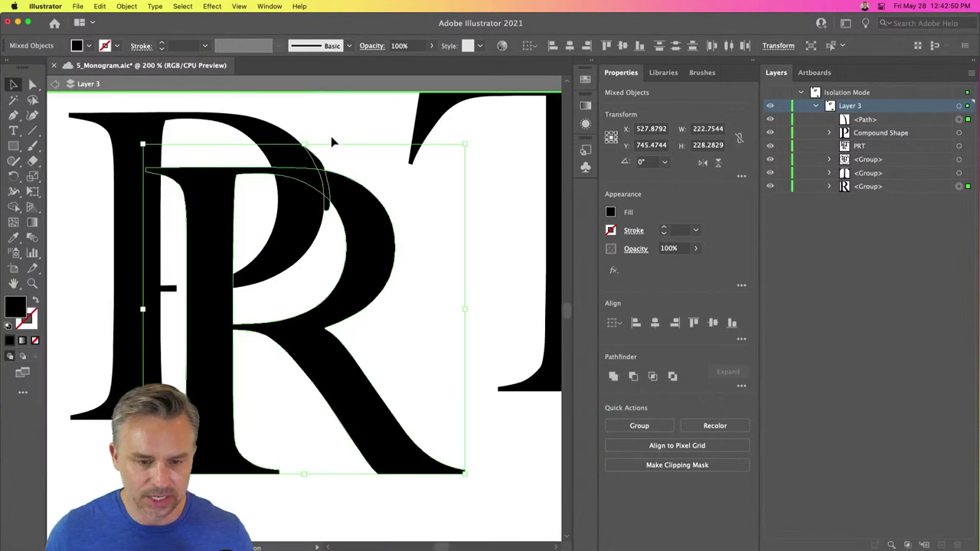
left_click(635, 378, "alt")
left_click(127, 261)
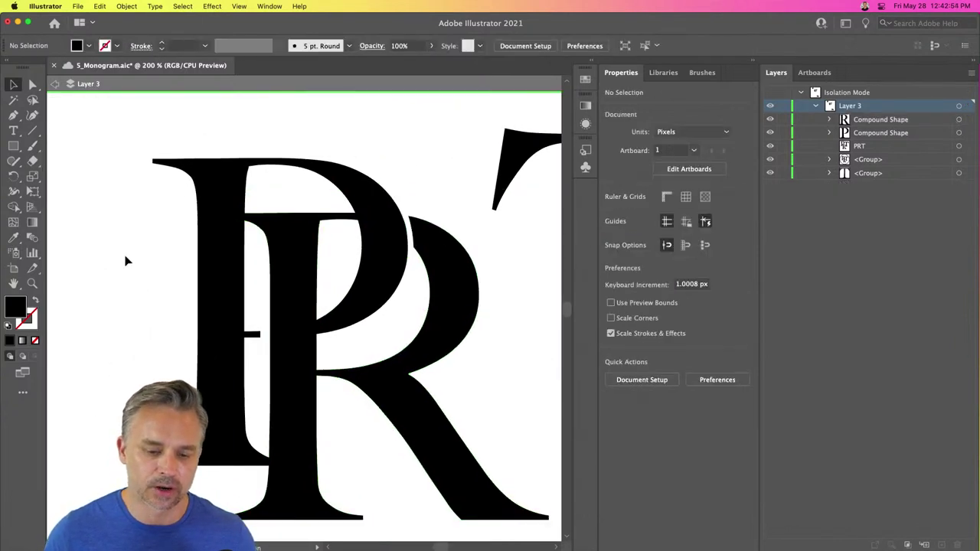
Step: Drag the R bowl's curve handle to reshape the gap along the P, then exit isolation mode
key("super+minus")
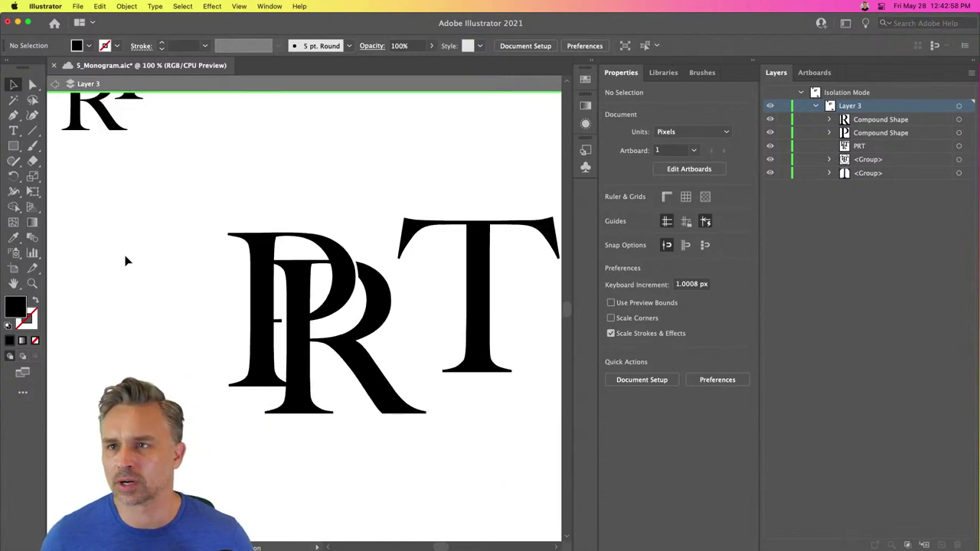
key("super+plus")
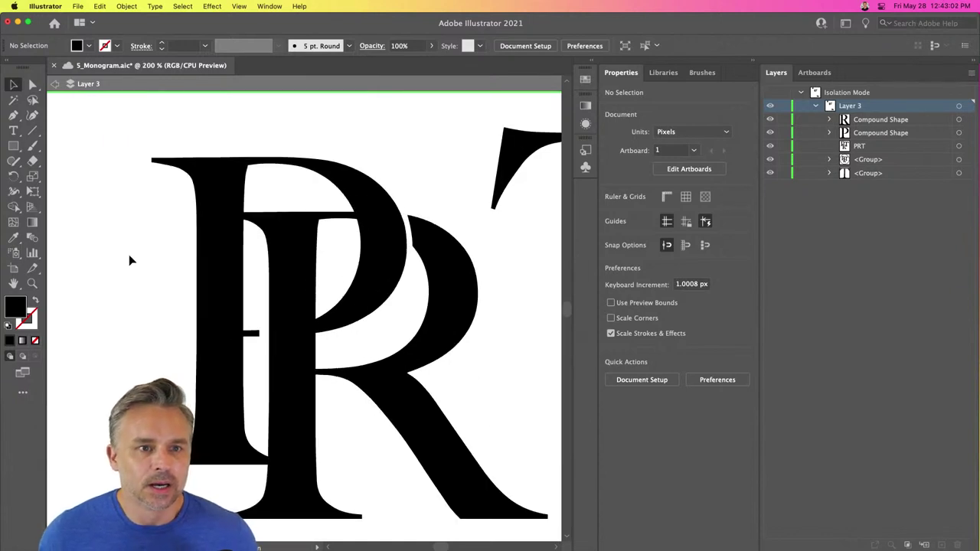
left_click(33, 85)
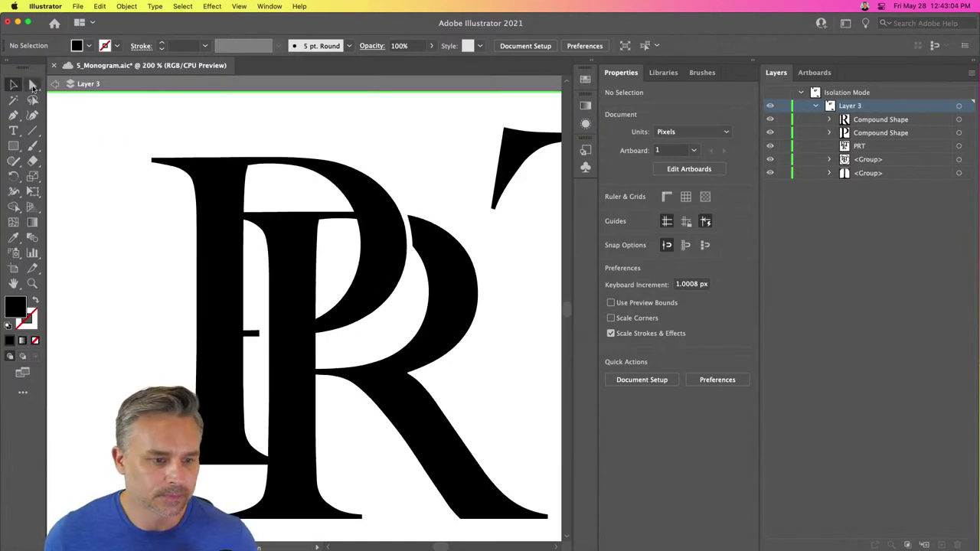
left_click(410, 238)
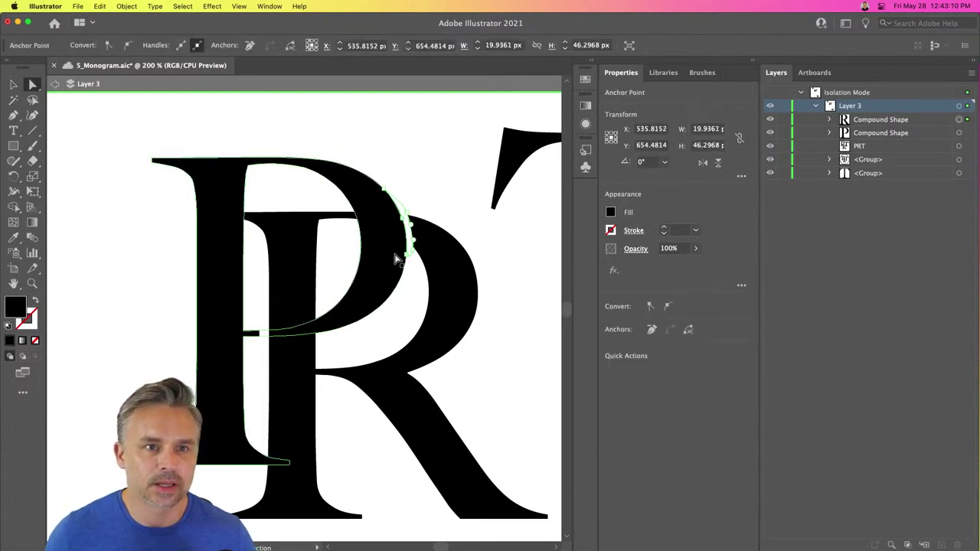
key("super+equal")
left_click_drag(386, 317, 441, 273)
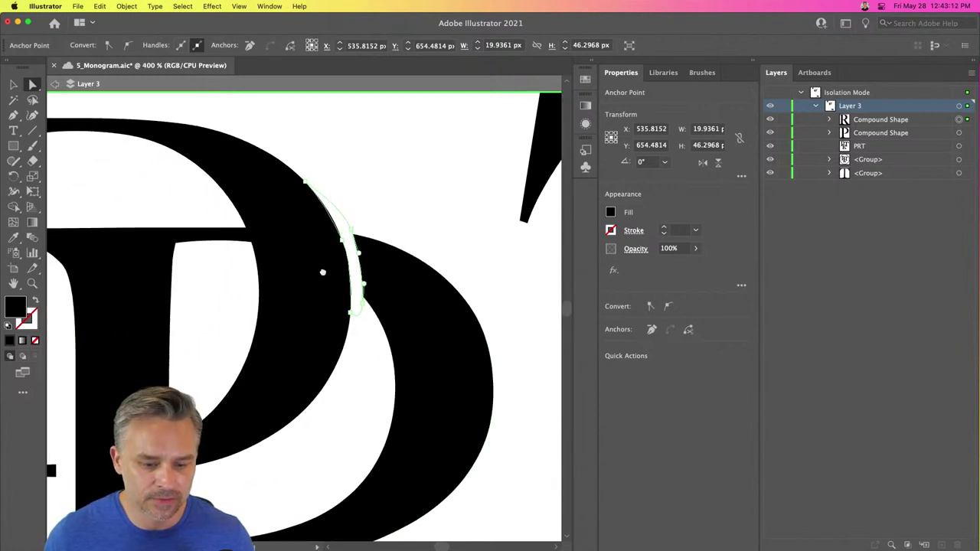
left_click_drag(364, 306, 354, 228)
left_click(14, 85)
double_click(268, 139)
key("super+1")
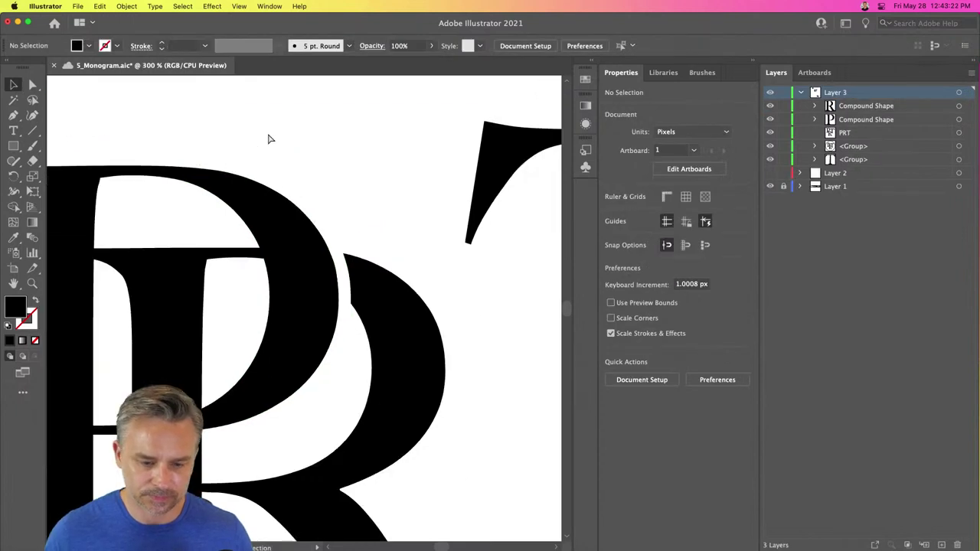
Step: Move the T down-left over the R's leg and nudge it left to X 595.2506
scroll(276, 139, "down", 5)
scroll(276, 139, "left", 3)
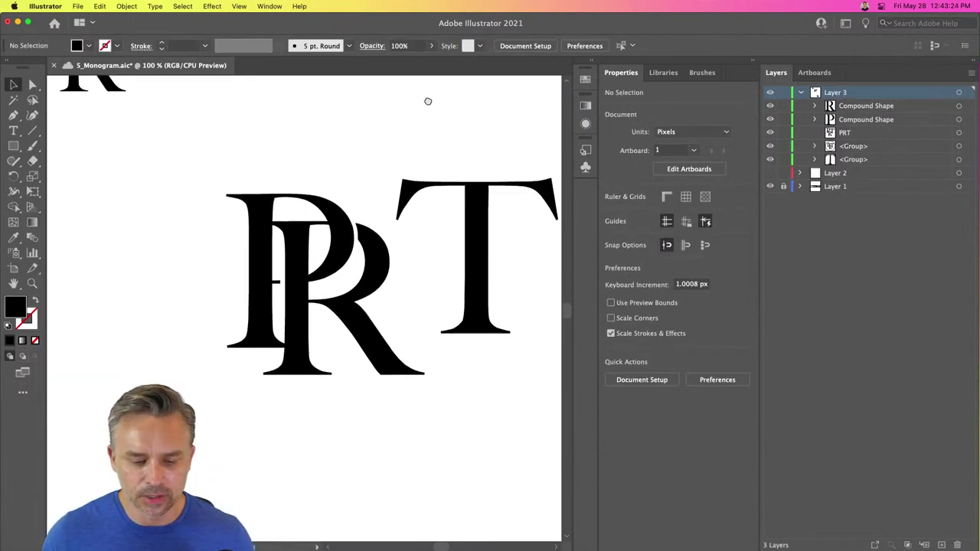
left_click(484, 238)
left_click_drag(484, 237, 410, 358)
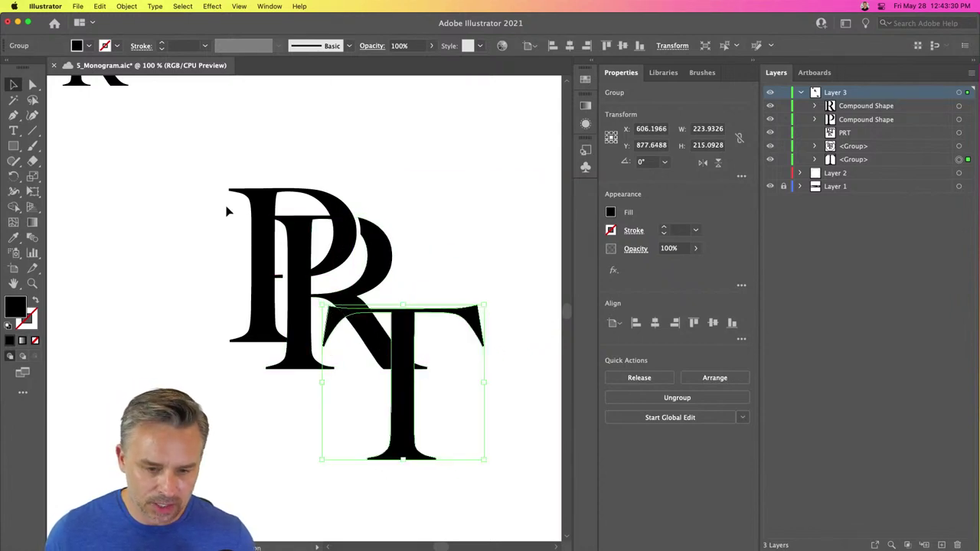
left_click_drag(402, 343, 398, 314)
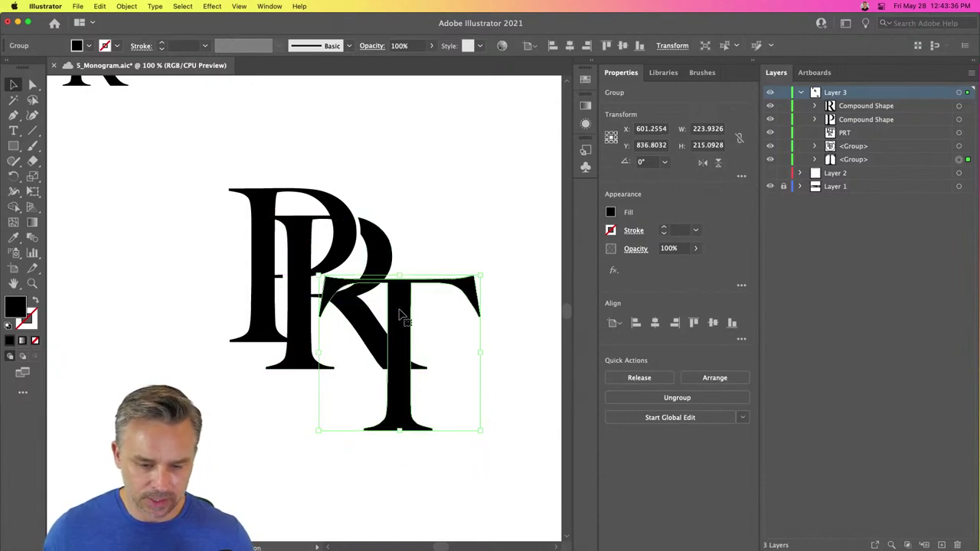
key("super+equal")
key("super+equal")
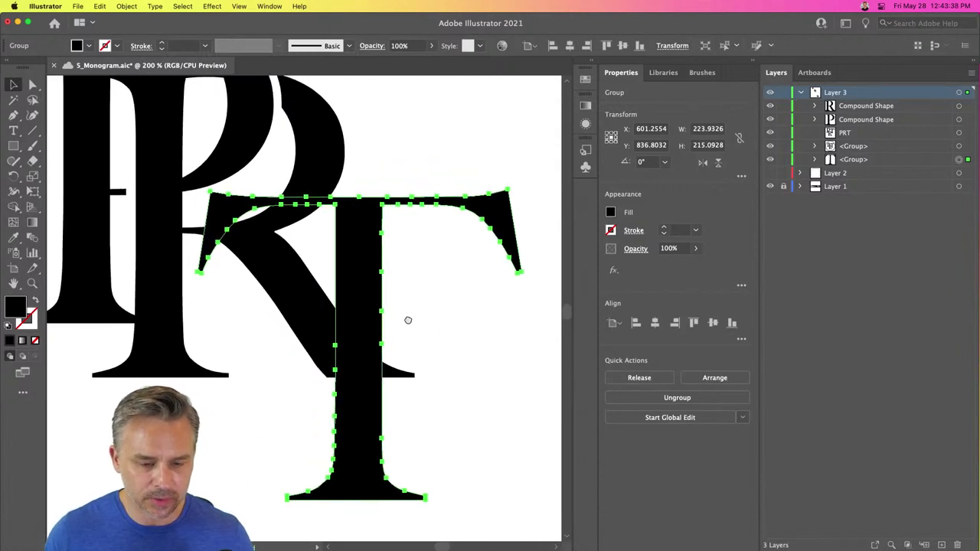
scroll(408, 320, "left", 2)
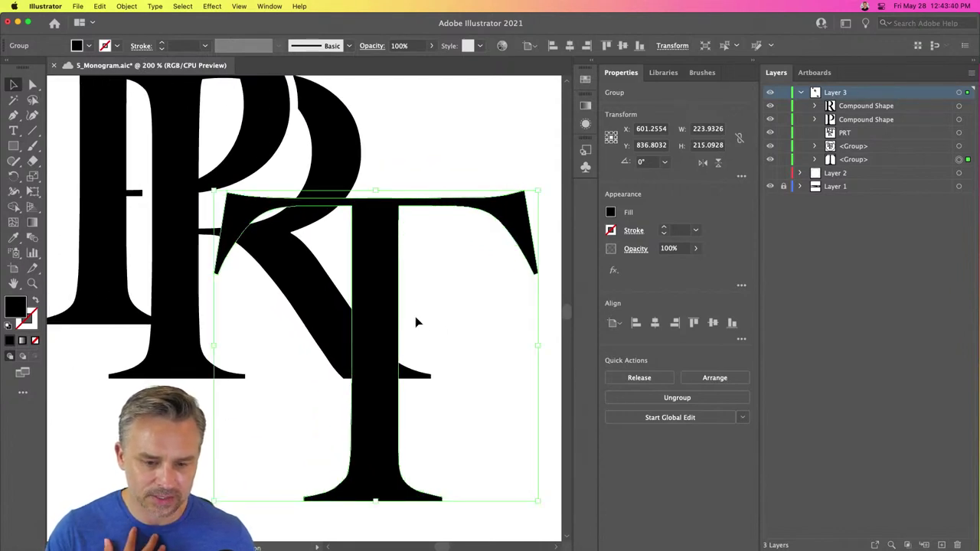
key("Left")
key("Left")
key("Left")
key("Left")
key("Left")
key("Left")
key("Left")
key("Left")
key("Left")
key("Left")
key("Left")
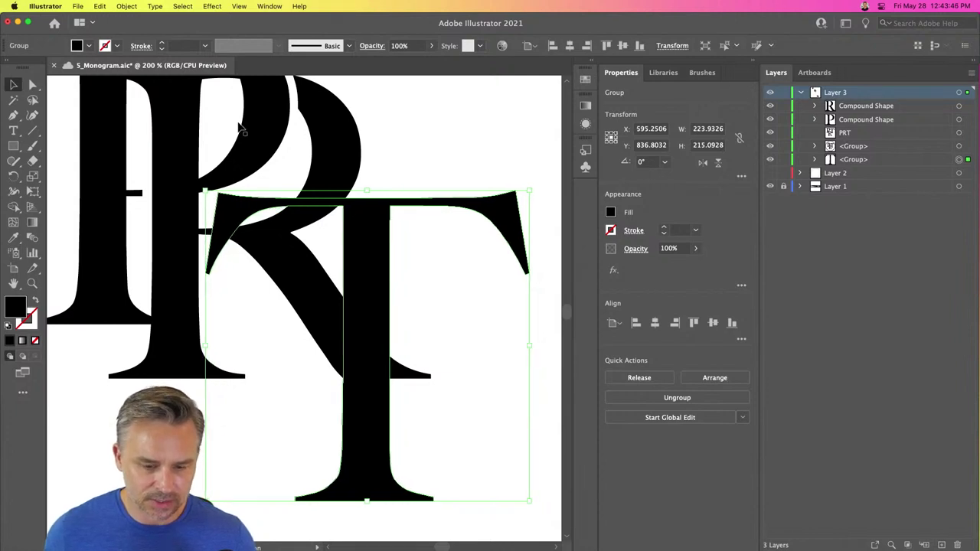
scroll(331, 193, "up", 2)
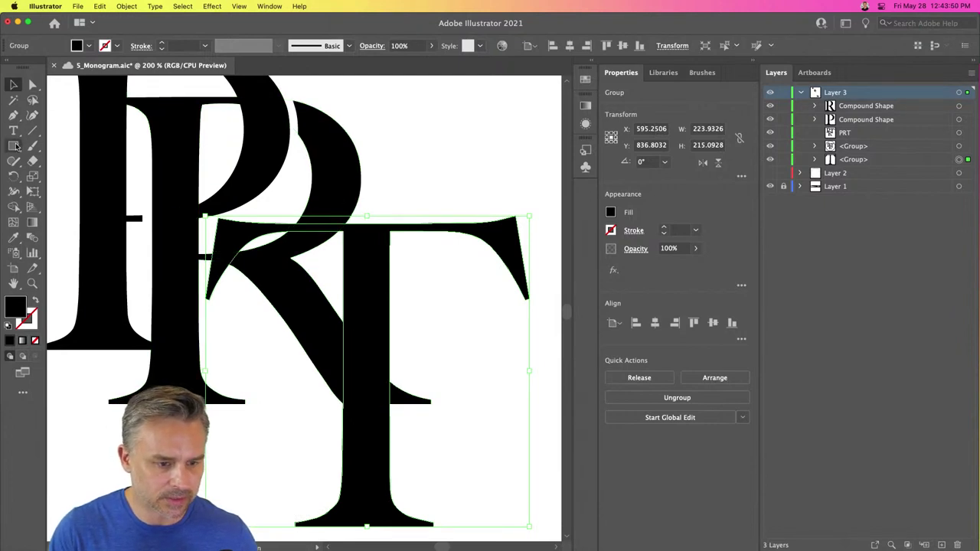
scroll(408, 215, "up", 4)
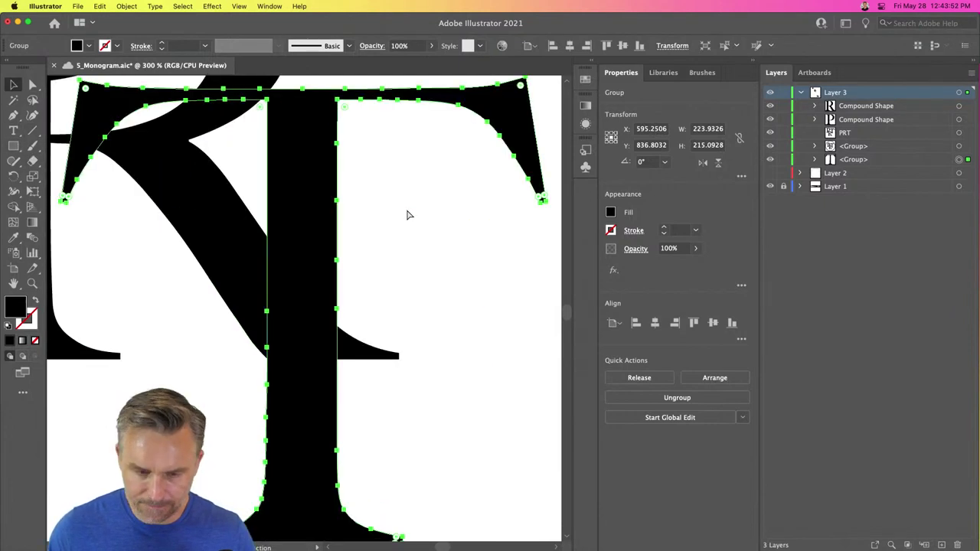
Step: Draw a closed curved sliver with the Pen tool following the bowl edge across the T
scroll(421, 221, "down", 2)
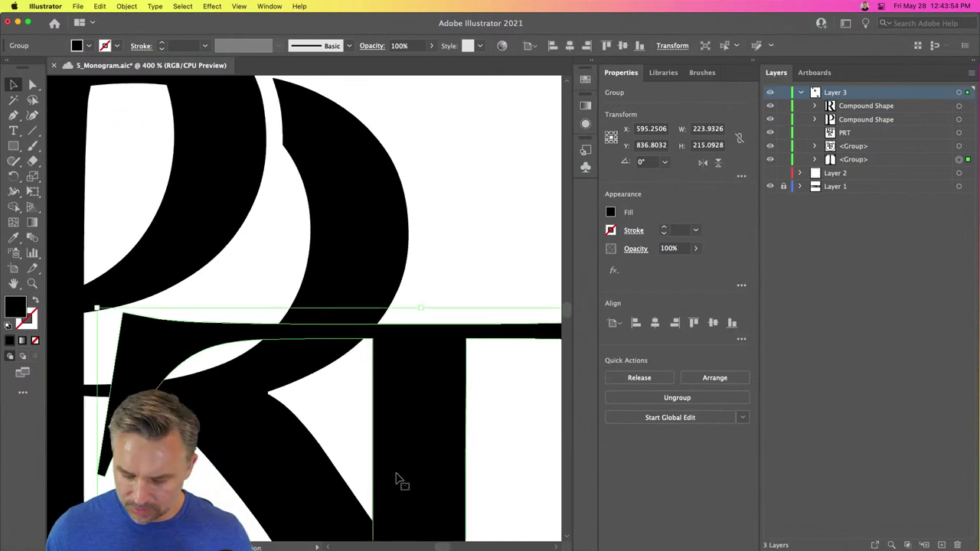
key("p")
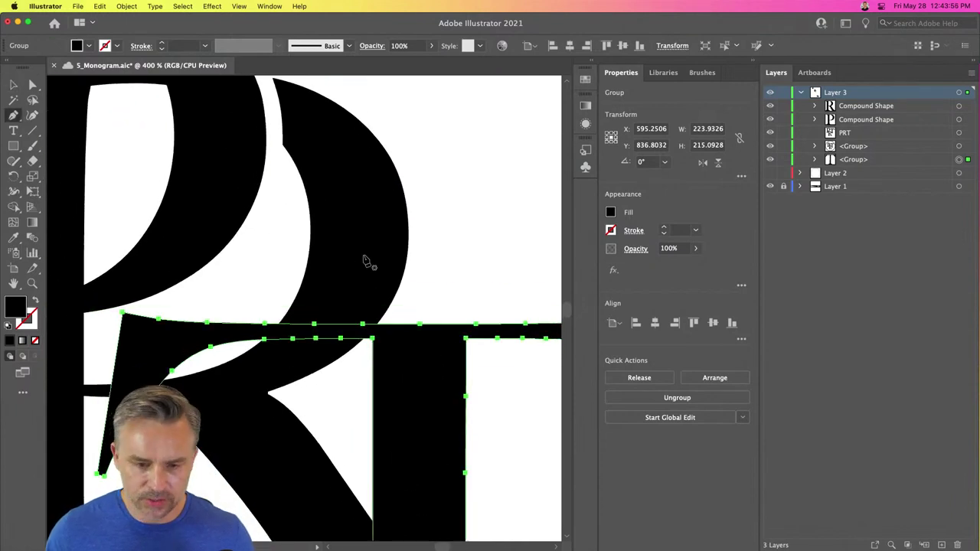
left_click(408, 272)
left_click_drag(391, 340, 373, 366)
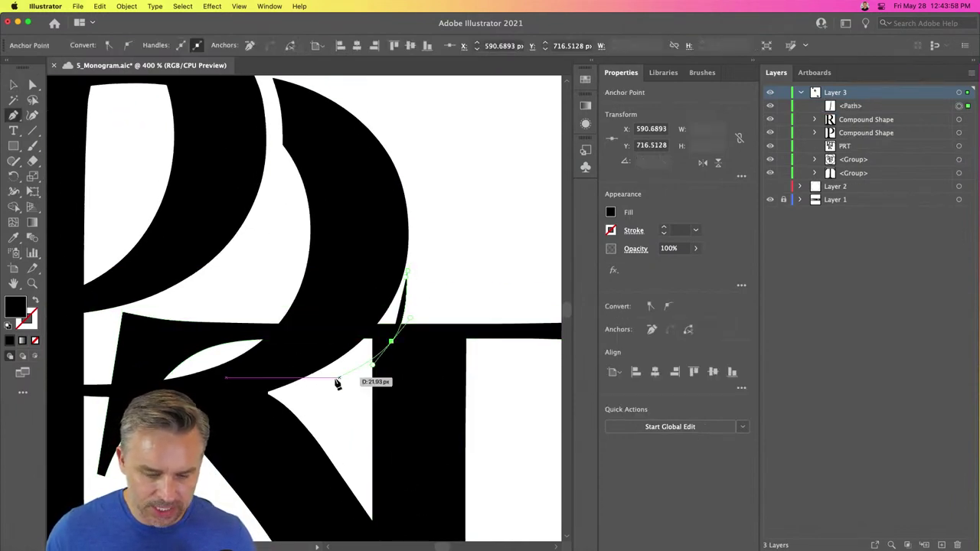
mouse_move(321, 386)
left_mouse_down()
mouse_move(328, 383)
mouse_move(312, 376)
left_mouse_up()
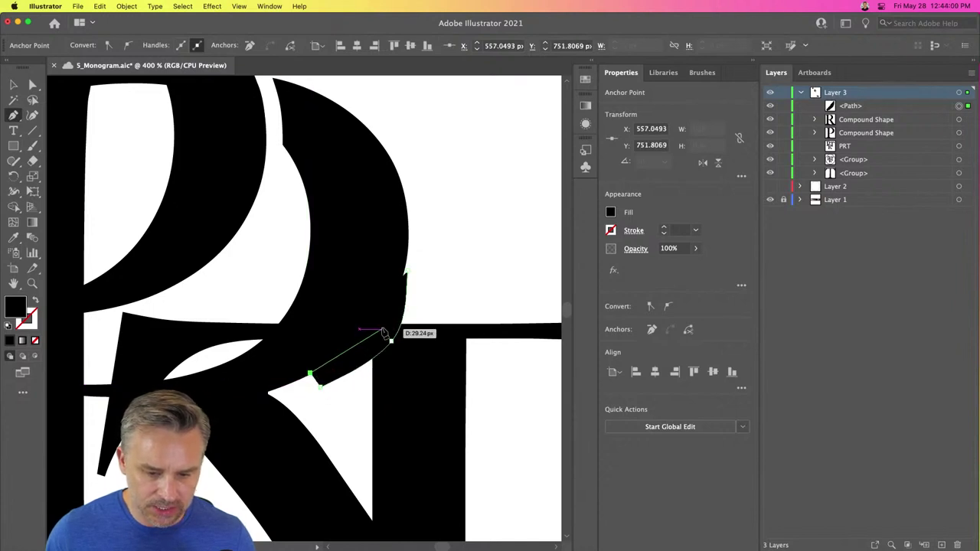
left_click_drag(372, 329, 385, 309)
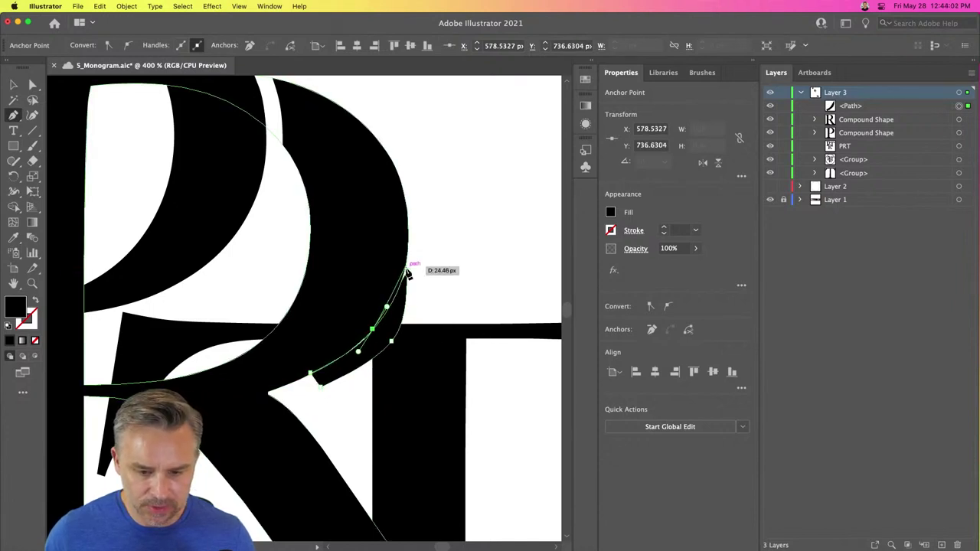
left_click(408, 273)
Step: Select the sliver with the T group and subtract it using Pathfinder Minus Front
left_click(13, 84)
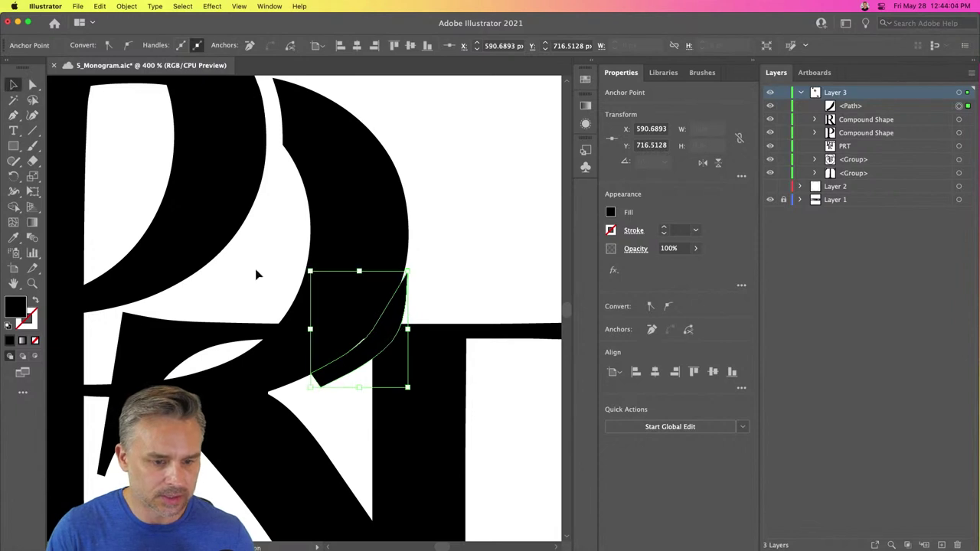
left_click(447, 382, "shift")
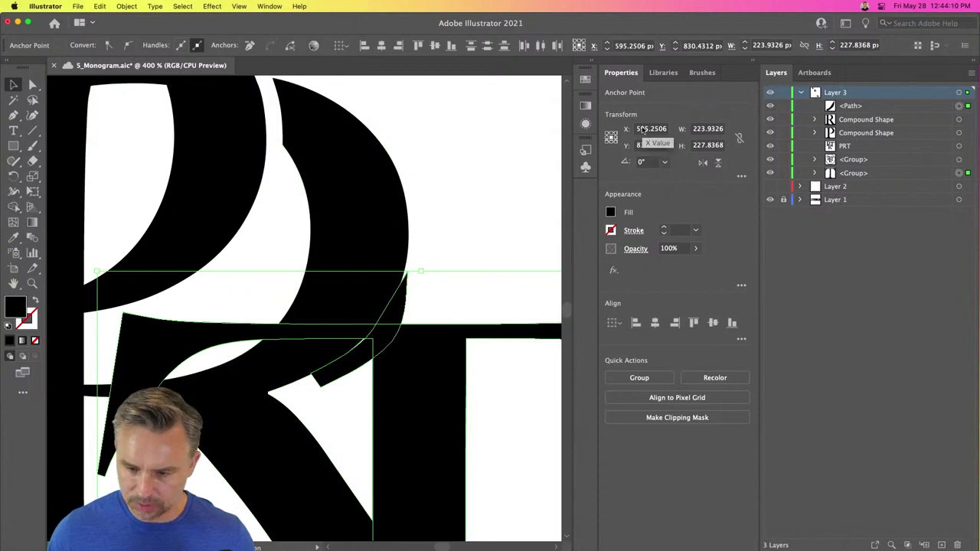
key("super+minus")
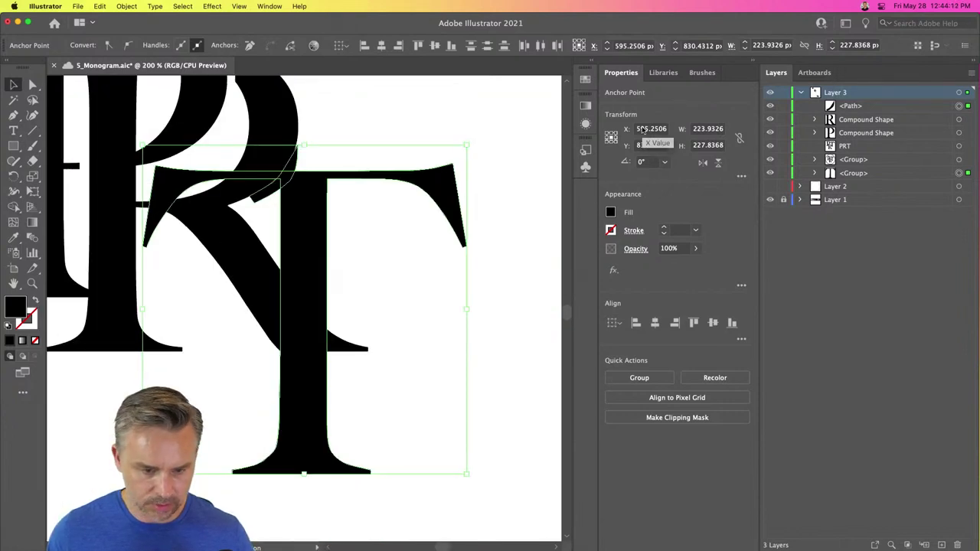
left_click(322, 128)
left_click(291, 179)
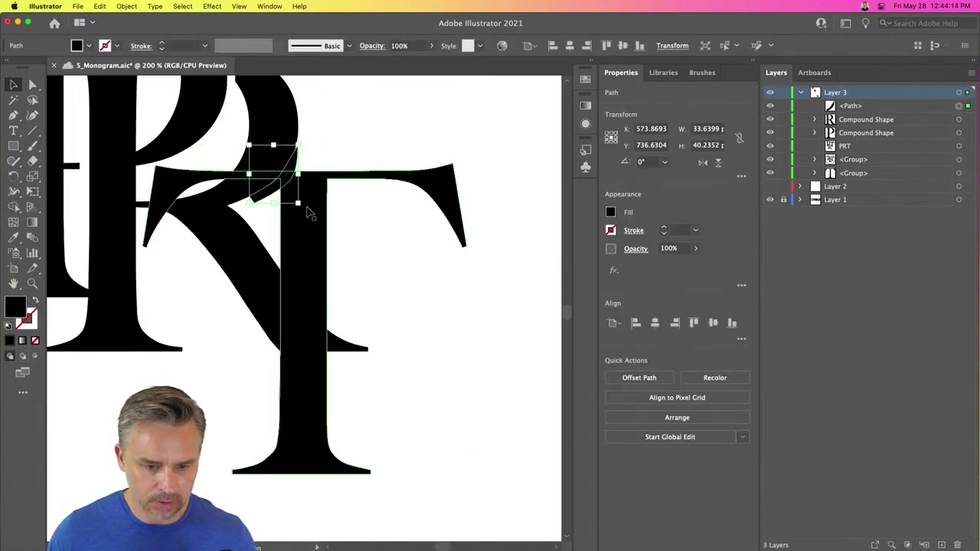
left_click(320, 234, "shift")
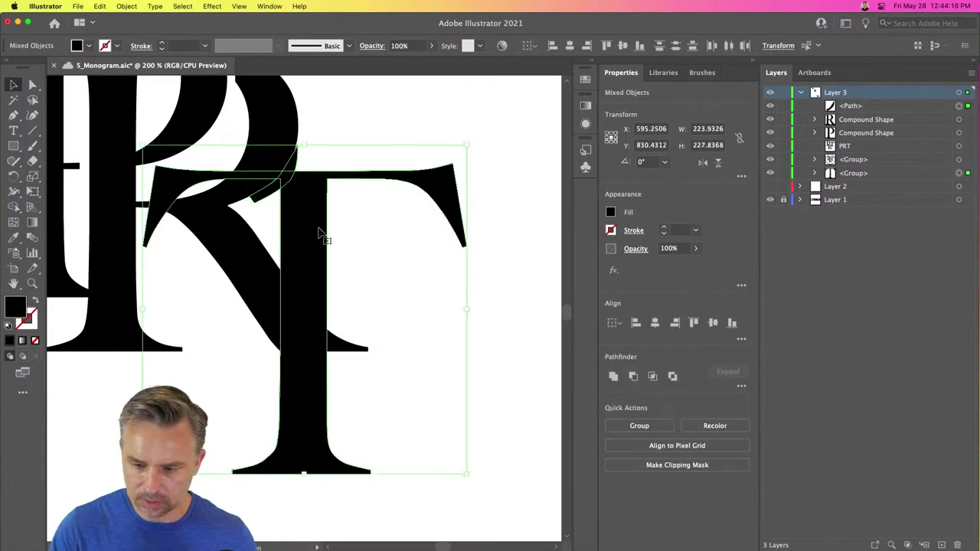
left_click(632, 377)
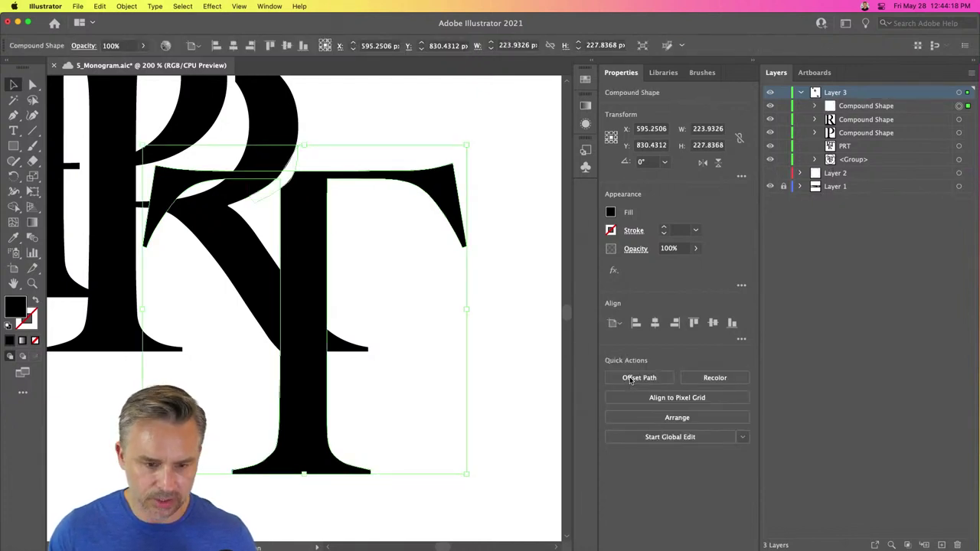
left_click(366, 256)
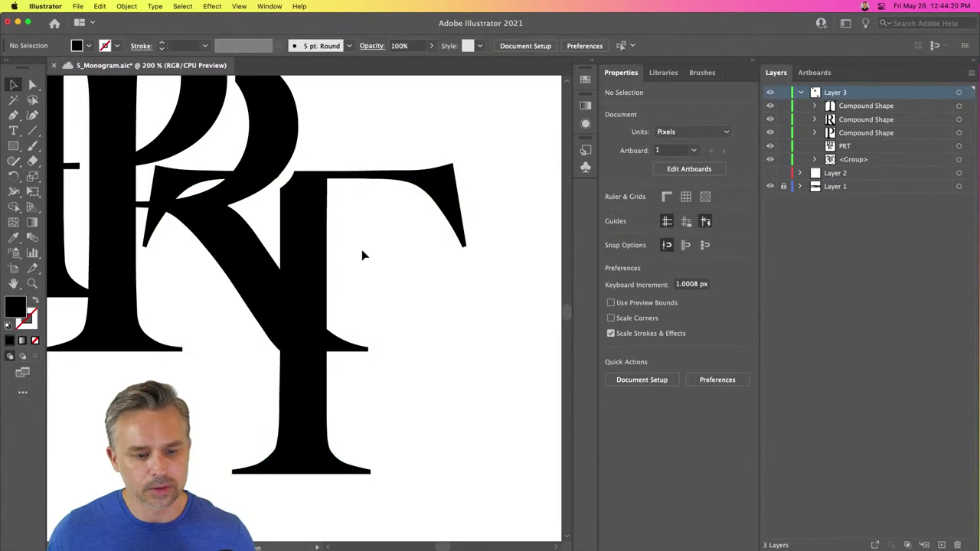
key("super+minus")
key("super+minus")
scroll(163, 242, "left", 3)
scroll(161, 230, "up", 2)
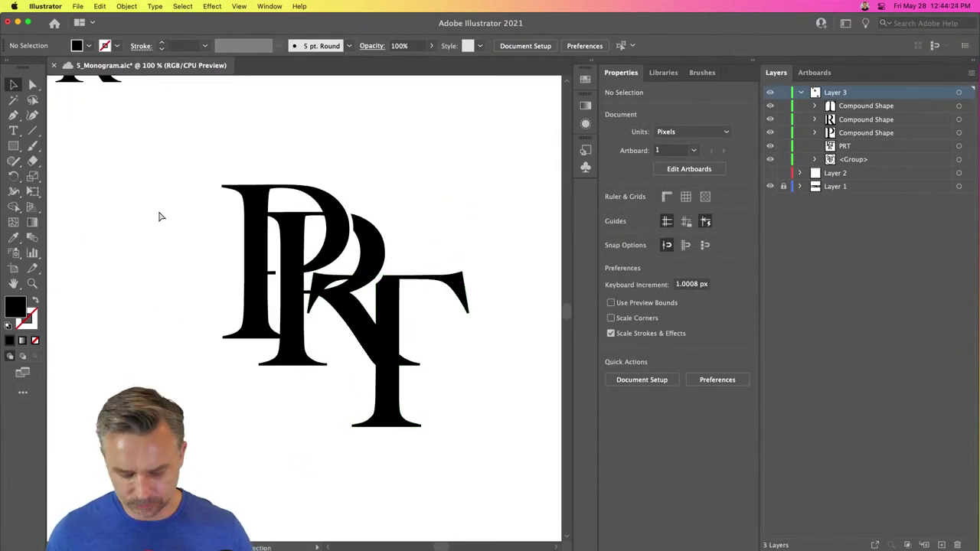
key("super+equal")
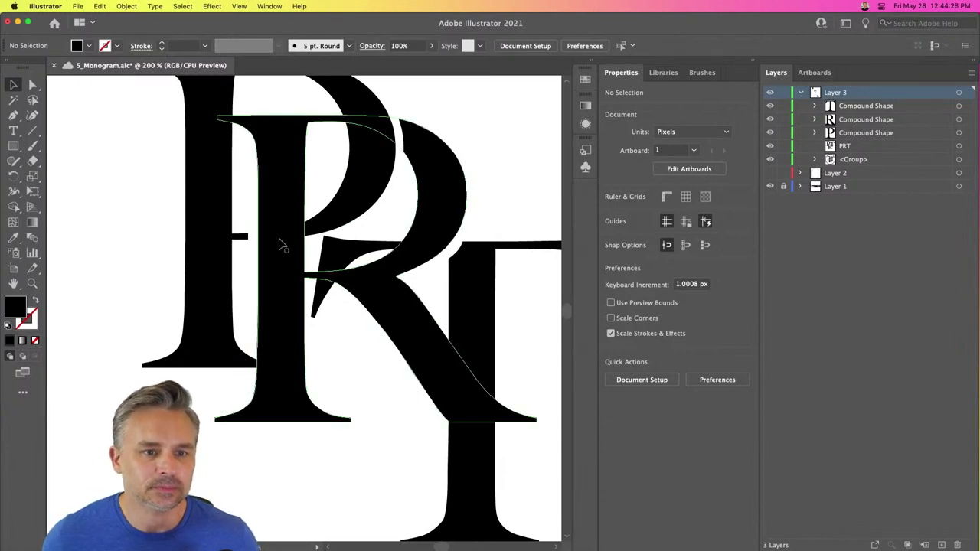
Step: Drag a direction handle on the T's cut edge to smooth the gap's curve
left_click(465, 286)
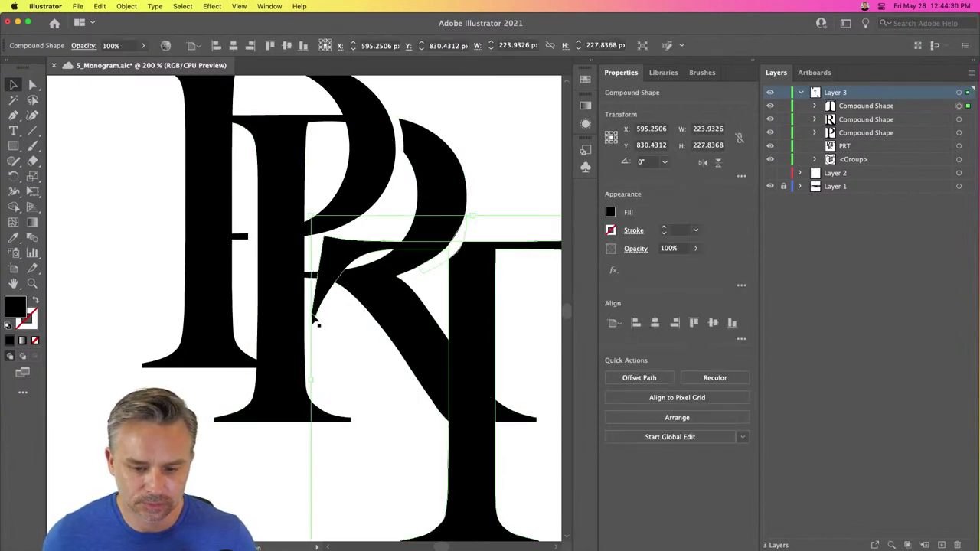
left_click(32, 283)
left_click_drag(413, 222, 516, 335)
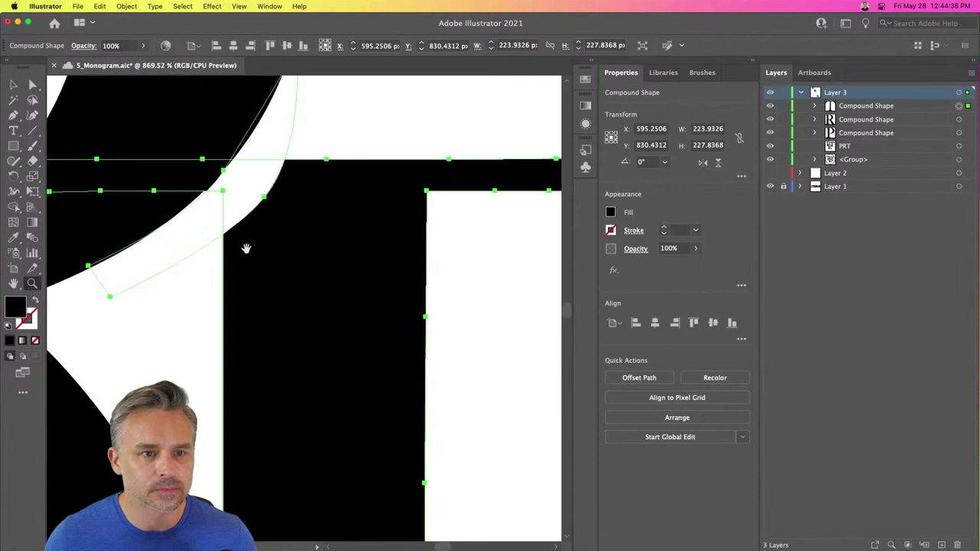
left_click_drag(245, 249, 343, 328)
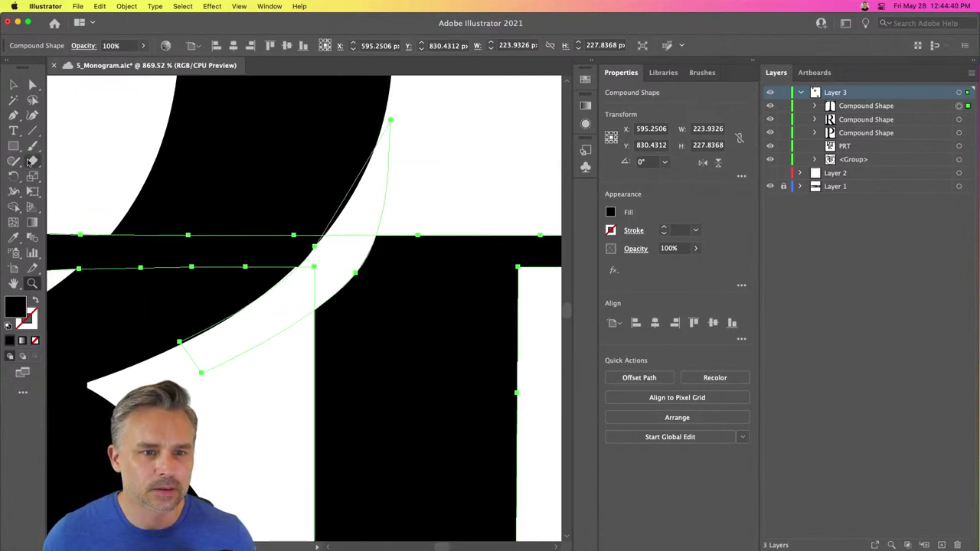
left_click(33, 84)
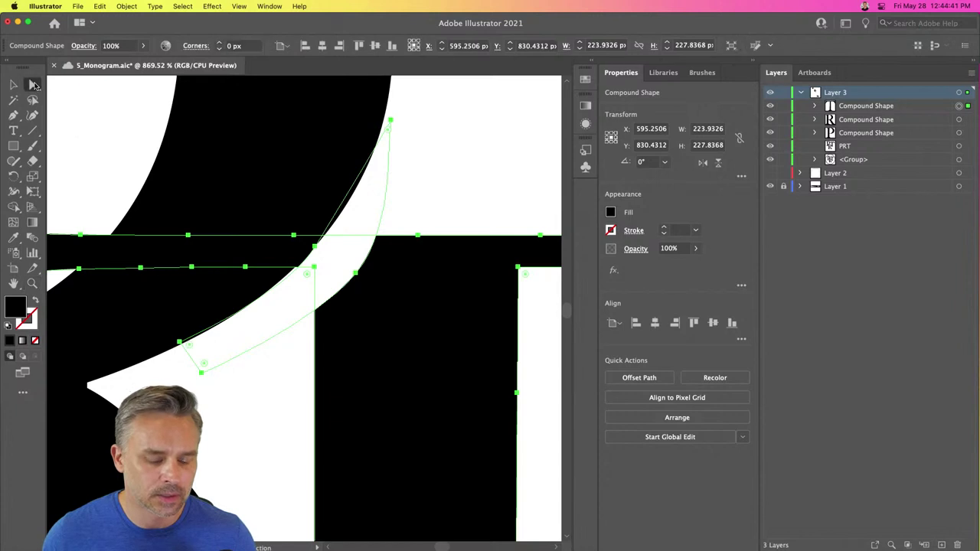
left_click(356, 272)
left_click_drag(397, 227, 426, 192)
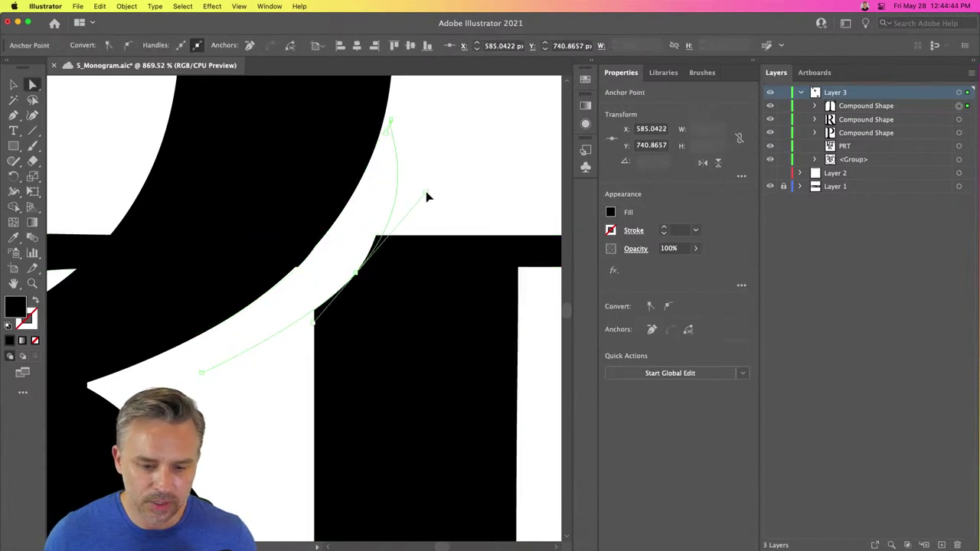
left_click(317, 245)
left_click(231, 405)
Step: Zoom in closely on the spot where the R crosses the P's stem
left_click(13, 85)
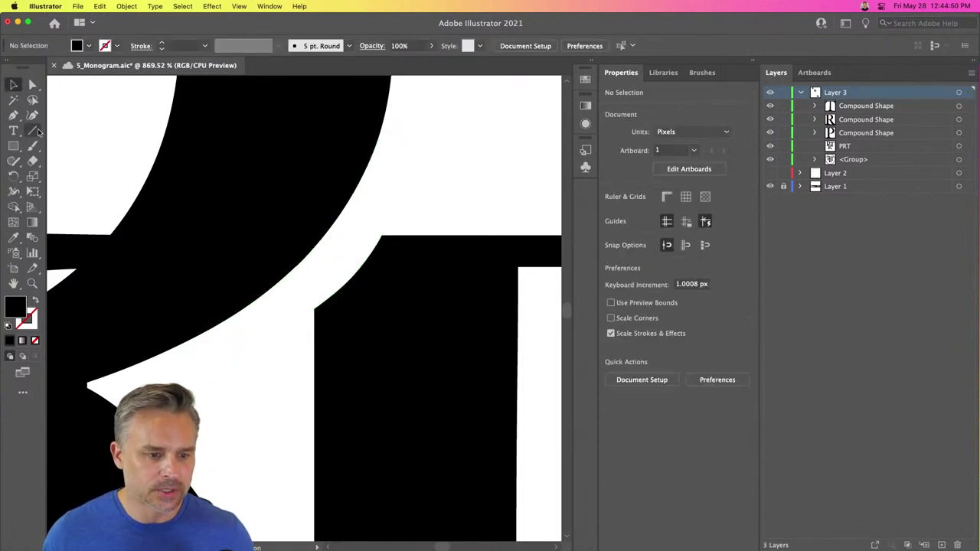
key("super+minus")
key("super+minus")
key("super+minus")
key("super+minus")
key("super+minus")
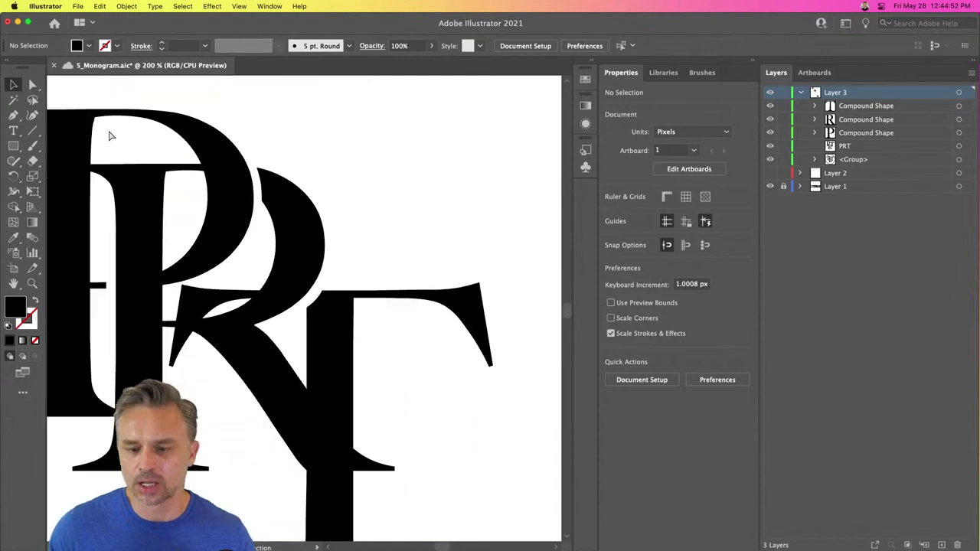
scroll(313, 190, "down", 3)
scroll(313, 191, "left", 5)
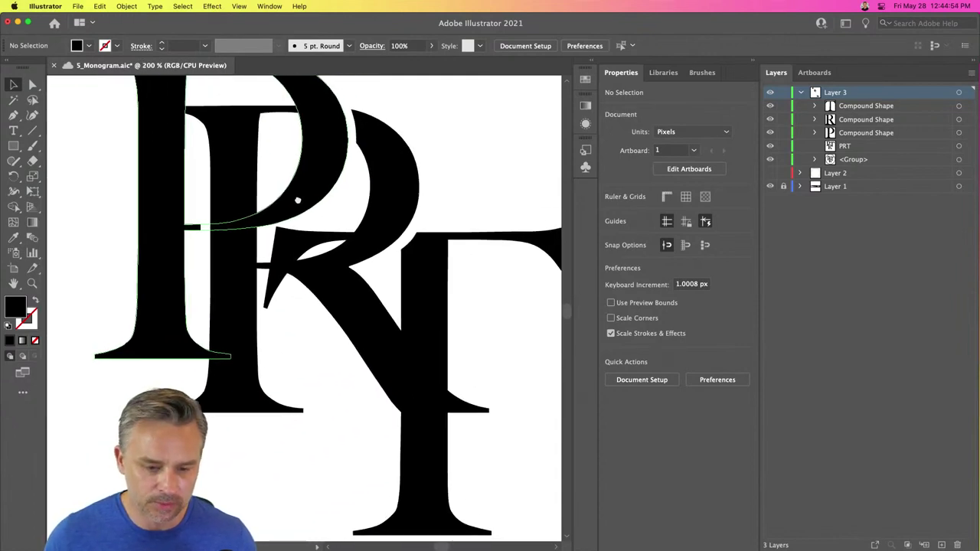
left_click(34, 284)
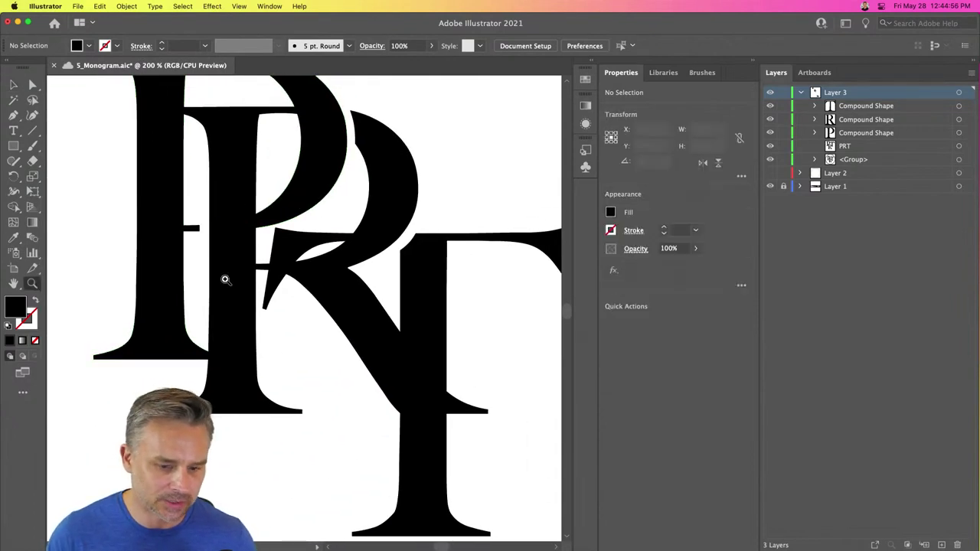
left_click_drag(288, 271, 309, 314)
left_click_drag(83, 218, 203, 256)
Step: Draw a thin diagonal sliver with the Pen tool along the R's stroke over the P's stem
key("p")
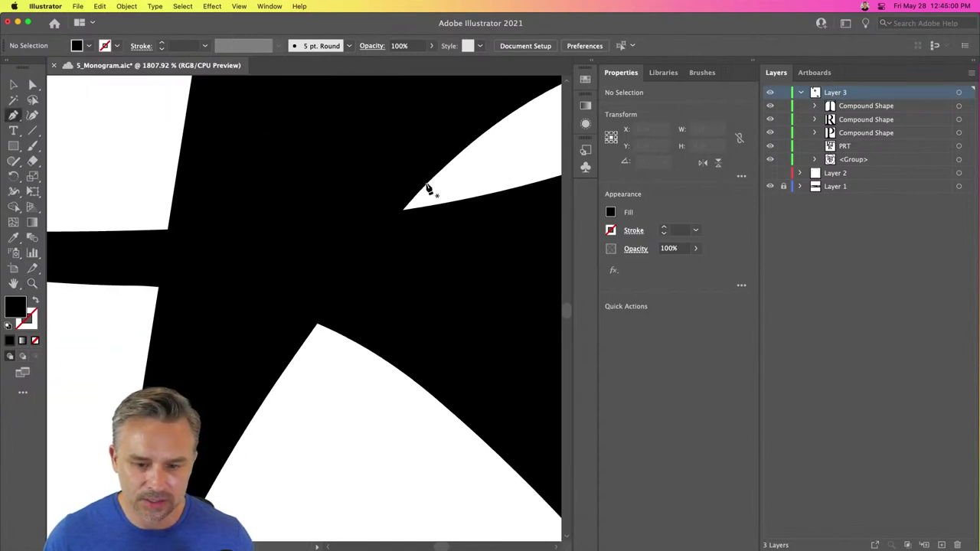
left_click_drag(426, 184, 380, 223)
left_click_drag(282, 373, 265, 398)
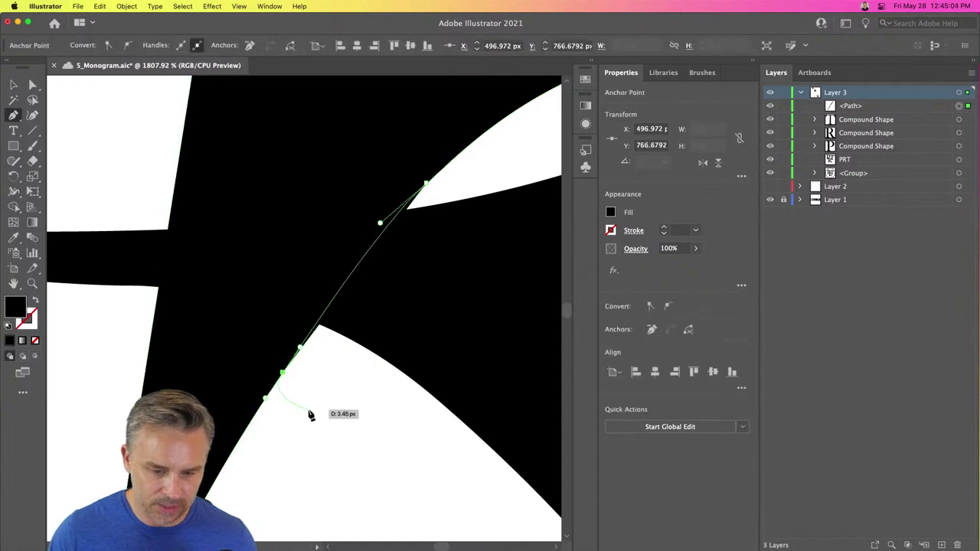
left_click(309, 410)
left_click_drag(475, 179, 495, 170)
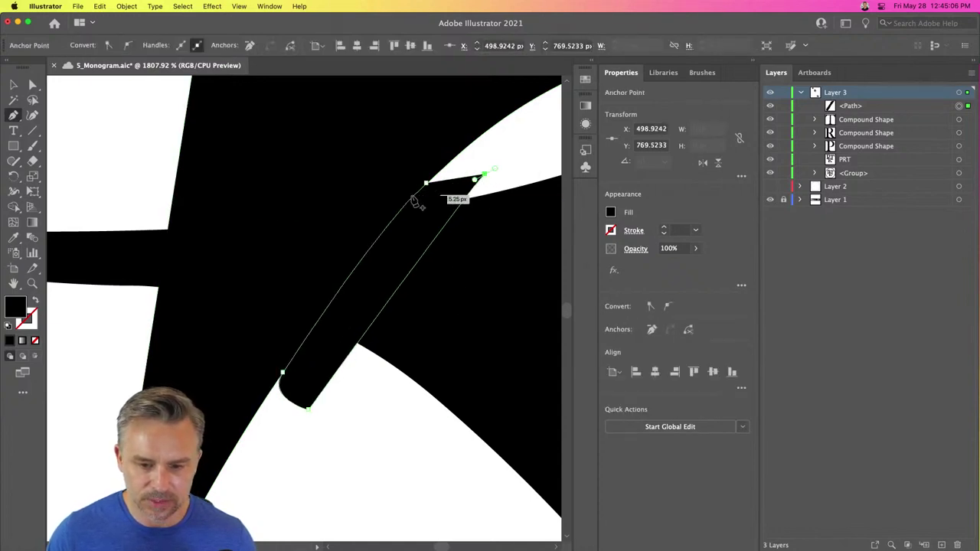
left_click(425, 185)
Step: Select the R with the sliver and subtract it using Pathfinder Minus Front
left_click(12, 86)
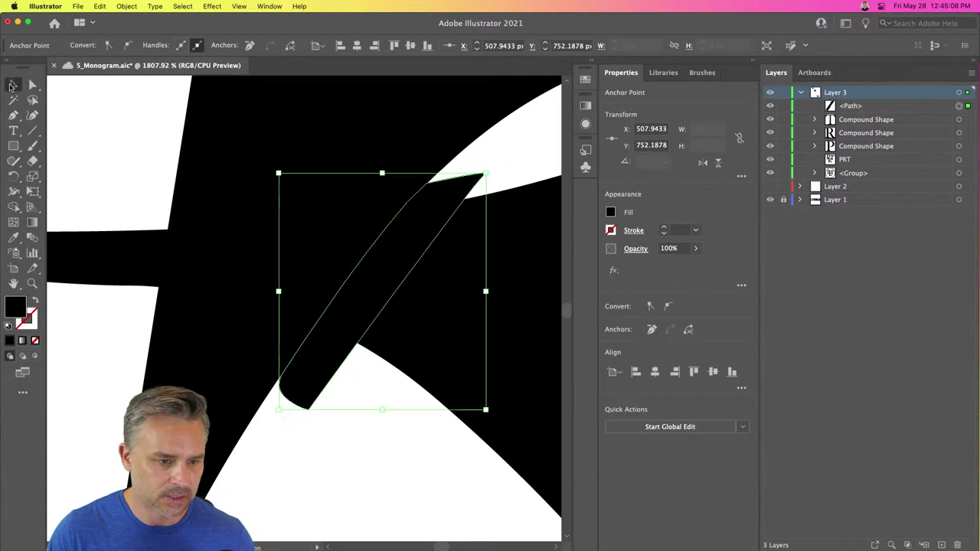
left_click(500, 304, "shift")
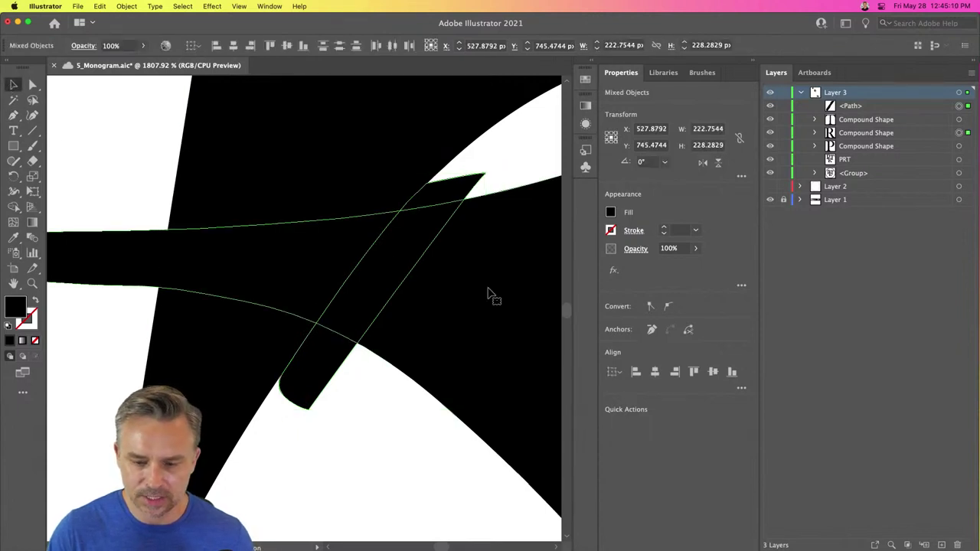
key("super+minus")
key("super+minus")
key("super+minus")
key("super+minus")
key("super+minus")
key("super+minus")
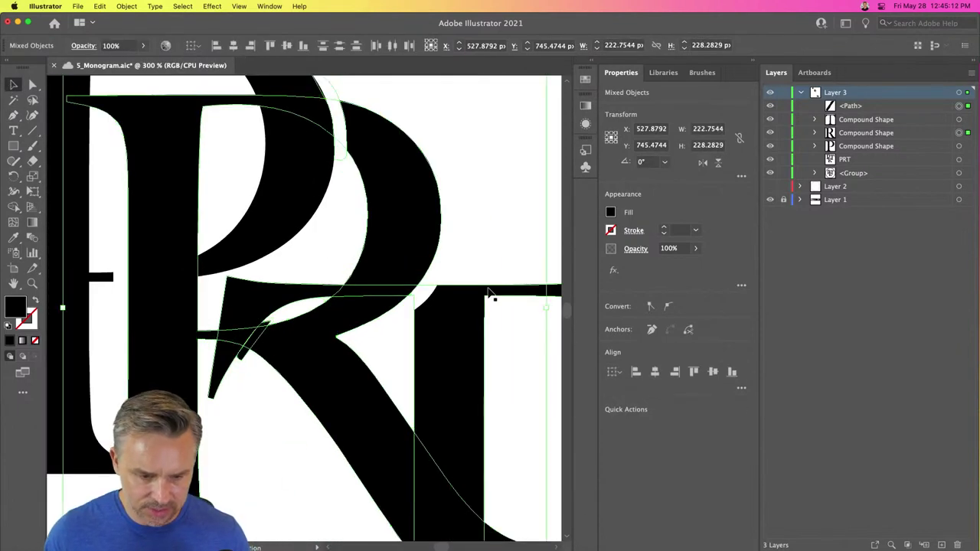
left_click(280, 422)
left_click(291, 390)
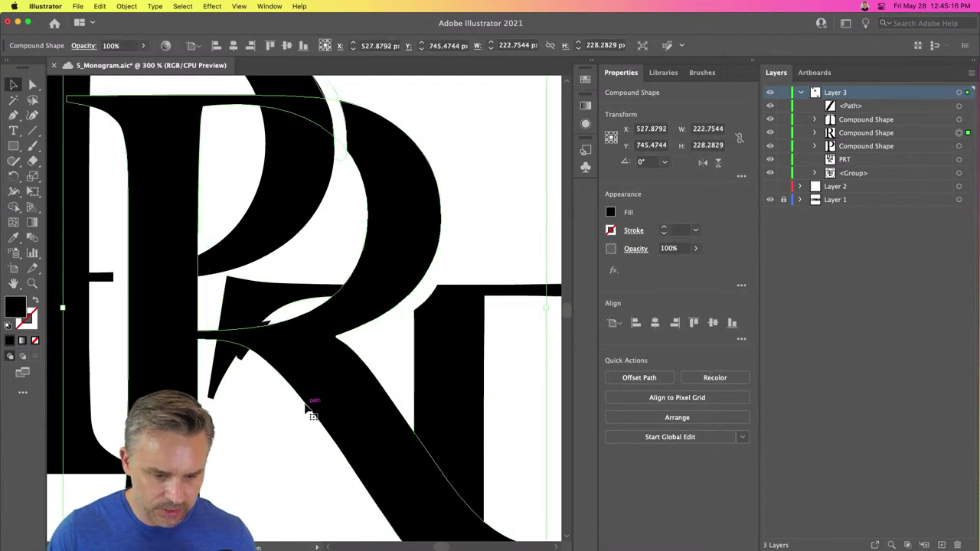
left_click(244, 358, "shift")
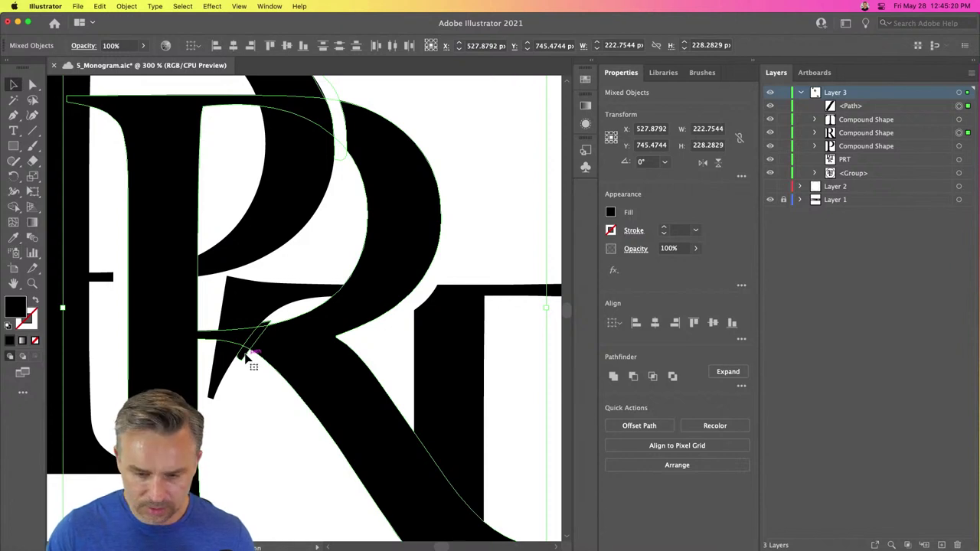
left_click(630, 378)
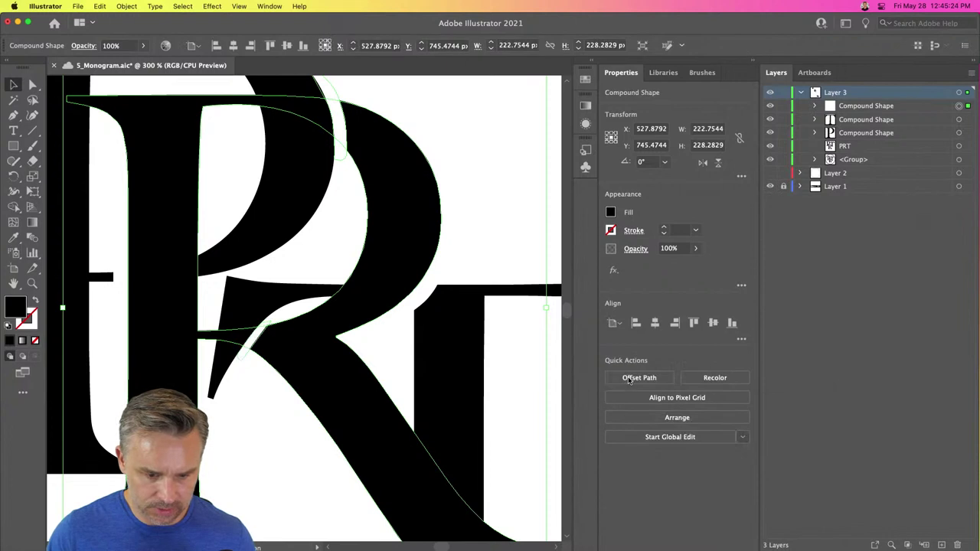
left_click(385, 344)
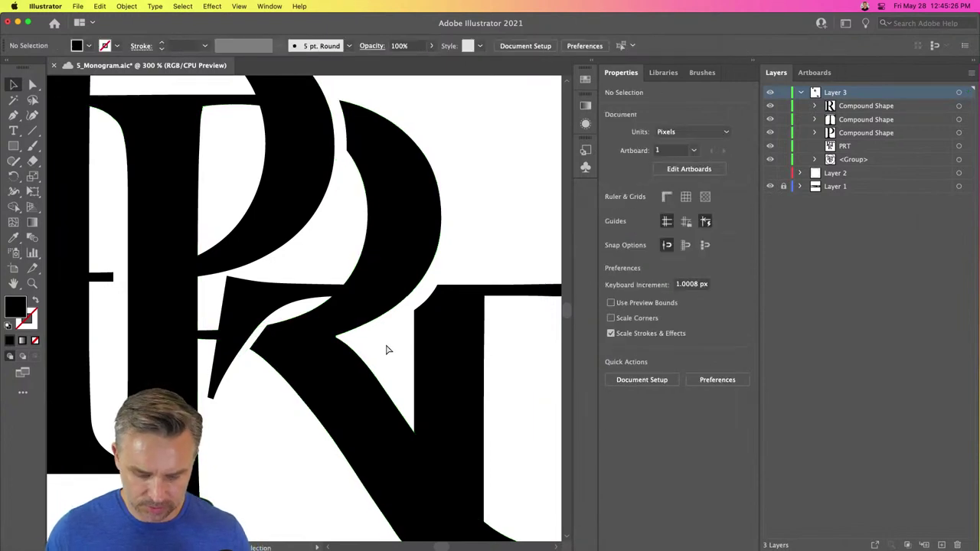
key("super+1")
Step: Draw a tall thin rectangle beside the T's stem
key("super+equal")
key("super+equal")
key("super+equal")
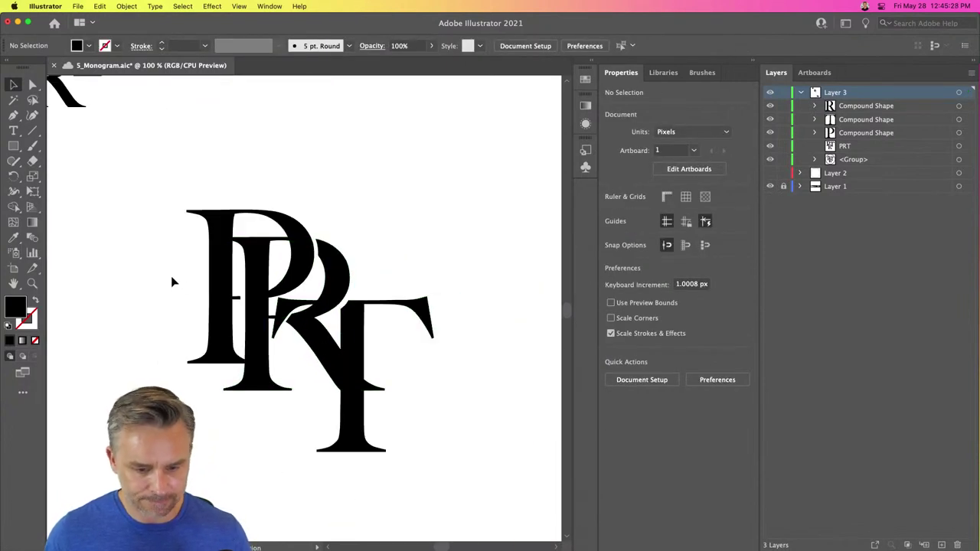
scroll(320, 186, "down", 5)
scroll(320, 186, "right", 2)
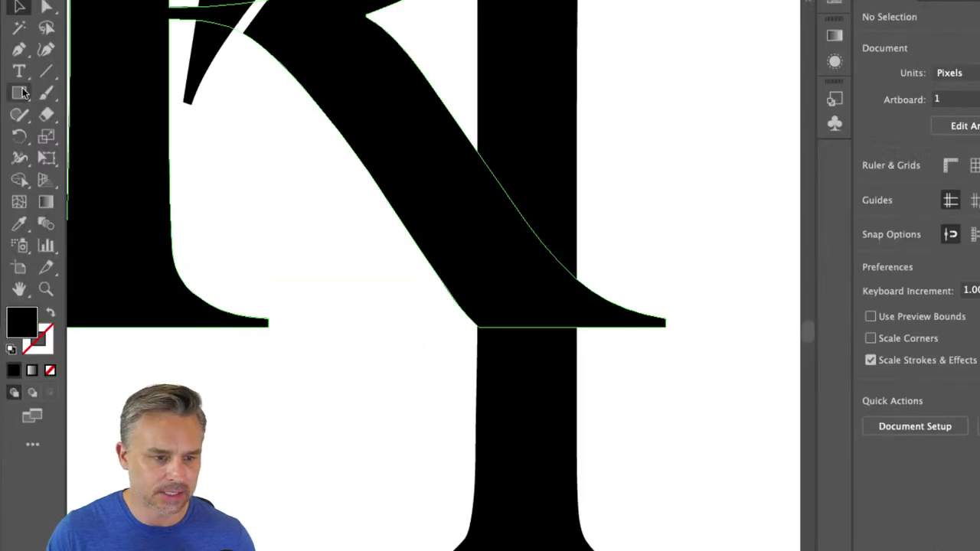
left_click(18, 92)
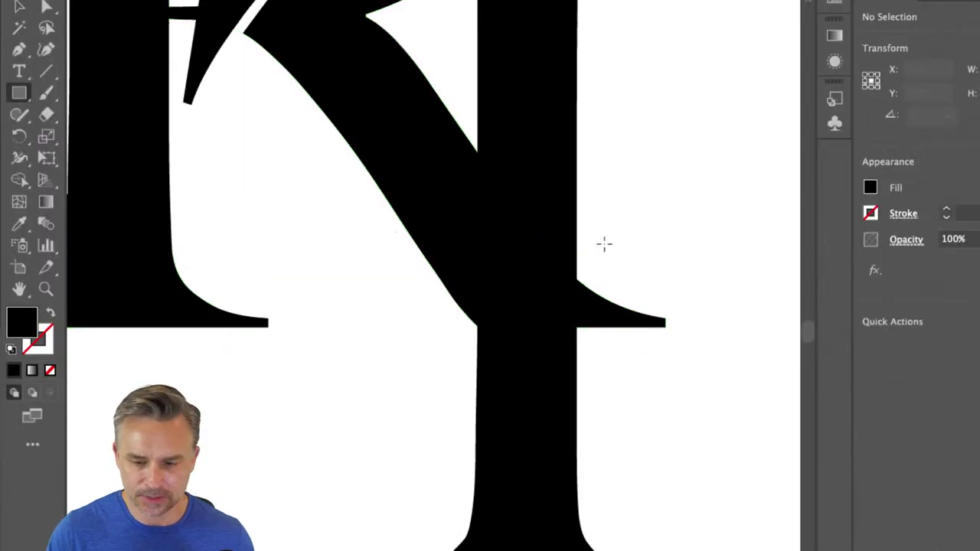
left_click_drag(576, 212, 607, 374)
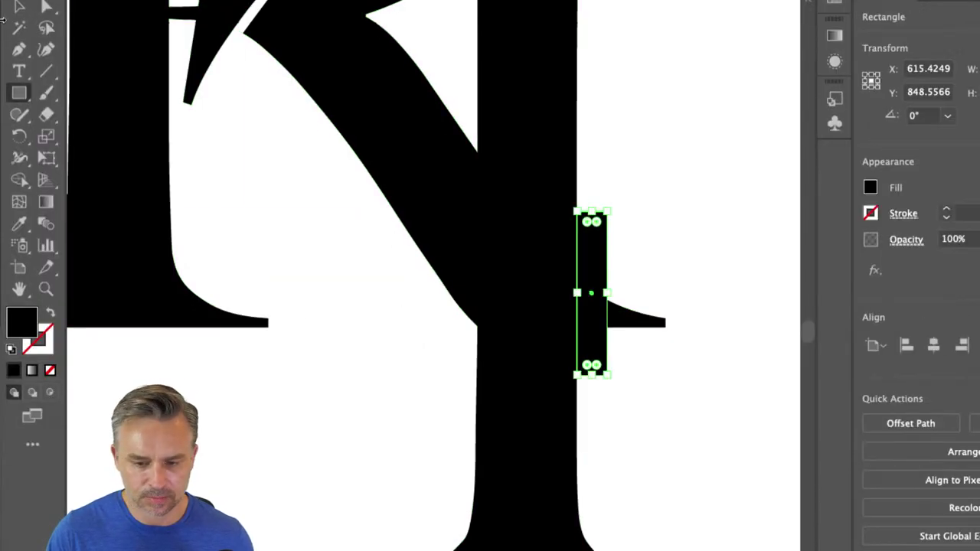
Step: Select the R with the rectangle and cut it out with Minus Front
left_click(16, 17)
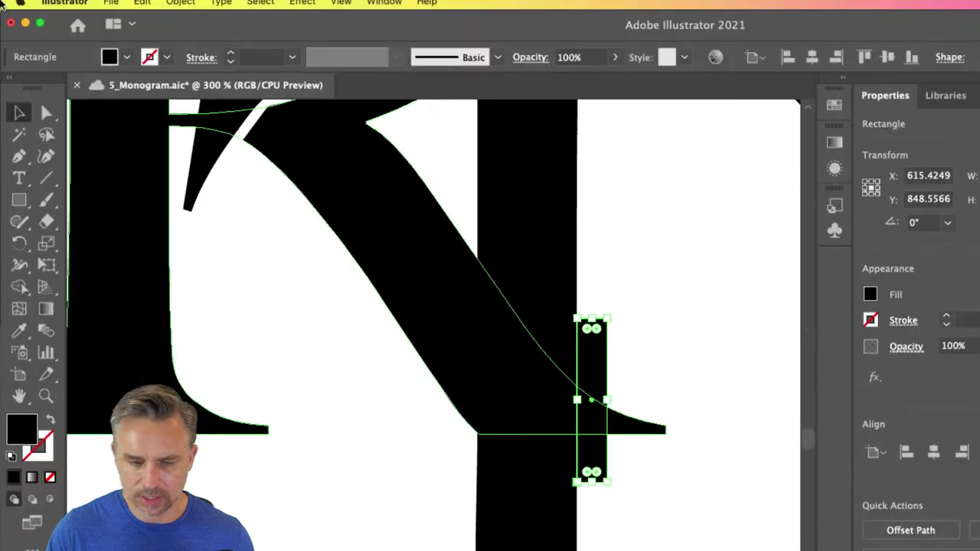
left_click(648, 346)
left_click(639, 430)
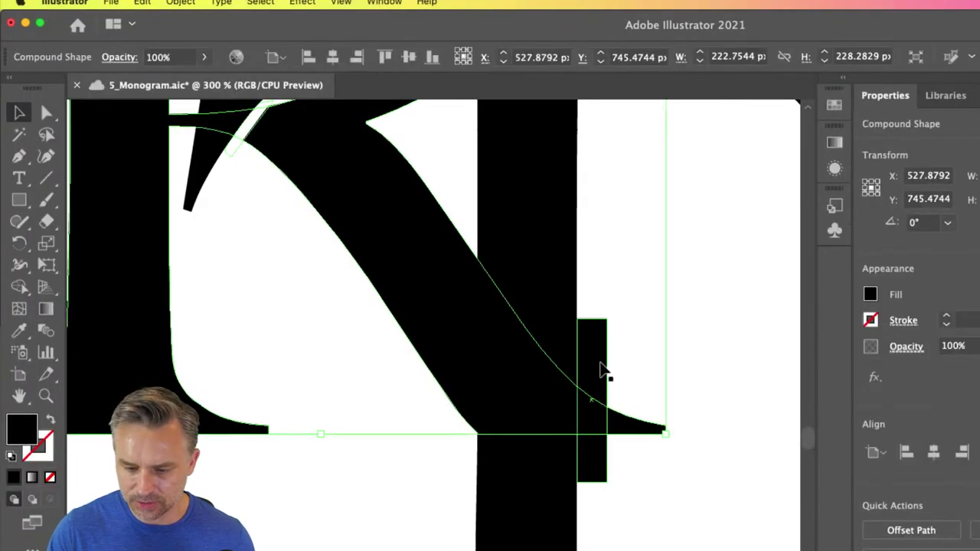
left_click(601, 368, "shift")
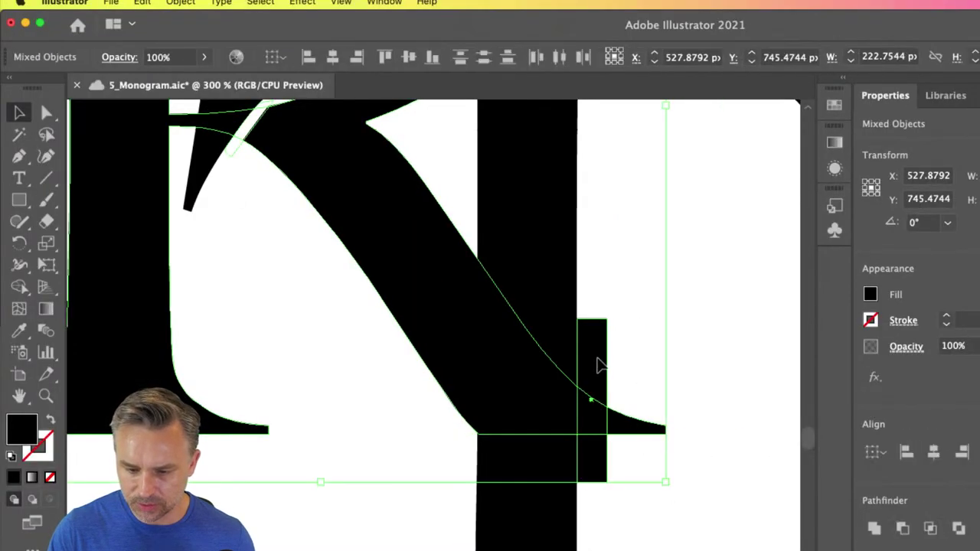
left_click(901, 529)
key("super+0")
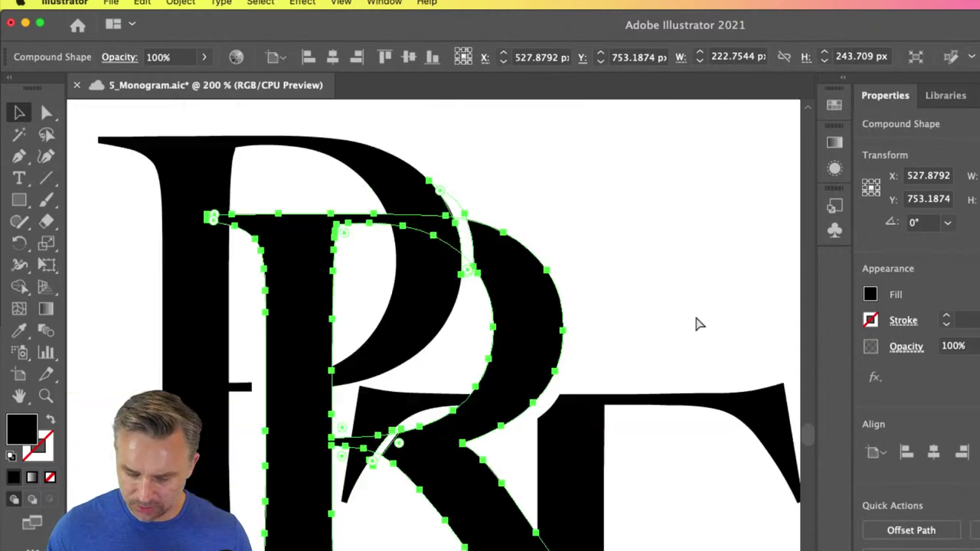
left_click(568, 270)
Step: Narrow the small rectangle where the R's leg meets the T's stem to about 4.5 px wide
scroll(429, 223, "down", 5)
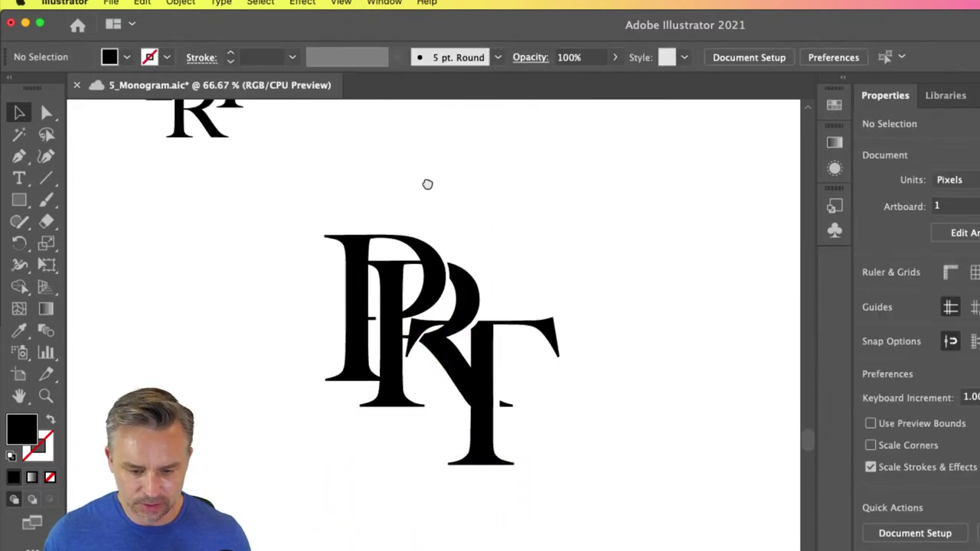
key("super+equal")
key("super+equal")
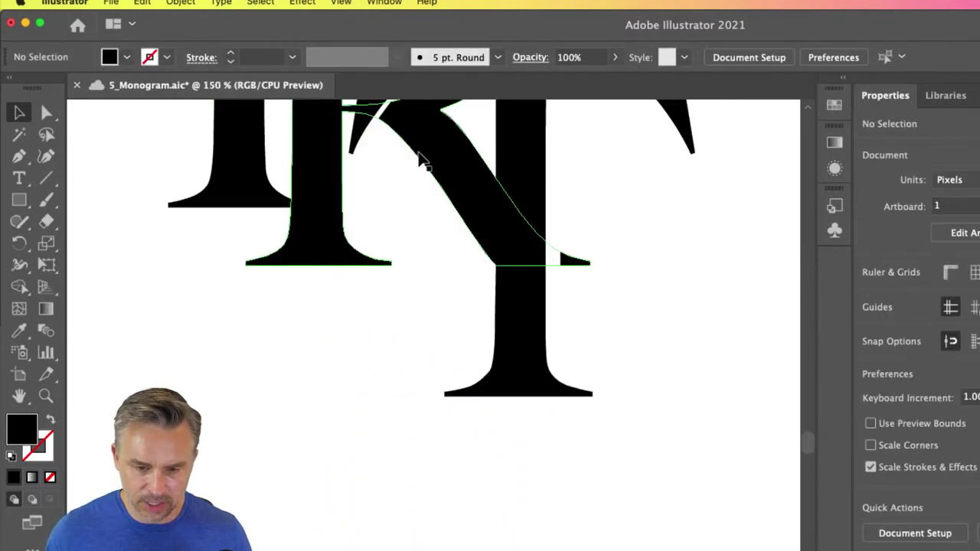
left_click_drag(416, 149, 434, 355)
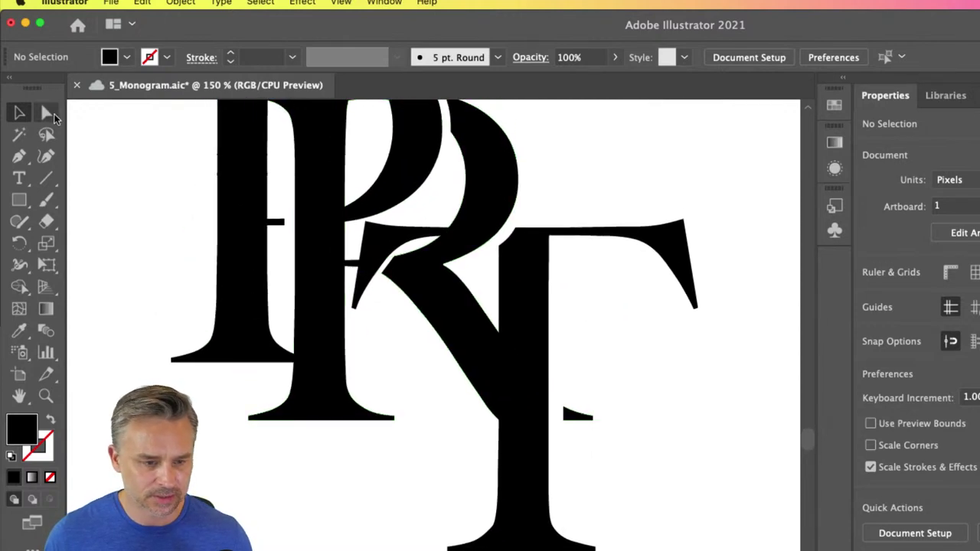
left_click(48, 112)
left_click(558, 416)
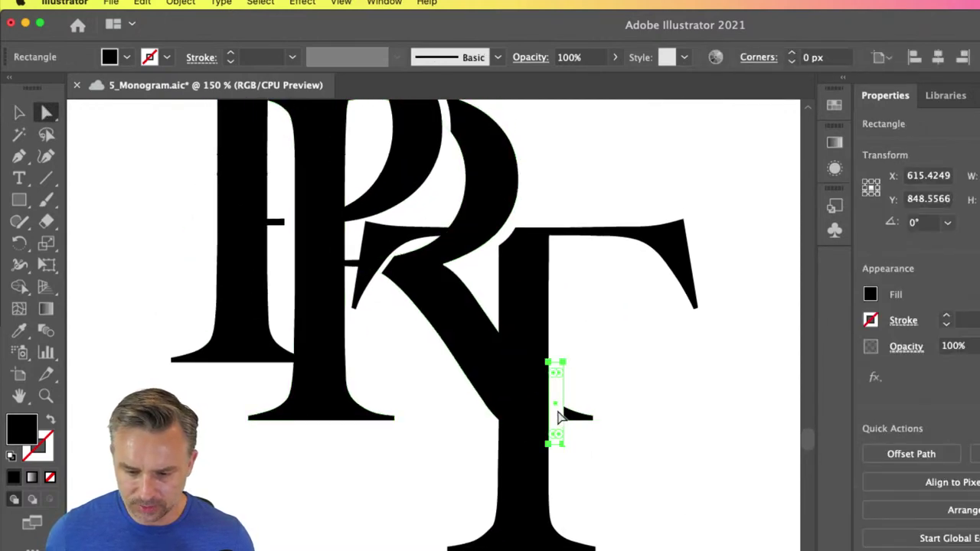
left_click(563, 371)
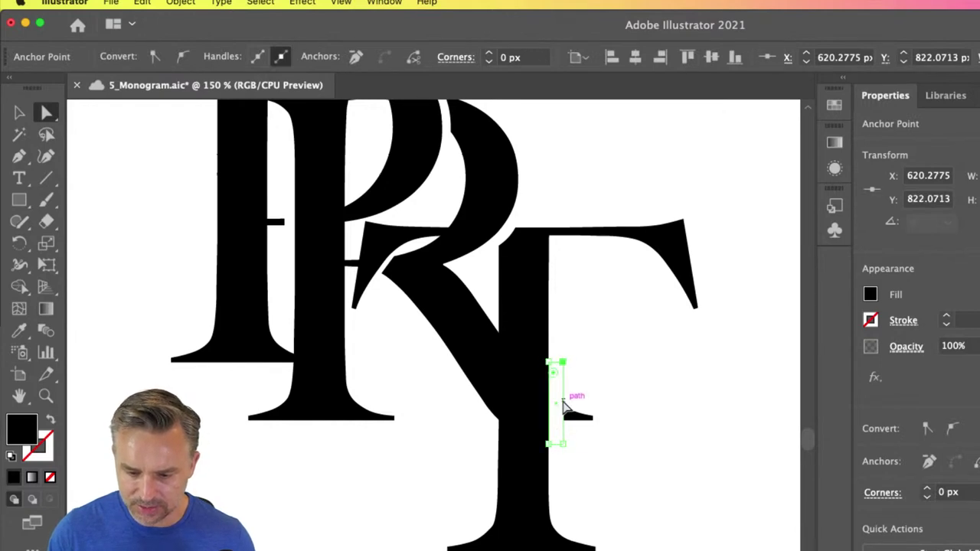
left_click(570, 400)
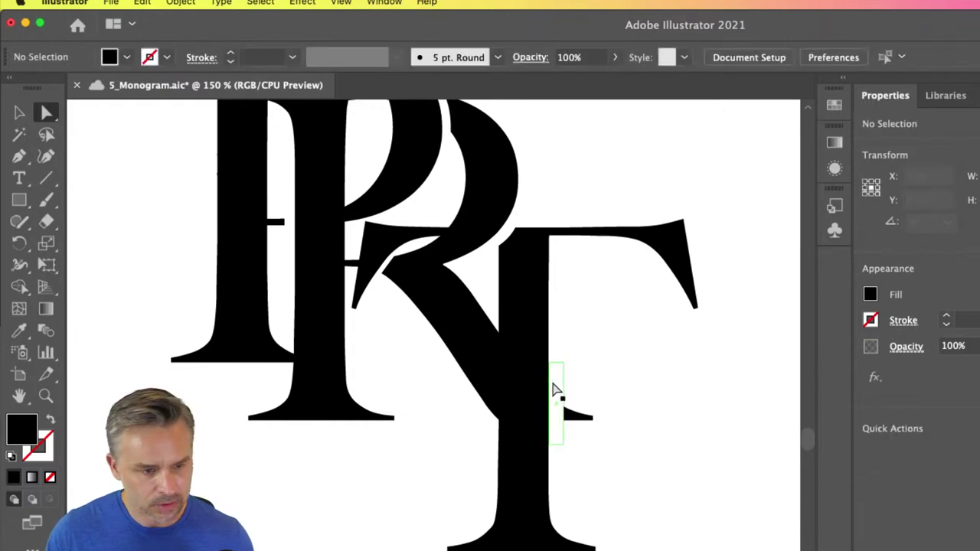
left_click(555, 392)
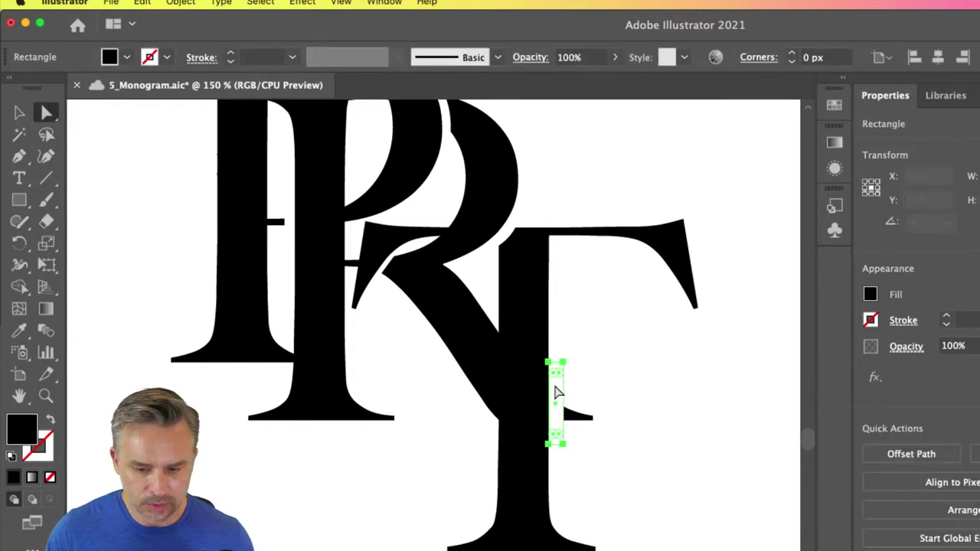
left_click(19, 112)
left_click_drag(545, 403, 562, 405)
left_click(370, 490)
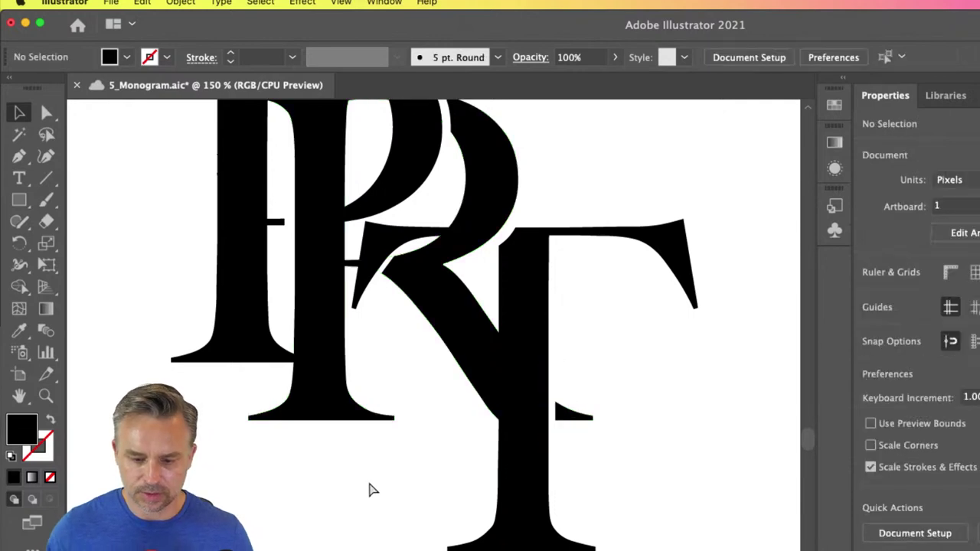
key("super+minus")
key("super+minus")
key("super+minus")
Step: Pan and scroll the view until the small staggered PRT and the large interlocked monogram both show
left_click_drag(429, 451, 486, 365)
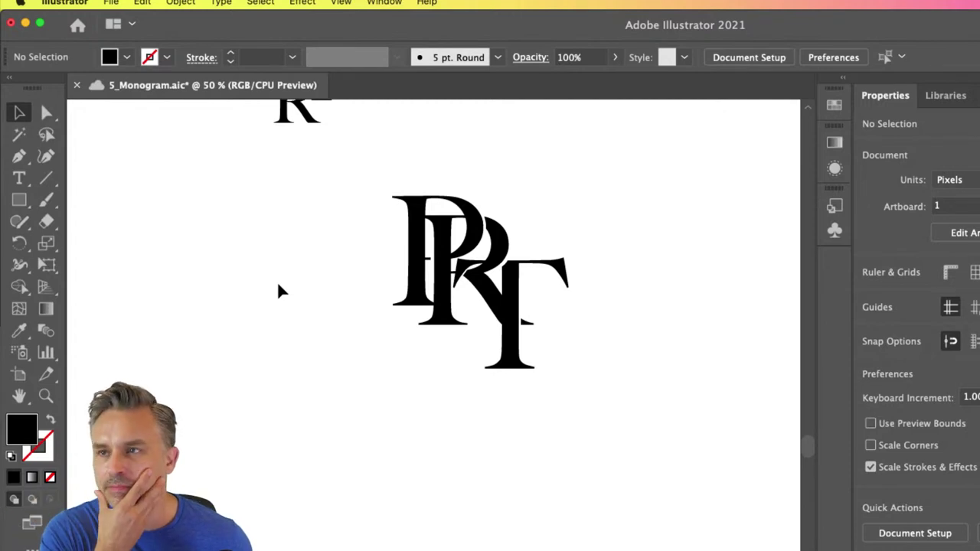
scroll(301, 239, "up", 2)
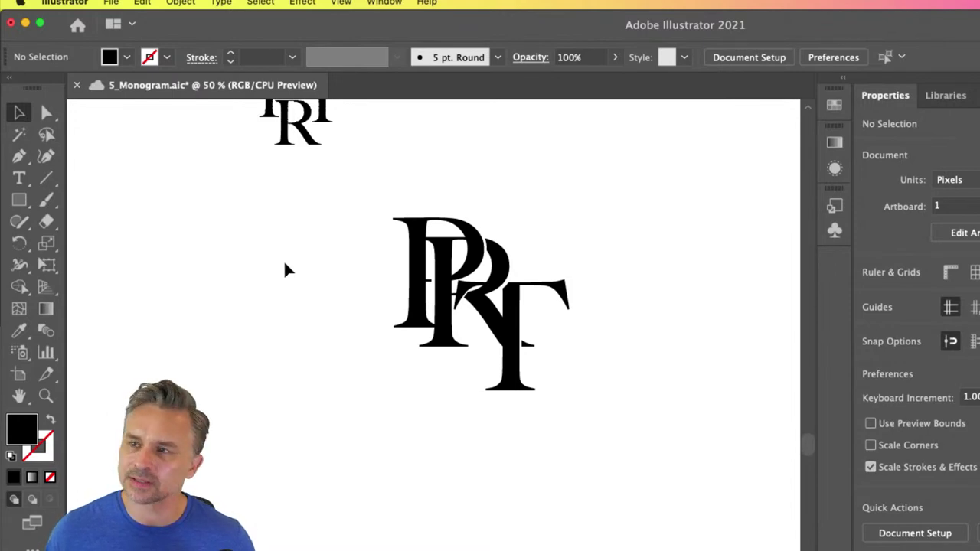
left_click_drag(296, 187, 404, 354)
scroll(359, 314, "down", 3)
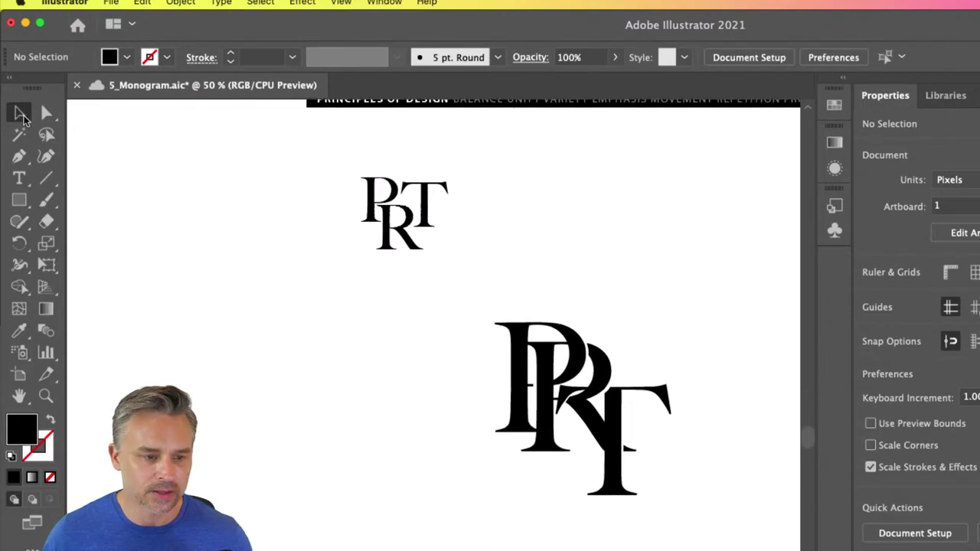
Step: Convert the small PRT text to outlines, ungroup the letters, and select only the P
left_click_drag(315, 174, 360, 356)
right_click(303, 291)
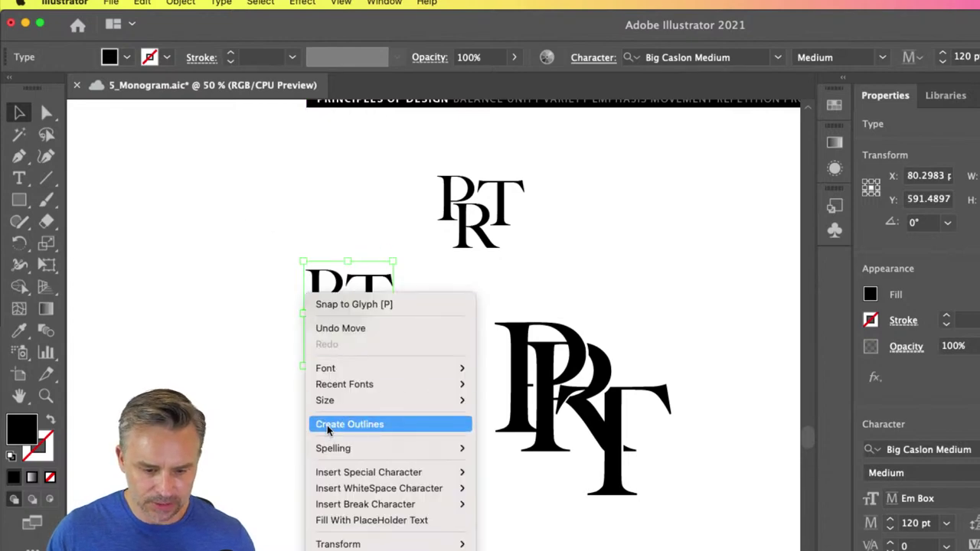
left_click(337, 423)
key("super+equal")
key("super+equal")
key("super+equal")
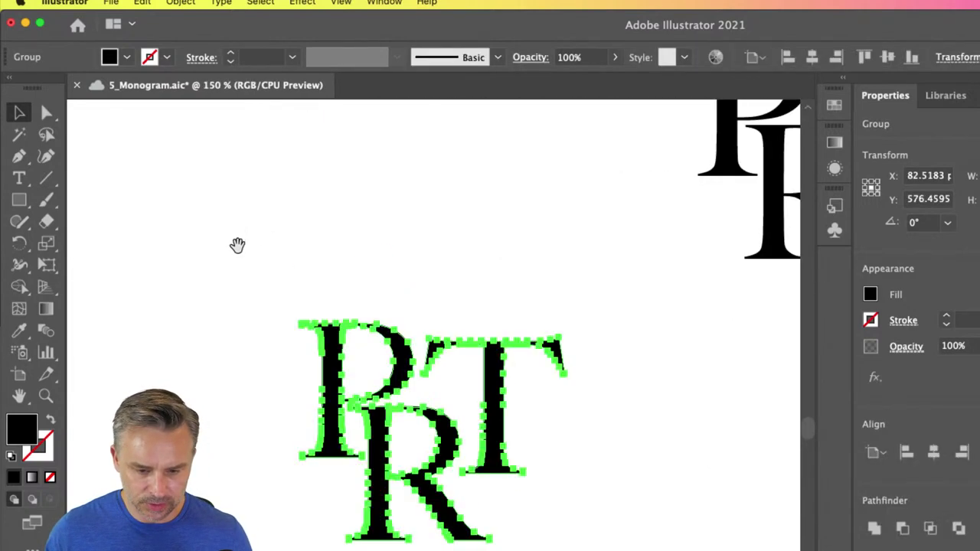
key("super+shift+a")
left_click(365, 269)
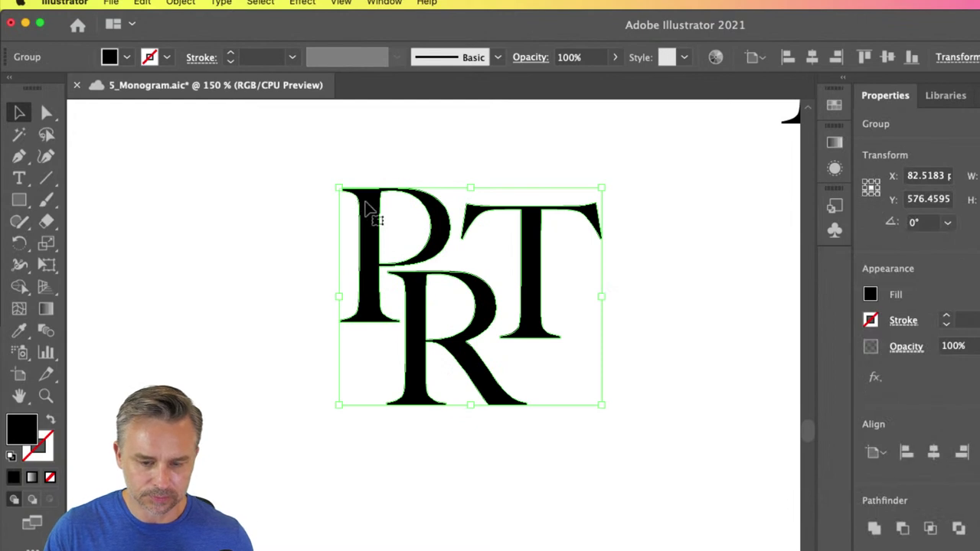
right_click(366, 203)
left_click(398, 335)
key("super+shift+a")
left_click(372, 211)
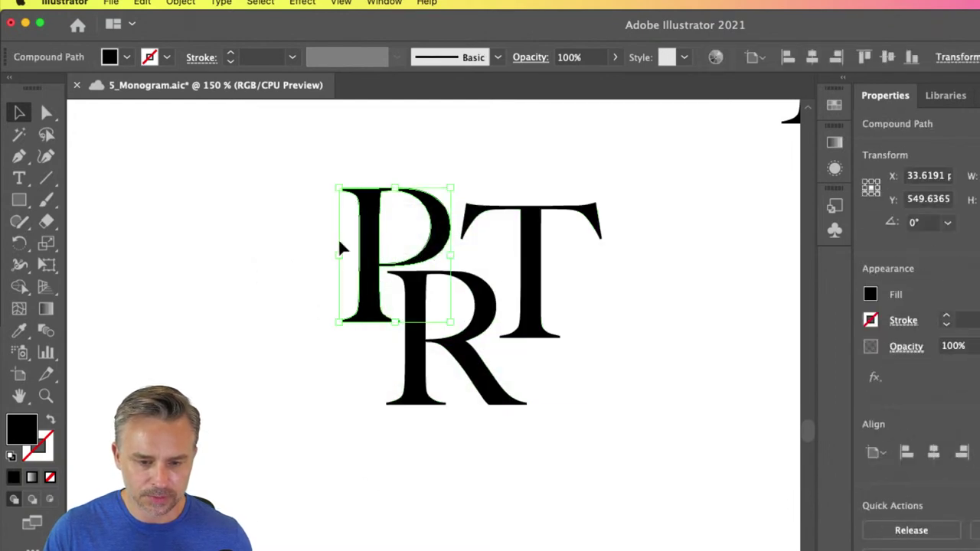
Step: Reflect the P across a vertical axis and move it down beside the R
left_click(20, 243)
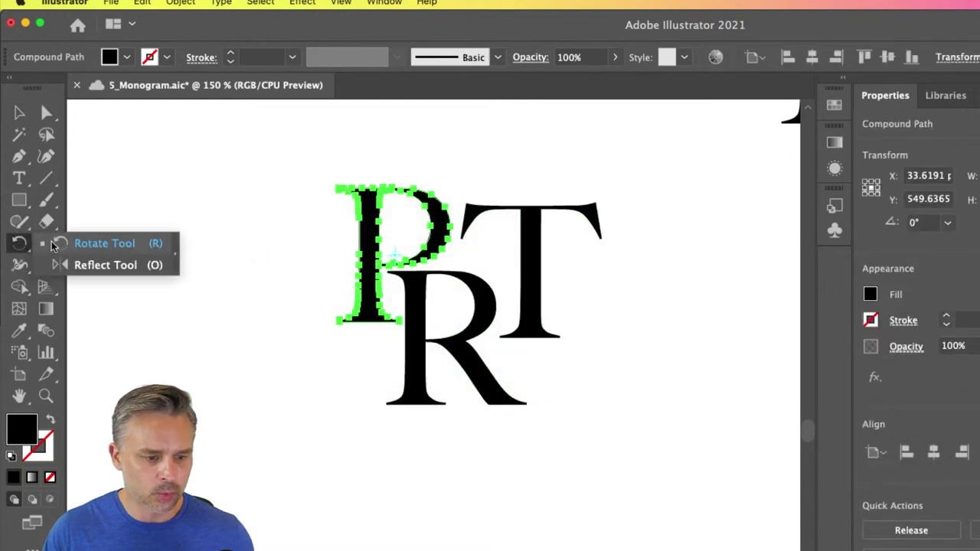
left_click(70, 265)
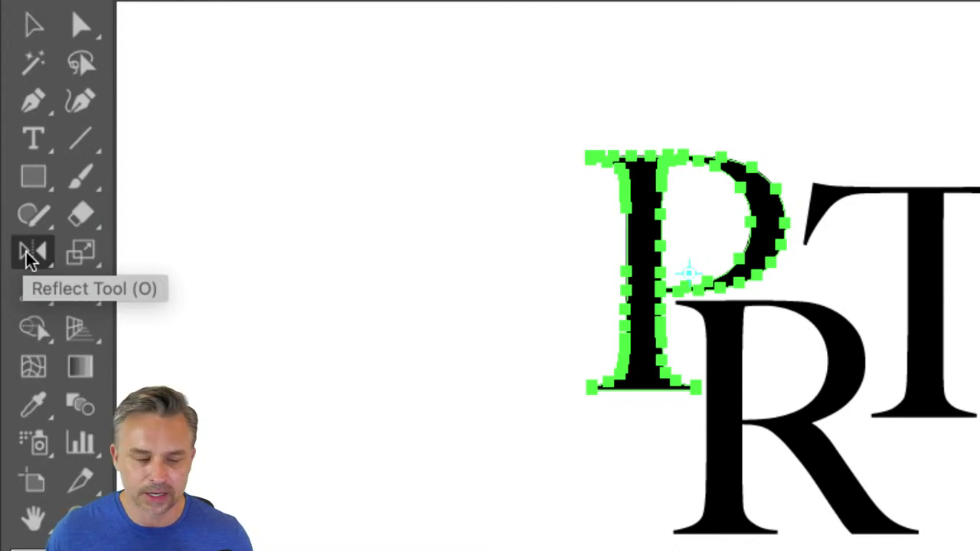
double_click(31, 258)
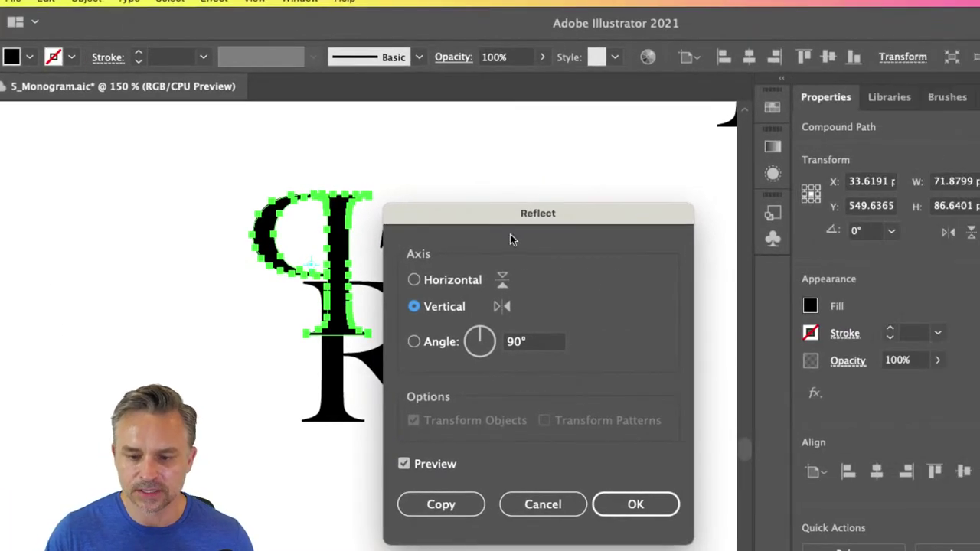
left_click_drag(504, 216, 562, 131)
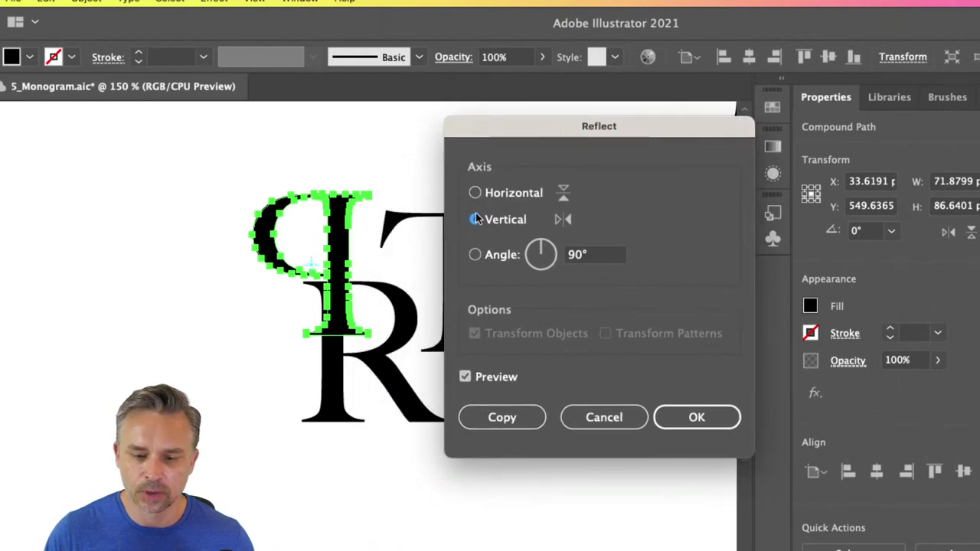
left_click(672, 415)
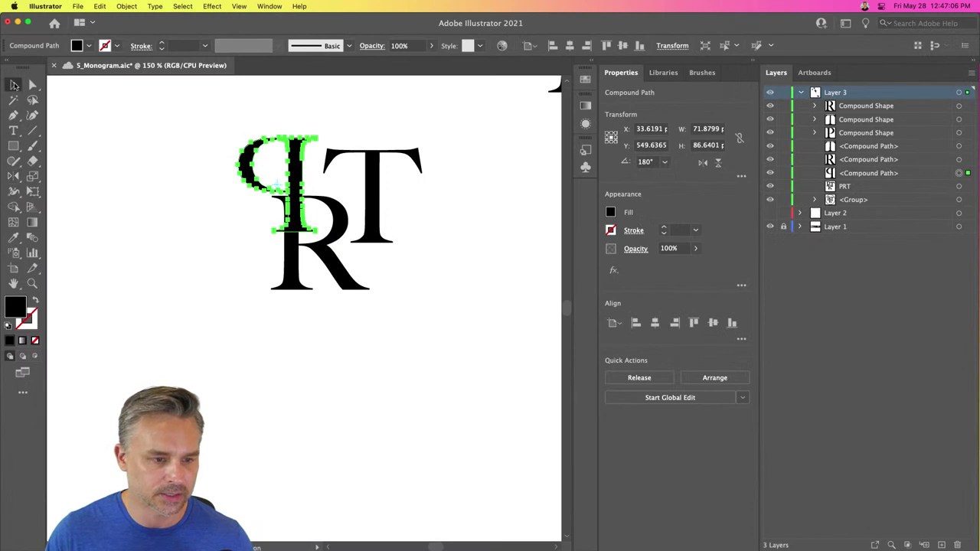
left_click(14, 85)
left_click_drag(237, 160, 241, 227)
Step: Drag the small T down over the mirrored P and R so its stem drops through them
left_click(206, 179)
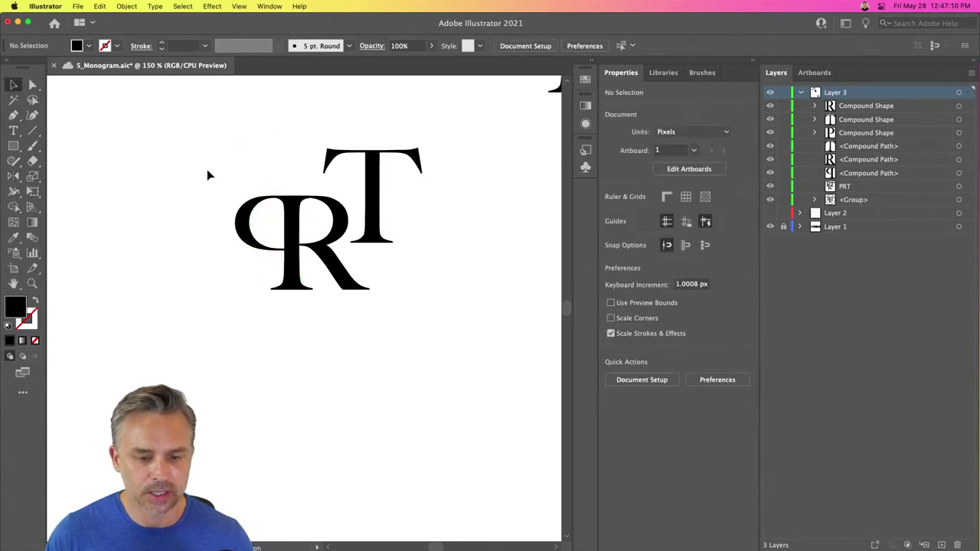
left_click_drag(372, 168, 342, 219)
left_click(269, 141)
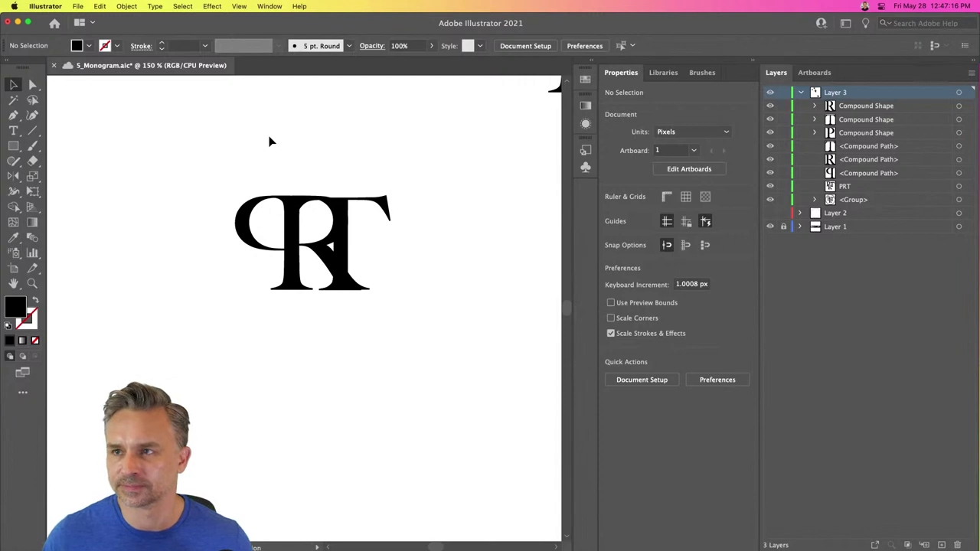
left_click_drag(339, 260, 291, 242)
left_click(193, 166)
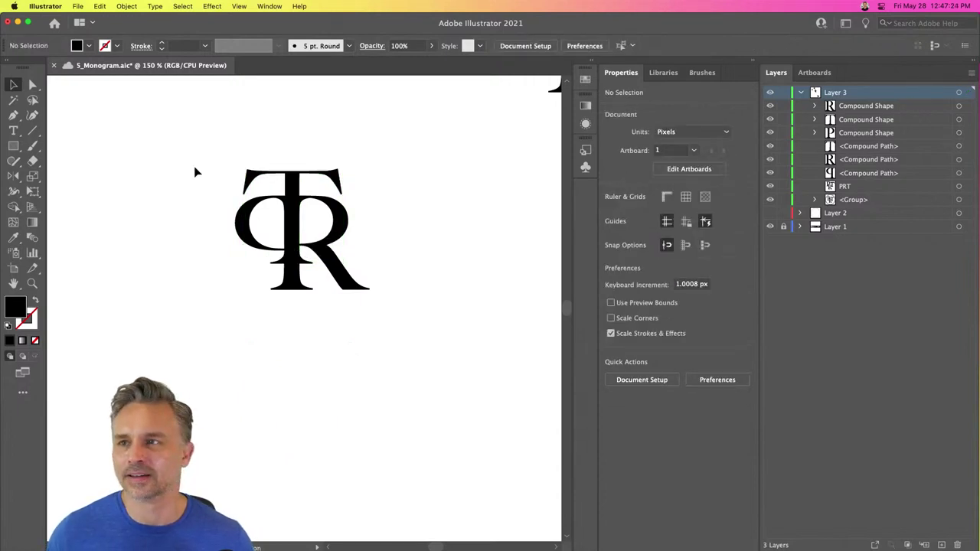
left_click_drag(204, 157, 448, 354)
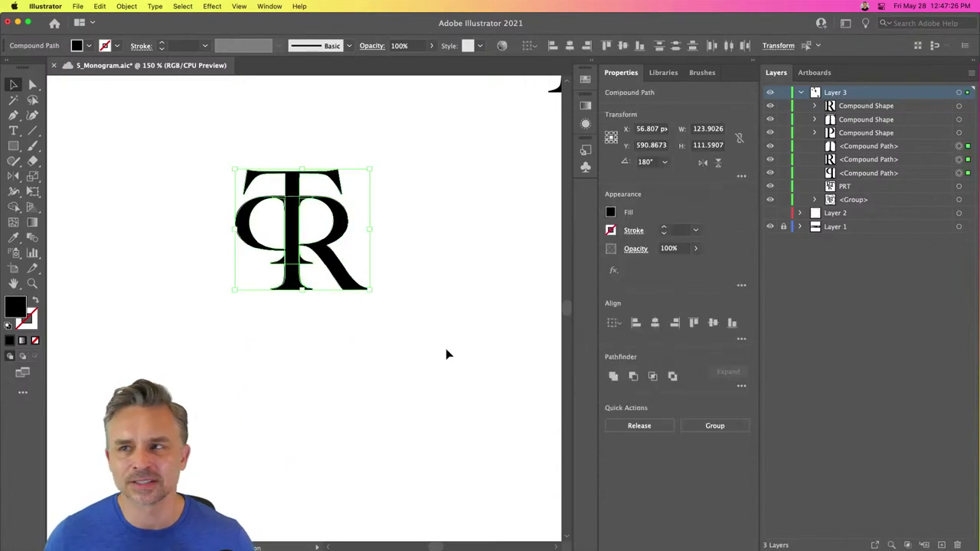
left_click(358, 368)
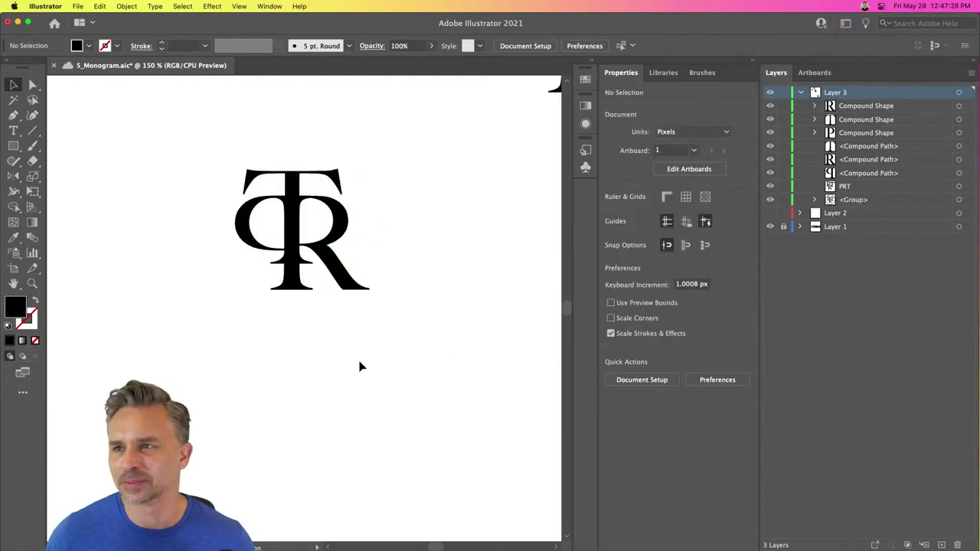
key("super+minus")
key("super+minus")
key("super+minus")
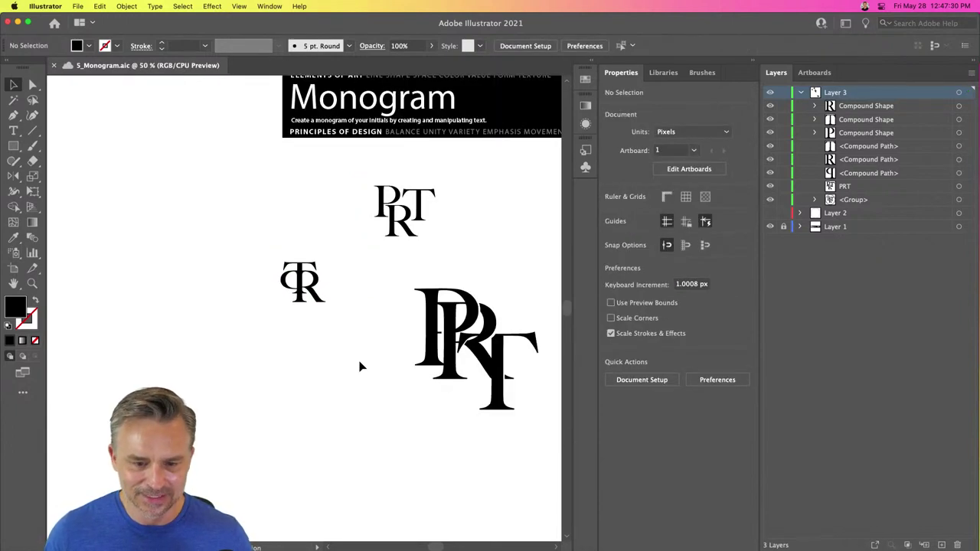
Step: Option-drag a copy of the small PRT text about 822 px below the original and zoom in on it
left_click_drag(352, 177, 431, 256)
scroll(379, 265, "down", 4)
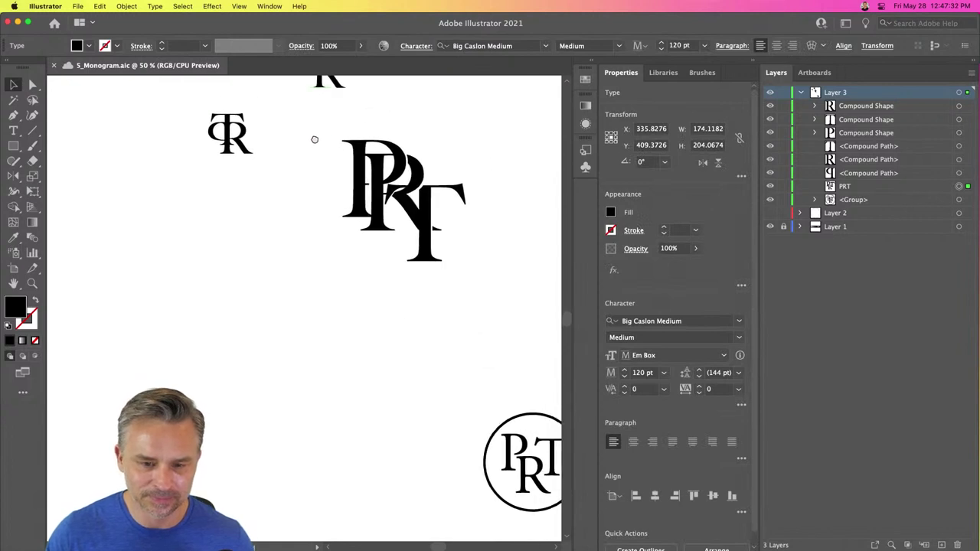
left_click_drag(316, 112, 298, 392)
scroll(298, 393, "down", 2)
key("super+plus")
key("super+plus")
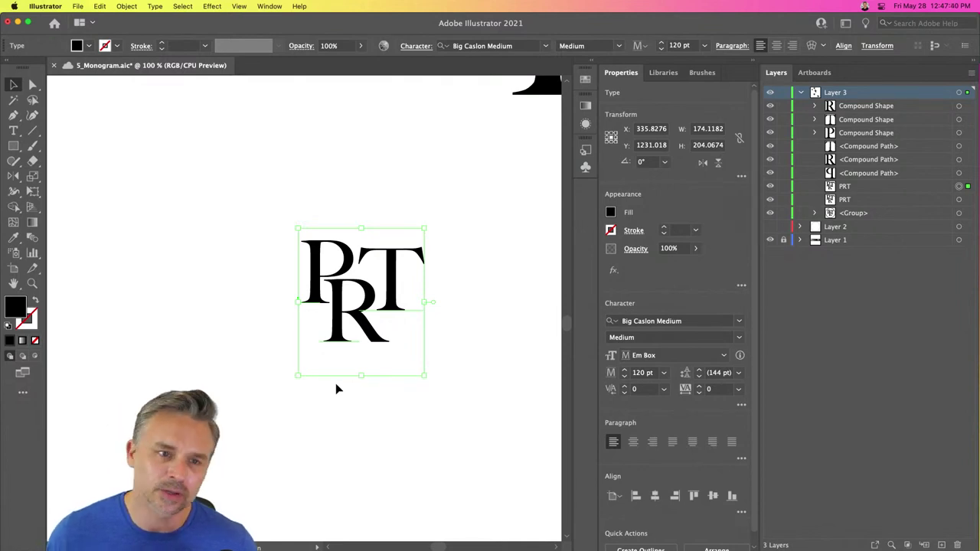
left_click(223, 283)
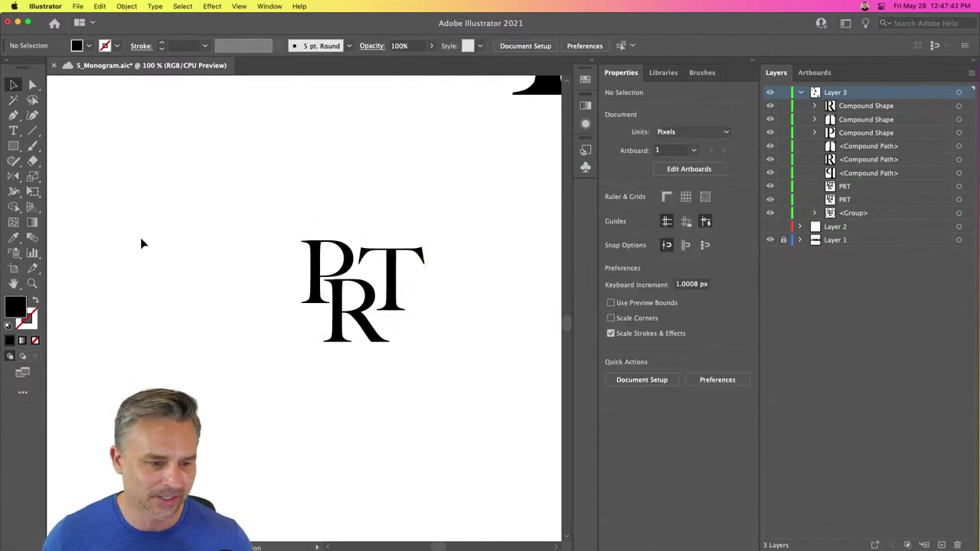
Step: Draw a curved left half-shield path with the Pen tool down the left side of the copied PRT
left_click(14, 117)
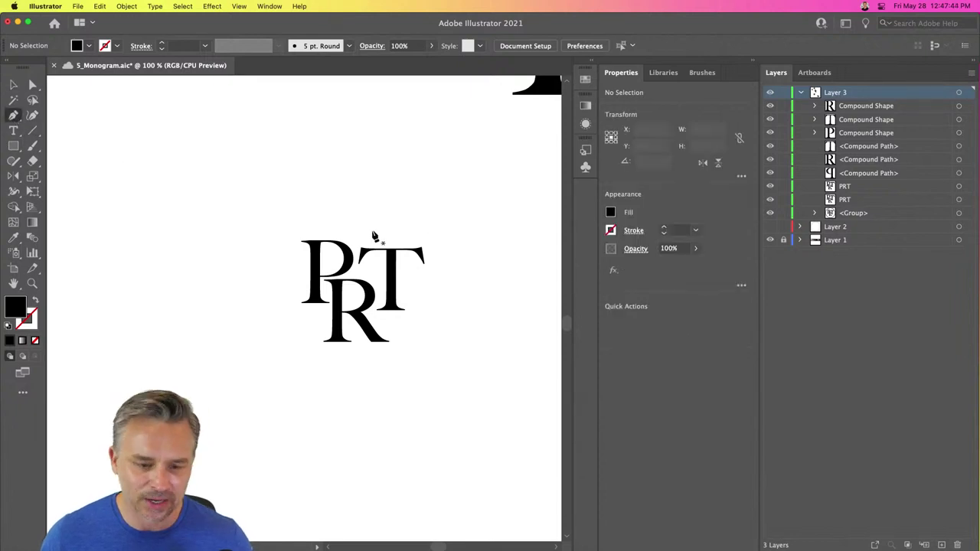
left_click(355, 213)
left_click(287, 208)
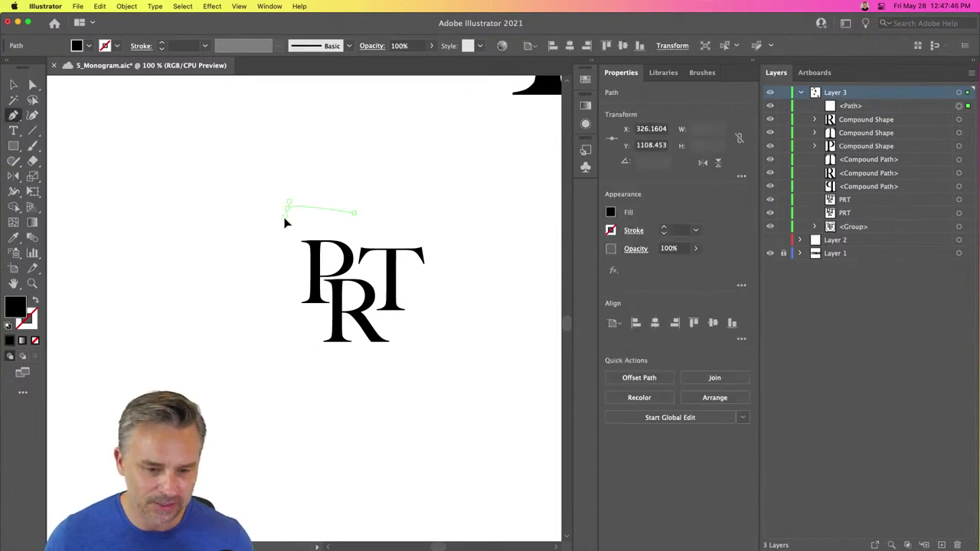
left_click_drag(272, 232, 289, 332)
mouse_move(353, 213)
left_mouse_down()
mouse_move(343, 222)
mouse_move(334, 201)
mouse_move(356, 205)
left_mouse_up()
key("BackSpace")
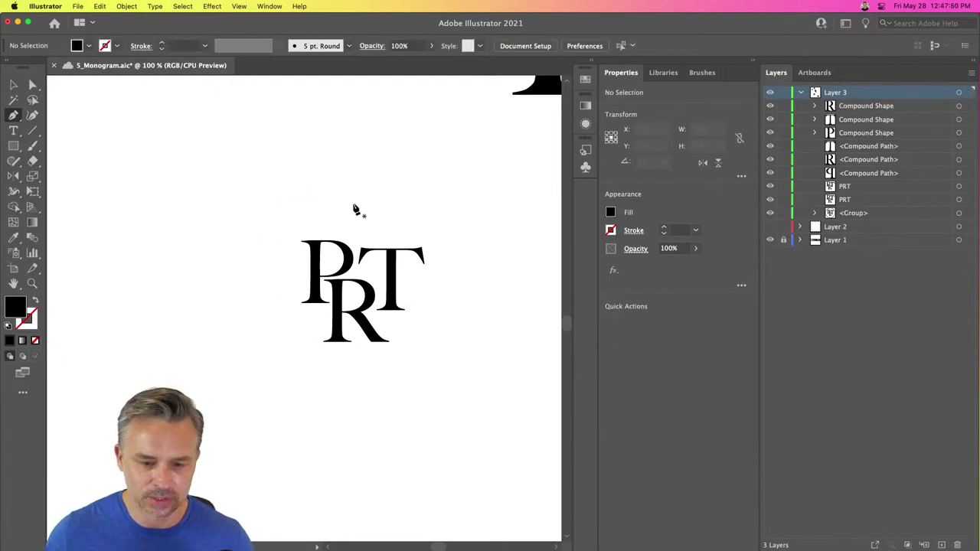
left_click(354, 203)
left_click_drag(283, 234, 356, 428)
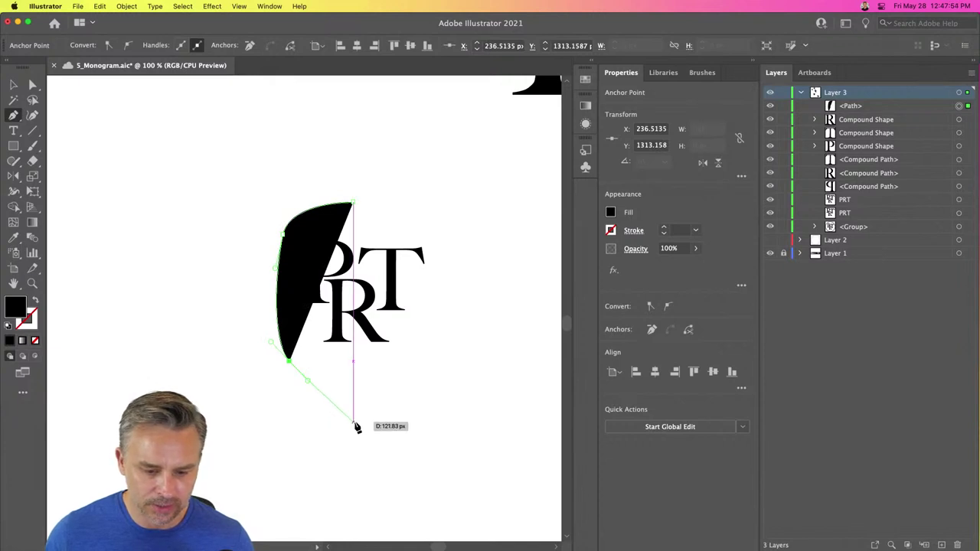
left_click(354, 422)
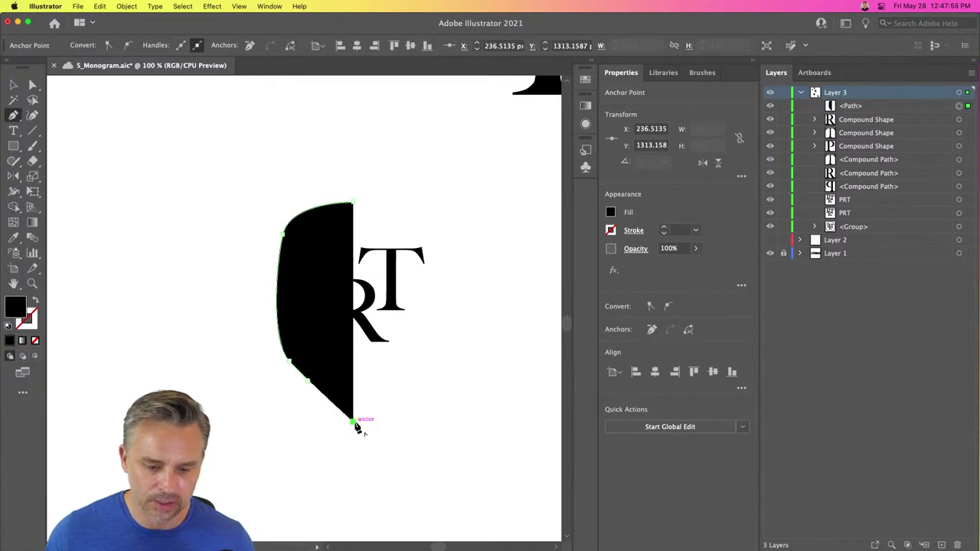
Step: Make the curve stroke-only, raise its stroke to 7 pt, and shorten its bottom end
left_click(37, 300)
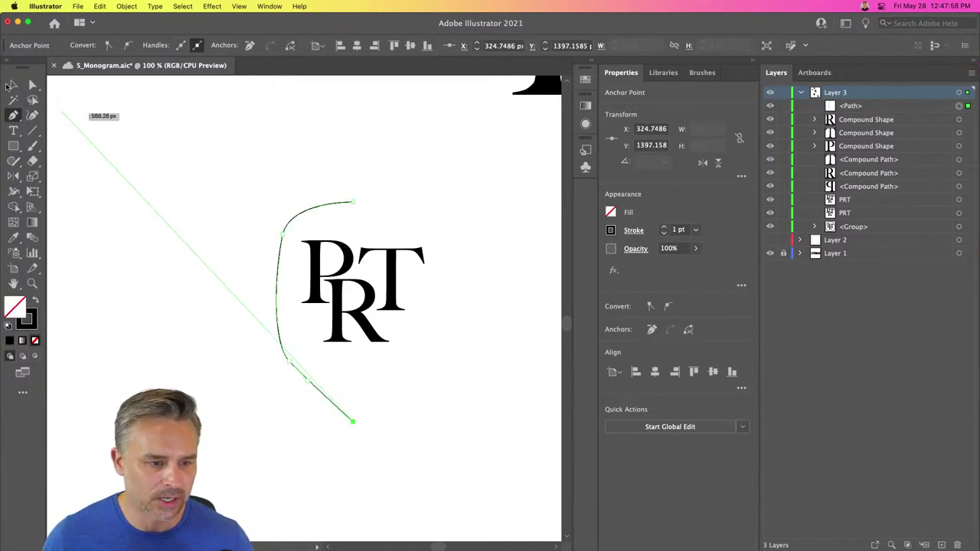
left_click(14, 84)
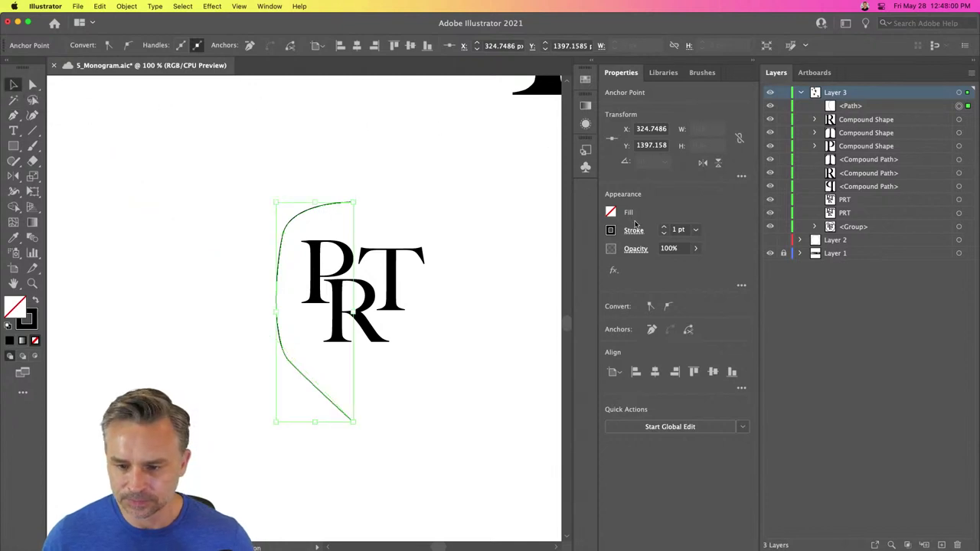
left_click(665, 227)
left_click(665, 227)
left_click(665, 227)
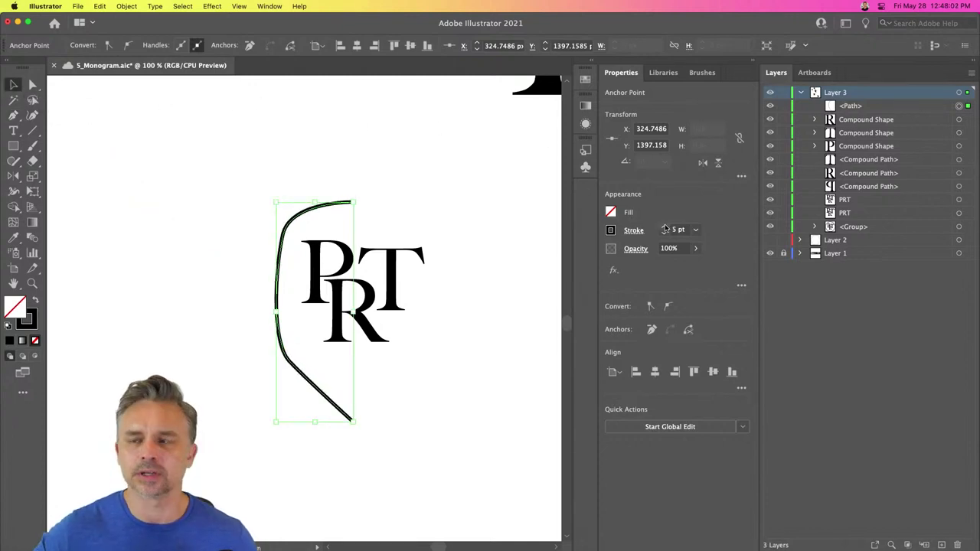
left_click(666, 227)
left_click(665, 228)
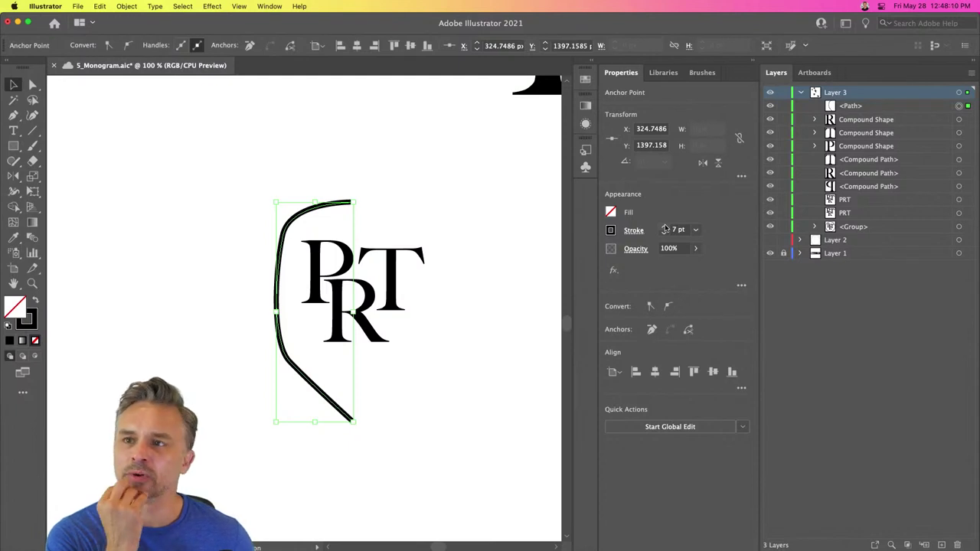
left_click_drag(318, 423, 317, 395)
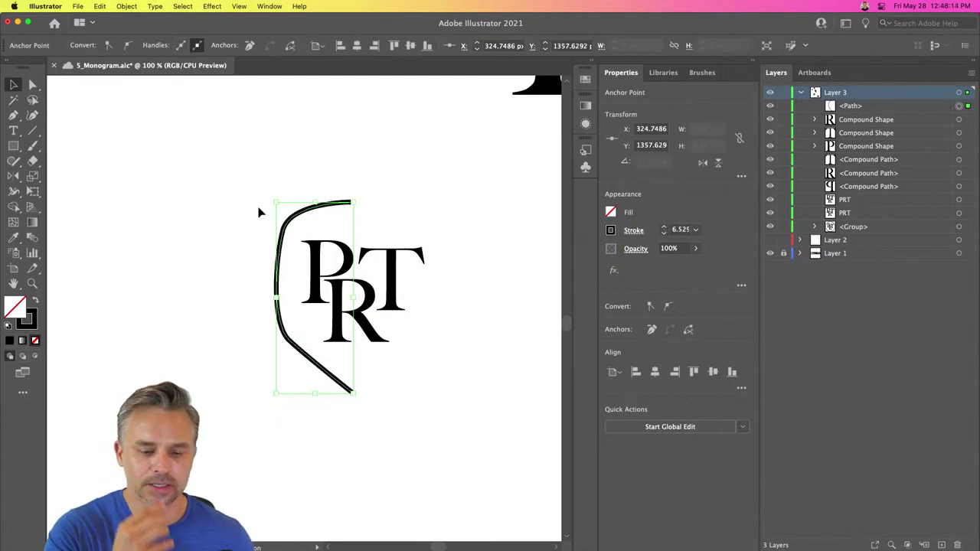
Step: Use Edit > Paste in Place to paste a copy in the same spot
key("super")
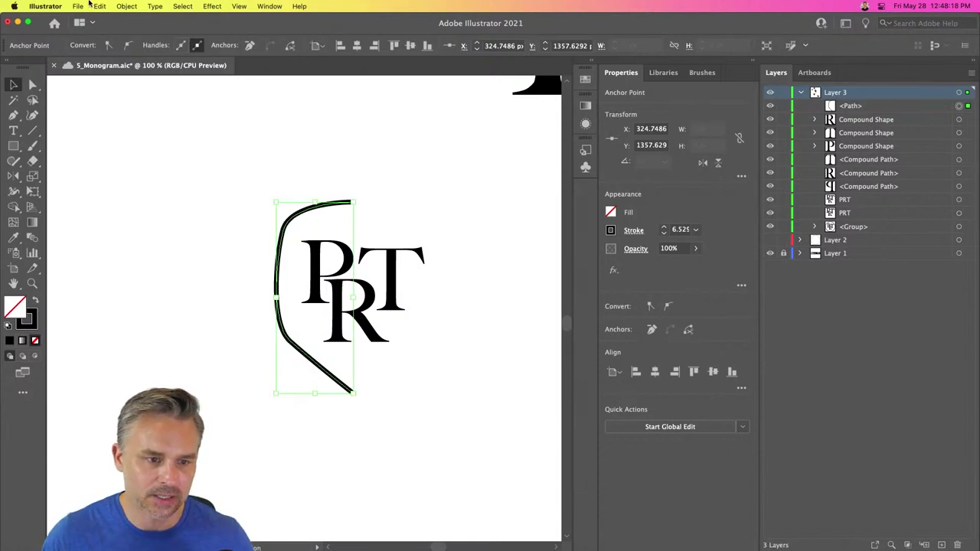
left_click(100, 6)
left_click(115, 105)
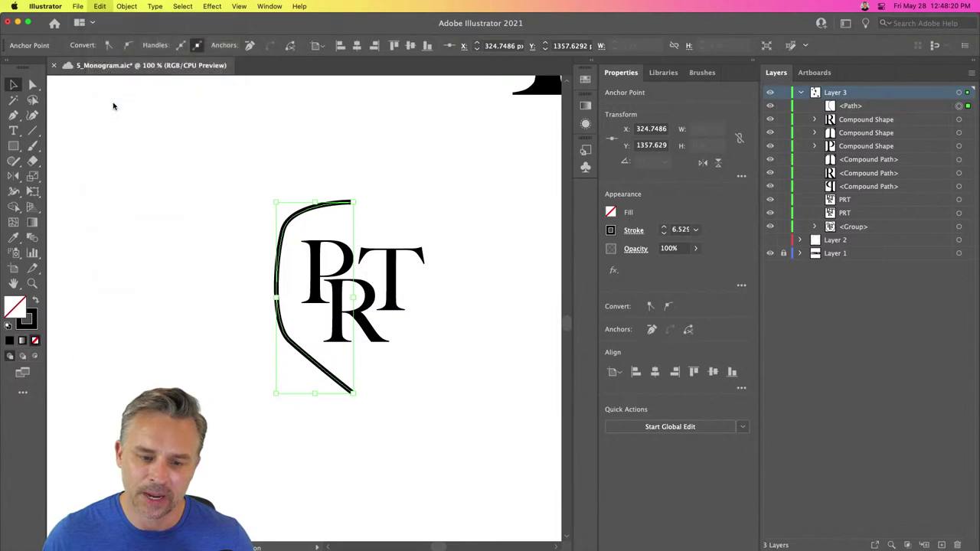
Step: Delete the stray pasted piece, then paste a vertically mirrored copy of the curve and move it right
key("Delete")
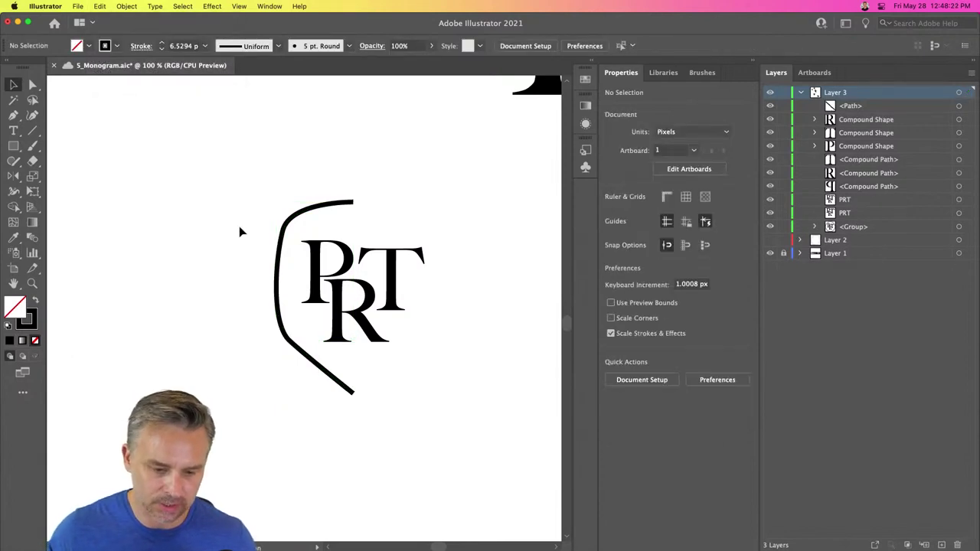
left_click(281, 266)
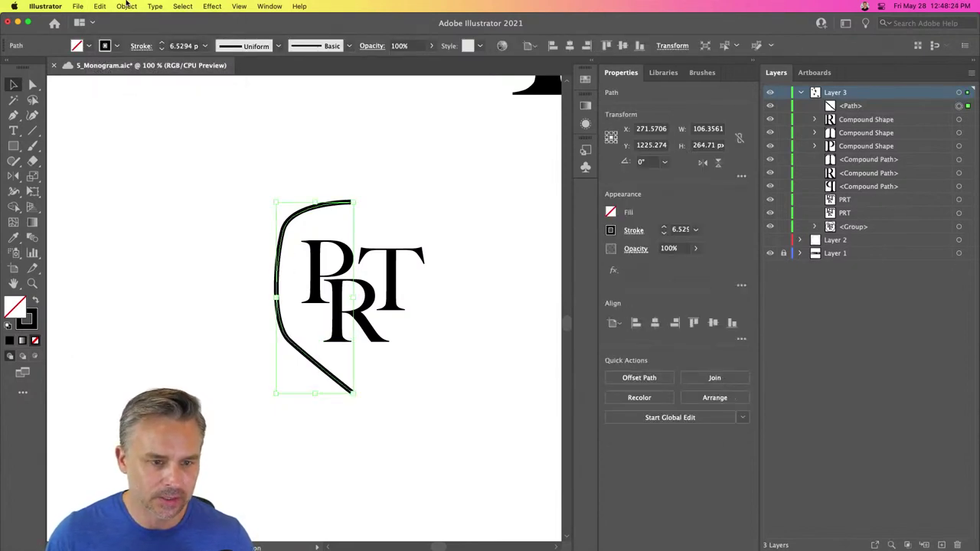
left_click(99, 6)
mouse_move(126, 6)
mouse_move(119, 44)
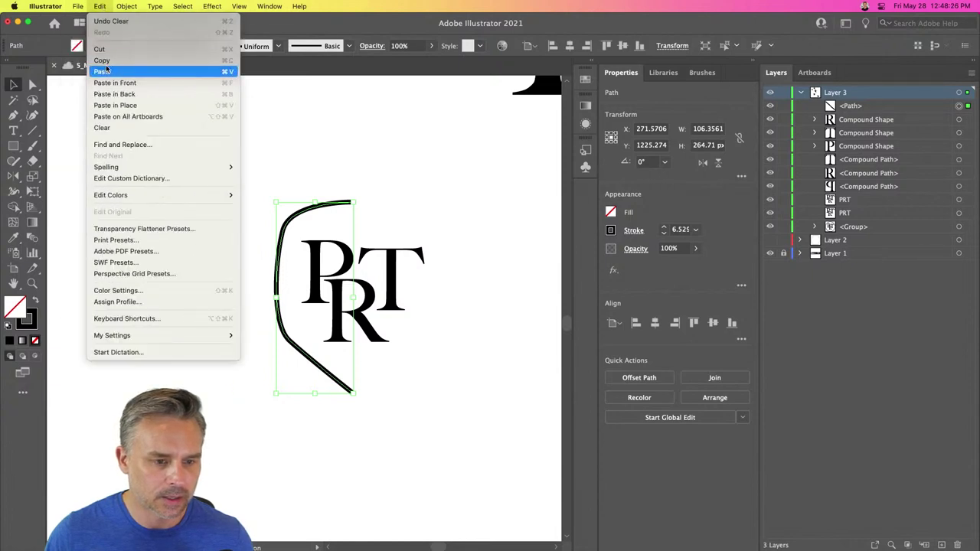
left_click(116, 106)
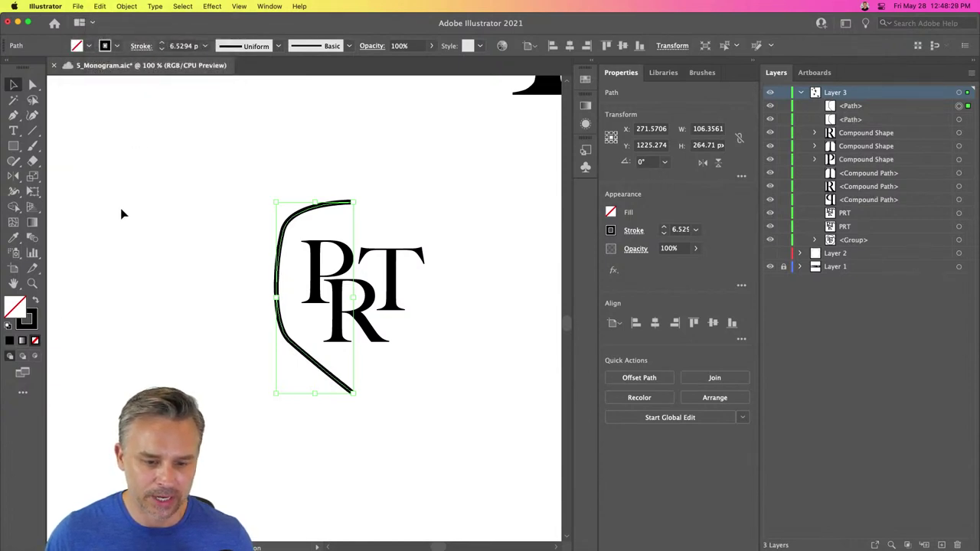
double_click(13, 176)
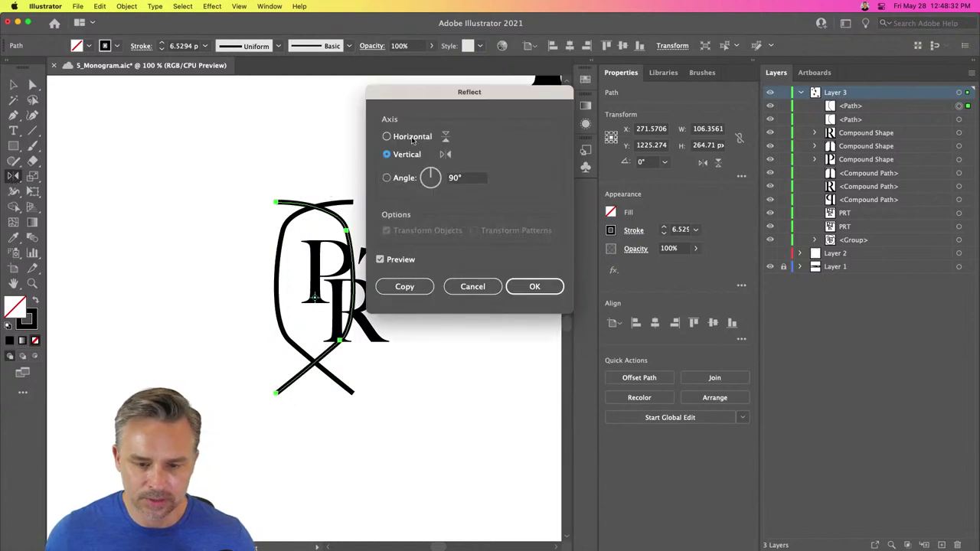
key("Return")
key("v")
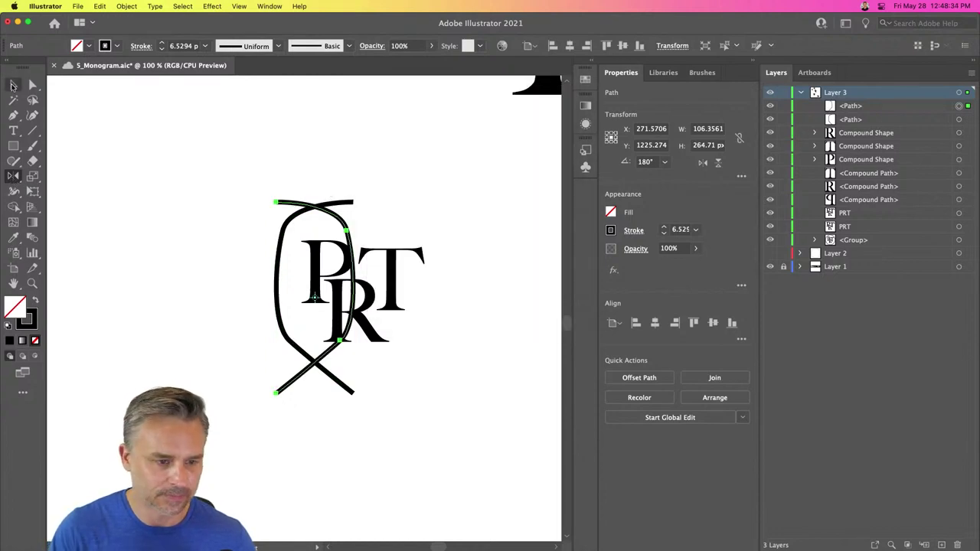
left_click_drag(331, 216, 405, 219)
Step: Join the two halves at their top anchor points with Object > Path > Join
key("a")
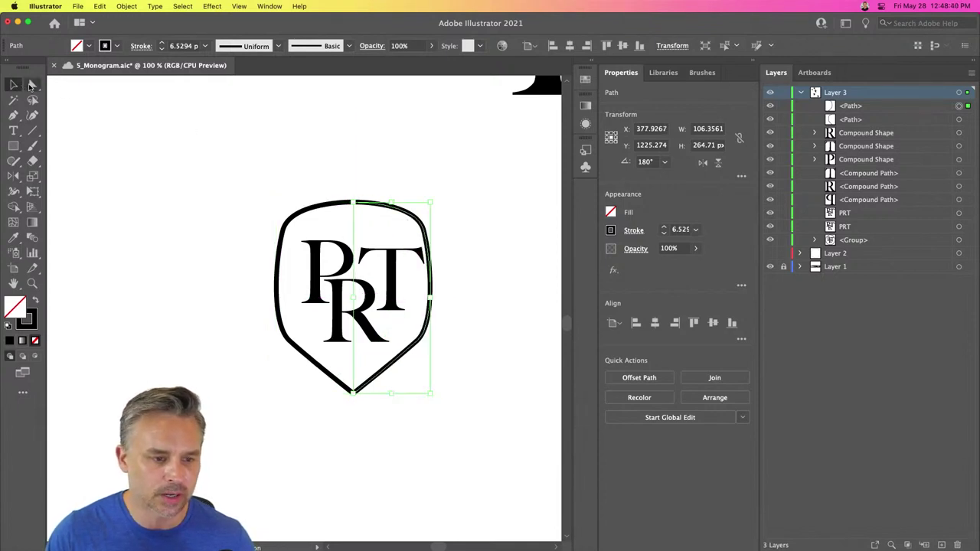
left_click(96, 100)
left_click_drag(331, 184, 373, 223)
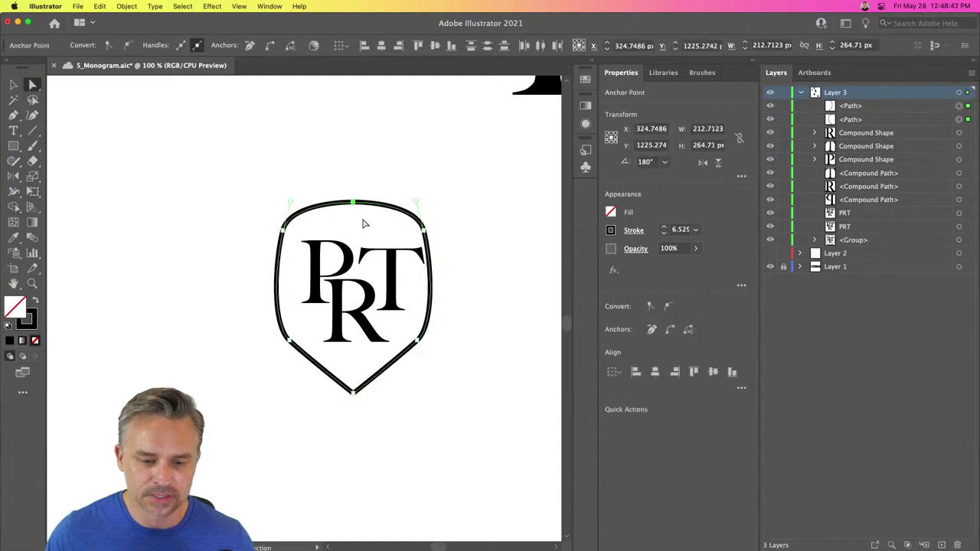
left_click(100, 6)
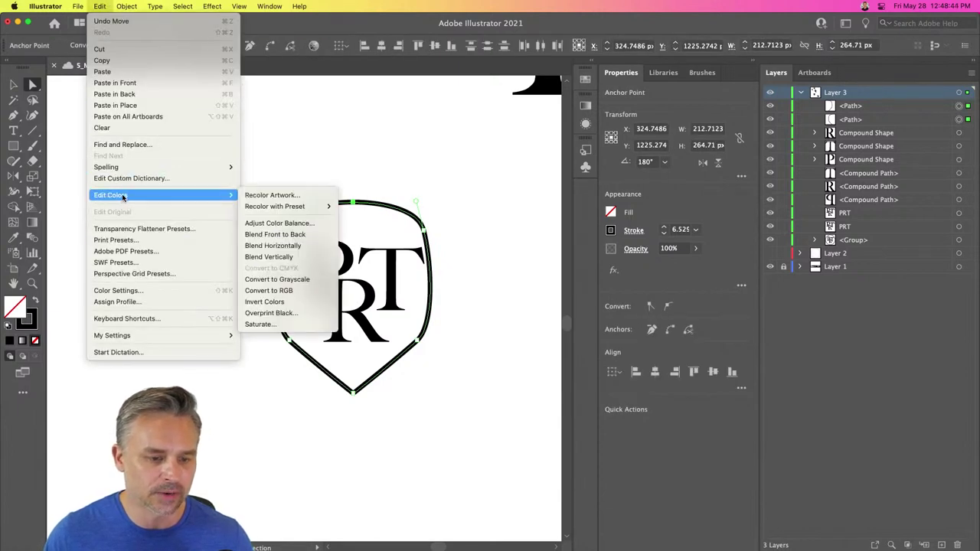
mouse_move(127, 6)
mouse_move(174, 262)
left_click(253, 263)
Step: Shorten the shield to about 243 px tall and nudge it right and up to centre on PRT
left_click(348, 390)
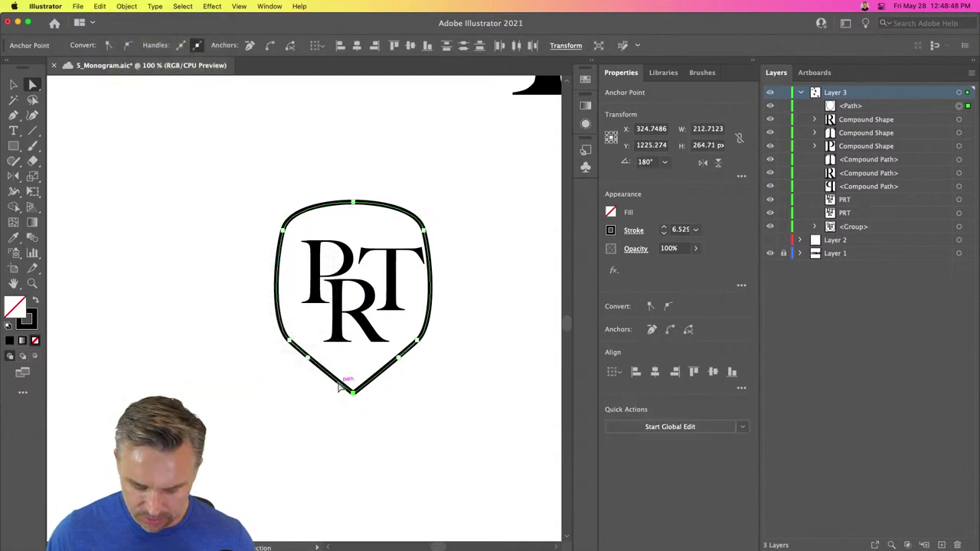
left_click(230, 290)
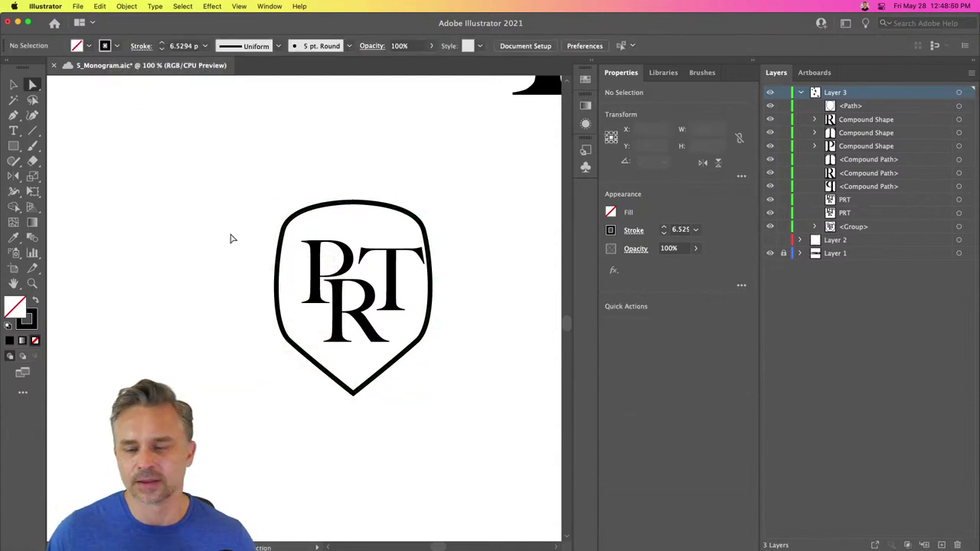
key("v")
left_click(302, 213)
left_click_drag(353, 202, 356, 220)
key("Right")
key("Right")
key("Right")
key("Right")
key("Right")
key("Right")
key("Right")
key("Right")
key("Right")
key("Right")
key("Right")
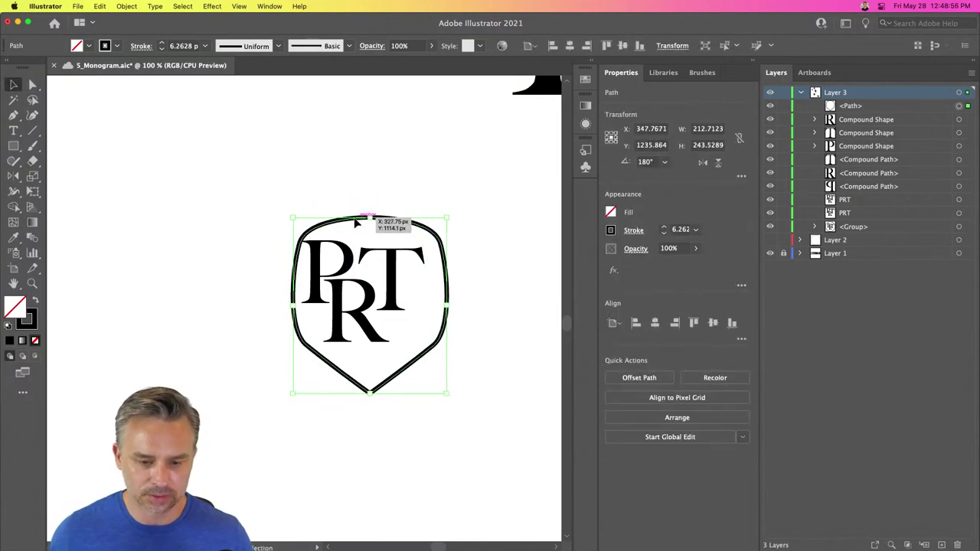
key("Up")
key("Up")
key("Up")
key("Up")
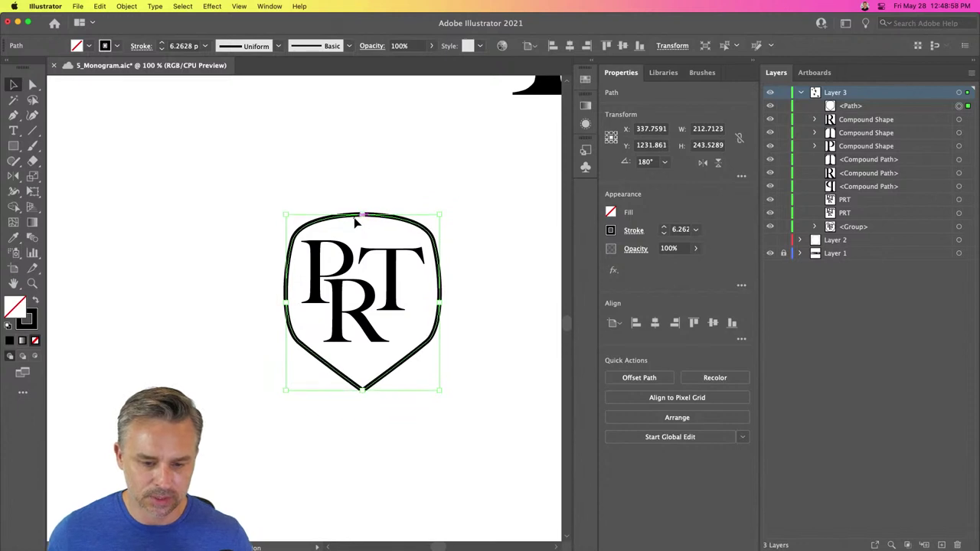
left_click(272, 173)
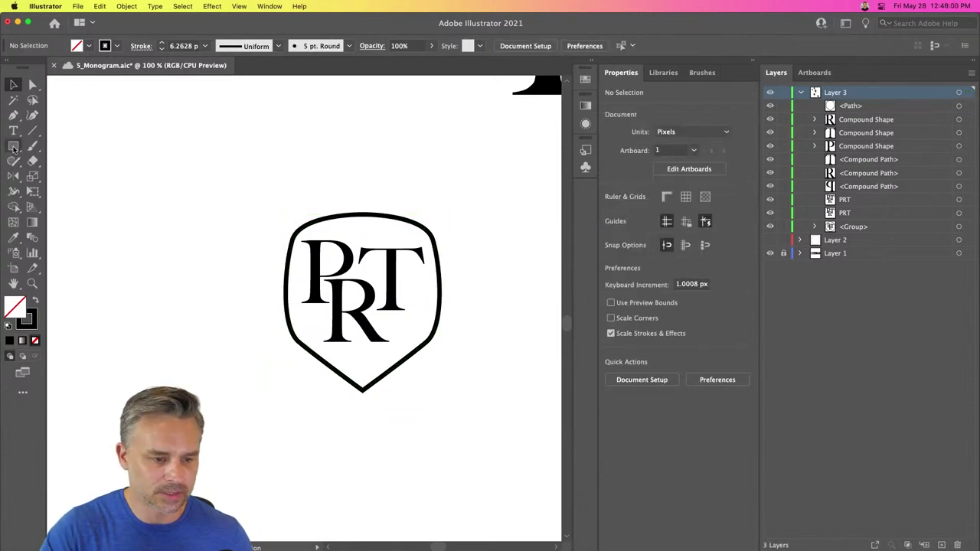
Step: Move the finished shield aside to the lower left of the canvas
left_click_drag(308, 222, 107, 332)
left_click(320, 197)
left_click_drag(351, 218, 148, 306)
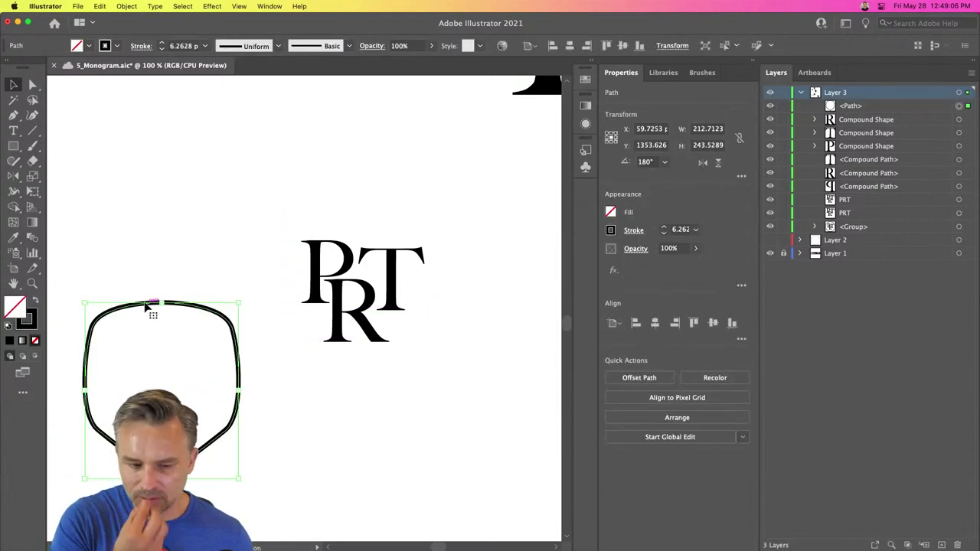
Step: Draw a new curved left half-shield with the Pen tool, from top anchor to bottom point
left_click(18, 149)
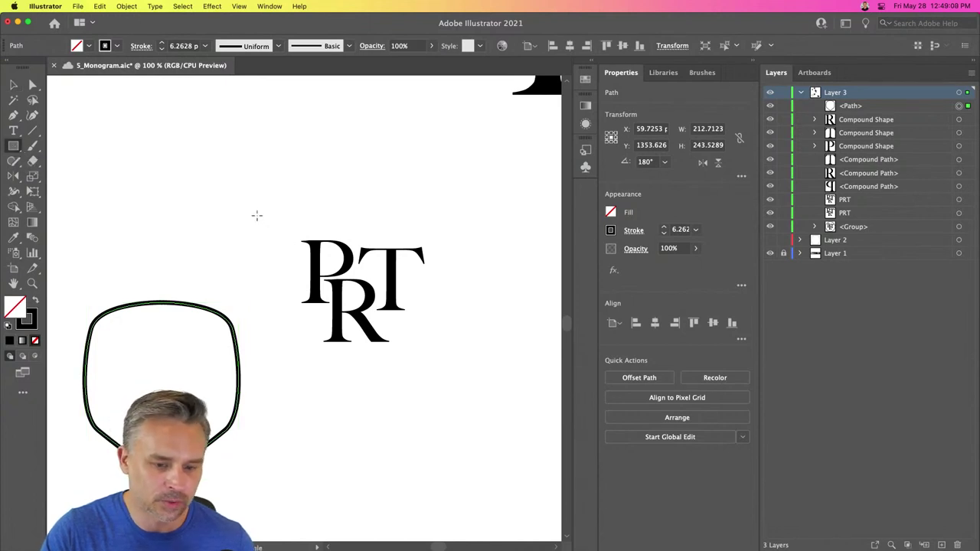
left_click(13, 115)
left_click(357, 196)
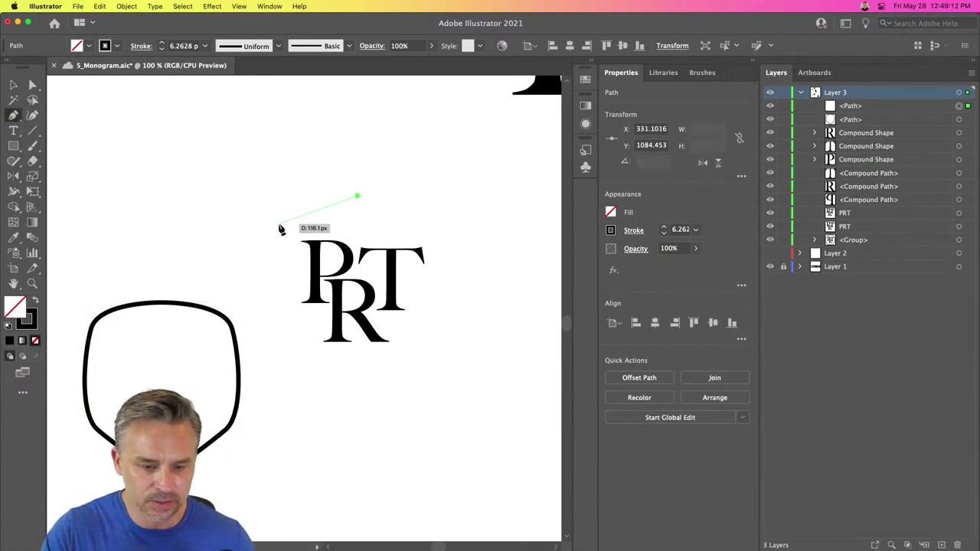
left_click_drag(277, 222, 271, 317)
left_click(273, 310)
left_click(347, 404)
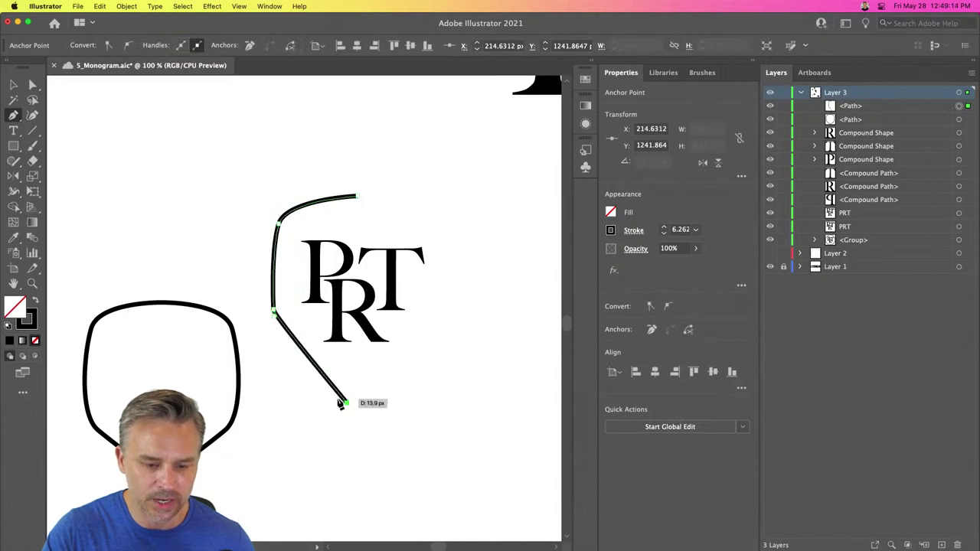
key("v")
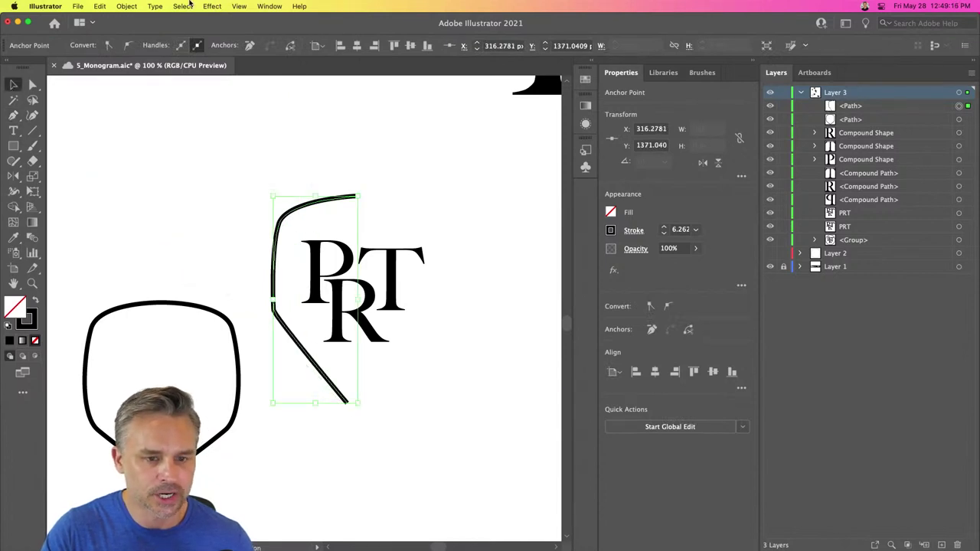
Step: Apply a Transform effect with Reflect X, 1 copy, and the right-middle reference point
left_click(212, 6)
mouse_move(243, 111)
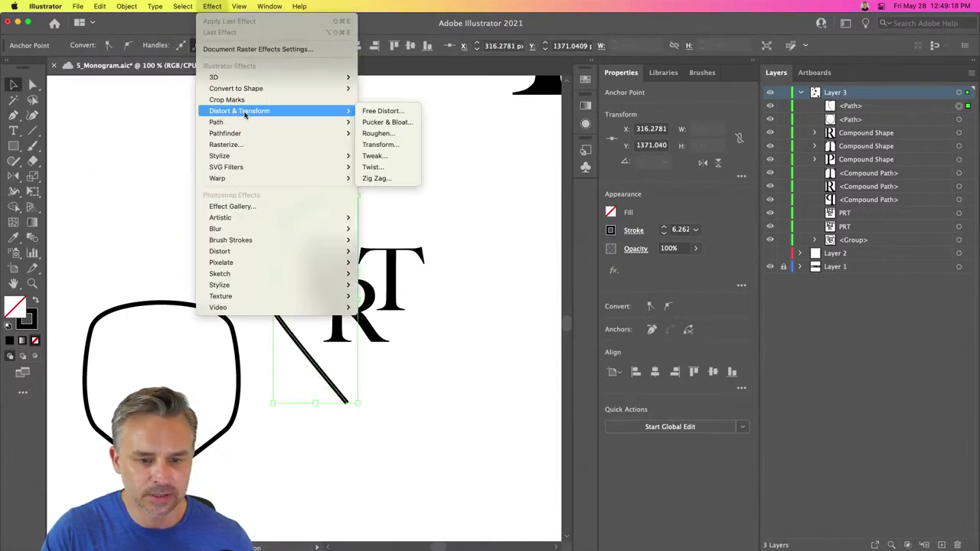
left_click(380, 144)
left_click_drag(712, 206, 438, 90)
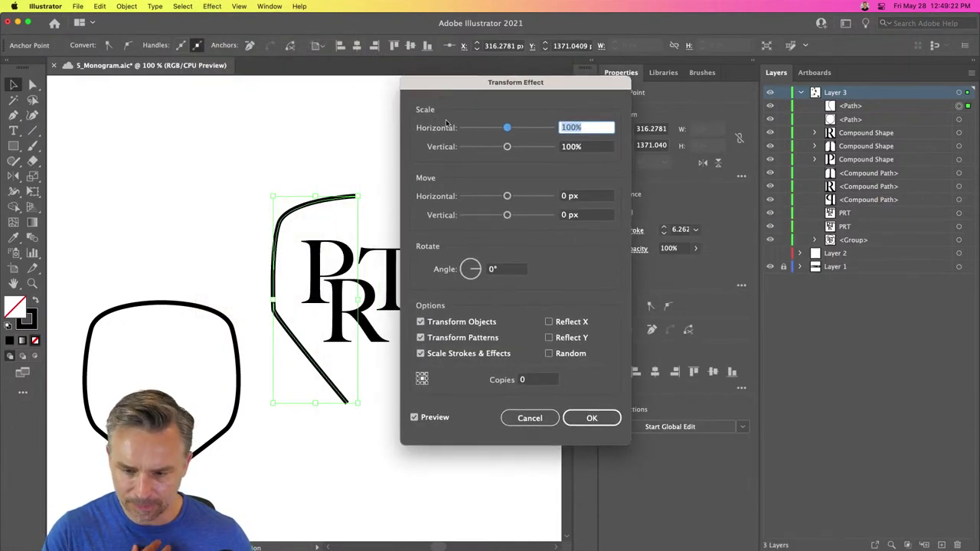
left_click(549, 322)
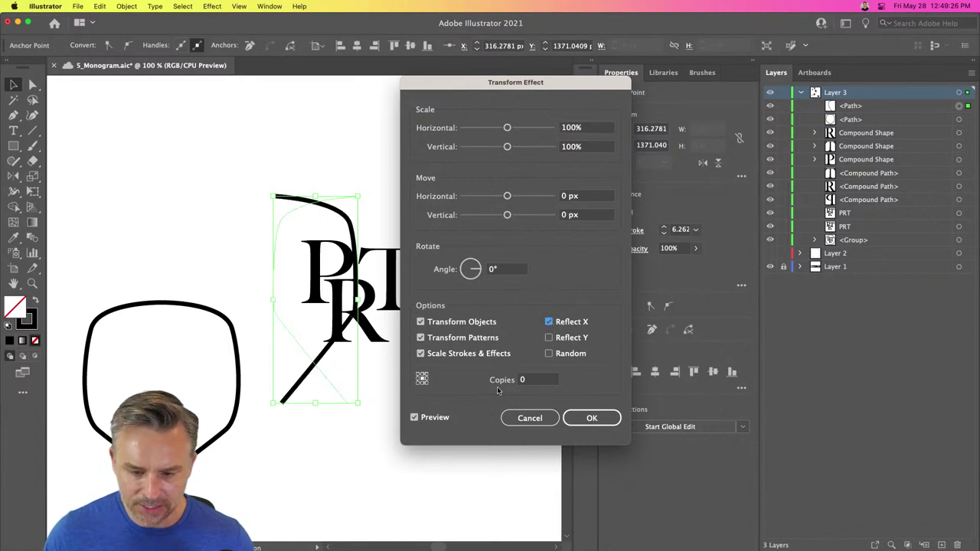
left_click(525, 381)
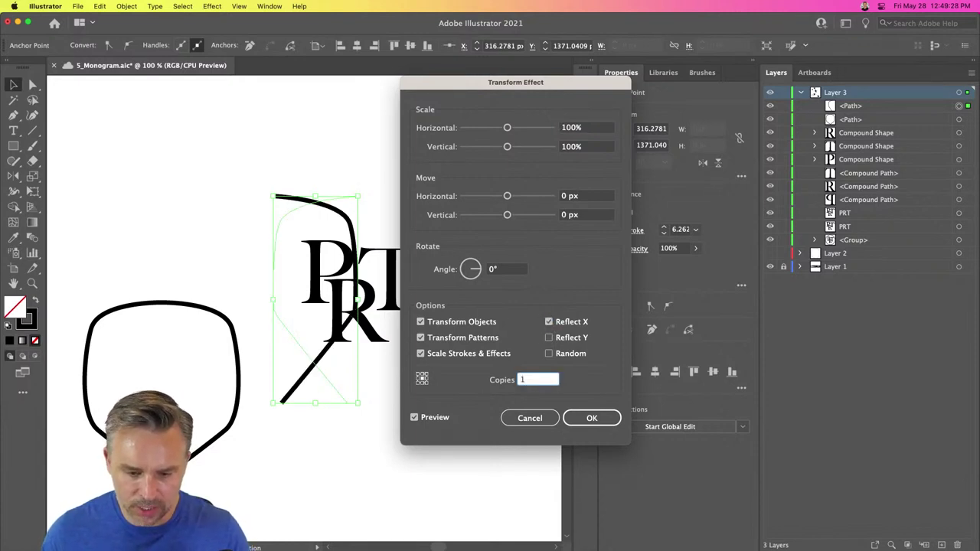
left_click(512, 270)
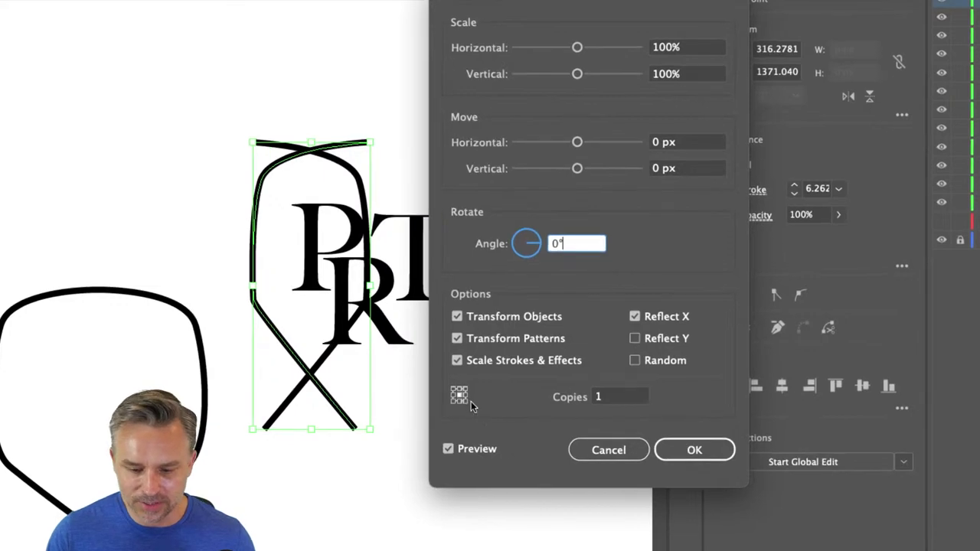
left_click(465, 395)
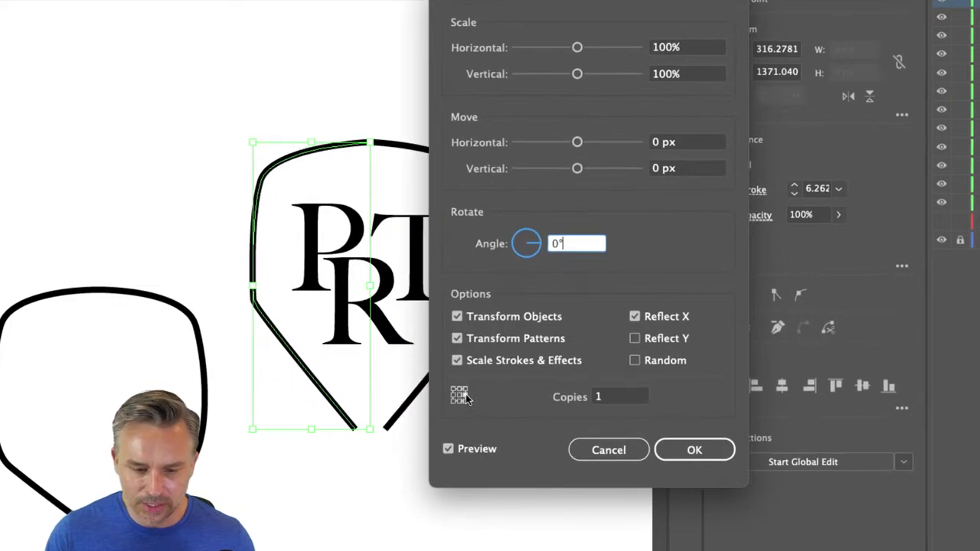
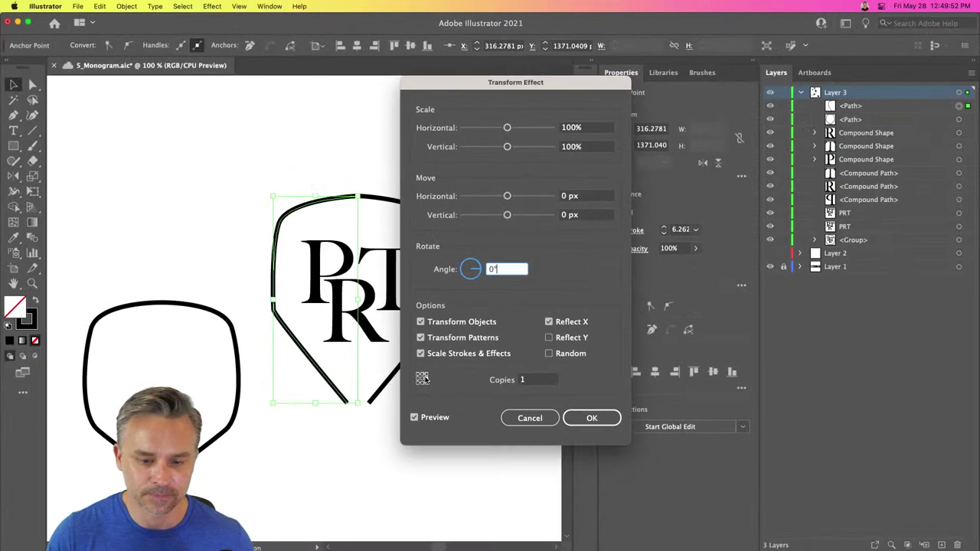
Step: Confirm the mirror Transform effect and expand the shield's appearance into real paths
key("Return")
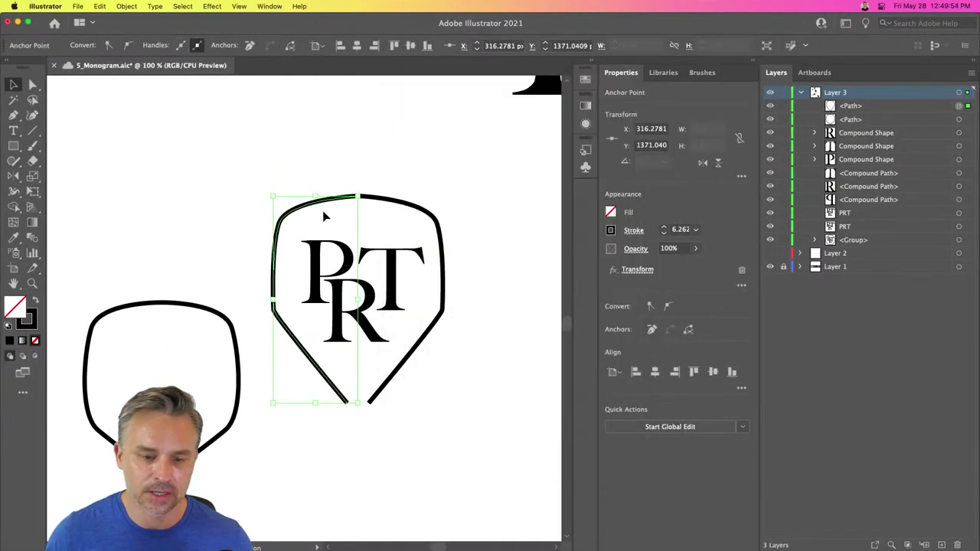
left_click(132, 6)
left_click(135, 144)
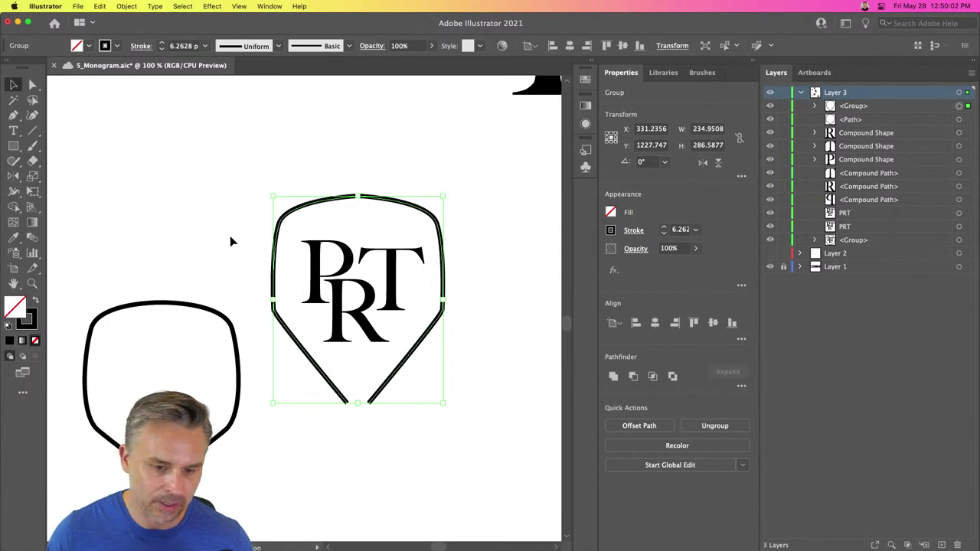
Step: Drag the shield outline up and left, clear of the PRT letters
left_click(33, 85)
left_click(323, 440)
left_click_drag(387, 431, 325, 411)
left_click(325, 410)
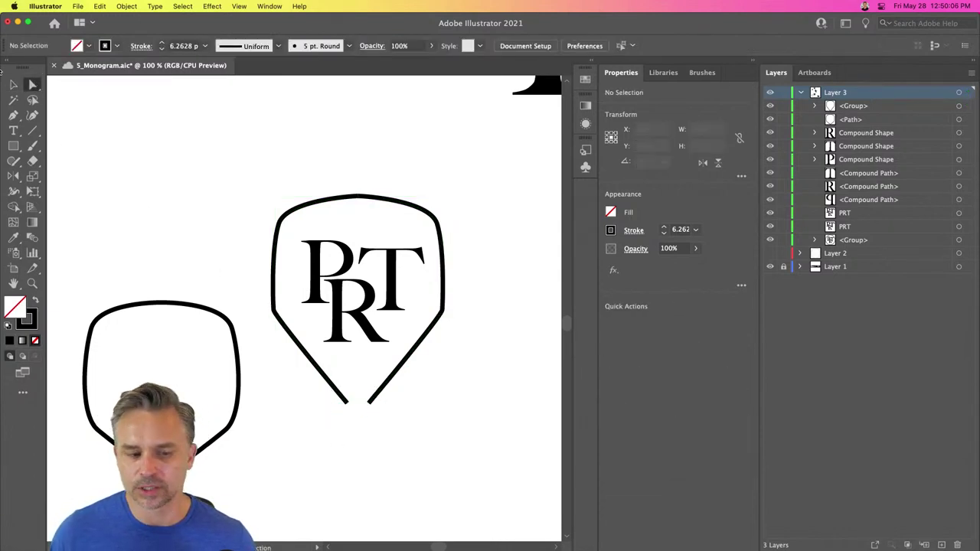
left_click(13, 85)
left_click_drag(361, 201, 96, 122)
Step: Draw a curved Pen path from above PRT, down its left side, to below the letters
key("p")
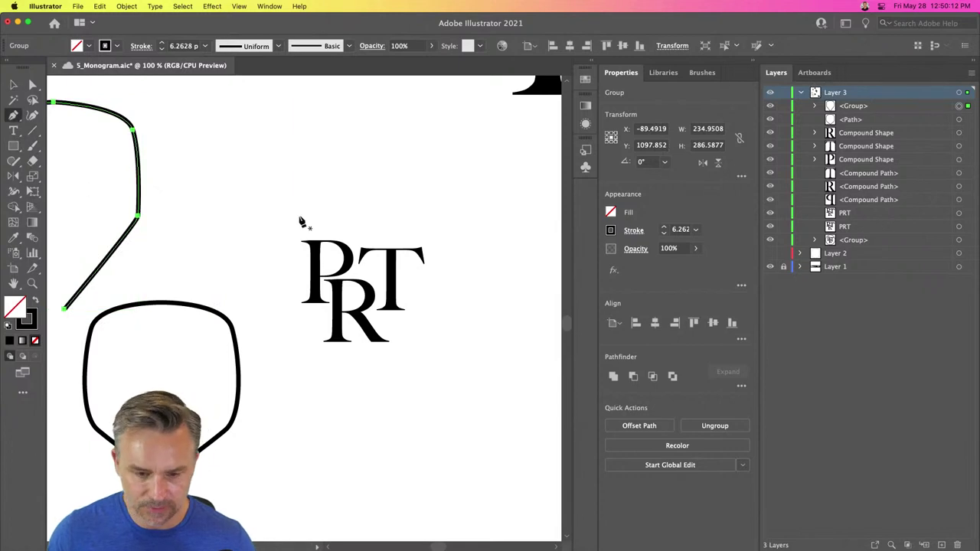
left_click(359, 210)
left_click_drag(272, 228, 265, 261)
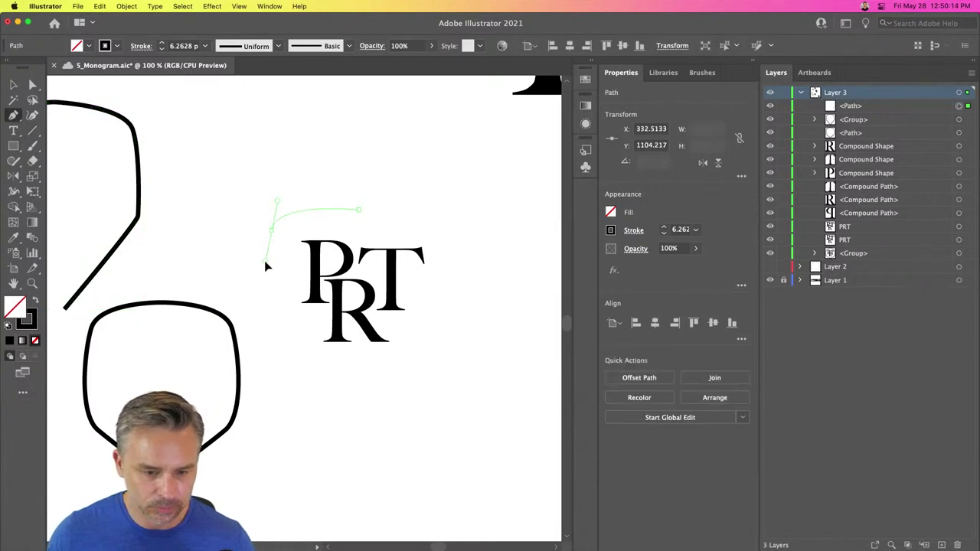
left_click_drag(333, 388, 281, 380)
Step: Adjust the curve's anchors so the top end lines up above the rounded bottom end
left_click(32, 84)
left_click(337, 406)
left_click(264, 202)
left_click(273, 234)
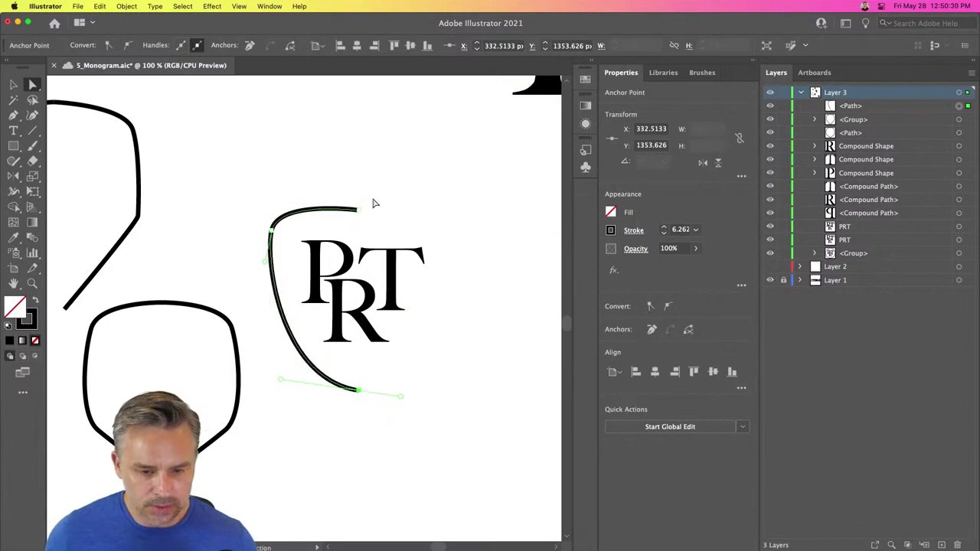
left_click_drag(359, 209, 359, 213)
left_click(12, 84)
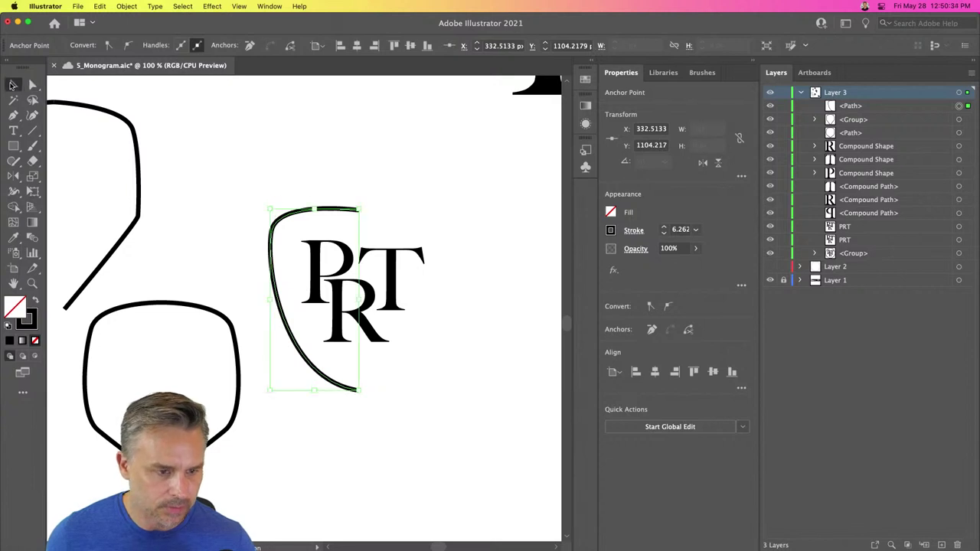
left_click(133, 5)
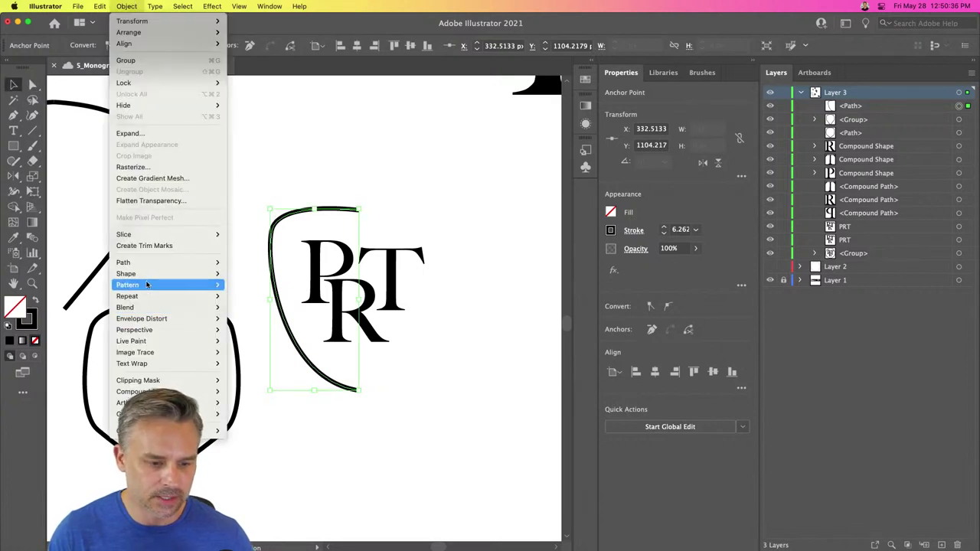
Step: Mirror the curved half into a full shield with Object > Repeat > Mirror and nudge its top anchor
mouse_move(140, 297)
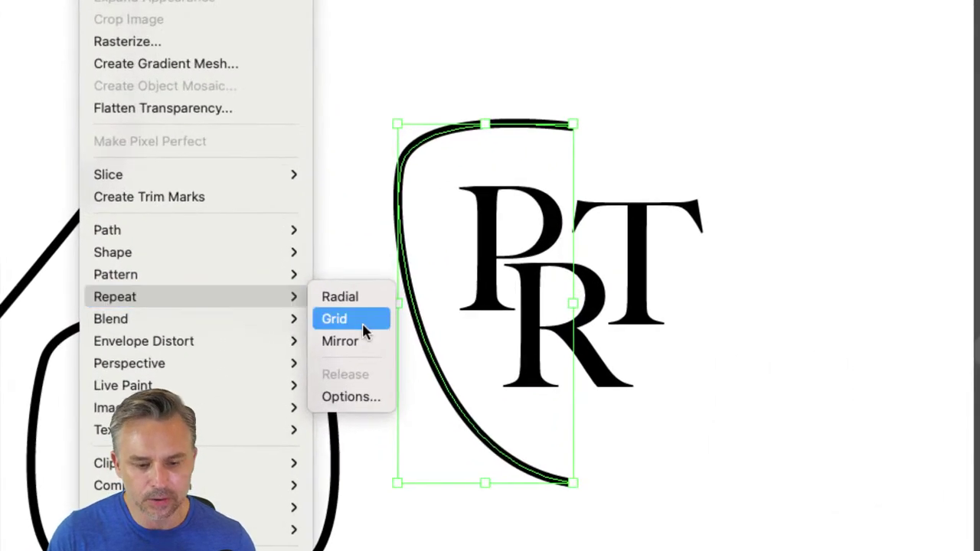
left_click(354, 343)
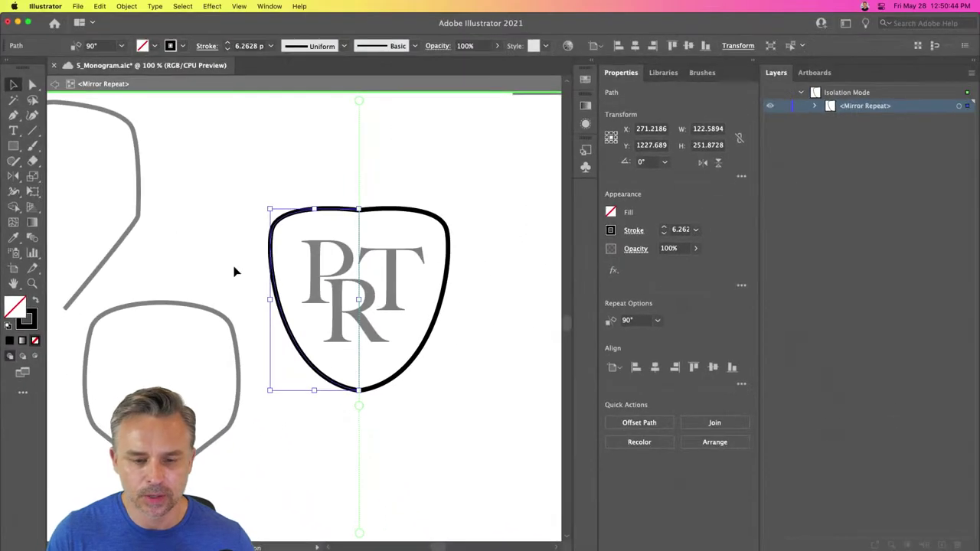
left_click(32, 85)
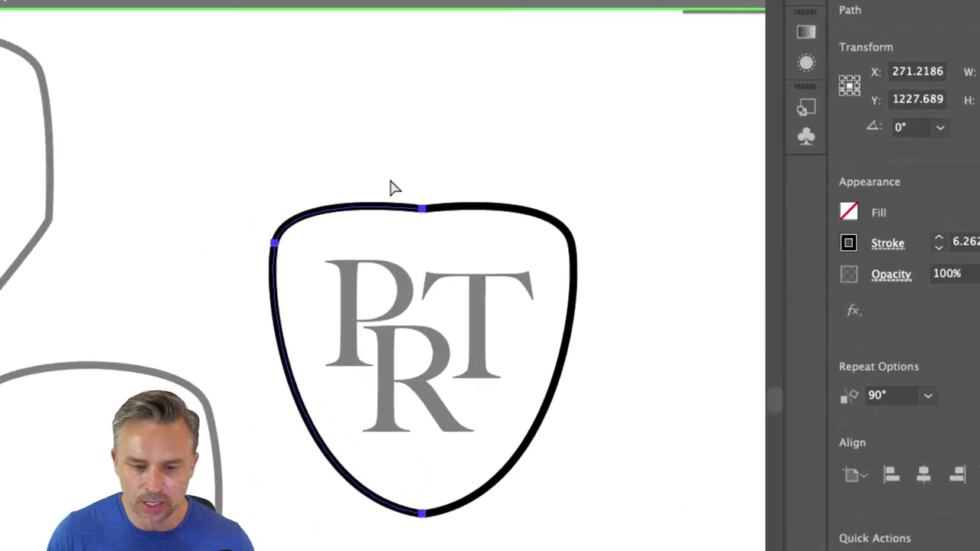
left_click_drag(342, 196, 374, 223)
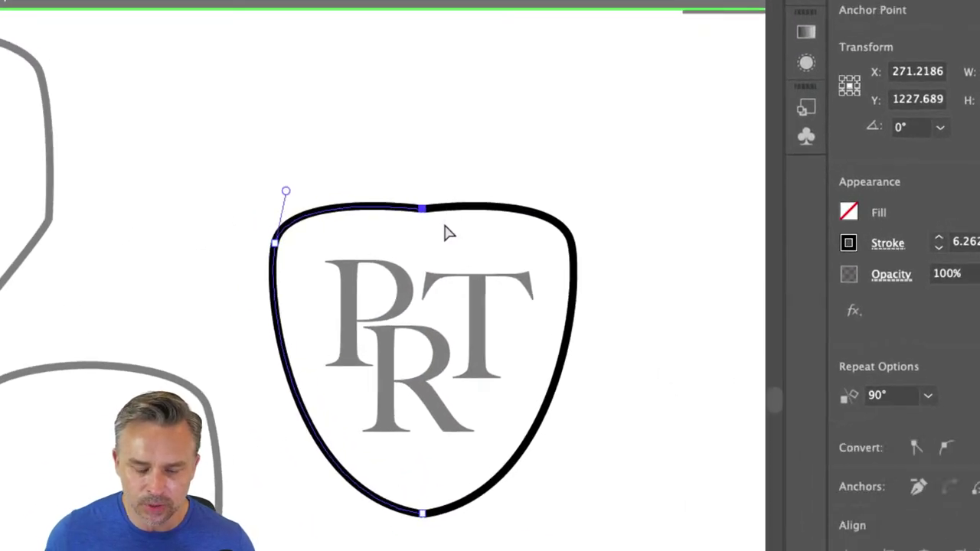
key("Up")
key("Up")
key("Up")
key("Up")
key("Up")
key("Up")
key("Up")
key("Up")
key("Up")
key("Down")
key("Down")
Step: Pull the left anchor's lower handle out for a fuller side, then exit isolation mode
left_click(274, 244)
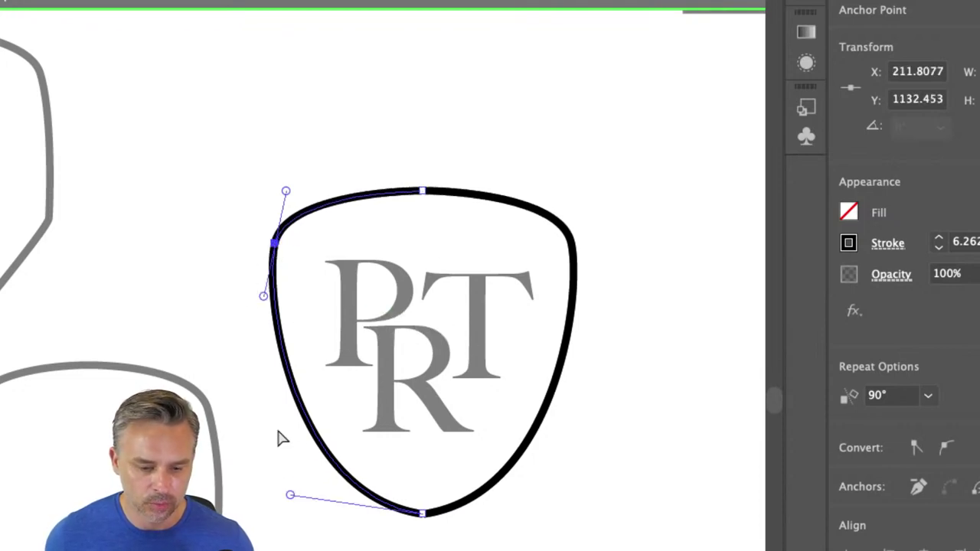
left_click_drag(263, 296, 264, 371)
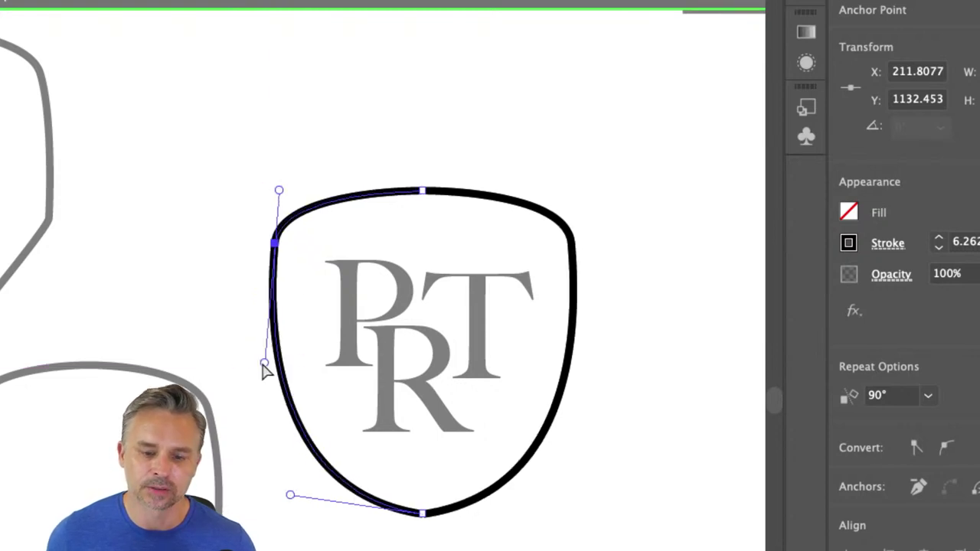
double_click(220, 268)
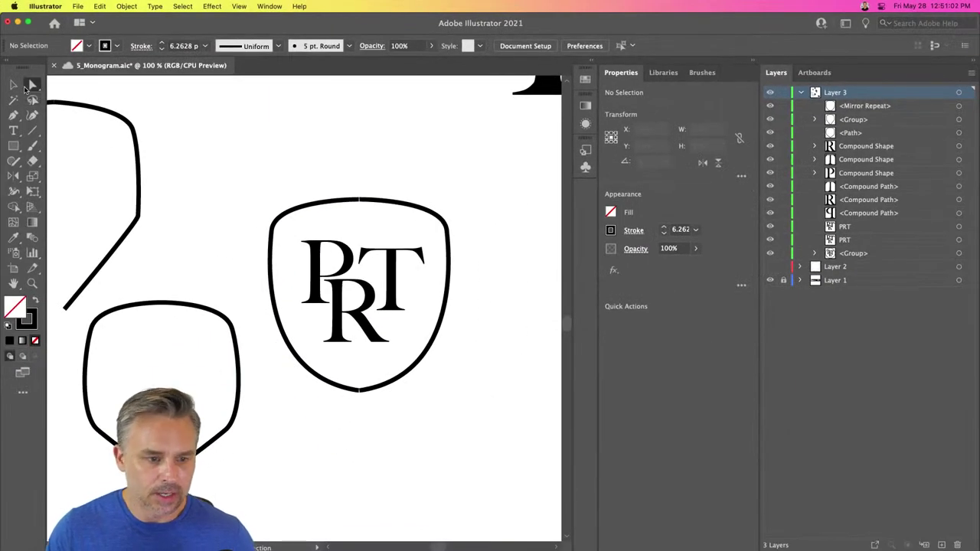
left_click(15, 87)
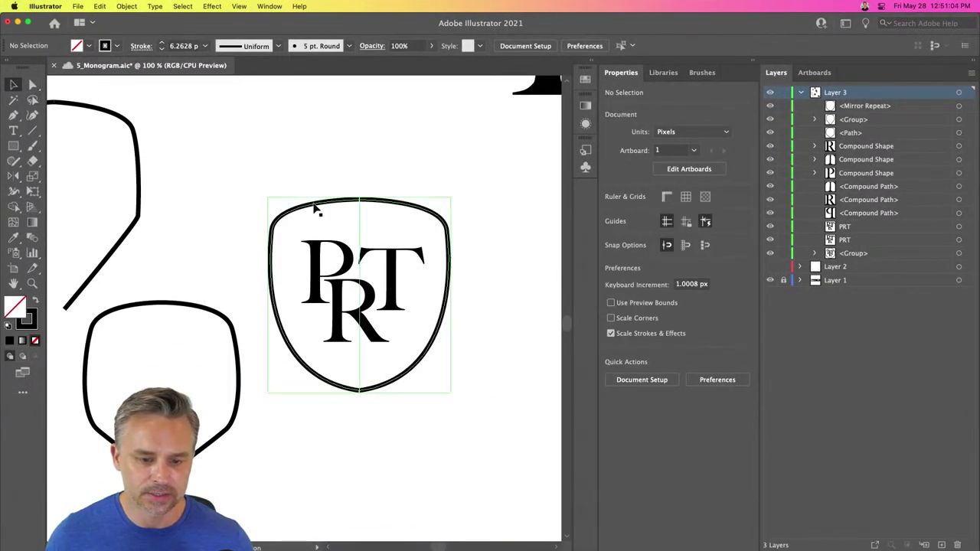
Step: Collapse the Properties panel and expand the Mirror Repeat shield into a plain group via Object > Expand
left_click(125, 5)
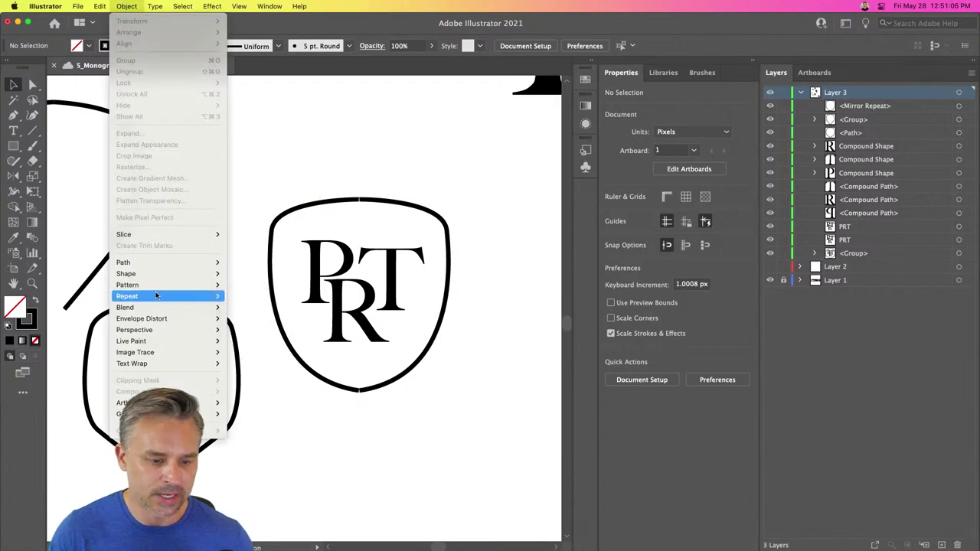
mouse_move(149, 287)
mouse_move(171, 297)
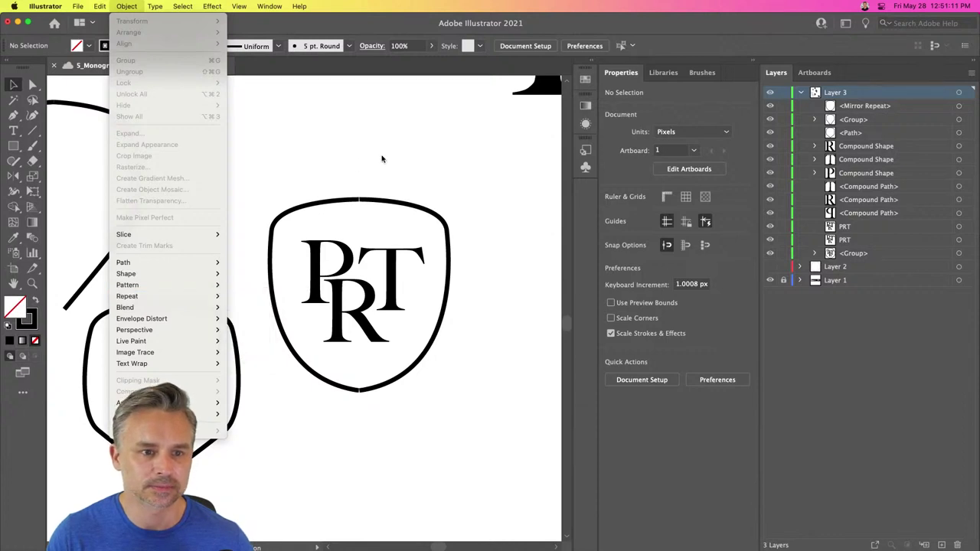
left_click(382, 159)
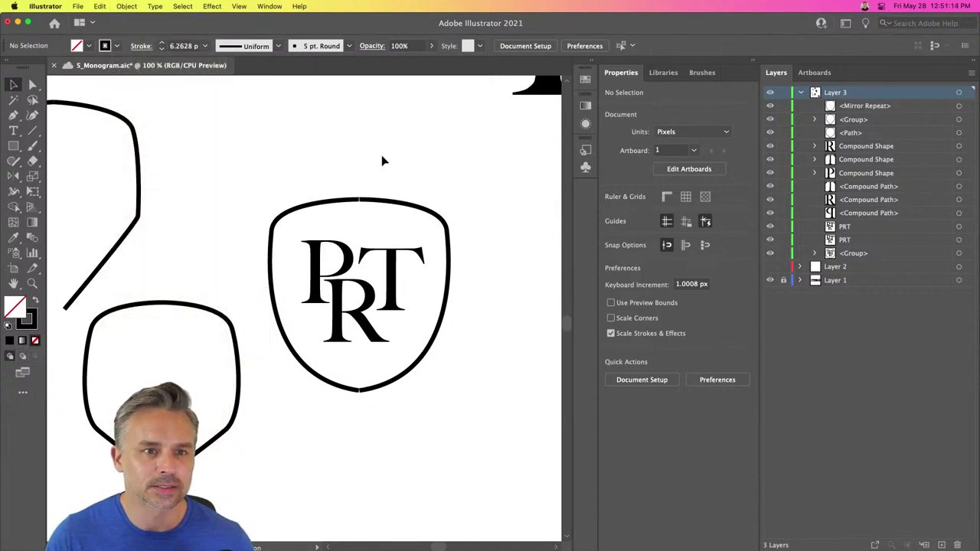
left_click(753, 63)
left_click(311, 200)
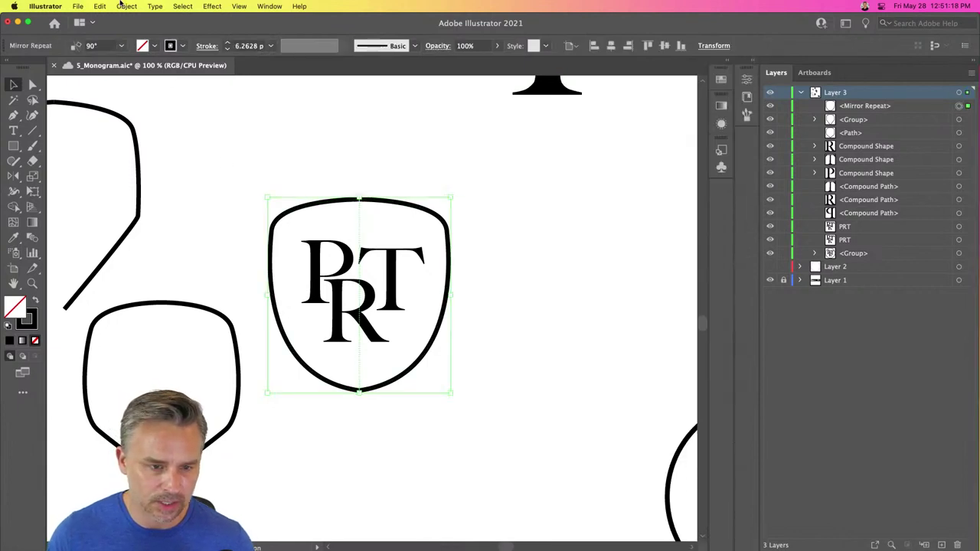
left_click(126, 6)
left_click(154, 134)
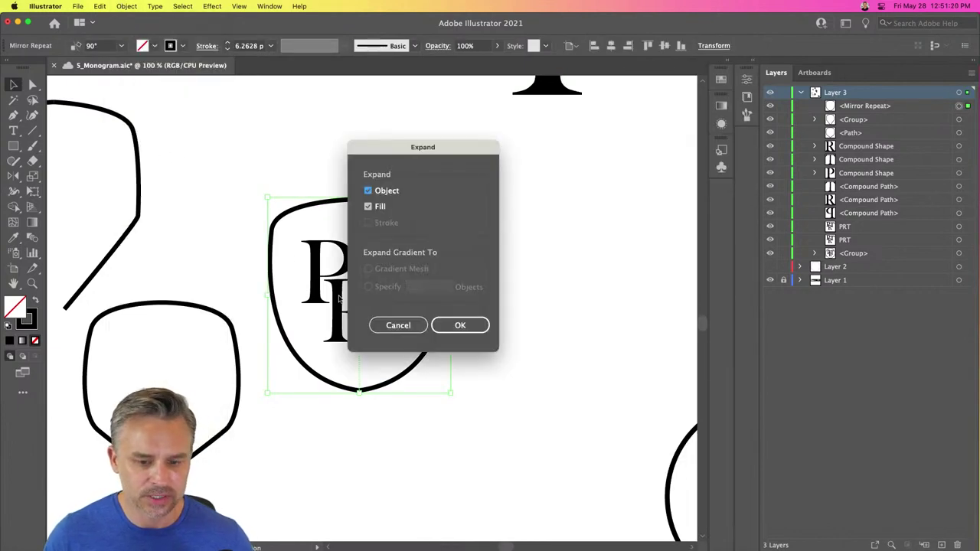
left_click(452, 324)
left_click(32, 84)
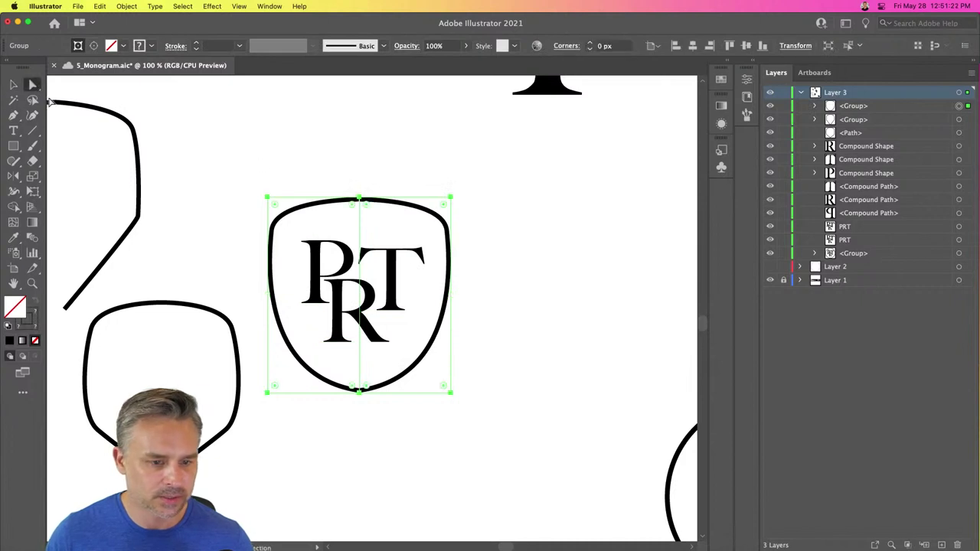
left_click(320, 197)
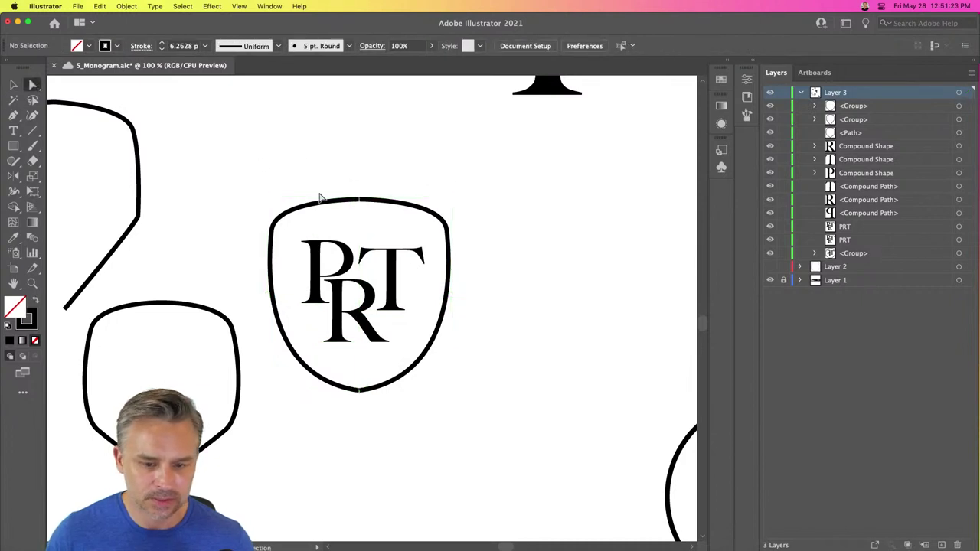
Step: Select the top and bottom anchor points of both shield halves
left_click(362, 203)
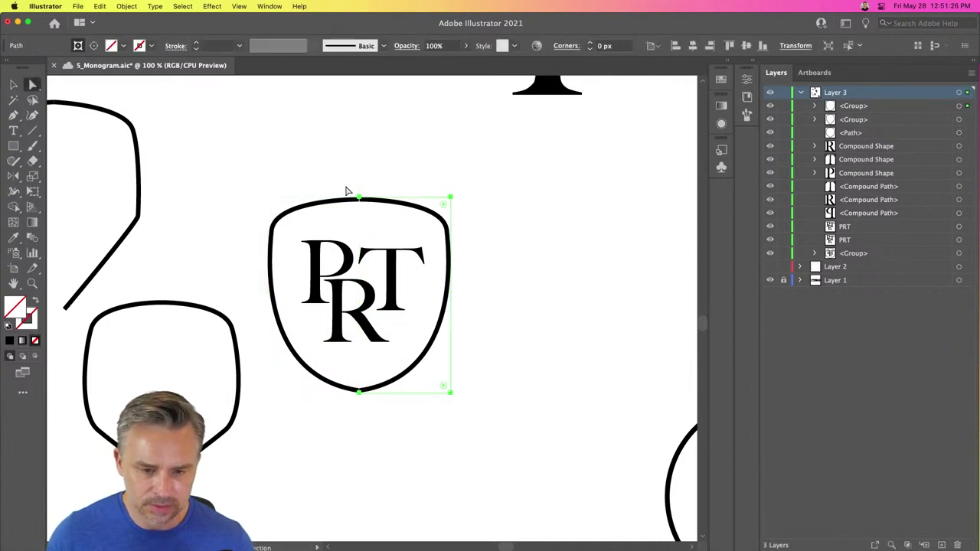
left_click_drag(344, 179, 365, 222)
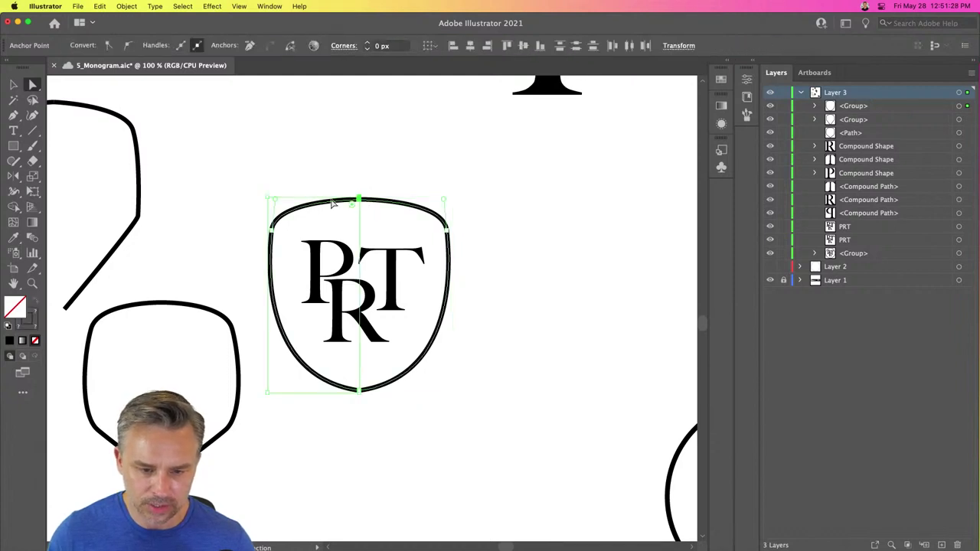
left_click(260, 218)
left_click(362, 224)
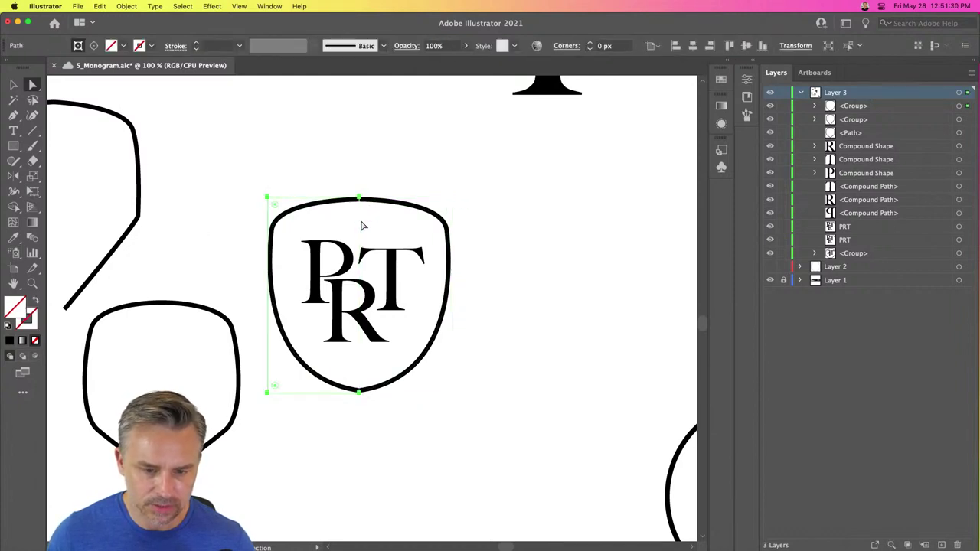
left_click_drag(365, 212, 361, 216)
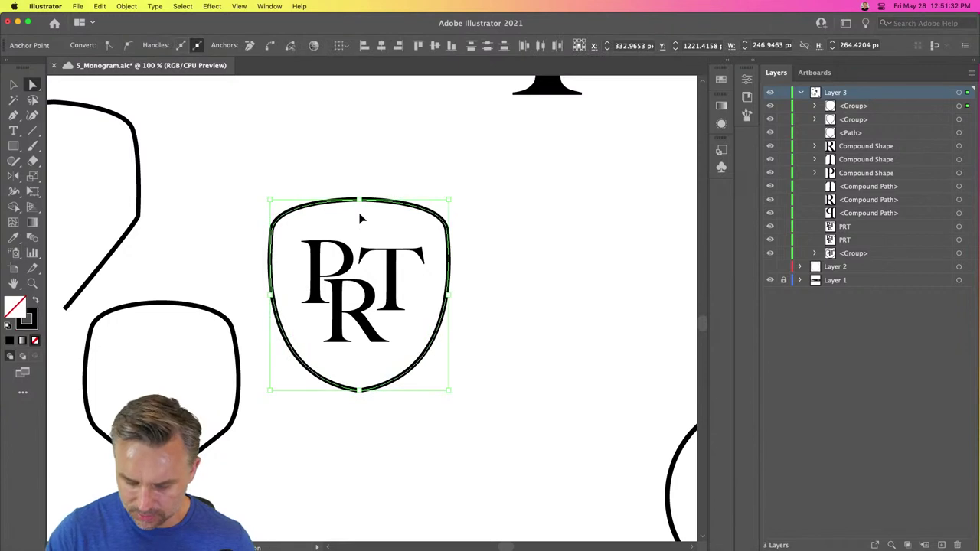
left_click_drag(356, 389, 357, 388)
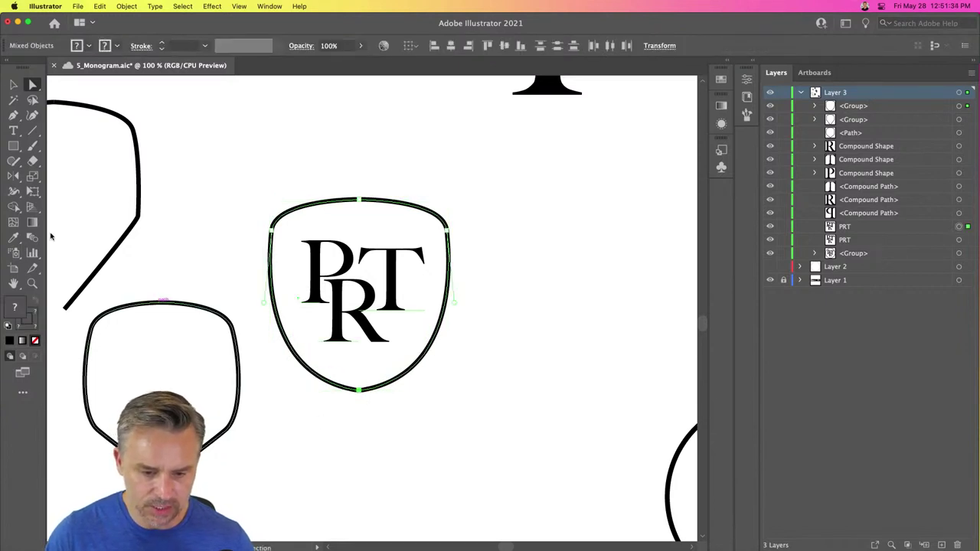
left_click(15, 85)
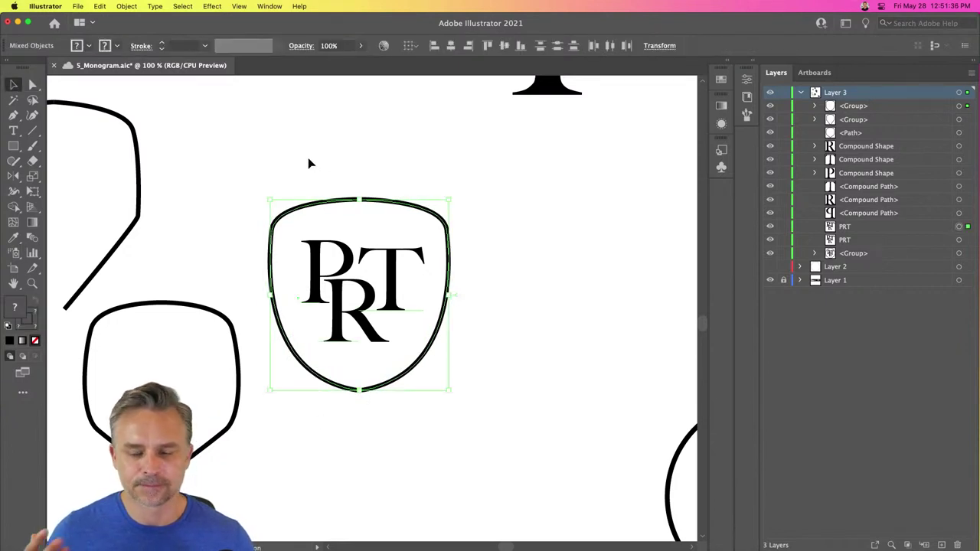
Step: Raise the shield outline's stroke weight to 16 pt, then deselect it
left_click(162, 44)
left_click(163, 44)
left_click(162, 43)
left_click(162, 44)
left_click(162, 44)
left_click(163, 43)
left_click(162, 43)
left_click(162, 44)
left_click(163, 43)
left_click(163, 44)
left_click(162, 43)
left_click(163, 44)
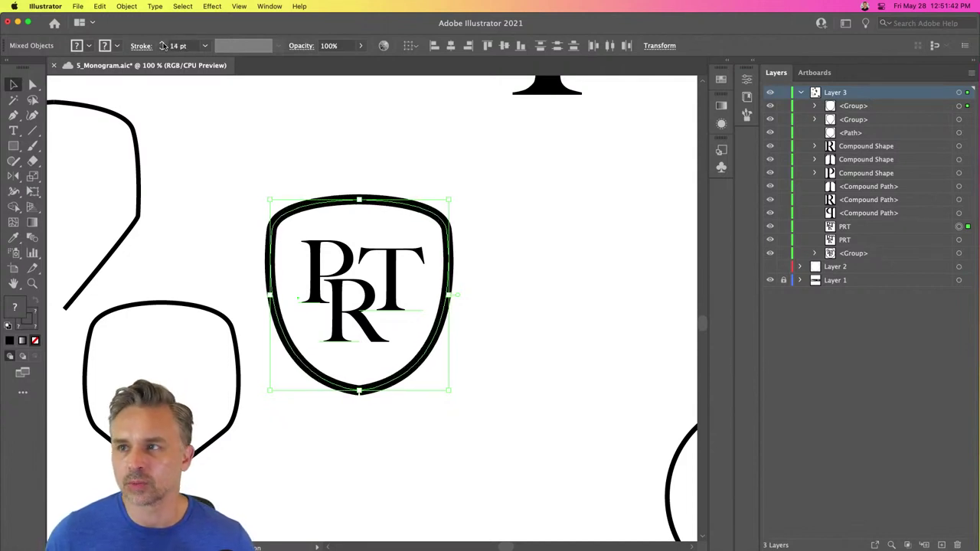
left_click(162, 44)
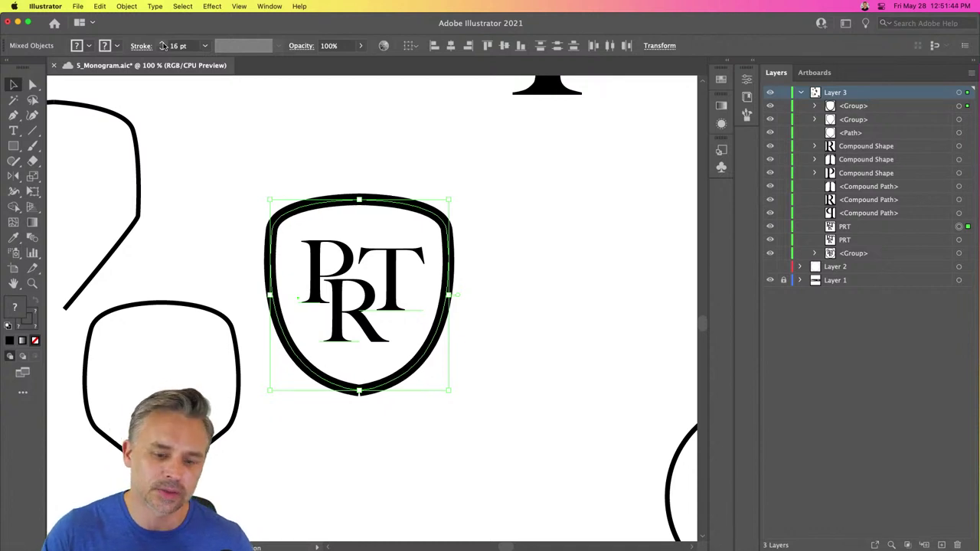
left_click(190, 143)
left_click(270, 6)
scroll(301, 529, "down", 5)
mouse_move(301, 524)
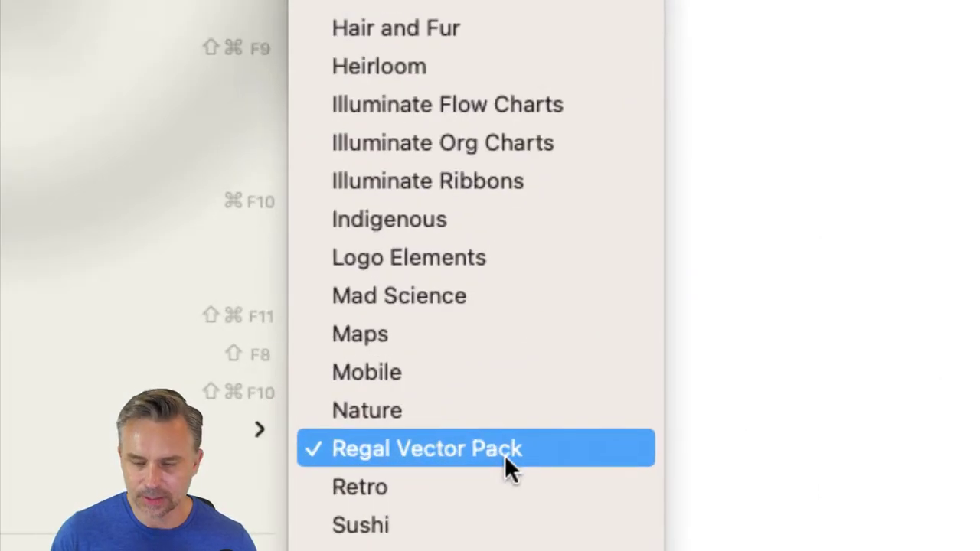
Step: Open the Regal Vector Pack symbol library, move it right, and zoom out to 50%
left_click(504, 455)
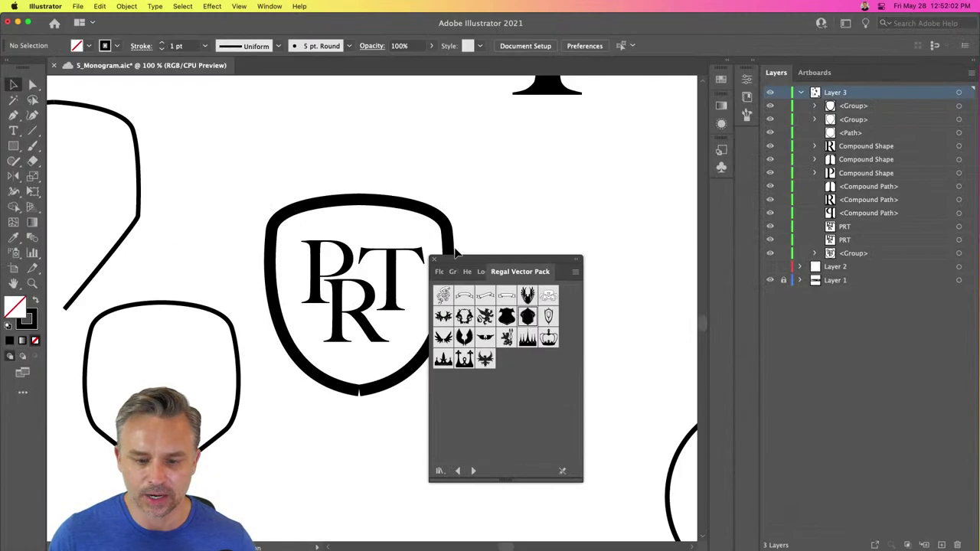
left_click_drag(540, 260, 631, 127)
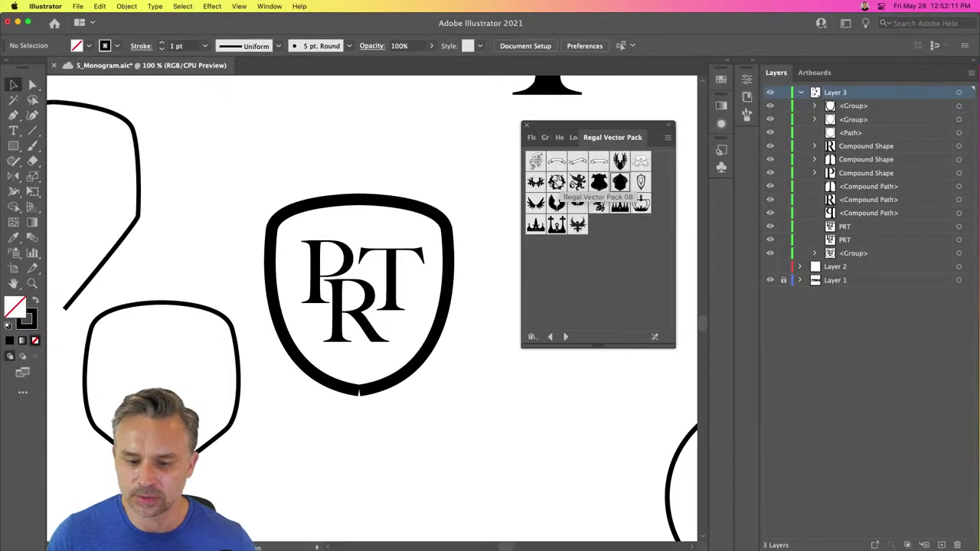
left_click_drag(597, 125, 673, 114)
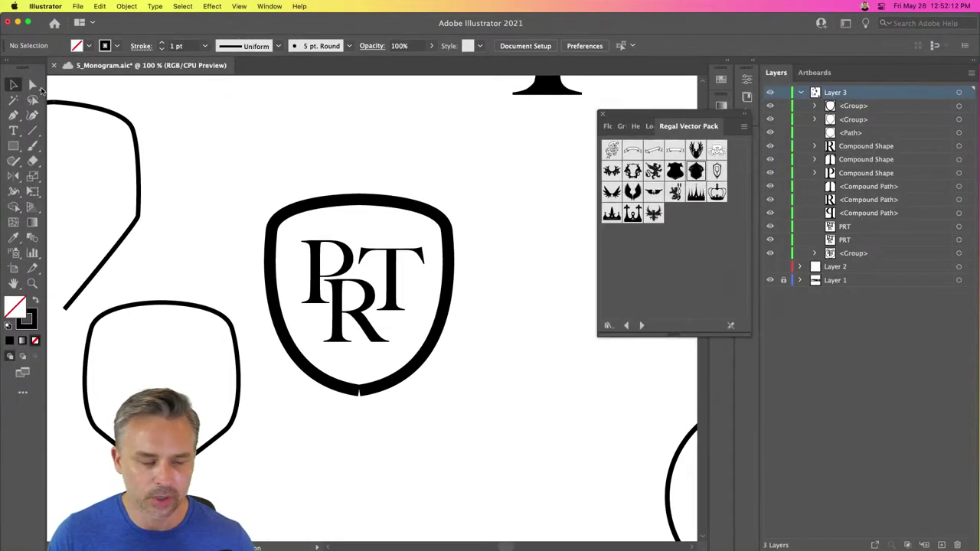
key("super+minus")
key("super+minus")
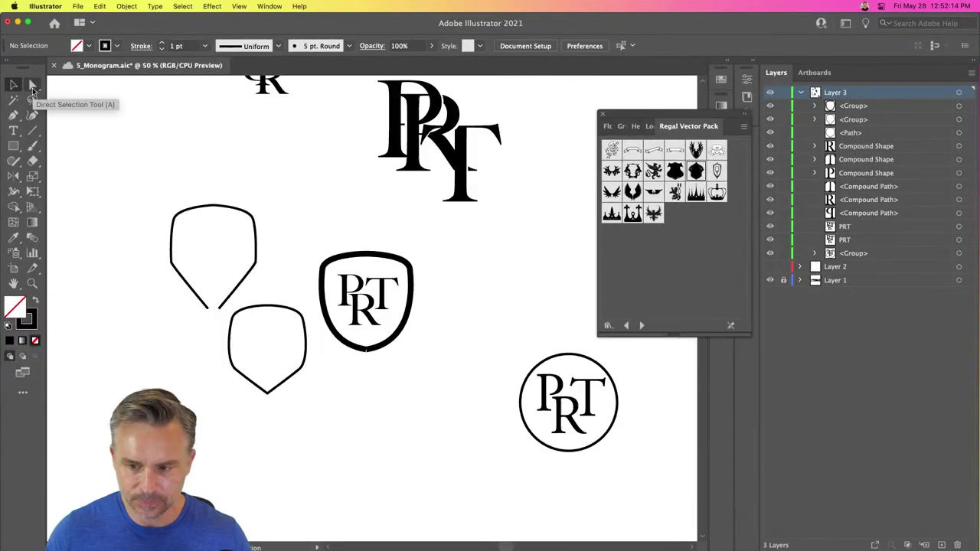
Step: Place the Regal Vector Pack 11 crest below the shield and centre a PRT copy on it
left_click_drag(695, 170, 330, 355)
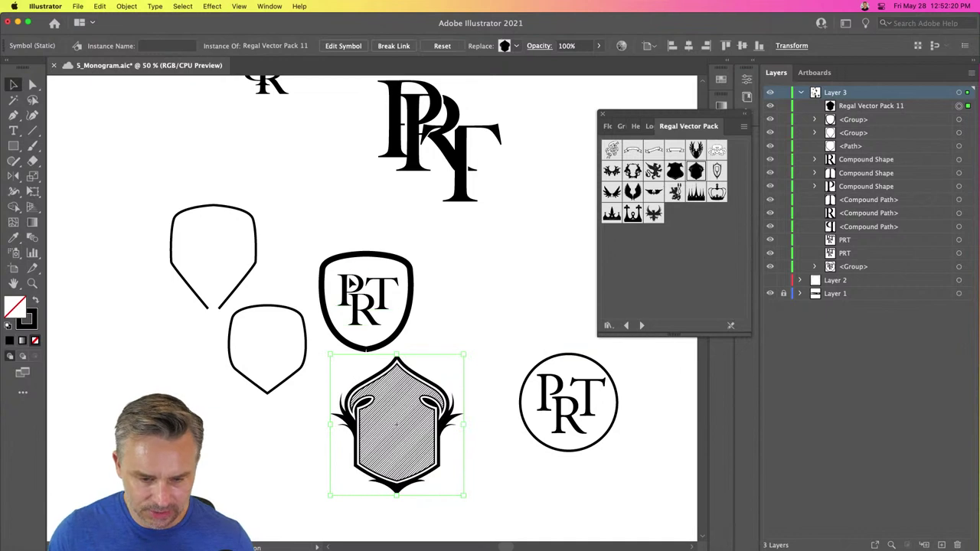
key("super+shift+a")
left_click(351, 306)
left_click_drag(351, 310, 375, 435)
key("super+x")
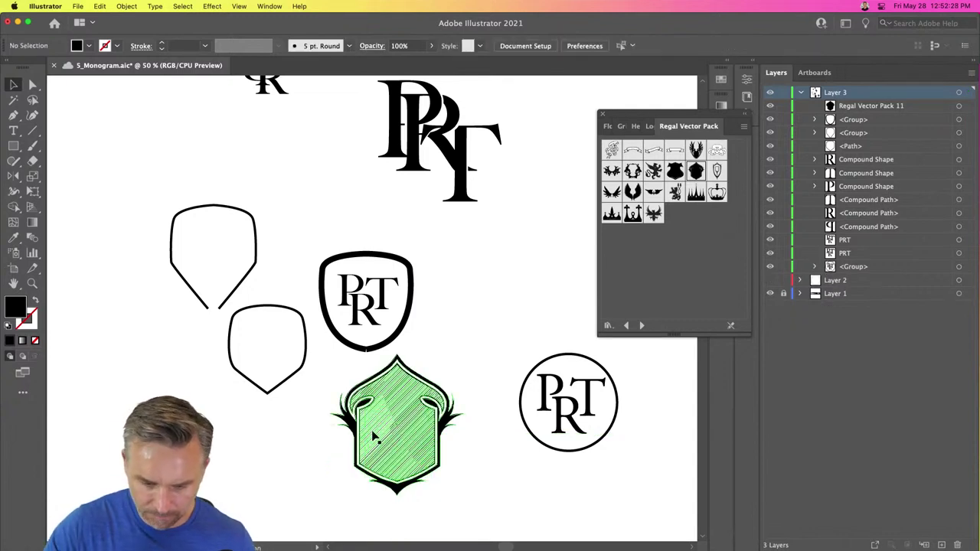
key("super+v")
left_click_drag(354, 305, 389, 458)
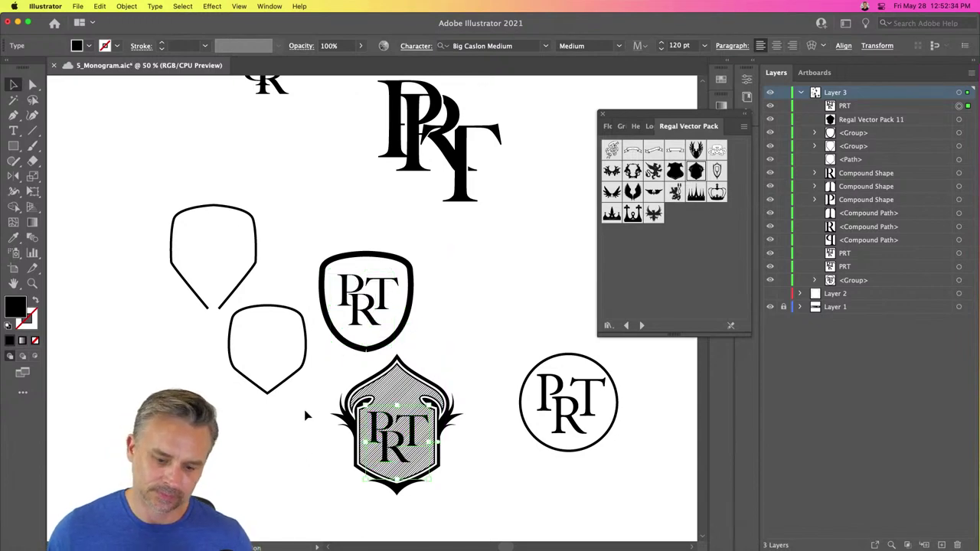
Step: Zoom to 150% and frame the whole crest in view
key("super+1")
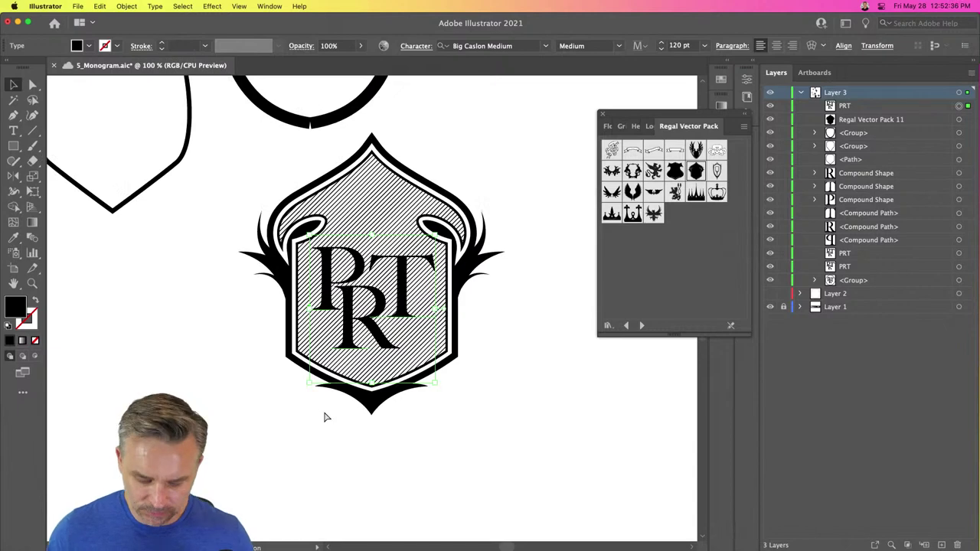
key("super+equal")
left_click_drag(568, 146, 571, 173)
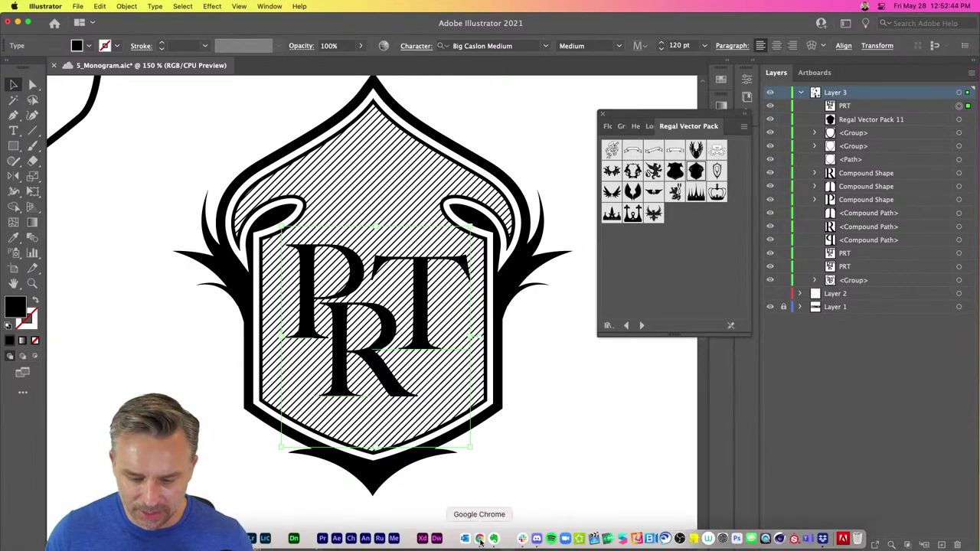
left_click(469, 538)
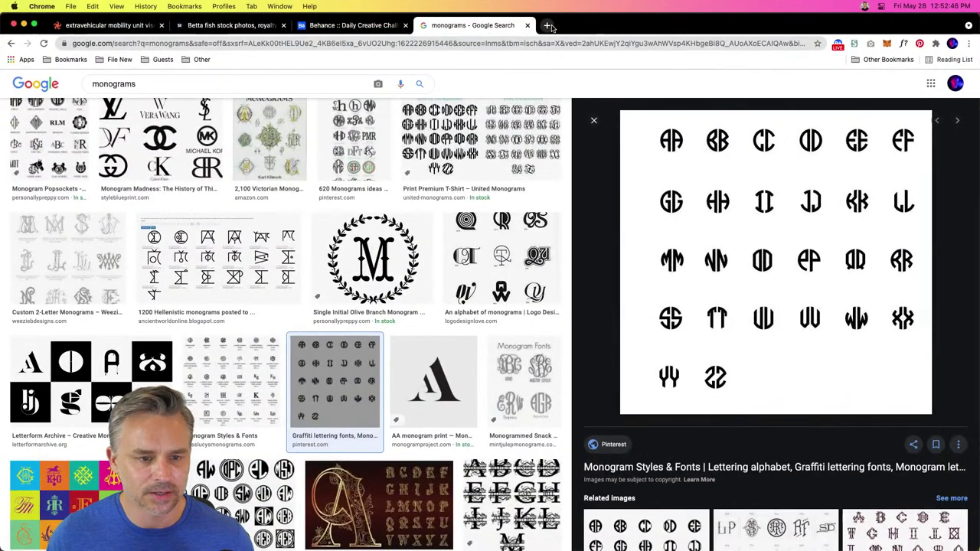
Step: Go to stock.adobe.com and limit the search to Free assets
left_click(490, 43)
type("stock")
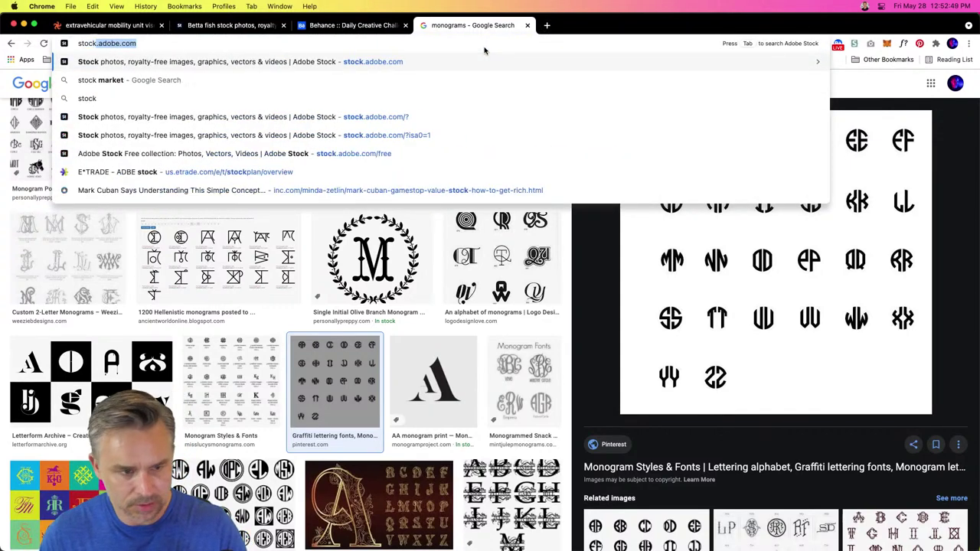
key("Return")
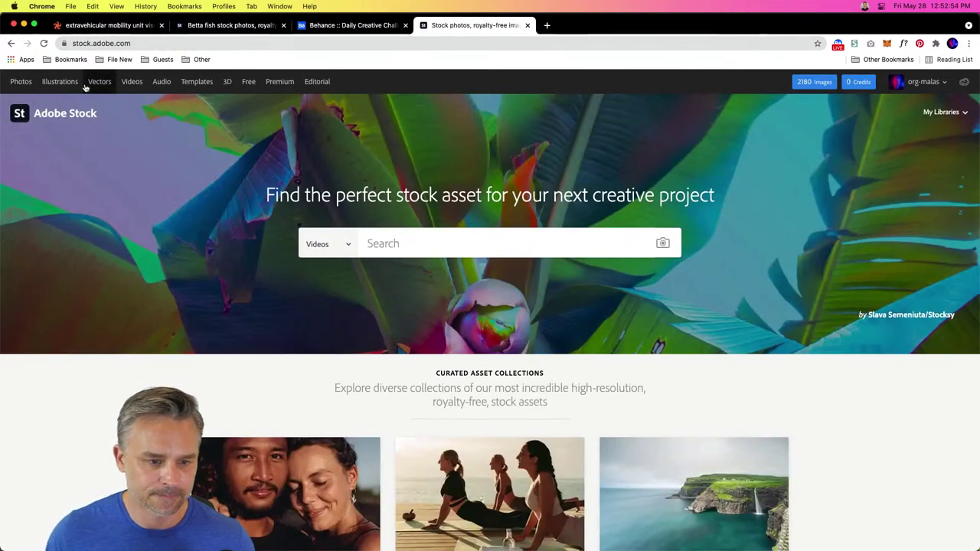
left_click(345, 245)
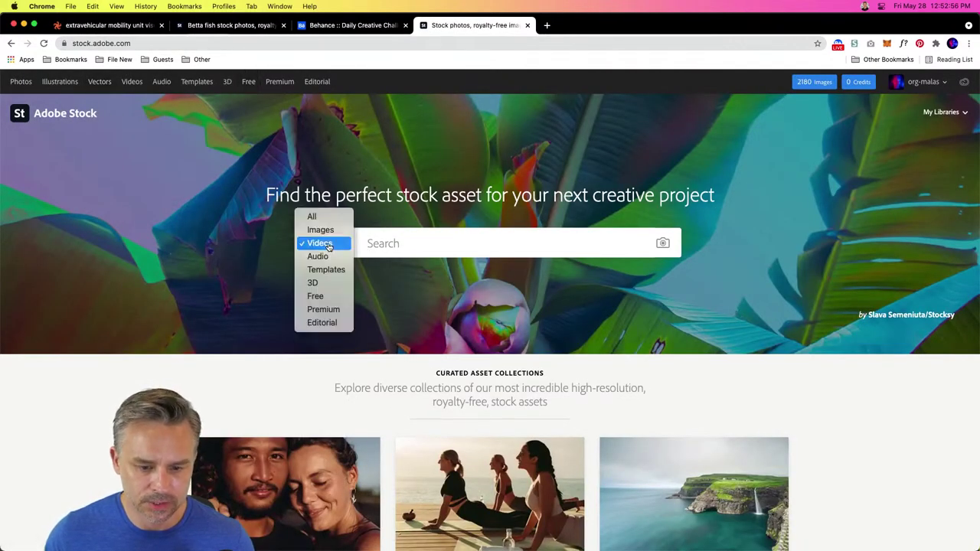
left_click(314, 297)
Step: Search 'monogram' and scroll through the 17 free results
left_click(382, 245)
type("monogram")
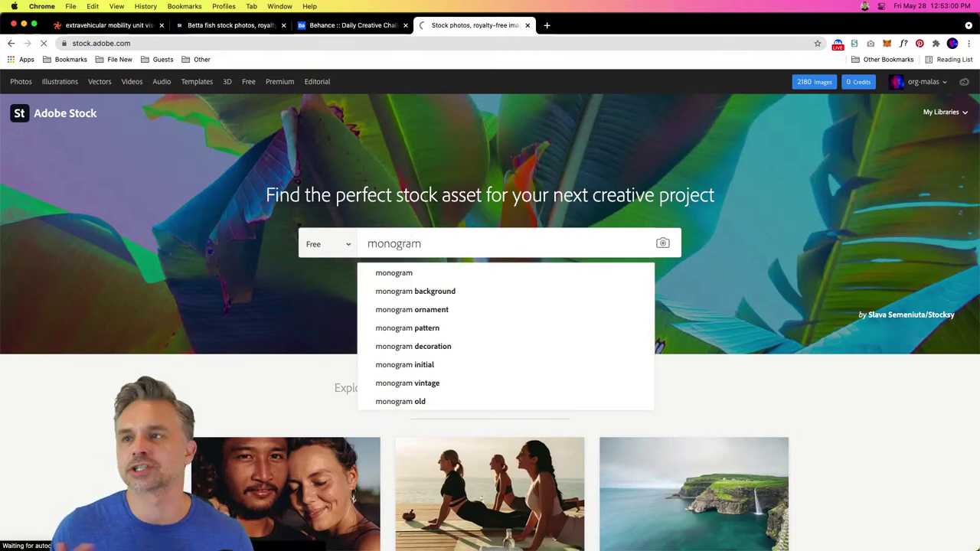
key("Return")
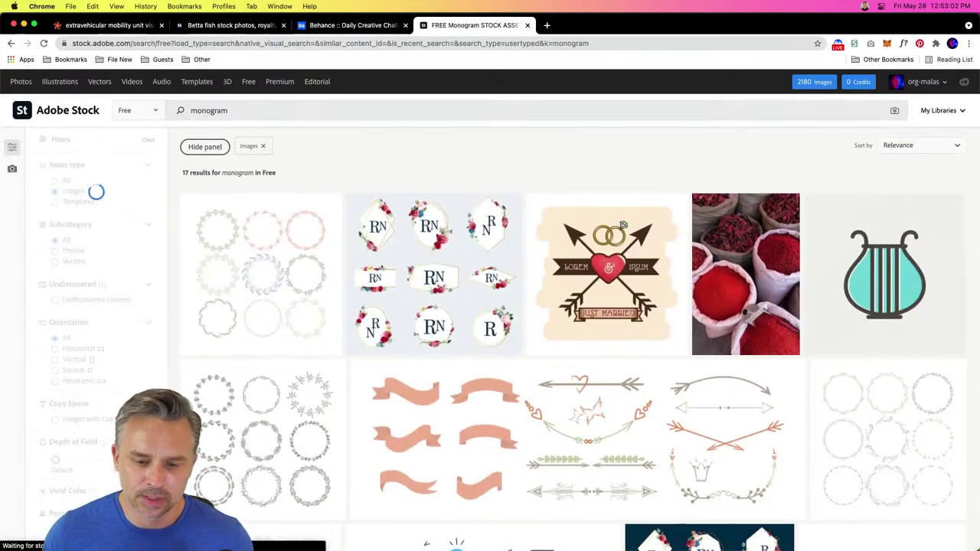
scroll(623, 307, "down", 3)
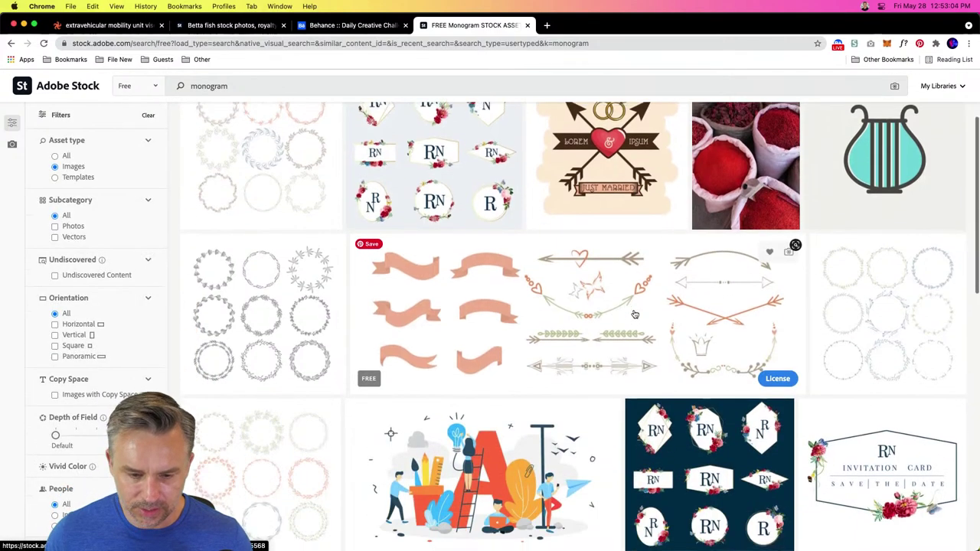
scroll(623, 306, "down", 3)
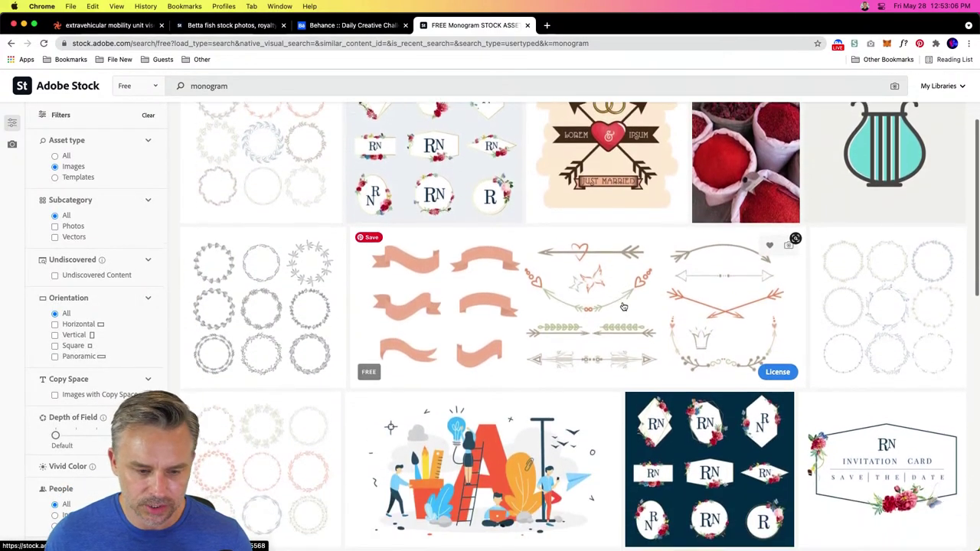
scroll(623, 306, "down", 8)
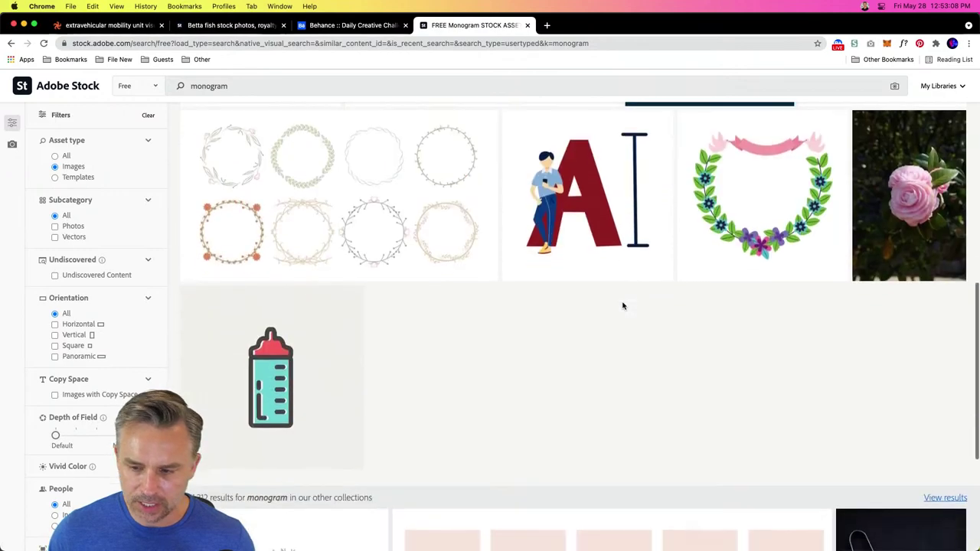
scroll(621, 312, "up", 10)
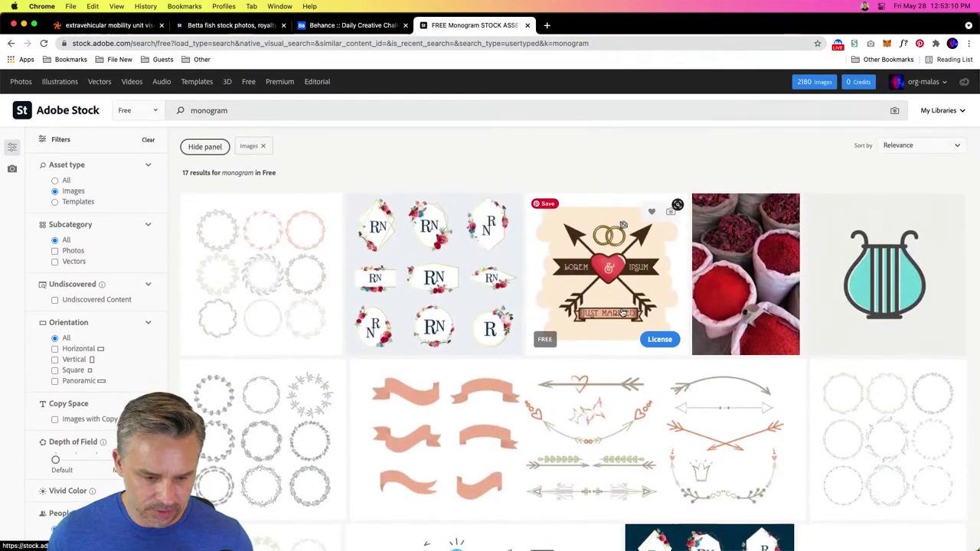
scroll(306, 428, "down", 1)
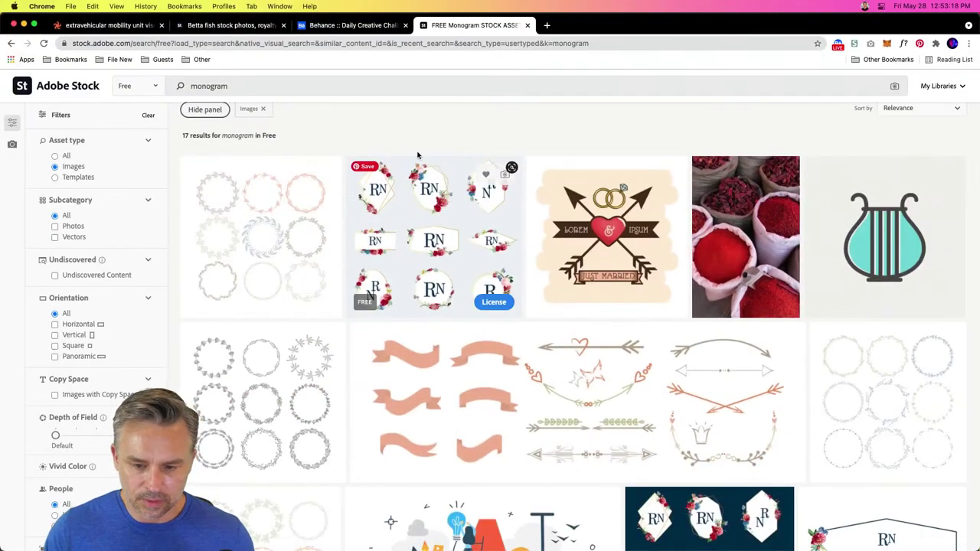
Step: Back in Illustrator, nudge the PRT monogram slightly up and left
left_click(24, 25)
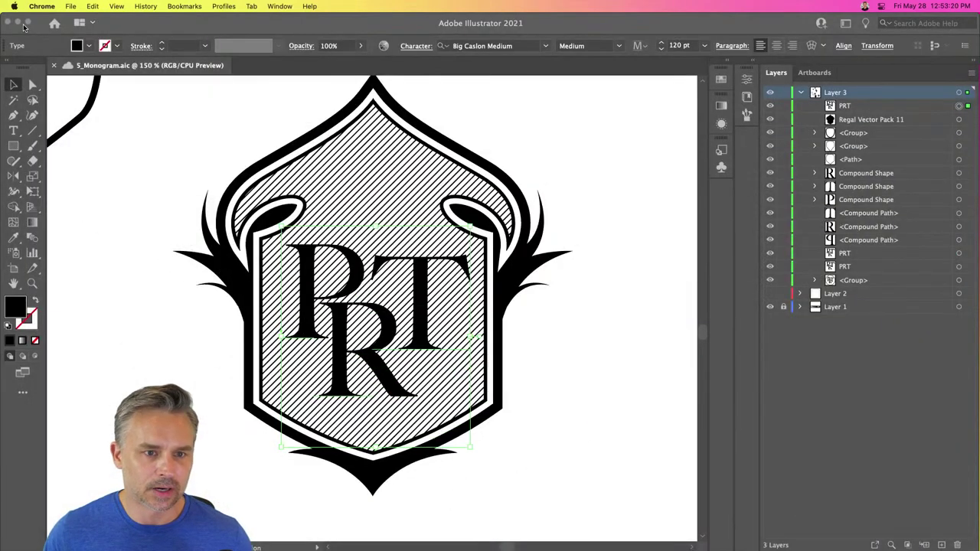
left_click(149, 166)
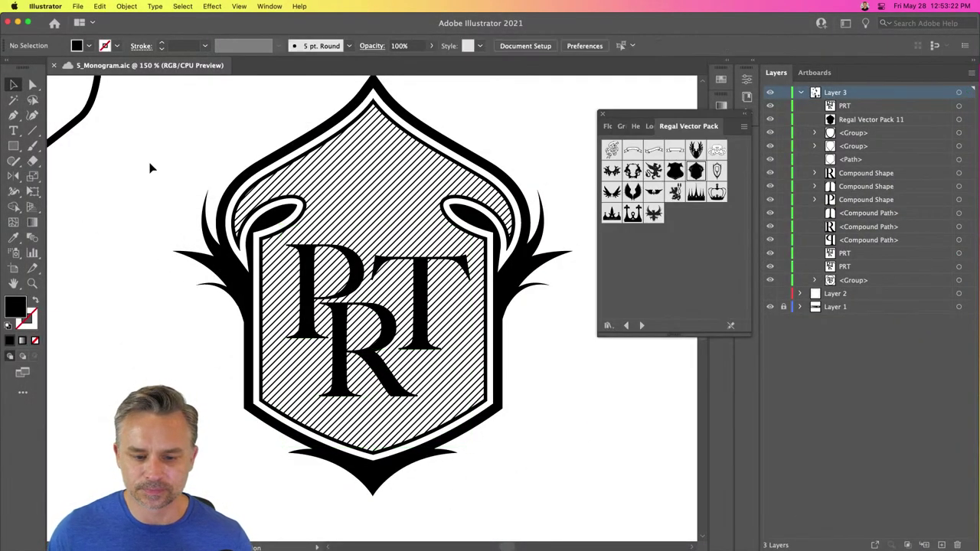
left_click(353, 289)
left_click_drag(353, 290, 343, 282)
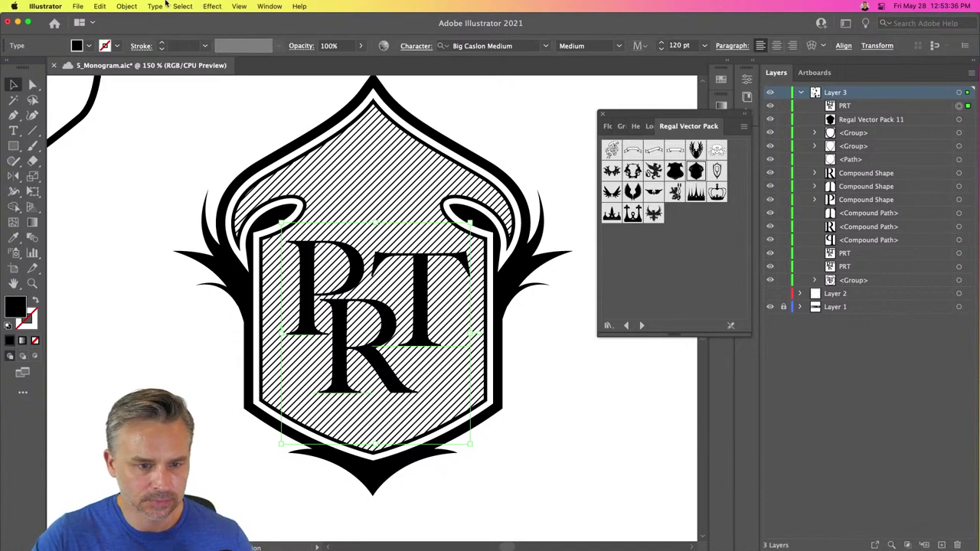
Step: Apply a Normal, 100%, 7 px X/Y, 0 blur white drop shadow to PRT, then deselect
left_click(212, 6)
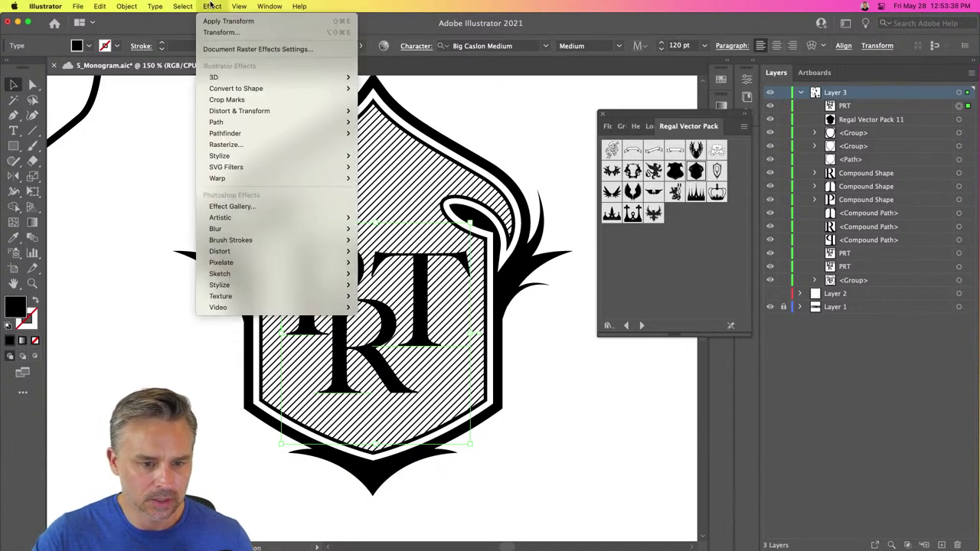
mouse_move(247, 156)
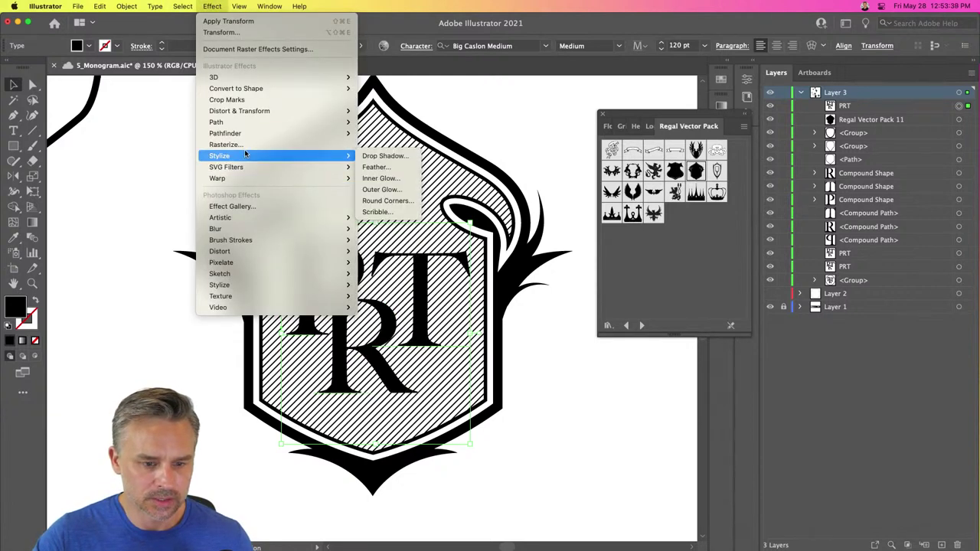
left_click(399, 156)
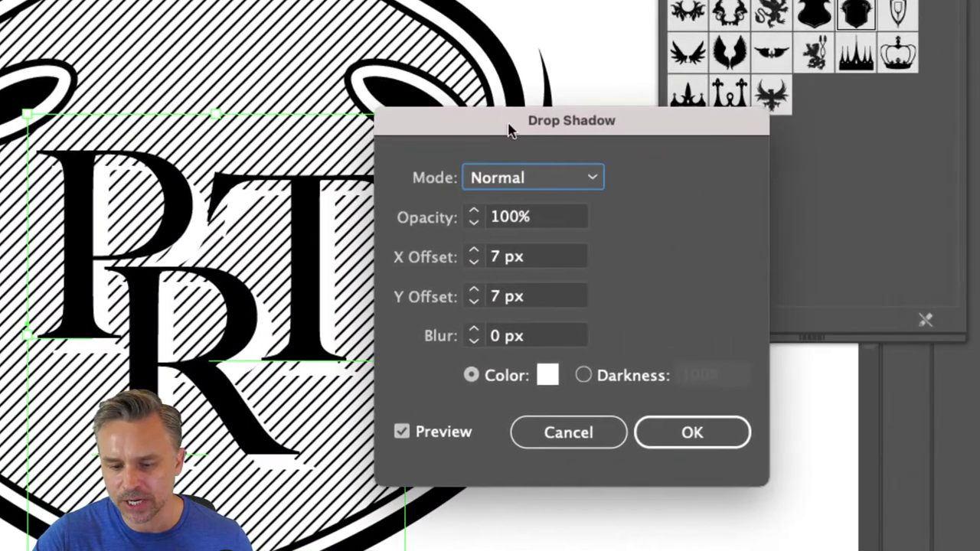
left_click_drag(511, 130, 514, 133)
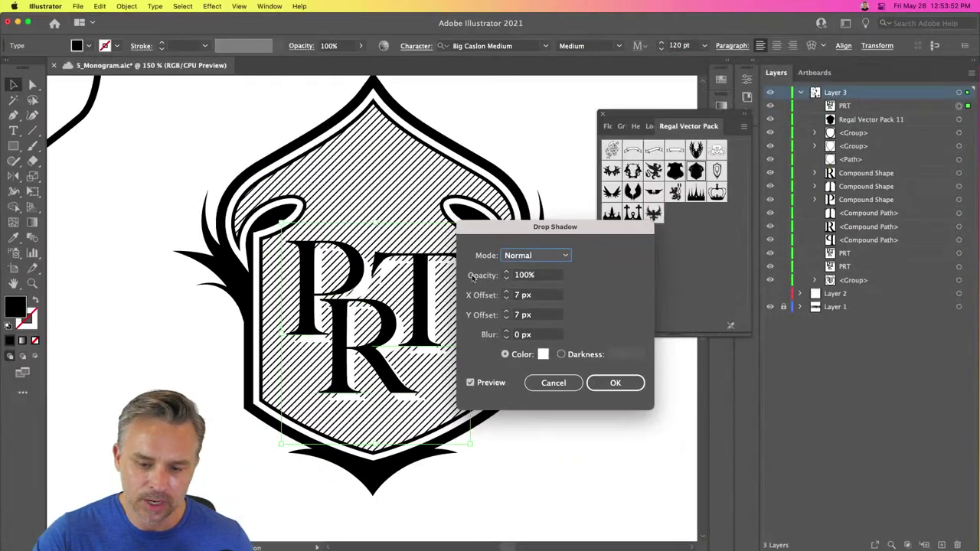
left_click(615, 383)
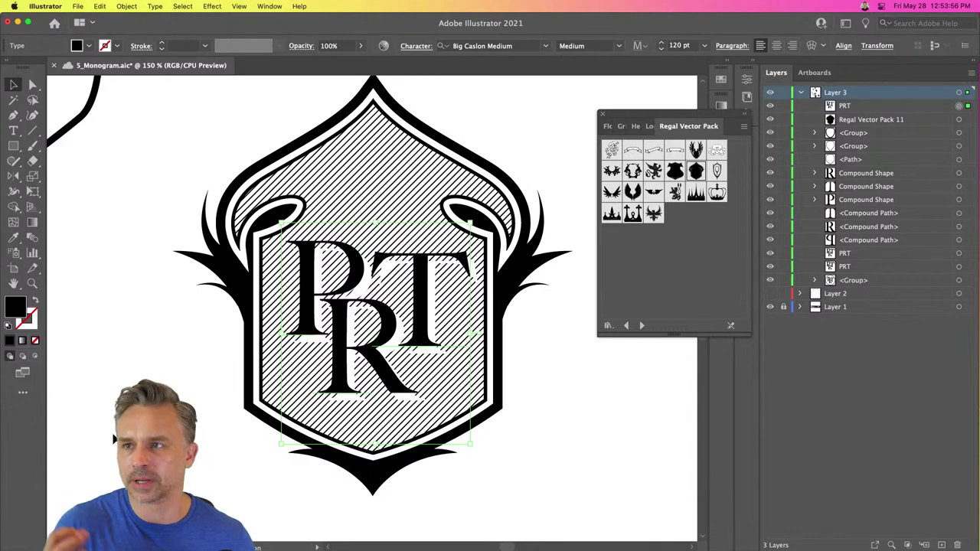
key("super+shift+a")
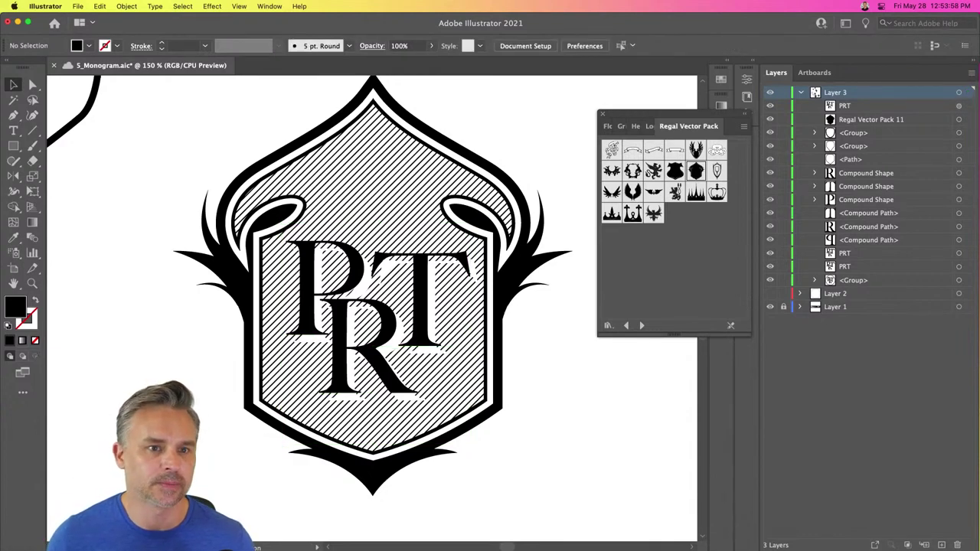
key("super+minus")
key("super+minus")
key("super+minus")
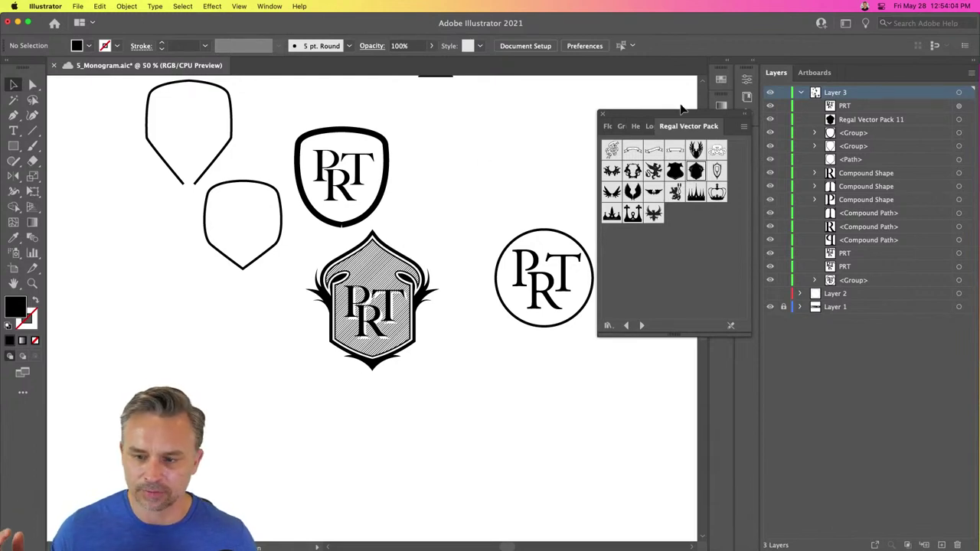
Step: Close the symbol library and move the large PRT monogram and empty shield outlines off the artboard
left_click(601, 115)
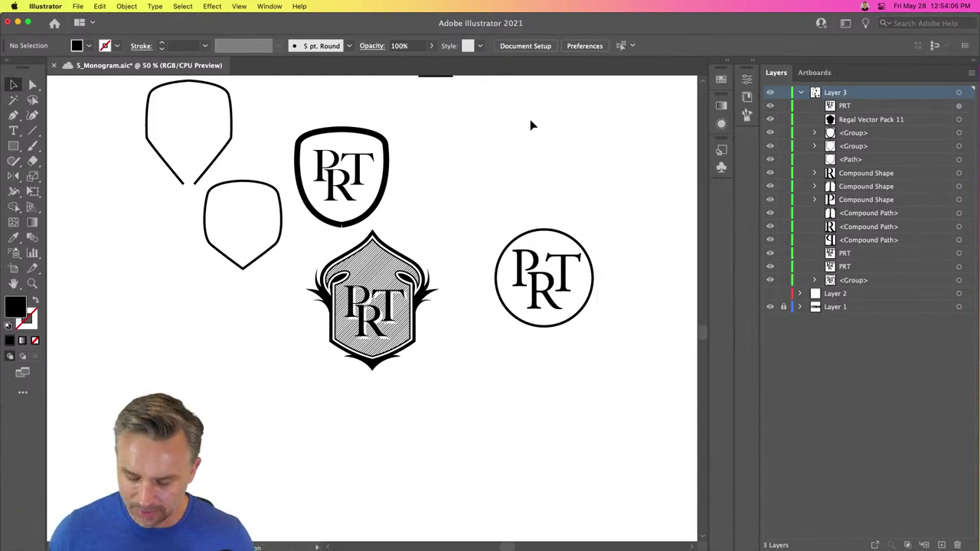
key("super+0")
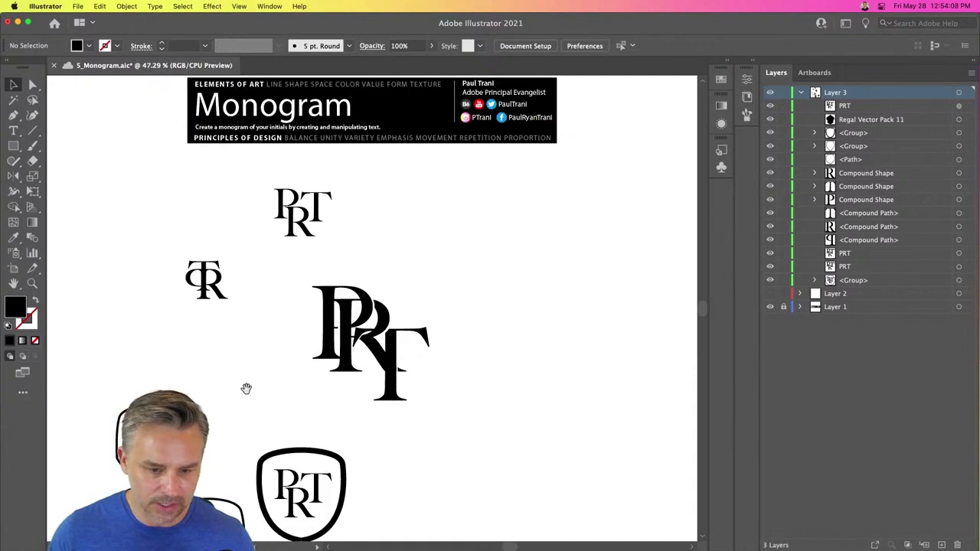
scroll(245, 390, "down", 5)
left_click_drag(420, 415, 420, 417)
left_click_drag(462, 485, 326, 383)
left_click_drag(410, 128, 123, 128)
left_click_drag(437, 227, 181, 339)
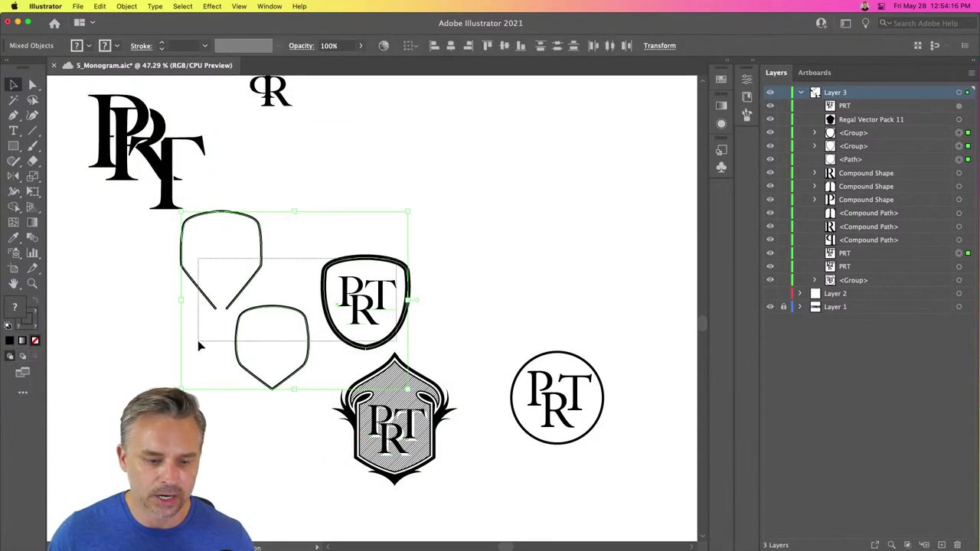
left_click_drag(378, 286, 186, 381)
Step: Move the PRT and TR monograms aside, then enlarge the crest to about 883 × 937 px and centre it
scroll(275, 153, "up", 4)
left_click_drag(246, 82, 375, 186)
mouse_move(369, 132)
left_mouse_down()
mouse_move(228, 102)
mouse_move(175, 103)
left_mouse_up()
scroll(313, 337, "down", 6)
left_click_drag(307, 265, 457, 464)
left_click_drag(396, 348, 440, 73)
scroll(420, 280, "up", 10)
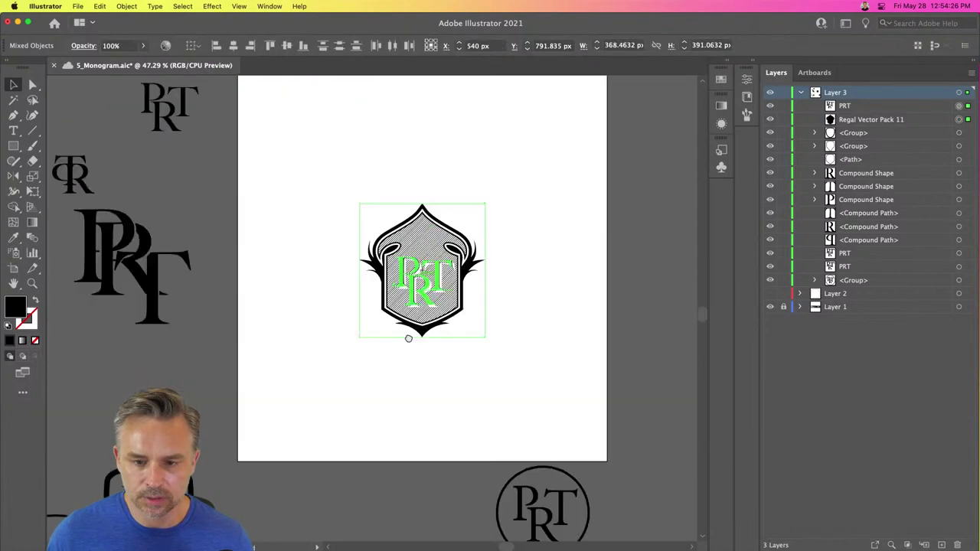
left_click_drag(349, 295, 173, 109)
left_click_drag(280, 236, 382, 286)
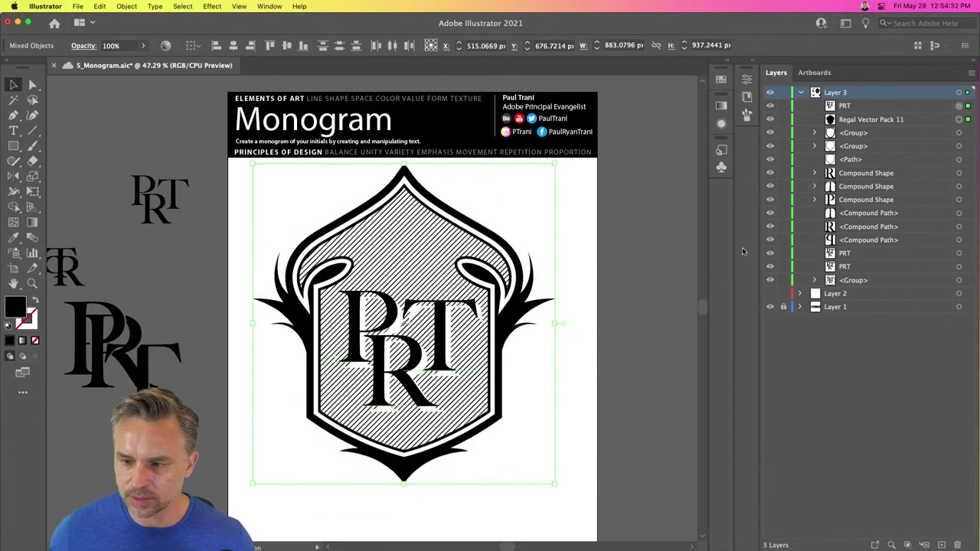
scroll(228, 148, "down", 2)
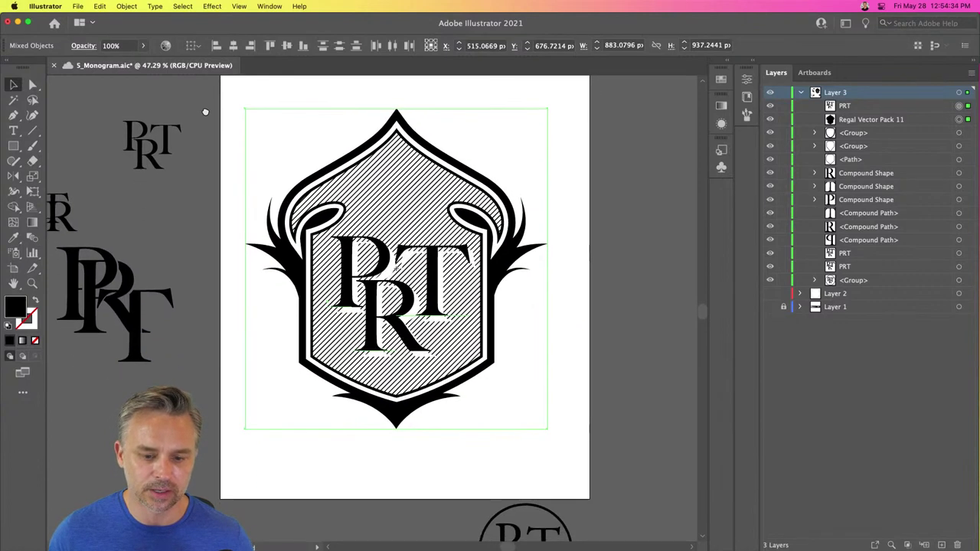
Step: Hide the Monogram header layer, export the artboard as JPG to the Desktop, then minimize Illustrator and close Finder
left_click(178, 110)
left_click(79, 6)
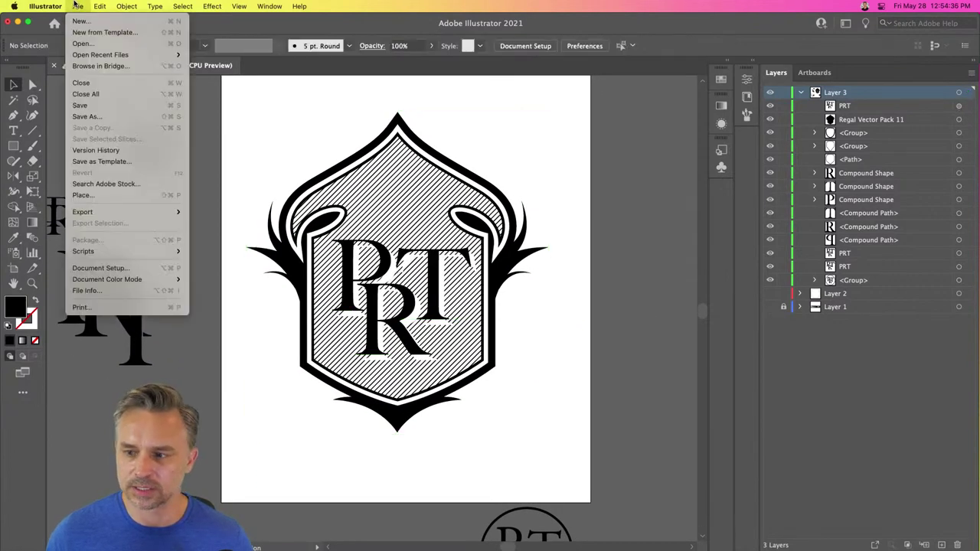
mouse_move(98, 213)
left_click(208, 215)
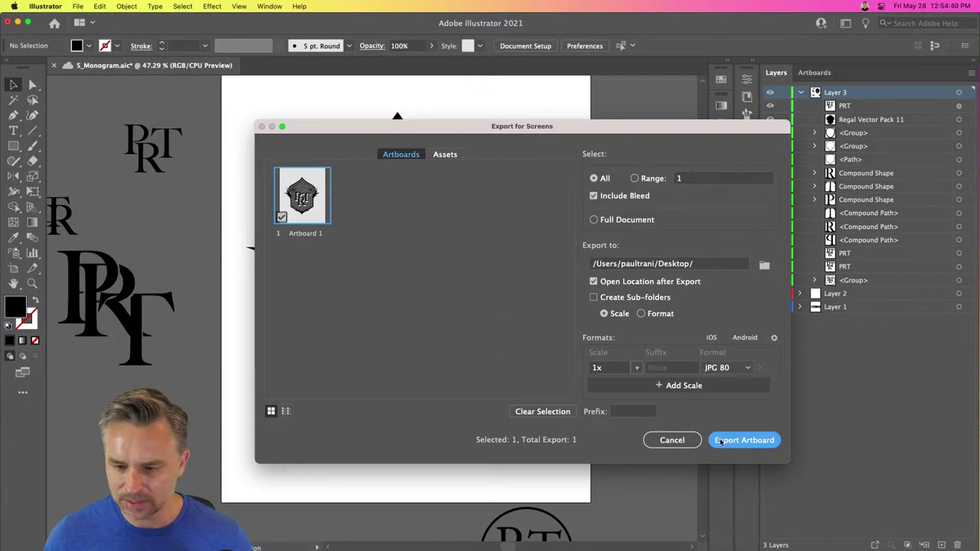
left_click(736, 441)
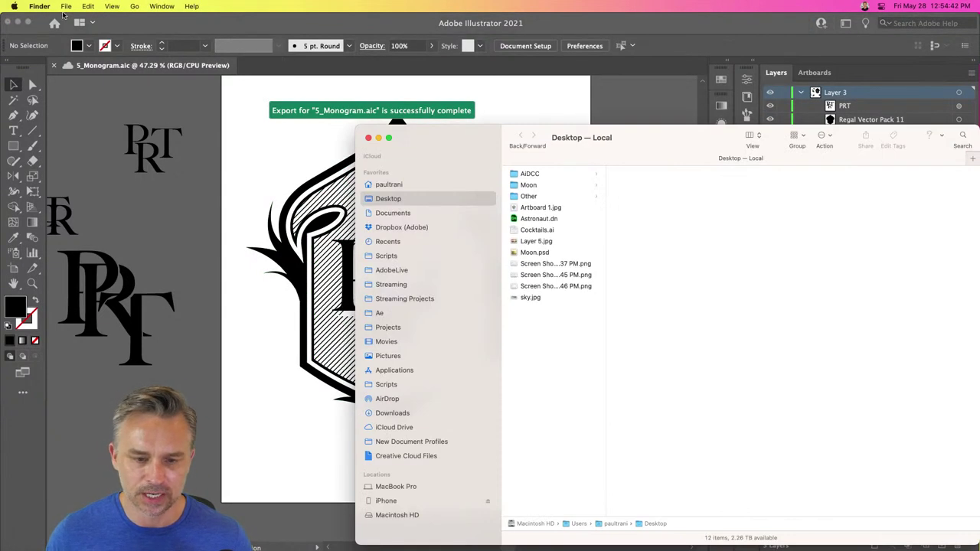
left_click(17, 18)
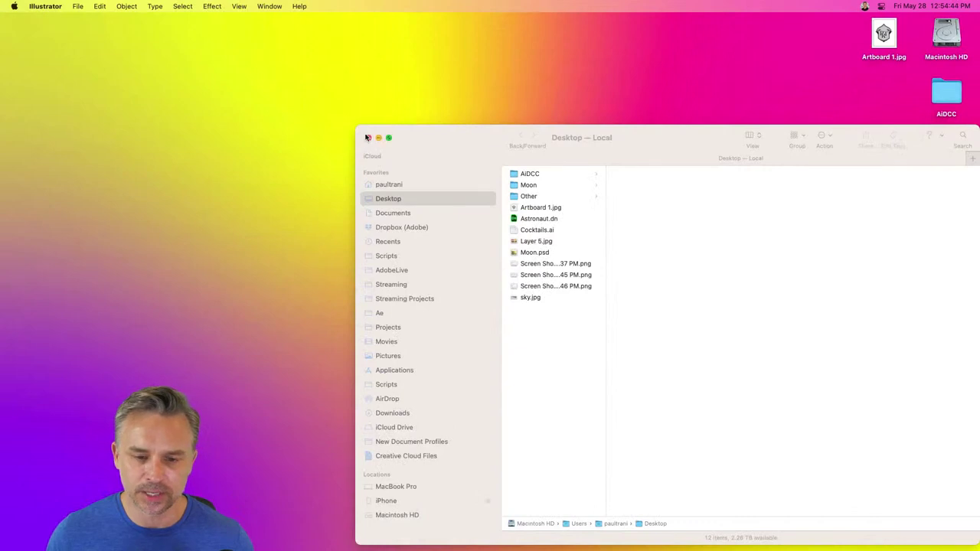
left_click(369, 138)
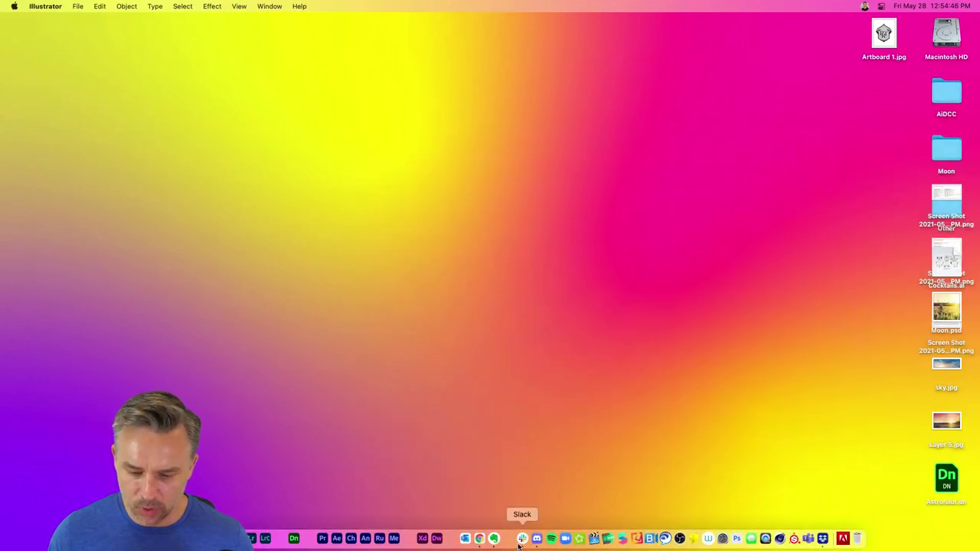
Step: Post Artboard 1.jpg in Discord's #challenge channel with the comment 'Monogram', then minimize Discord
left_click(537, 540)
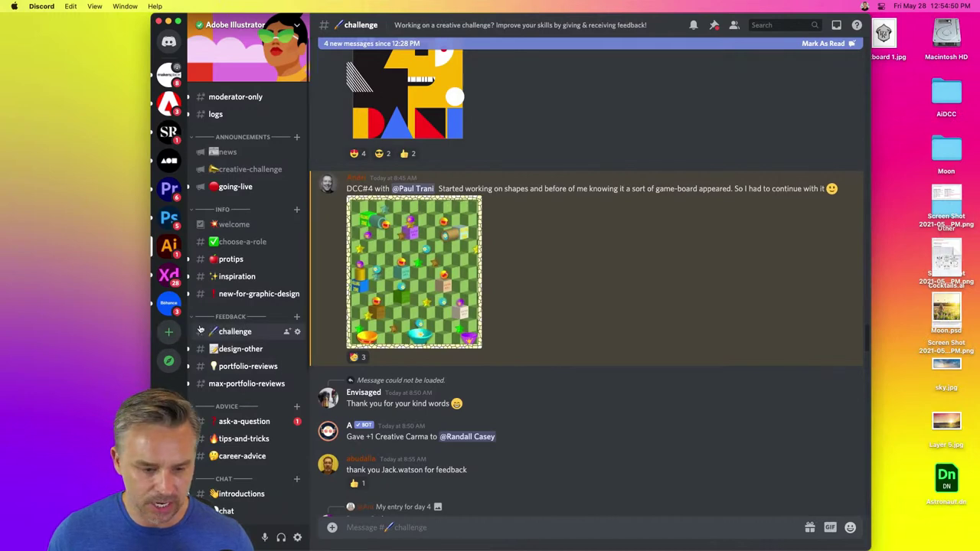
scroll(446, 374, "down", 20)
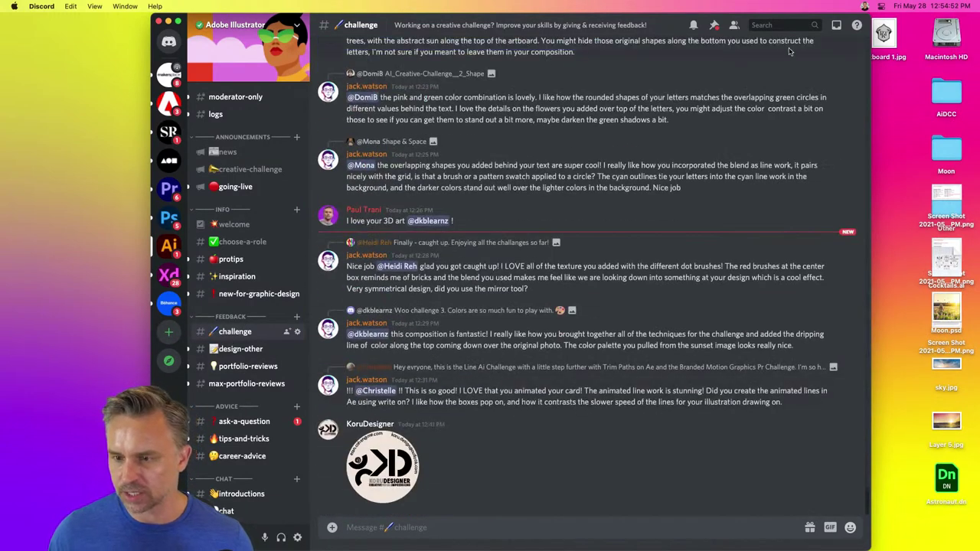
left_click_drag(884, 34, 459, 472)
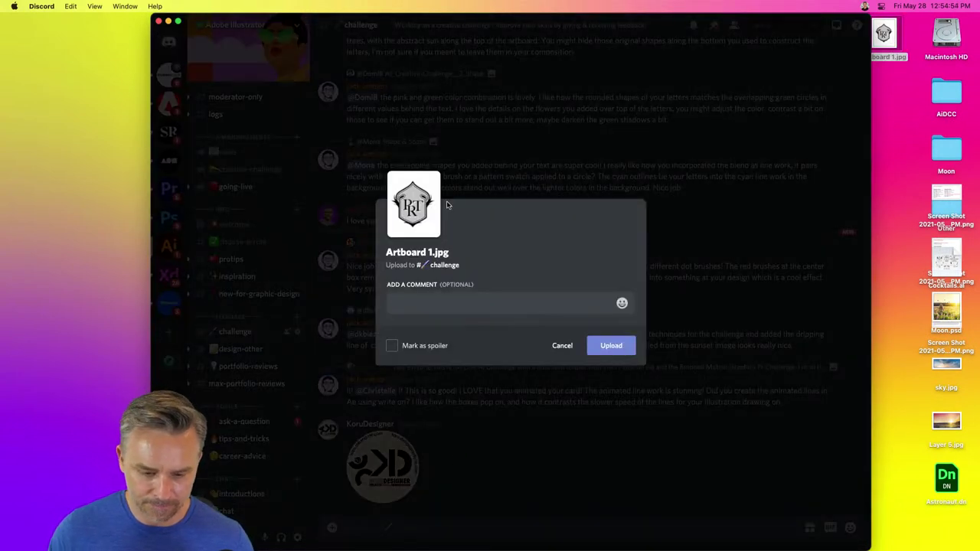
type("Monogram")
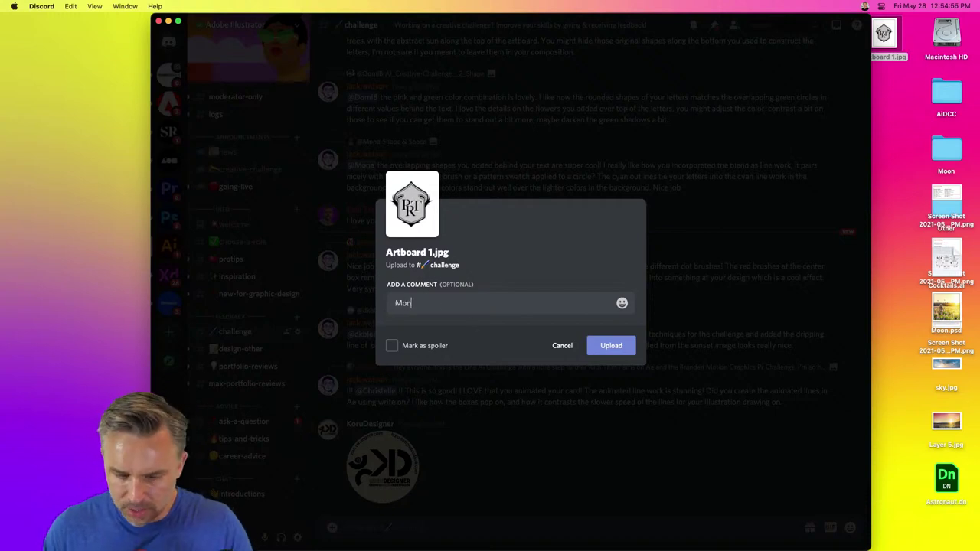
left_click(612, 344)
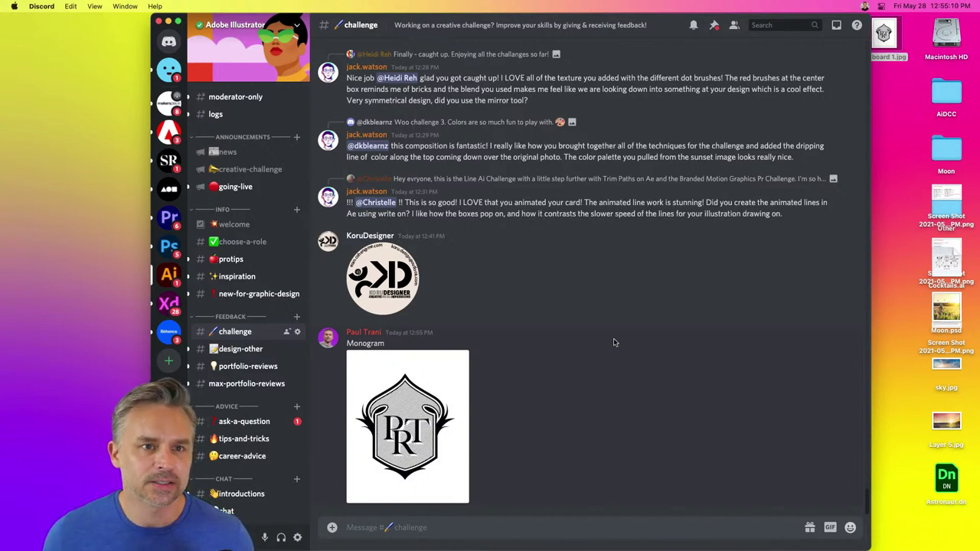
left_click(169, 22)
mouse_move(285, 549)
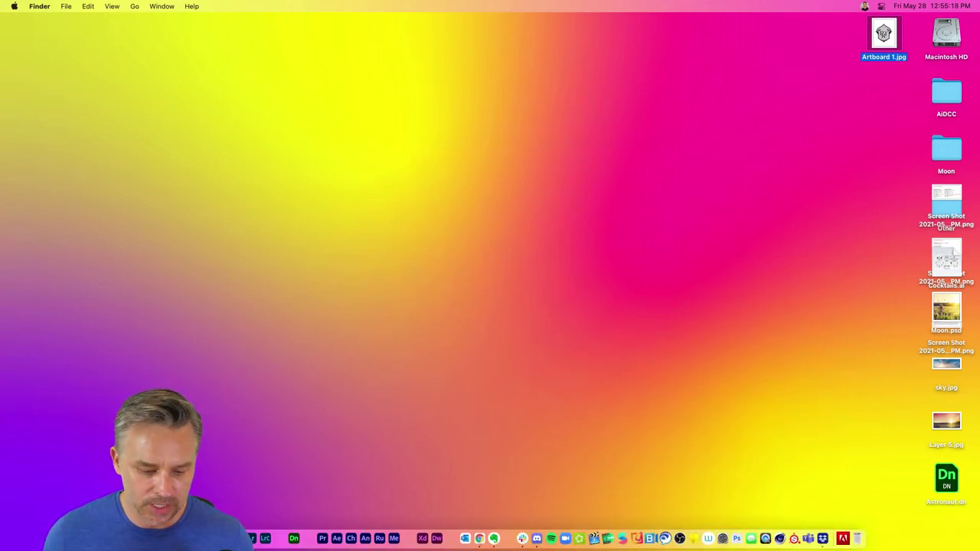
Step: Move the PRT text to the artboard's top-right corner and apply a 3D Extrude & Bevel effect
left_click(251, 539)
left_click_drag(170, 151, 576, 156)
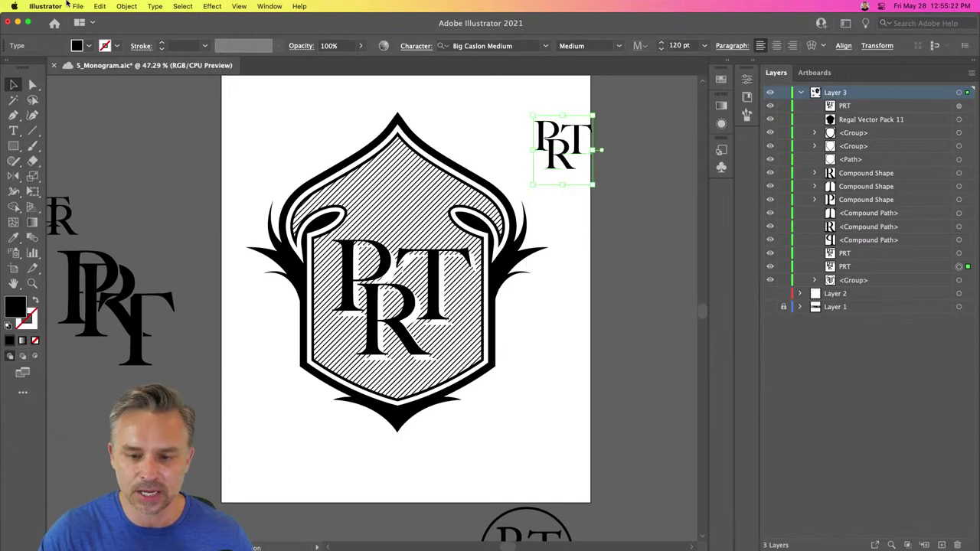
left_click(210, 6)
mouse_move(230, 76)
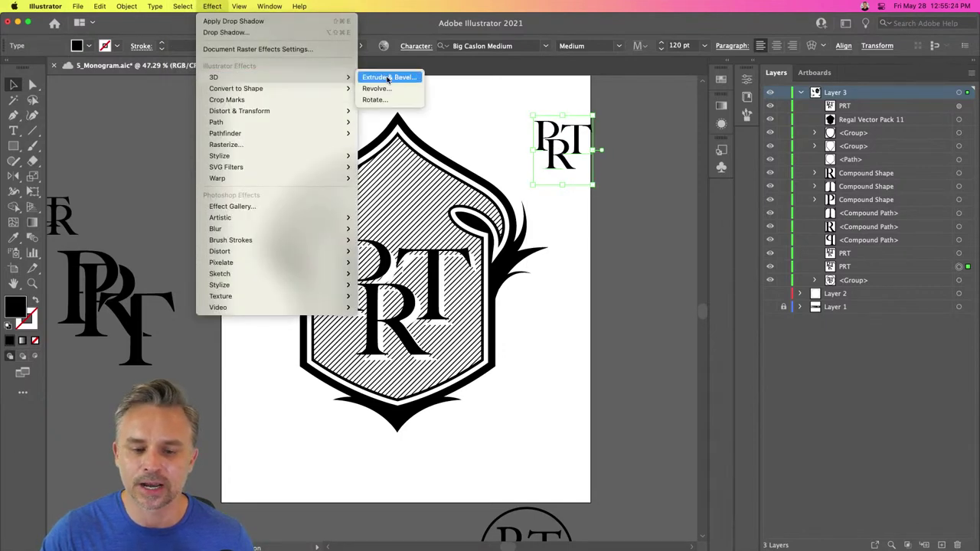
left_click(386, 77)
left_click_drag(737, 149, 690, 123)
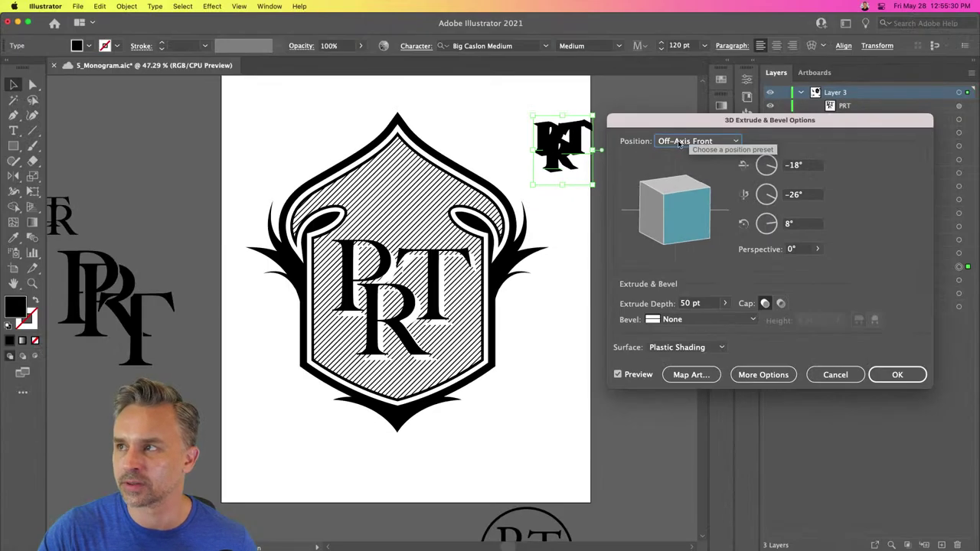
left_click(897, 374)
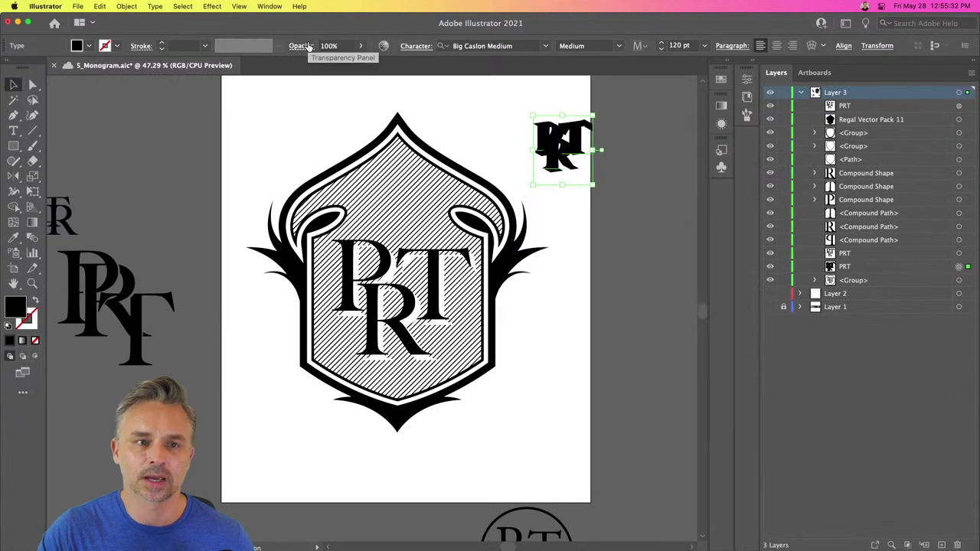
Step: Undo the 3D extrusion so the PRT text stays flat, deselect it, and minimize Illustrator
key("super+z")
key("super+shift+a")
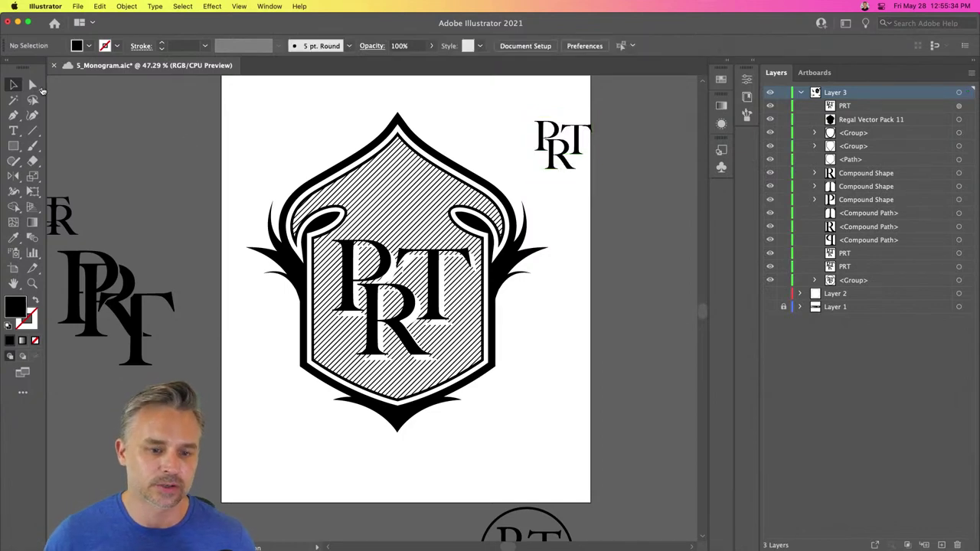
left_click(19, 22)
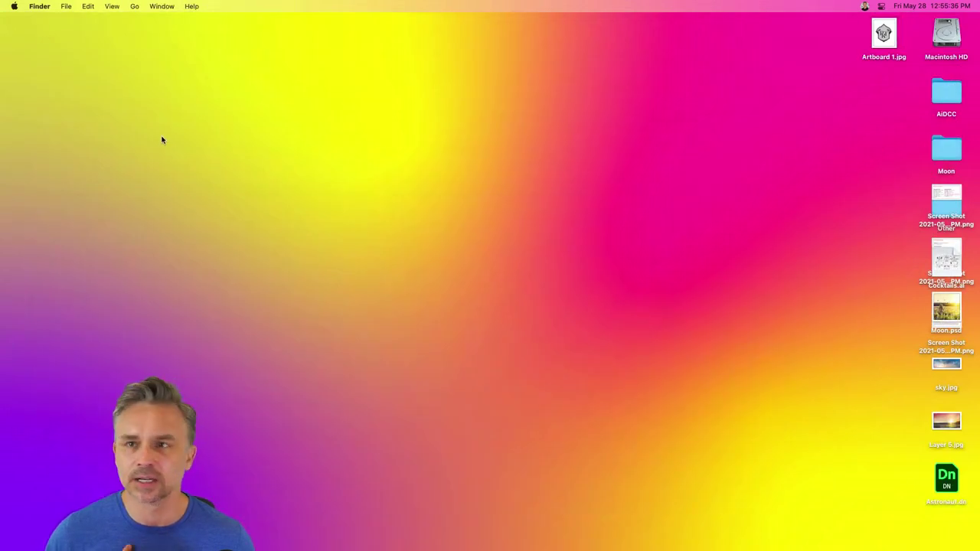